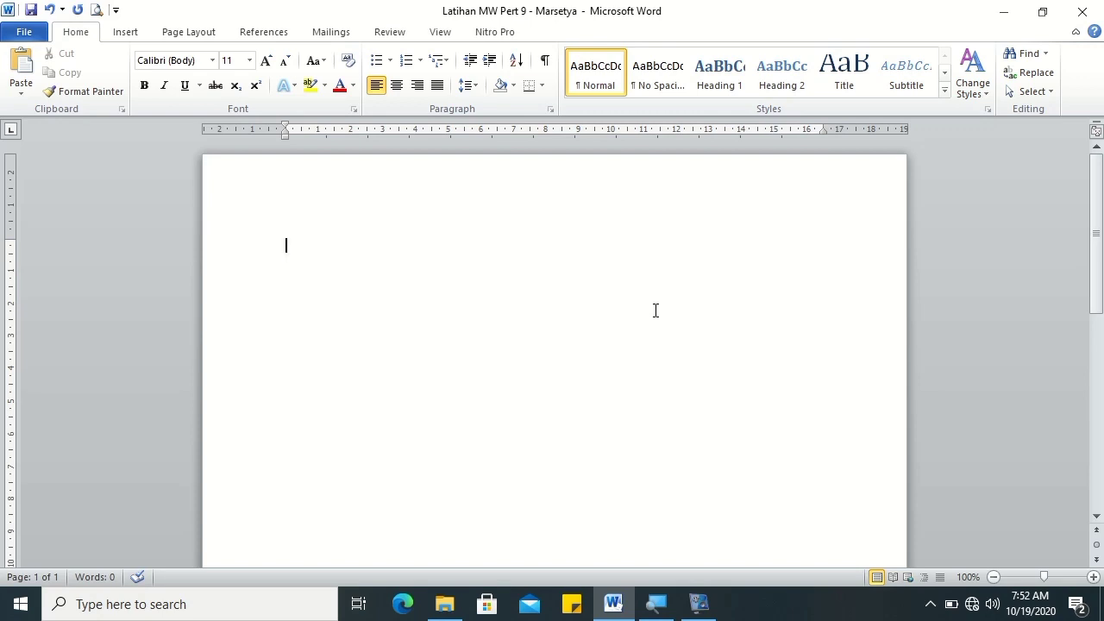
Step: Insert a 3-column by 8-row table from the Table grid, then place the caret below it
{"action": "left_click", "coordinate": [128, 35]}
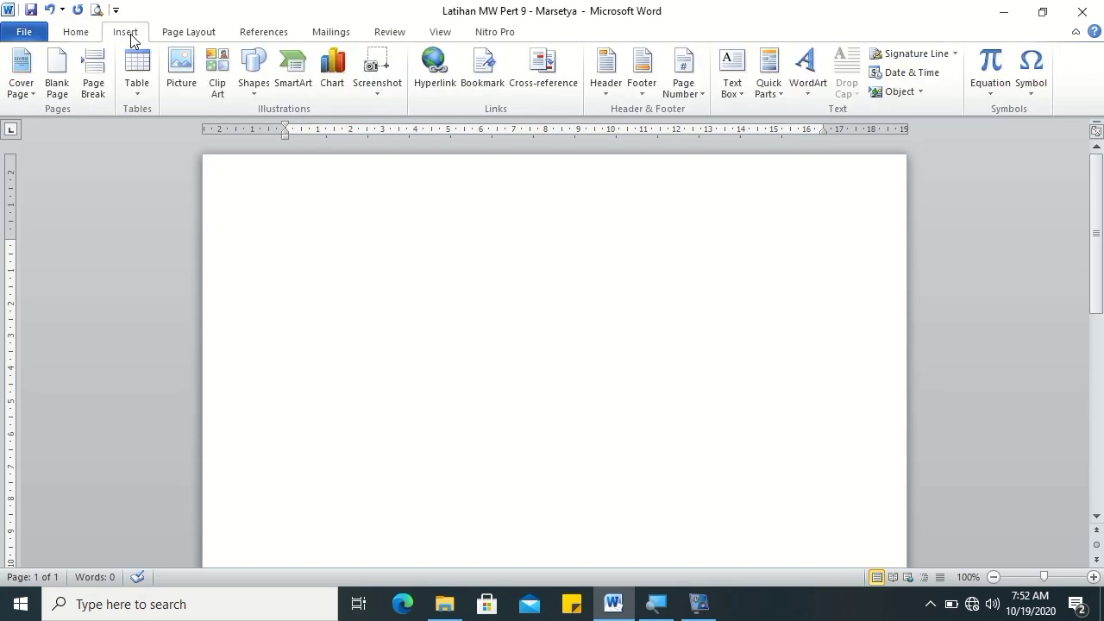
{"action": "left_click", "coordinate": [132, 90]}
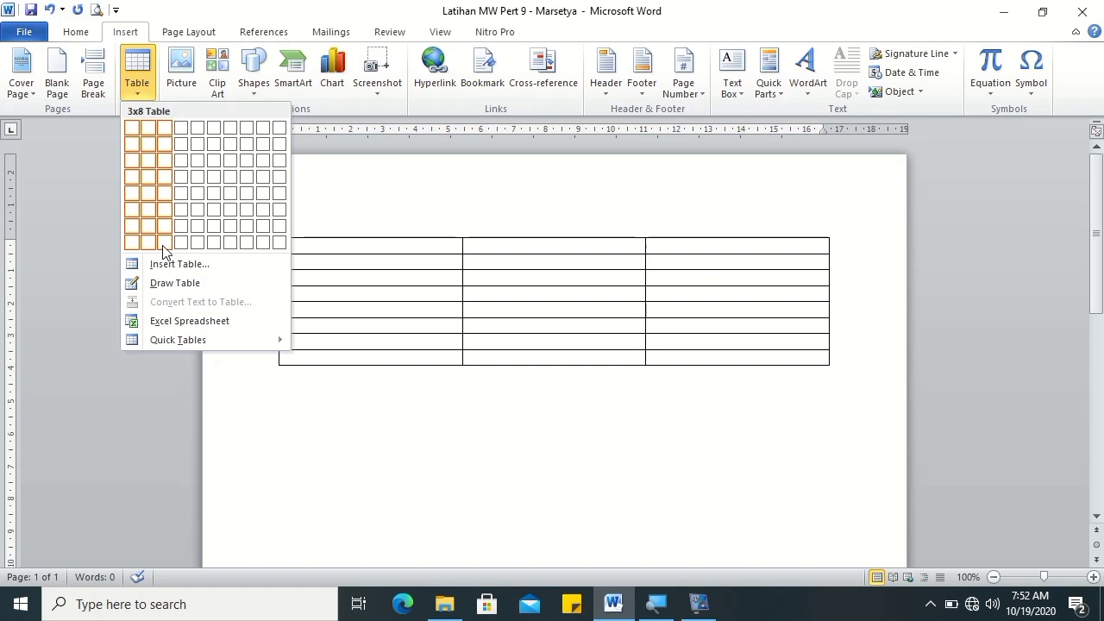
{"action": "left_click", "coordinate": [164, 245]}
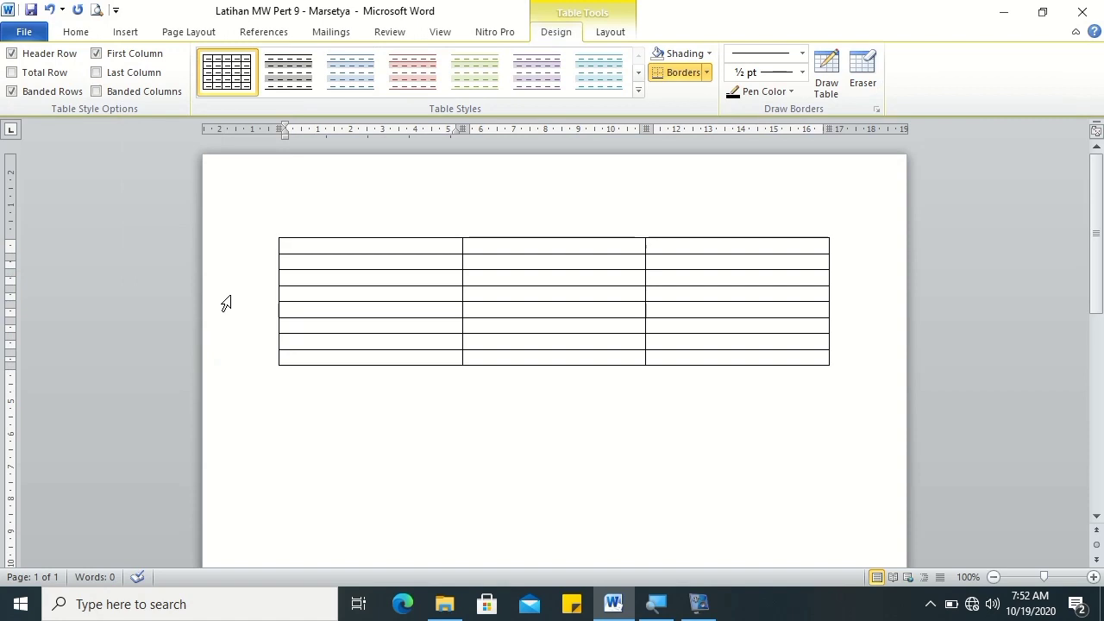
{"action": "left_click", "coordinate": [326, 445]}
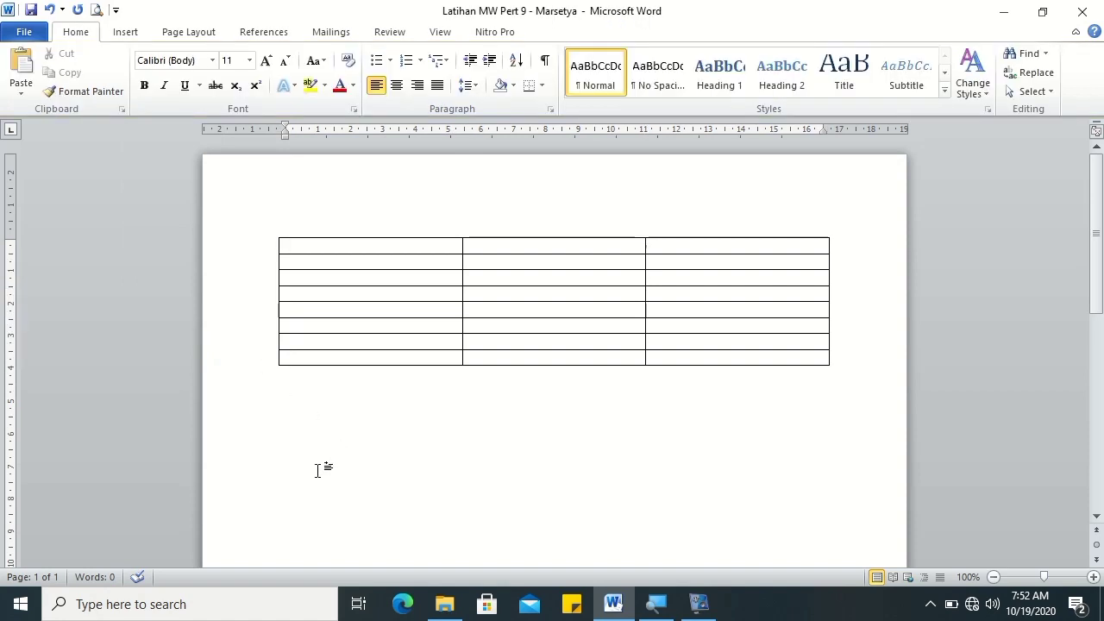
Step: Insert a 3-column, 2-row table through Insert Table with AutoFit to window
{"action": "left_click", "coordinate": [123, 32]}
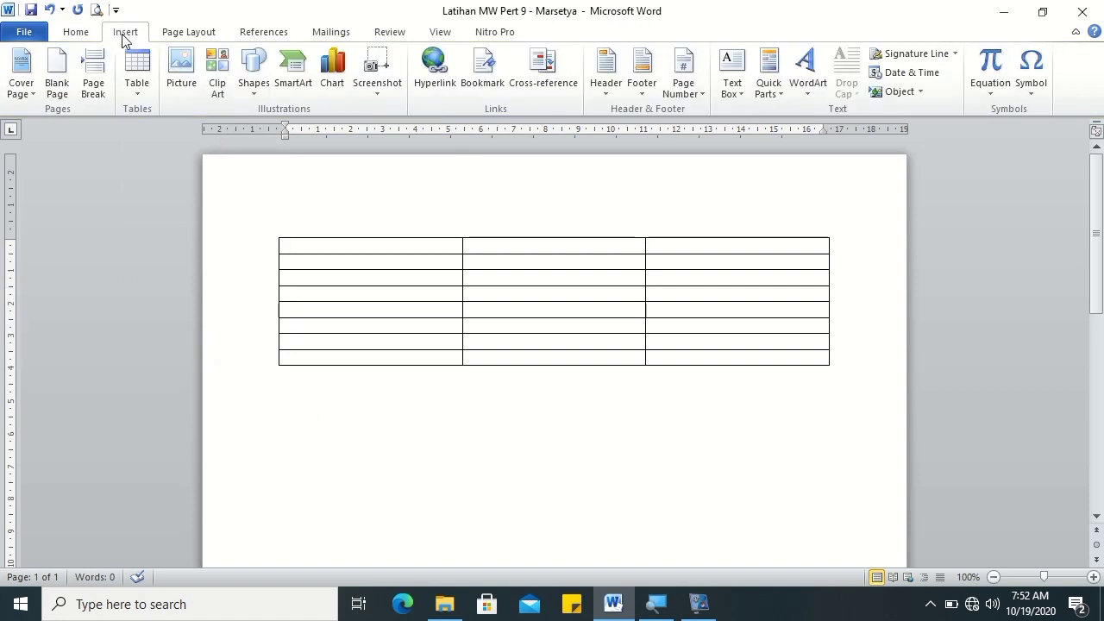
{"action": "left_click", "coordinate": [138, 94]}
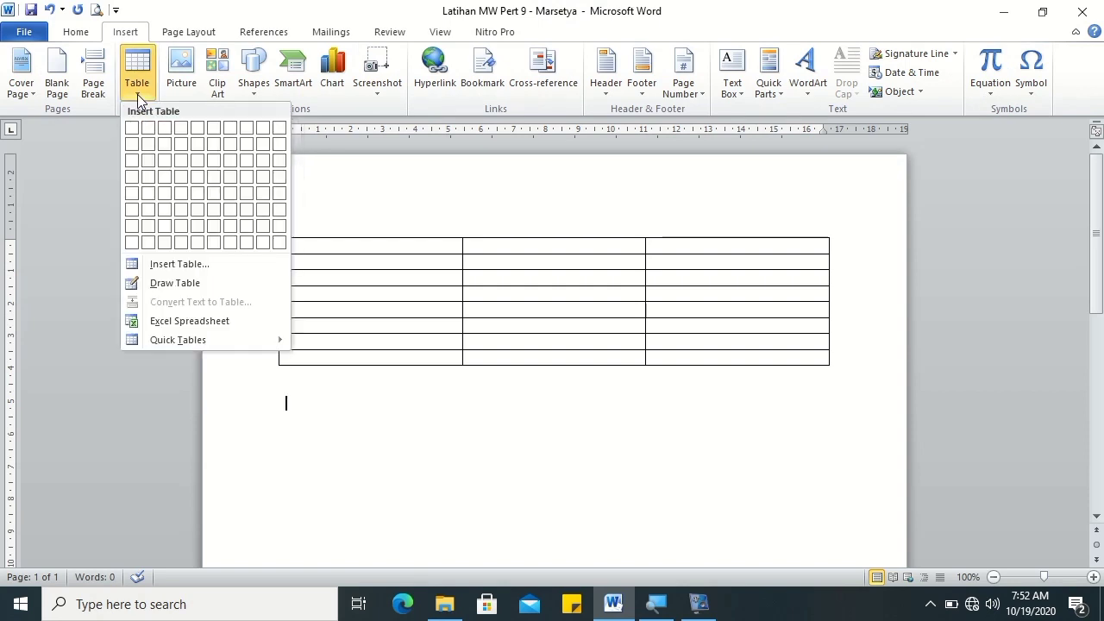
{"action": "left_click", "coordinate": [185, 272]}
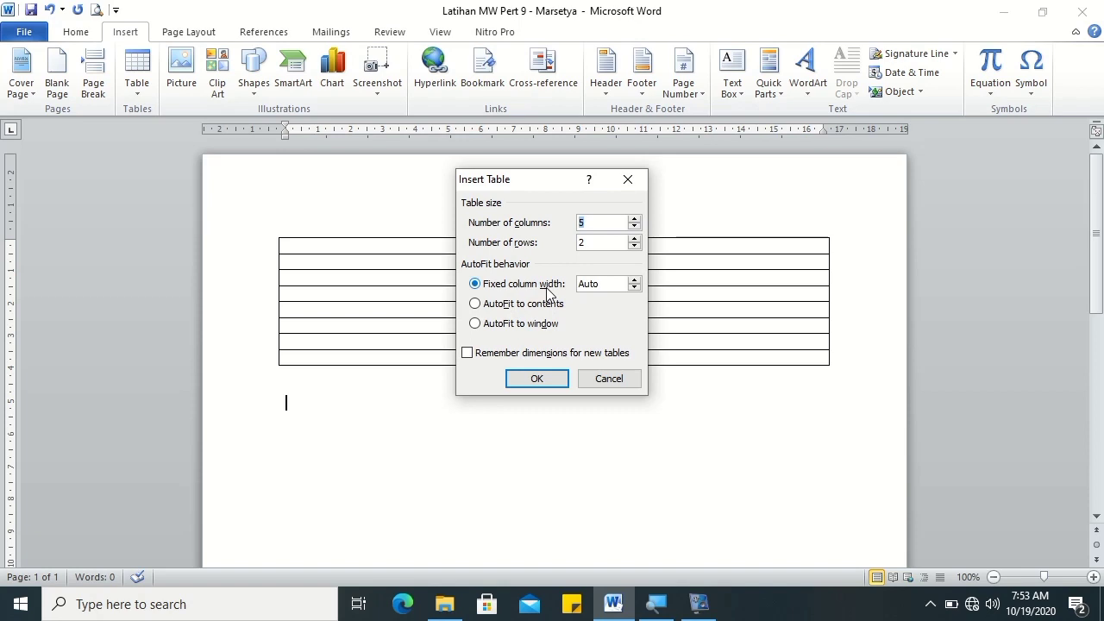
{"action": "left_click", "coordinate": [506, 308]}
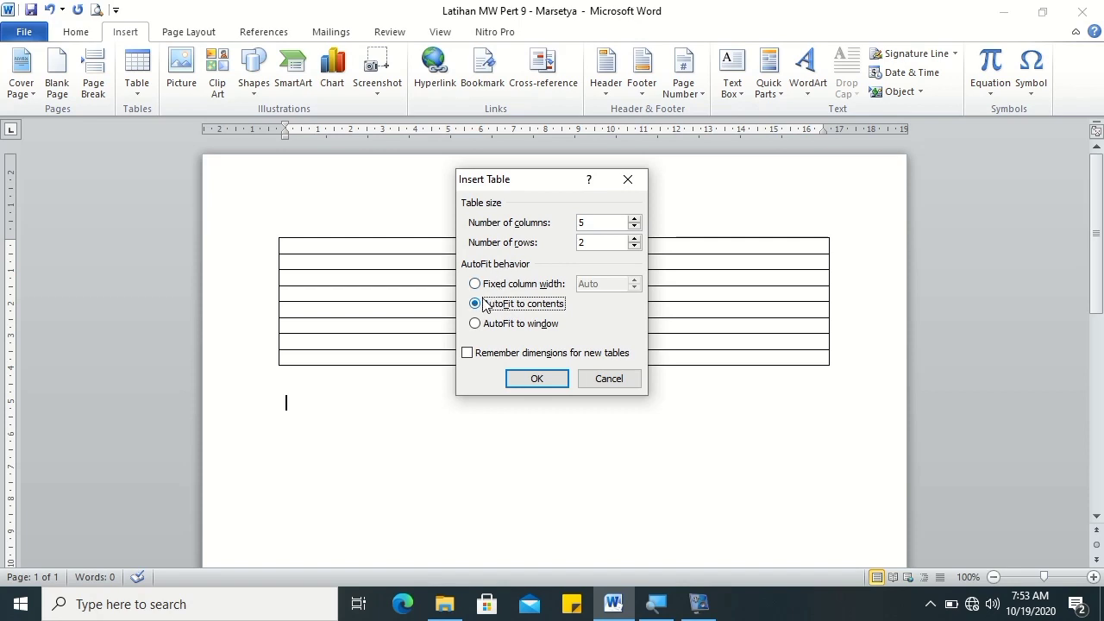
{"action": "left_click", "coordinate": [475, 324]}
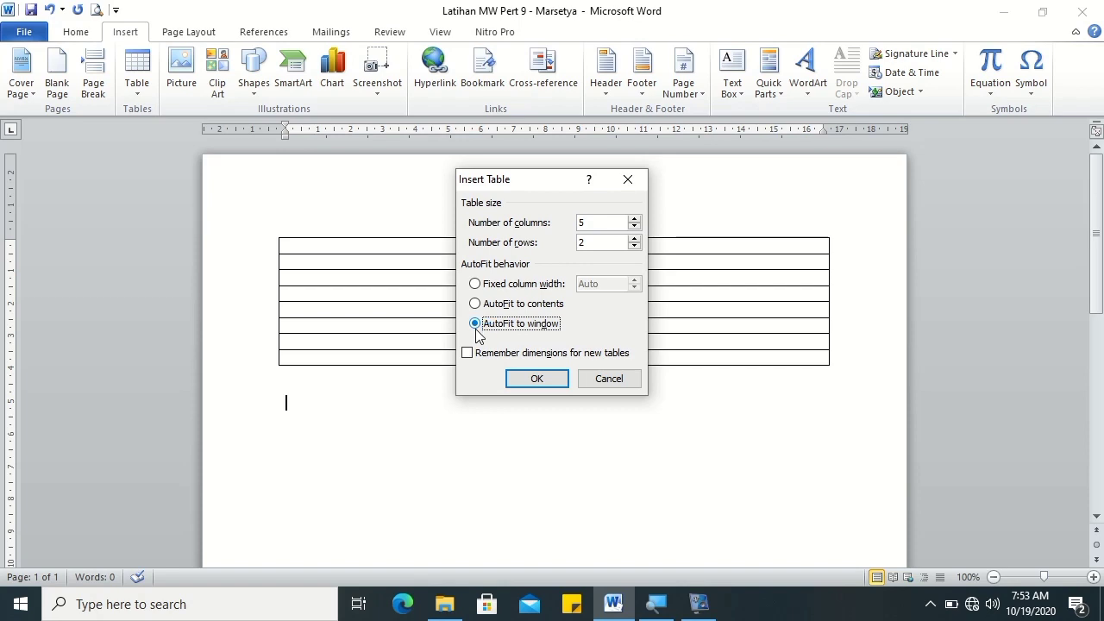
{"action": "left_click_drag", "start_coordinate": [593, 222], "coordinate": [574, 221]}
{"action": "type", "text": "3"}
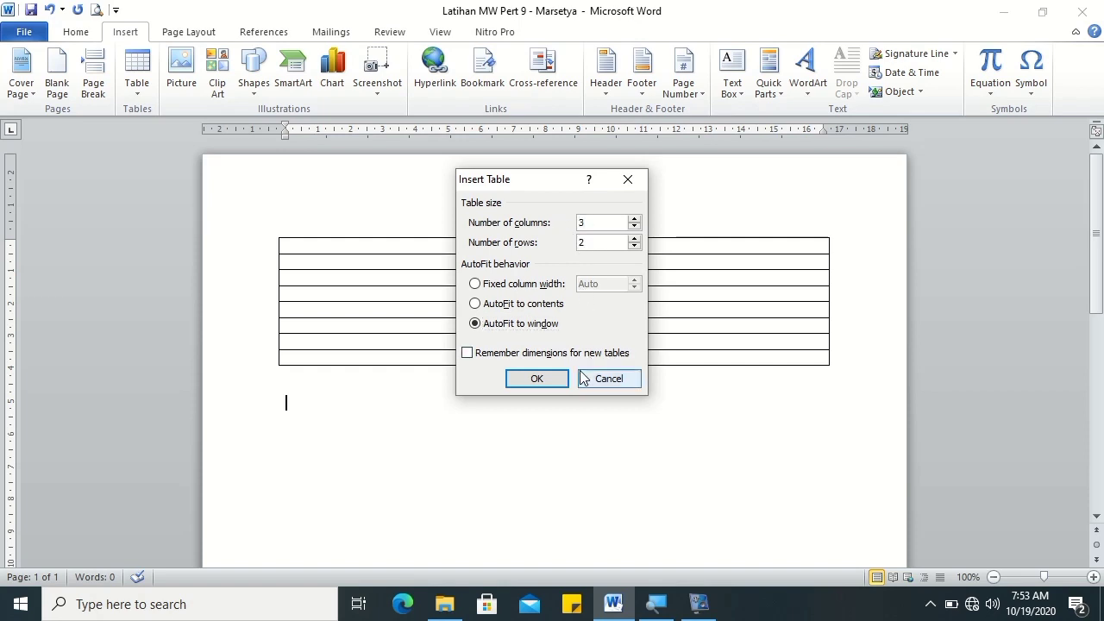
{"action": "left_click", "coordinate": [527, 378]}
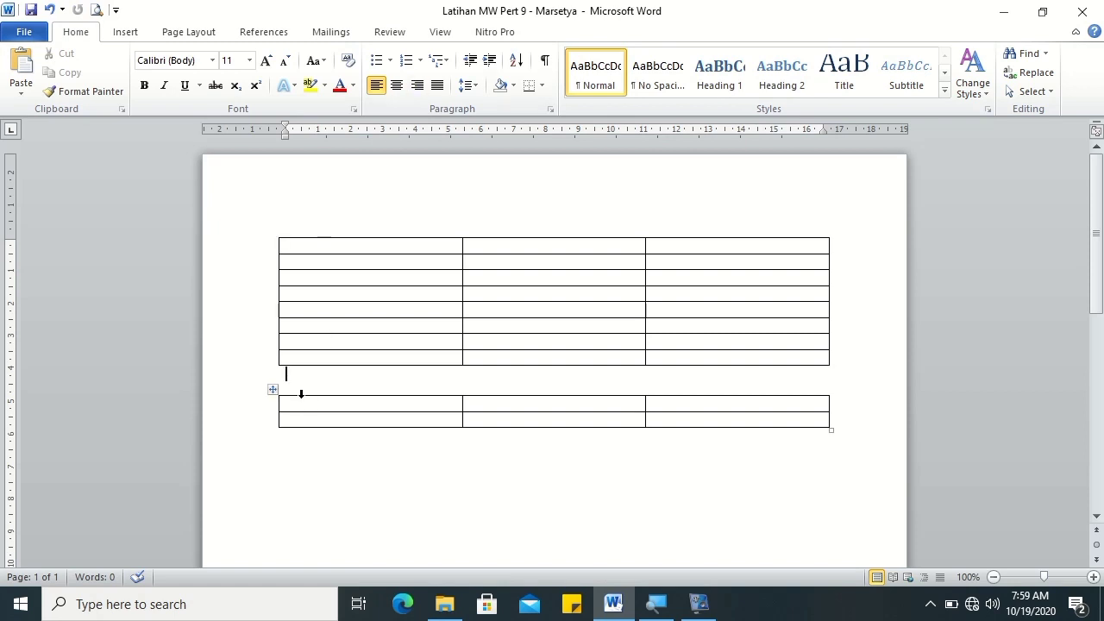
Step: Put the caret in the lower table's first cell and show the Table Tools Layout tab
{"action": "left_click", "coordinate": [298, 403]}
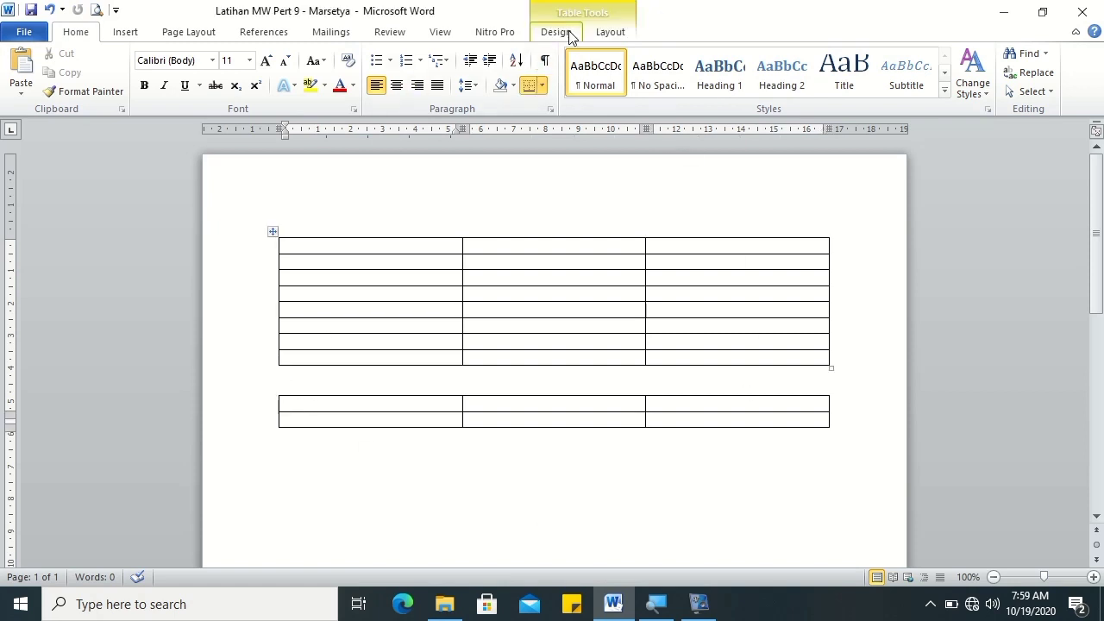
{"action": "left_click", "coordinate": [611, 40]}
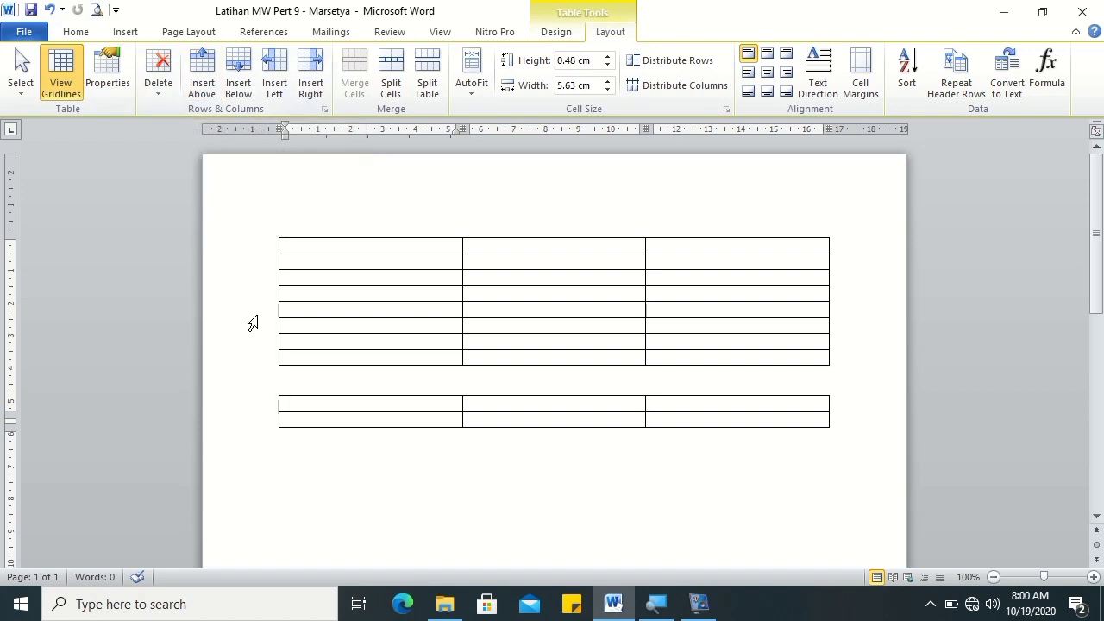
Step: Type 'contoh' in the first cell, then add one row above and two rows below it
{"action": "type", "text": "contoh"}
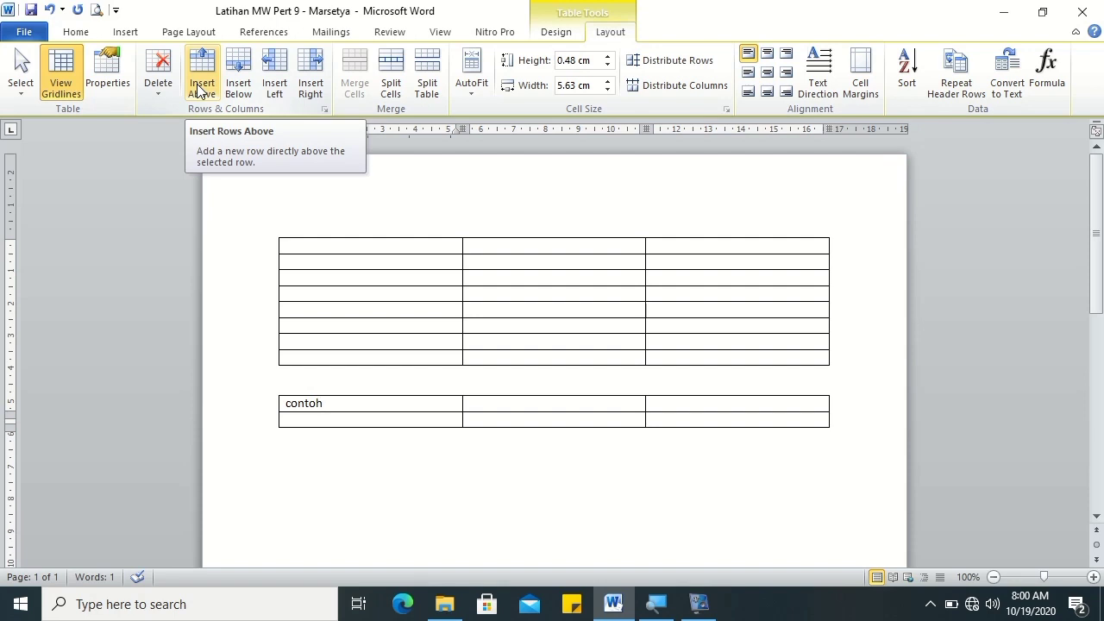
{"action": "left_click", "coordinate": [198, 87]}
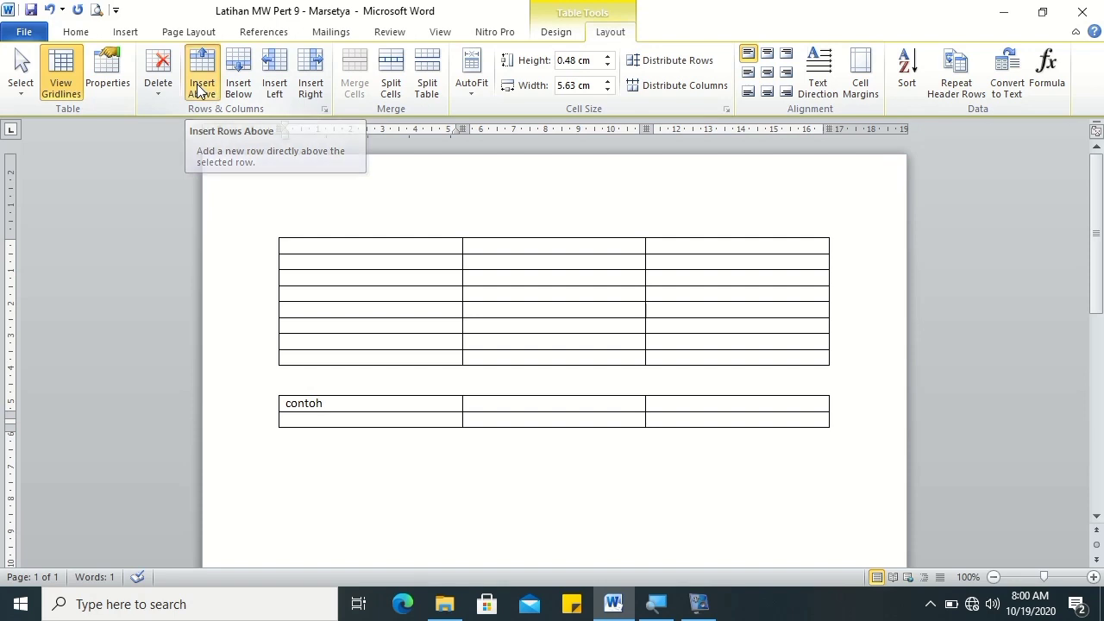
{"action": "left_click", "coordinate": [335, 419]}
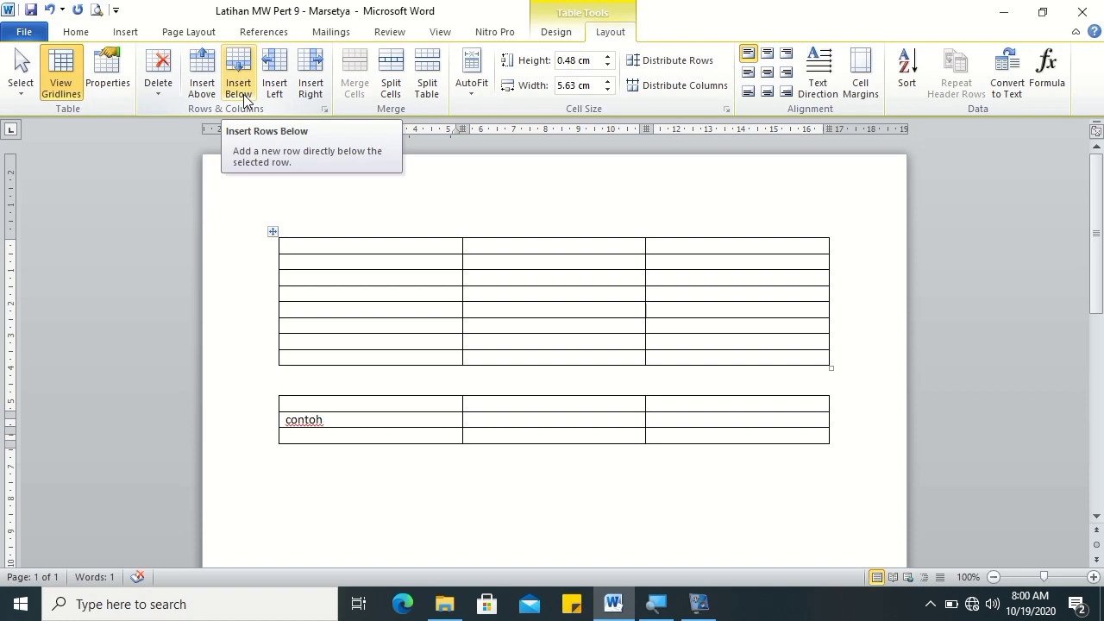
{"action": "left_click", "coordinate": [238, 82]}
{"action": "left_click", "coordinate": [327, 420]}
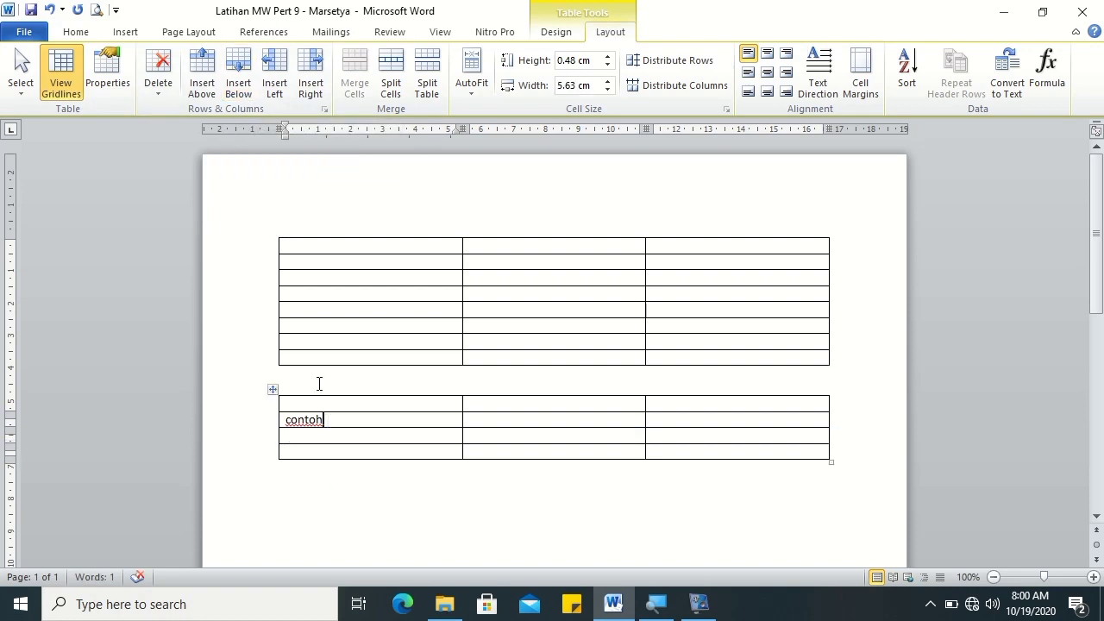
Step: Add one column to the left and one to the right of the contoh column
{"action": "left_click", "coordinate": [274, 82]}
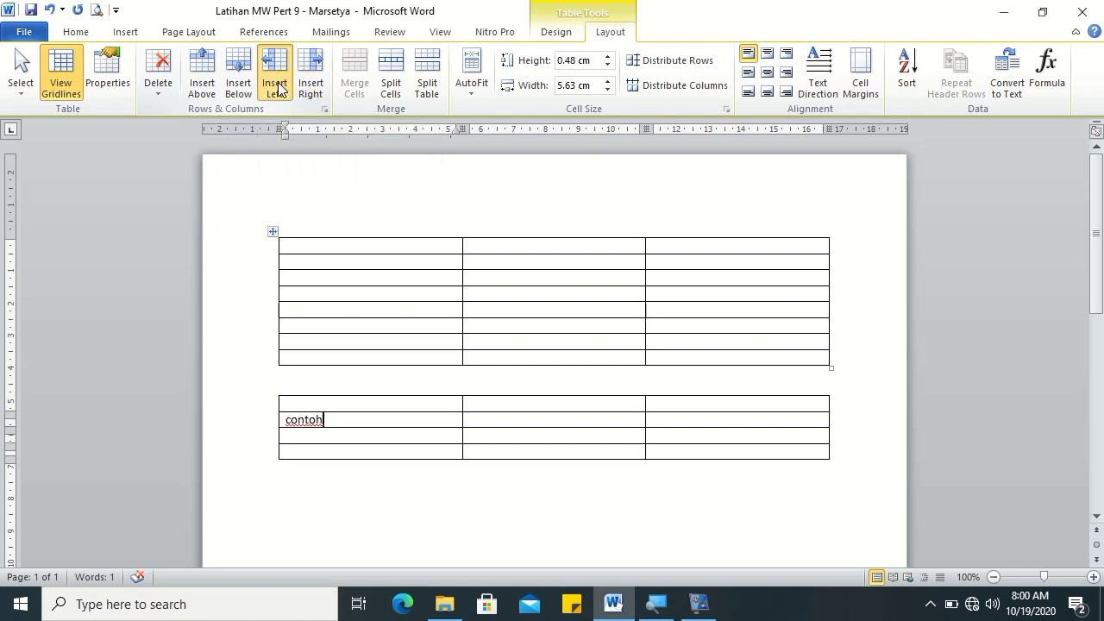
{"action": "left_click", "coordinate": [481, 416]}
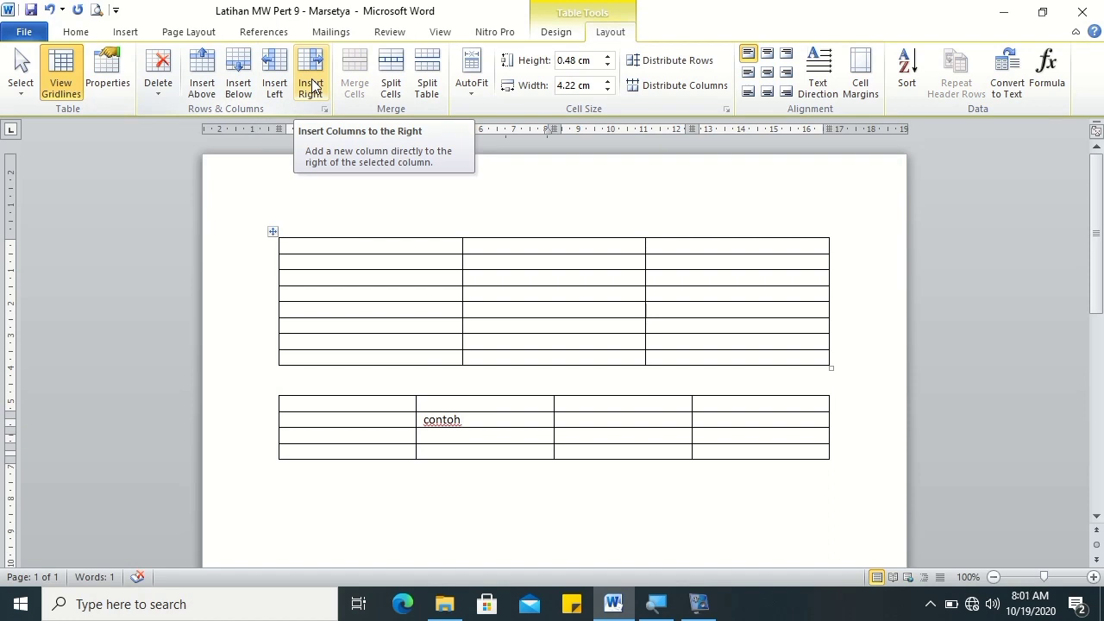
{"action": "left_click", "coordinate": [312, 84]}
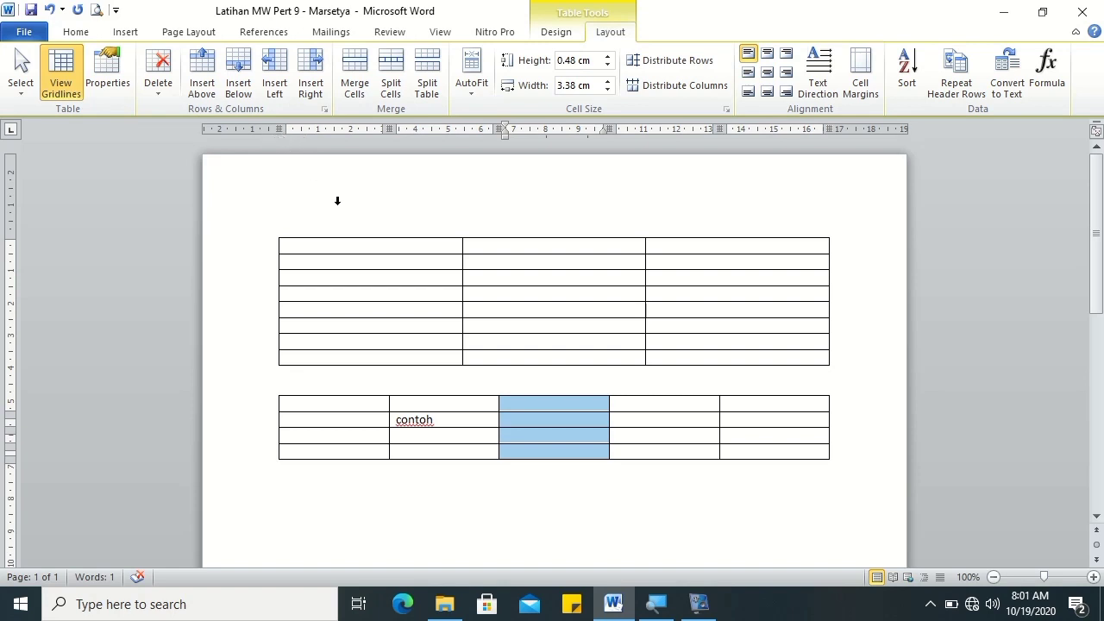
Step: Delete the empty middle column of the lower table, shifting cells left
{"action": "left_click", "coordinate": [160, 92]}
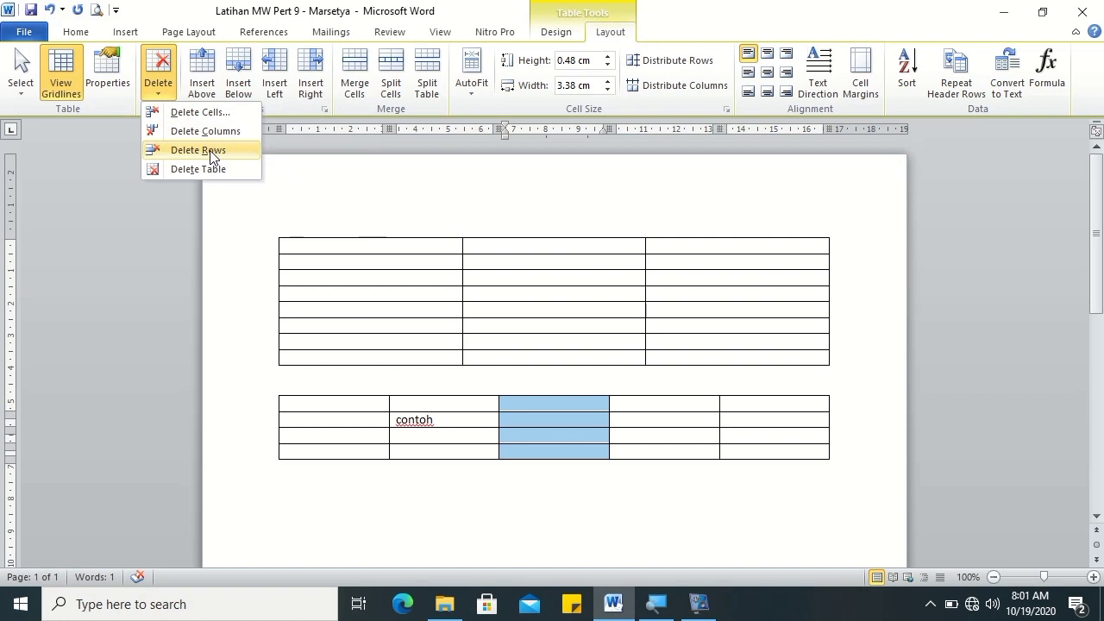
{"action": "left_click", "coordinate": [207, 113]}
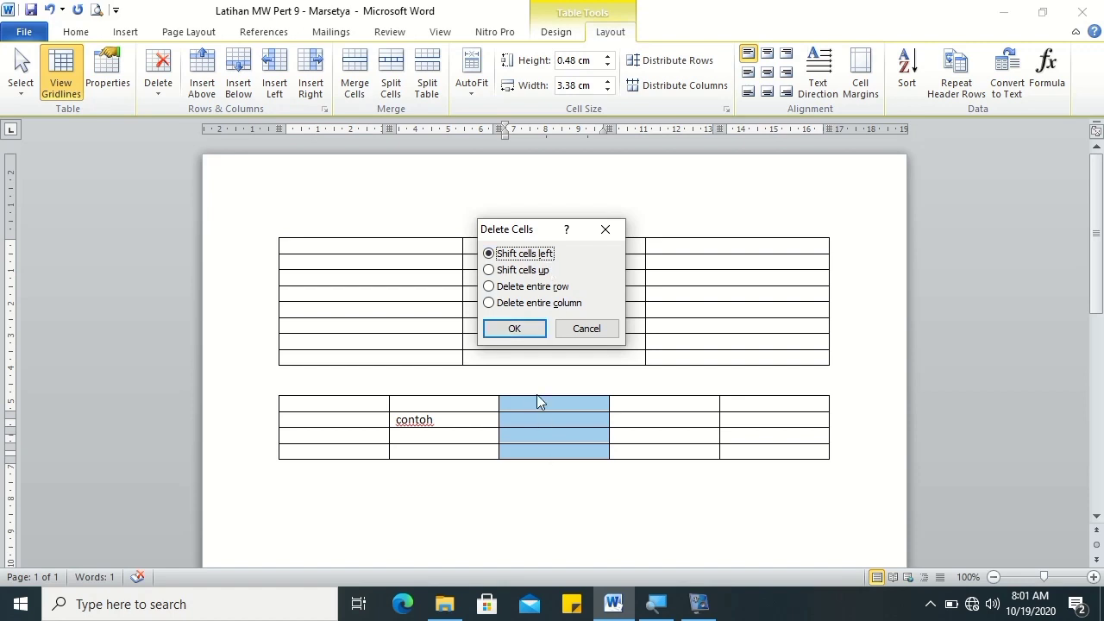
{"action": "left_click", "coordinate": [522, 329]}
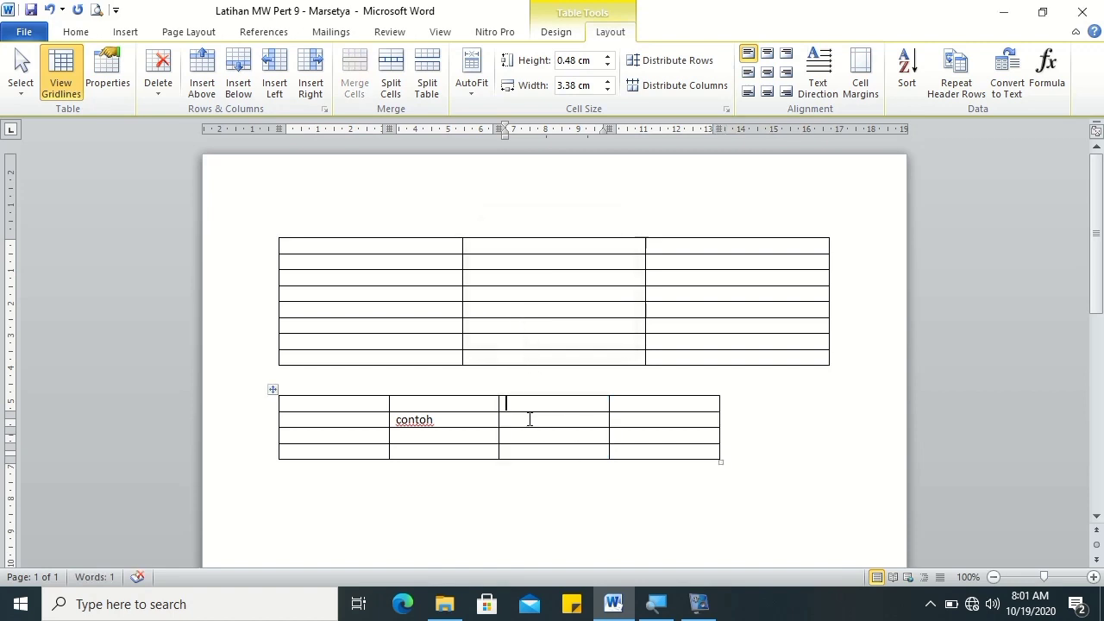
Step: Reopen the Delete Cells dialog twice and dismiss it without deleting anything
{"action": "left_click", "coordinate": [155, 97]}
{"action": "left_click", "coordinate": [172, 130]}
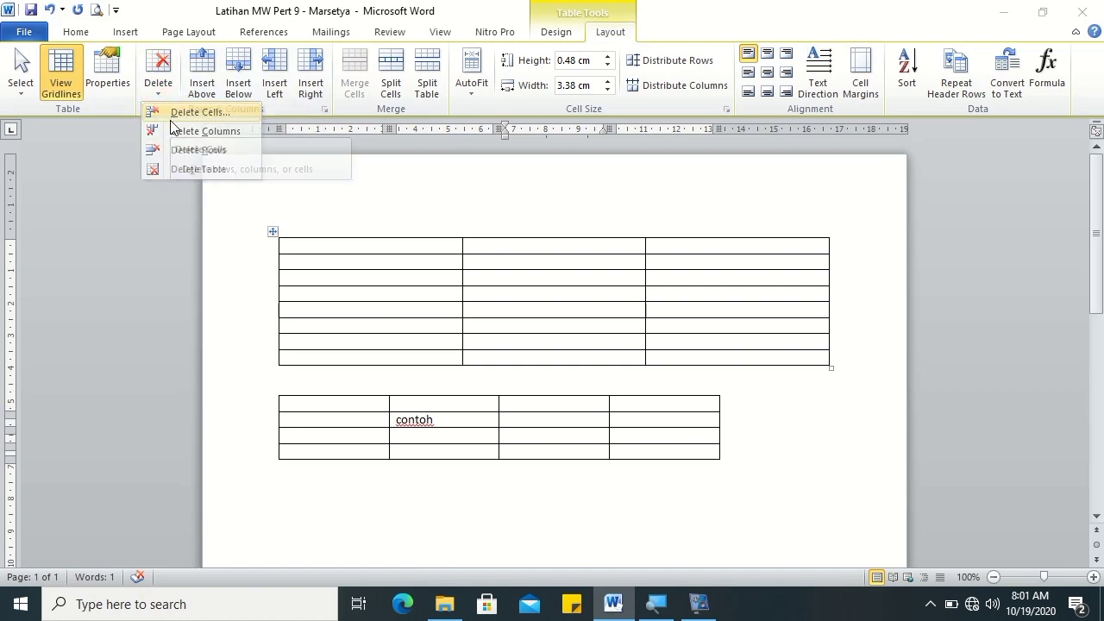
{"action": "left_click", "coordinate": [529, 271]}
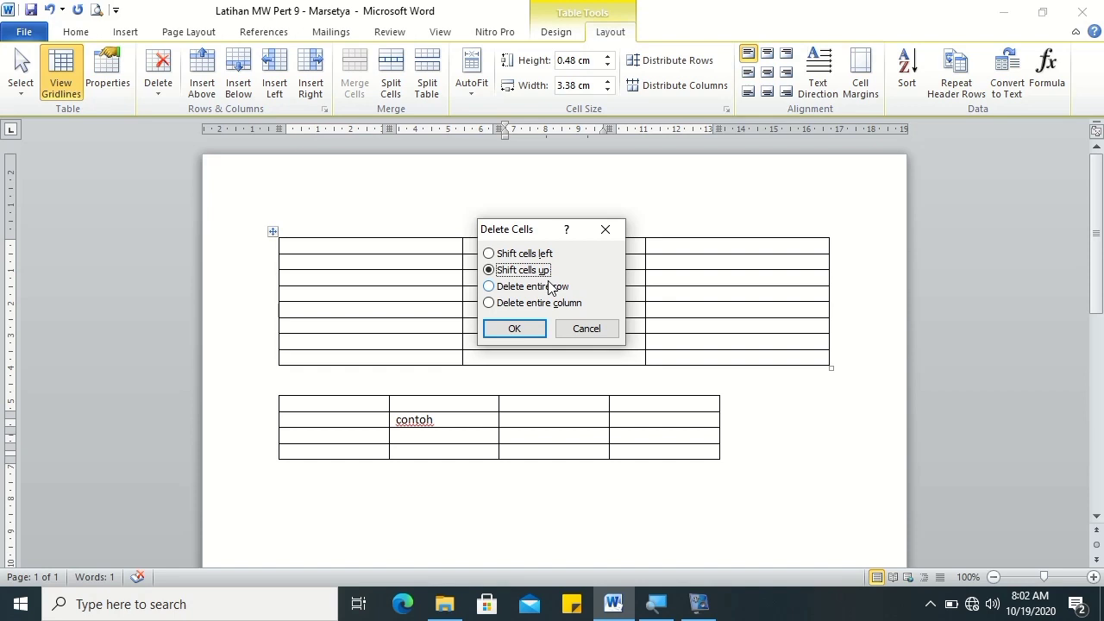
{"action": "left_click", "coordinate": [586, 329]}
{"action": "left_click", "coordinate": [522, 409]}
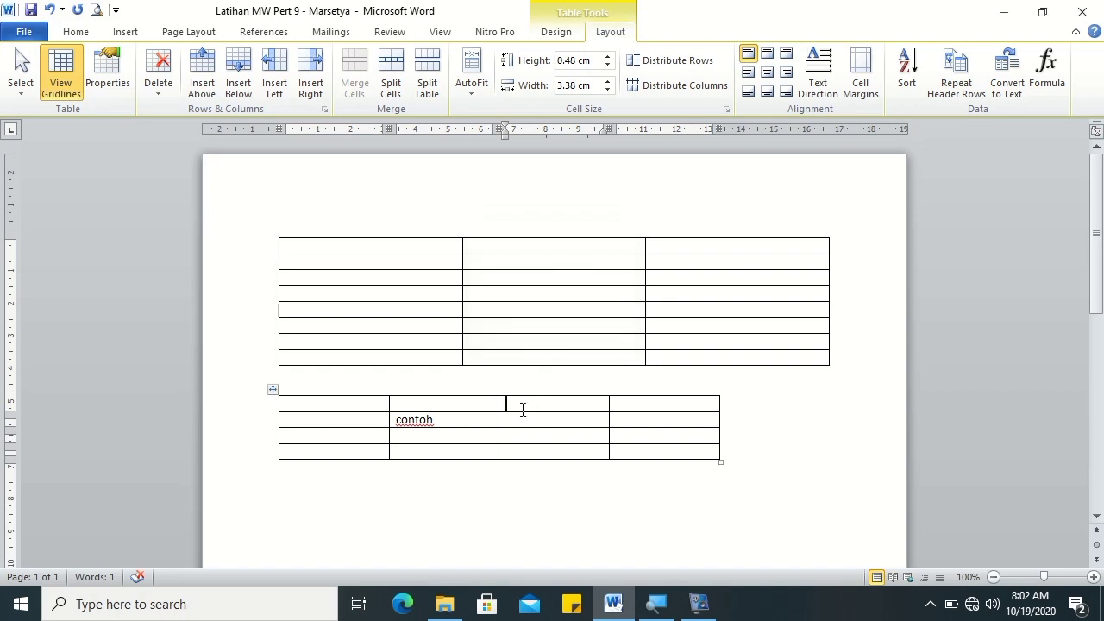
{"action": "left_click", "coordinate": [172, 93]}
{"action": "left_click", "coordinate": [190, 113]}
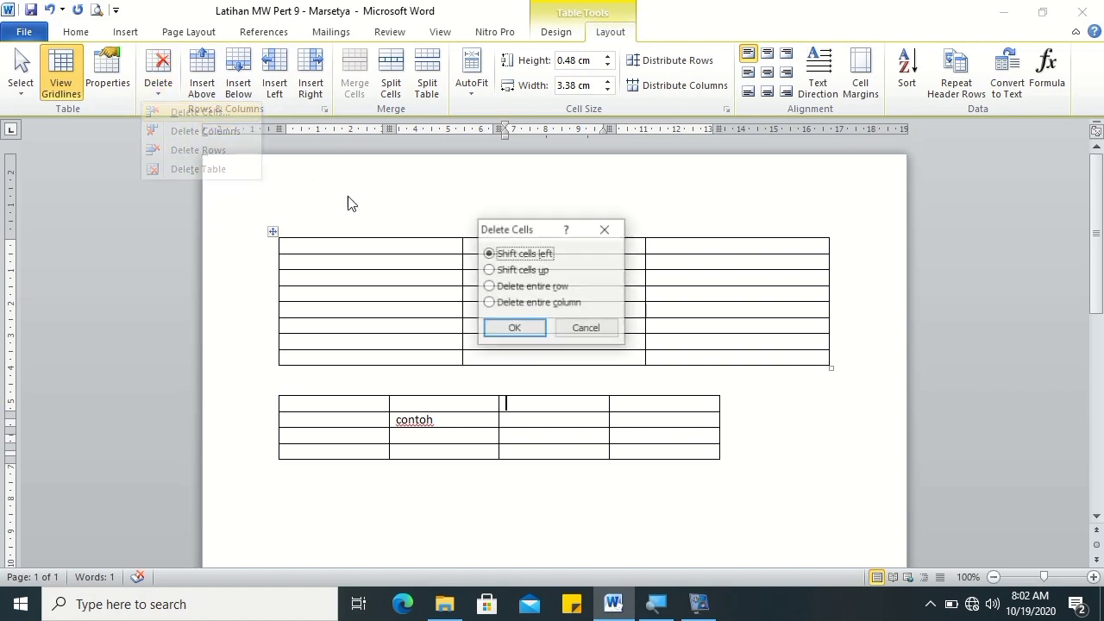
{"action": "left_click", "coordinate": [512, 272]}
{"action": "left_click", "coordinate": [515, 327]}
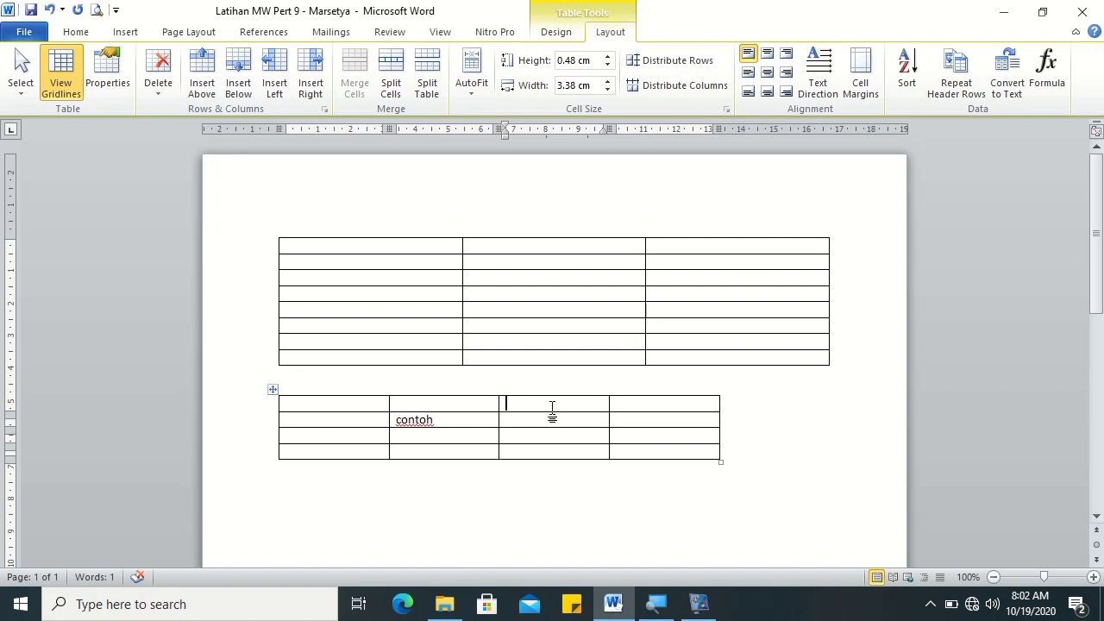
Step: Select the lower table's first row and delete its cells, shifting cells up
{"action": "left_click_drag", "start_coordinate": [547, 407], "coordinate": [656, 407]}
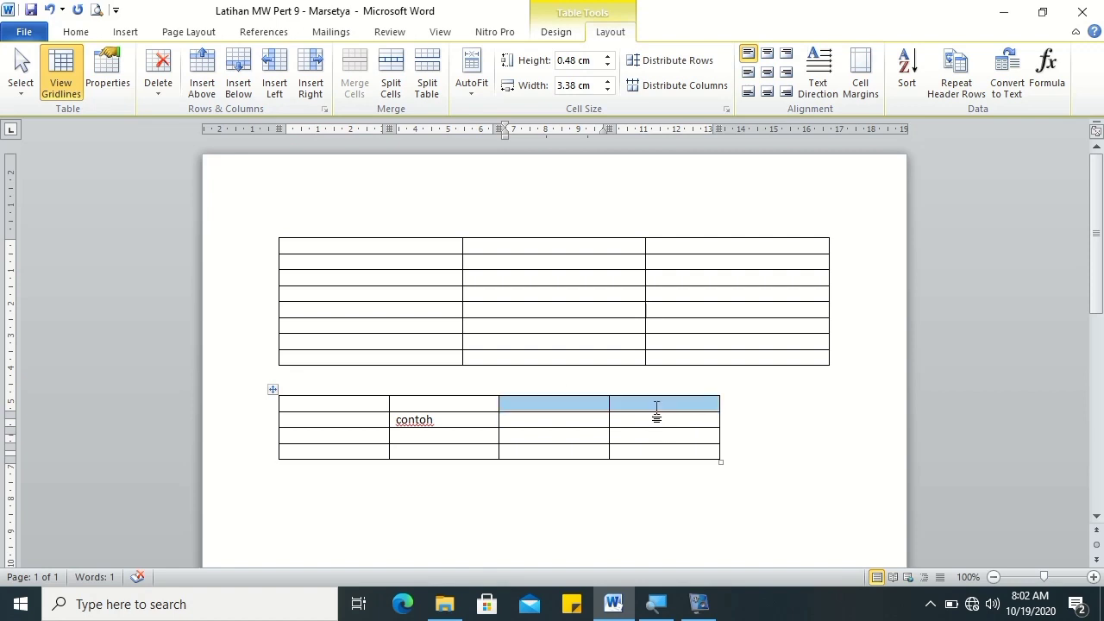
{"action": "left_click", "coordinate": [339, 404]}
{"action": "mouse_move", "coordinate": [338, 405]}
{"action": "left_mouse_down"}
{"action": "mouse_move", "coordinate": [627, 395]}
{"action": "mouse_move", "coordinate": [617, 409]}
{"action": "left_mouse_up"}
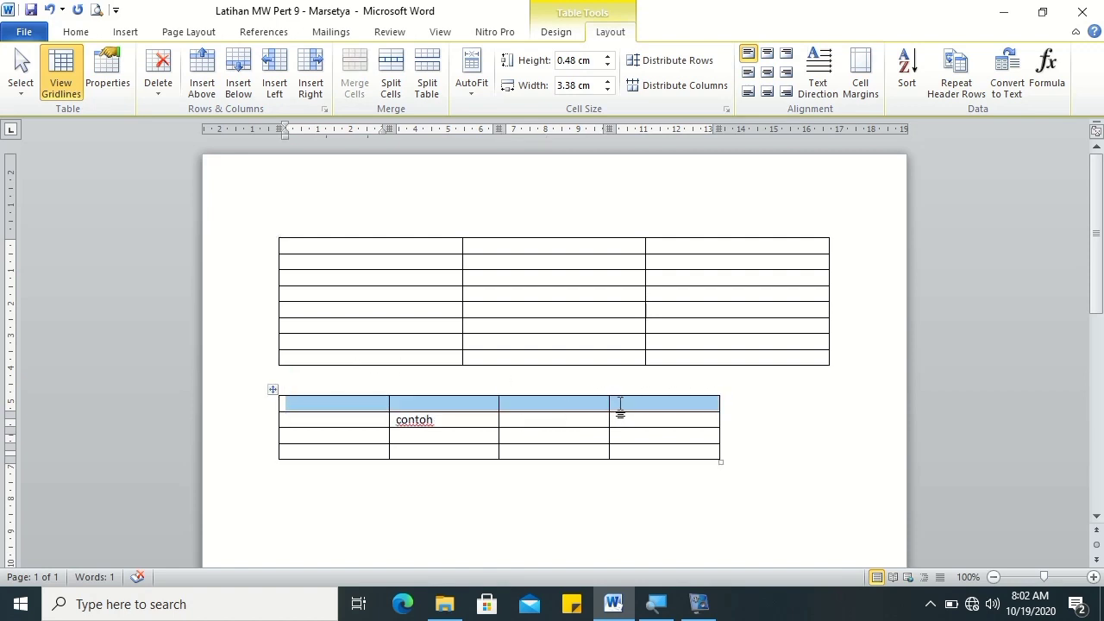
{"action": "left_click", "coordinate": [158, 86]}
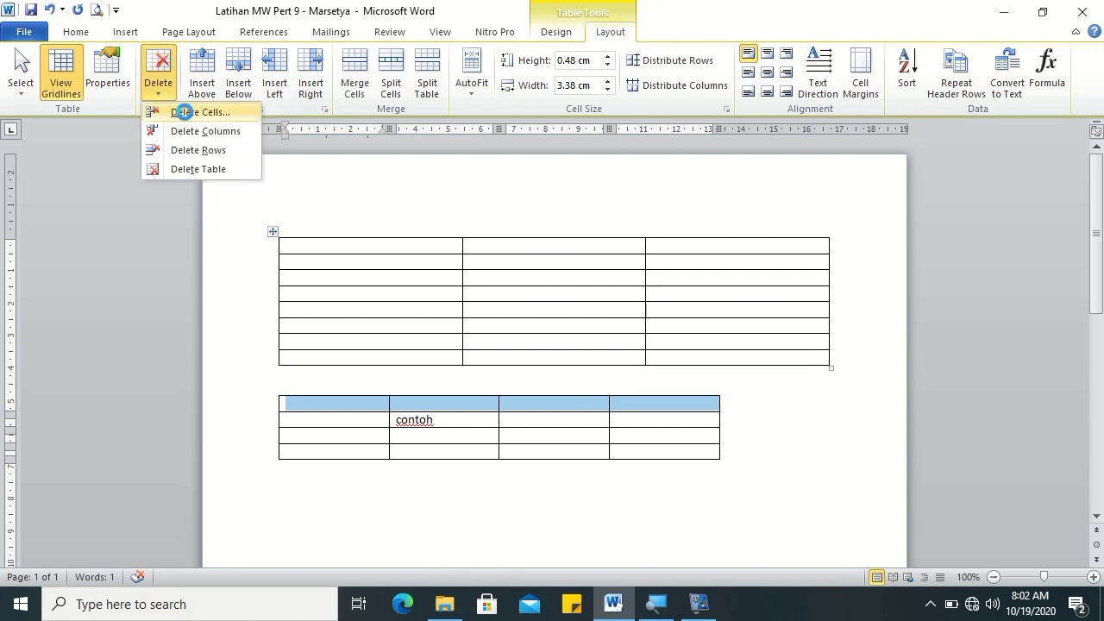
{"action": "left_click", "coordinate": [182, 110]}
{"action": "left_click", "coordinate": [505, 270]}
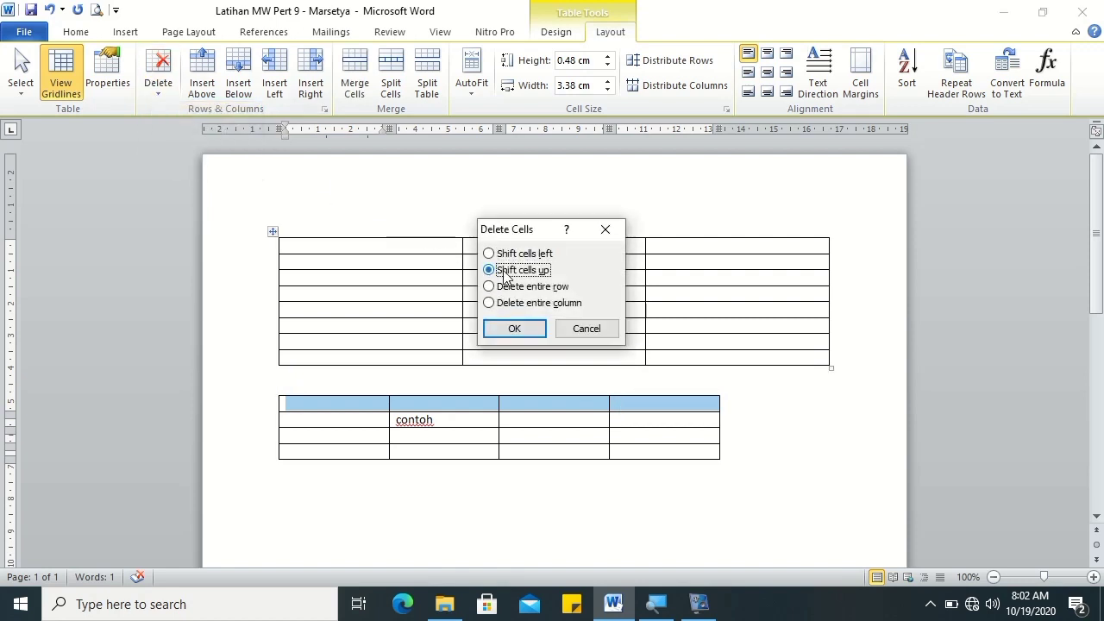
{"action": "left_click", "coordinate": [514, 329]}
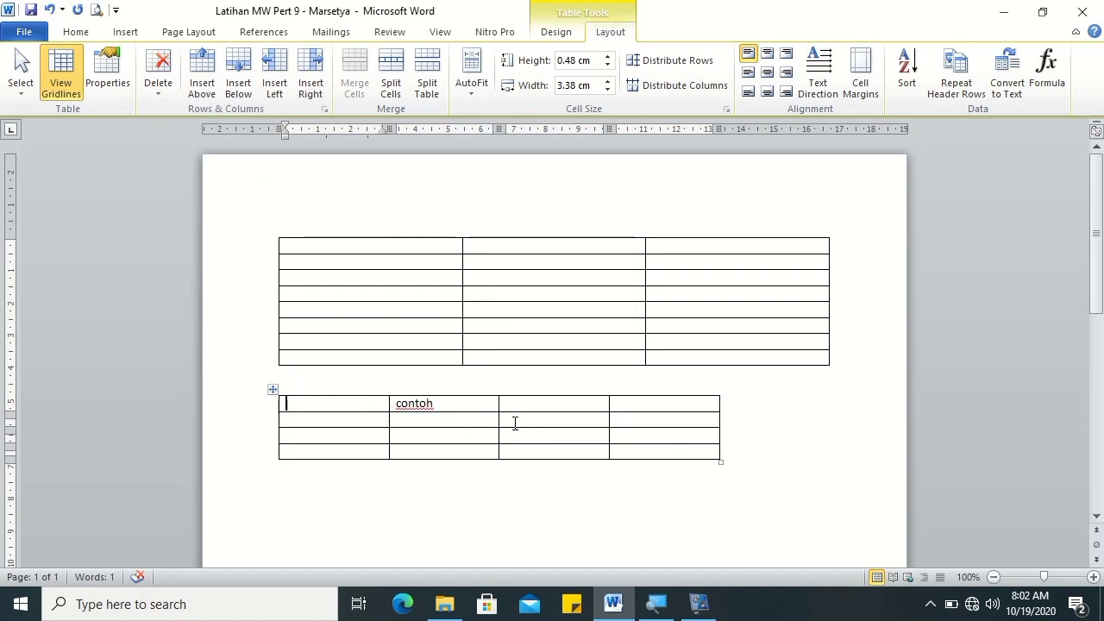
Step: Delete the entire row containing 'contoh' through the Delete Cells dialog
{"action": "left_click", "coordinate": [159, 88]}
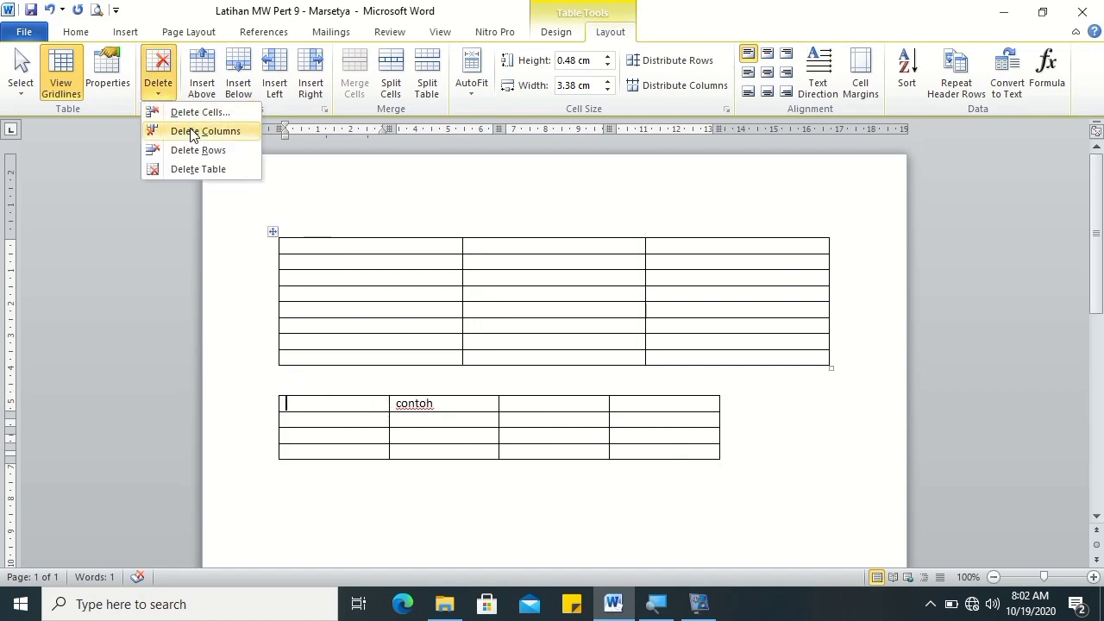
{"action": "left_click", "coordinate": [173, 112]}
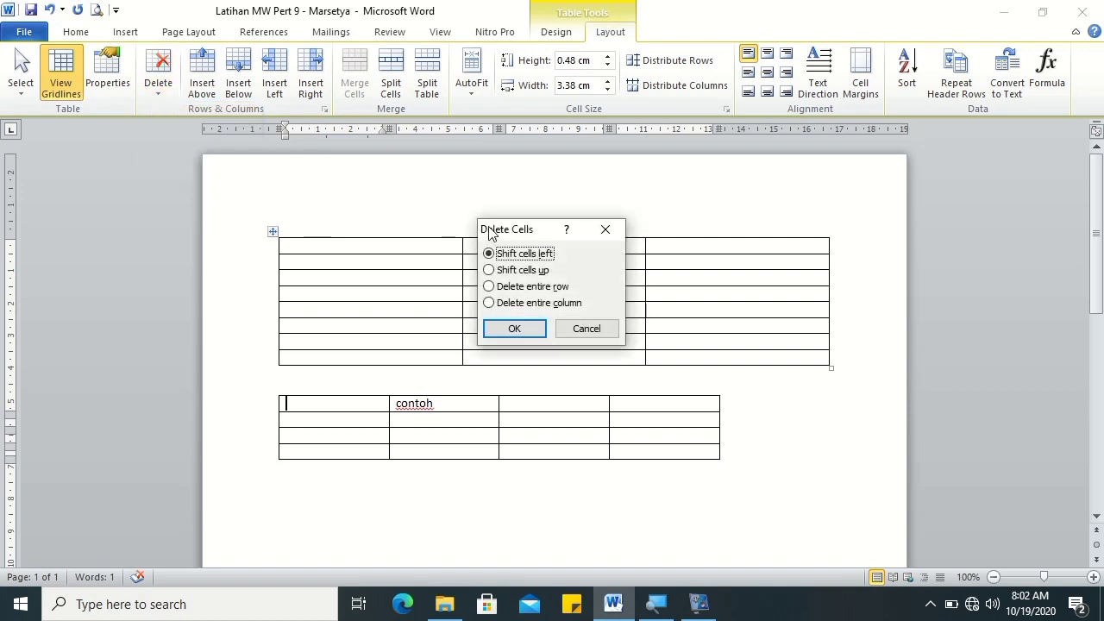
{"action": "left_click", "coordinate": [503, 290]}
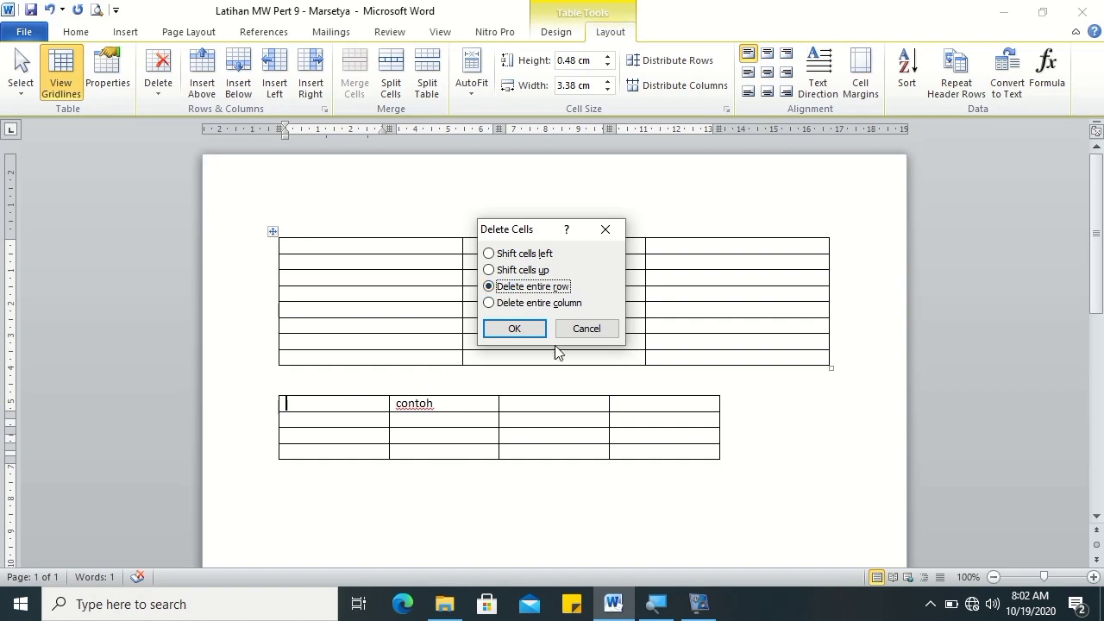
{"action": "left_click", "coordinate": [530, 328]}
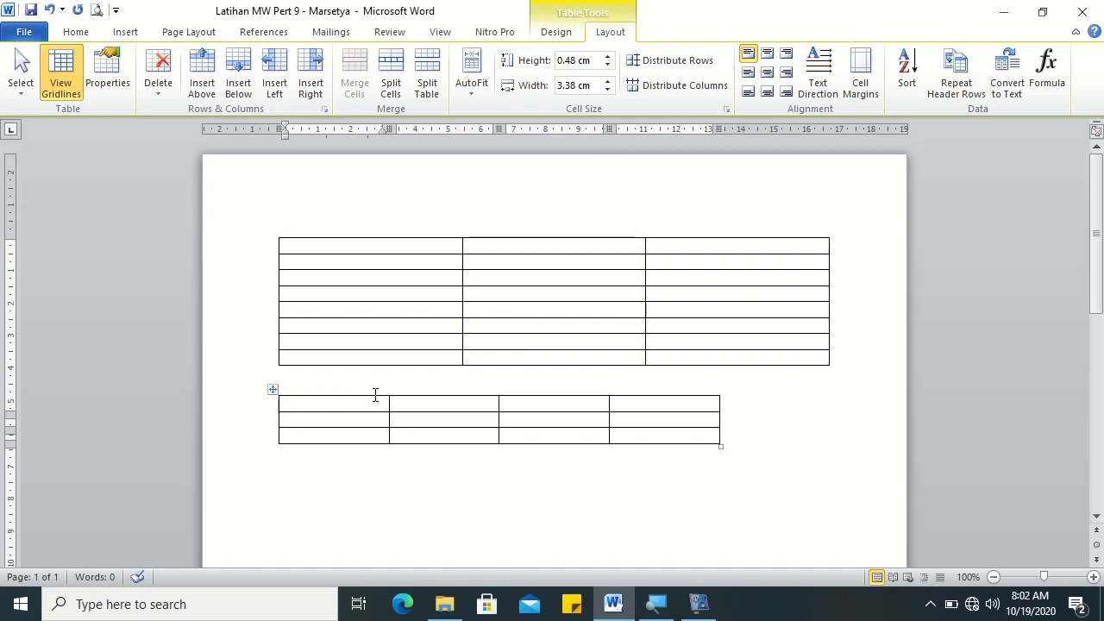
Step: Delete two columns from the lower table, via Delete entire column and Delete Columns
{"action": "left_click", "coordinate": [158, 76]}
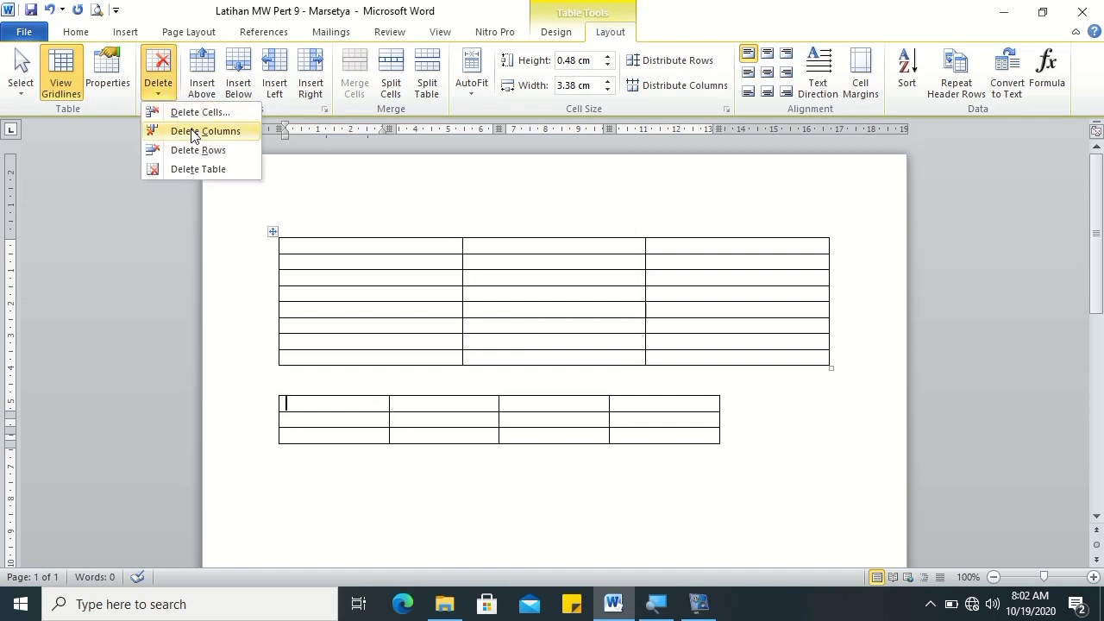
{"action": "left_click", "coordinate": [197, 114]}
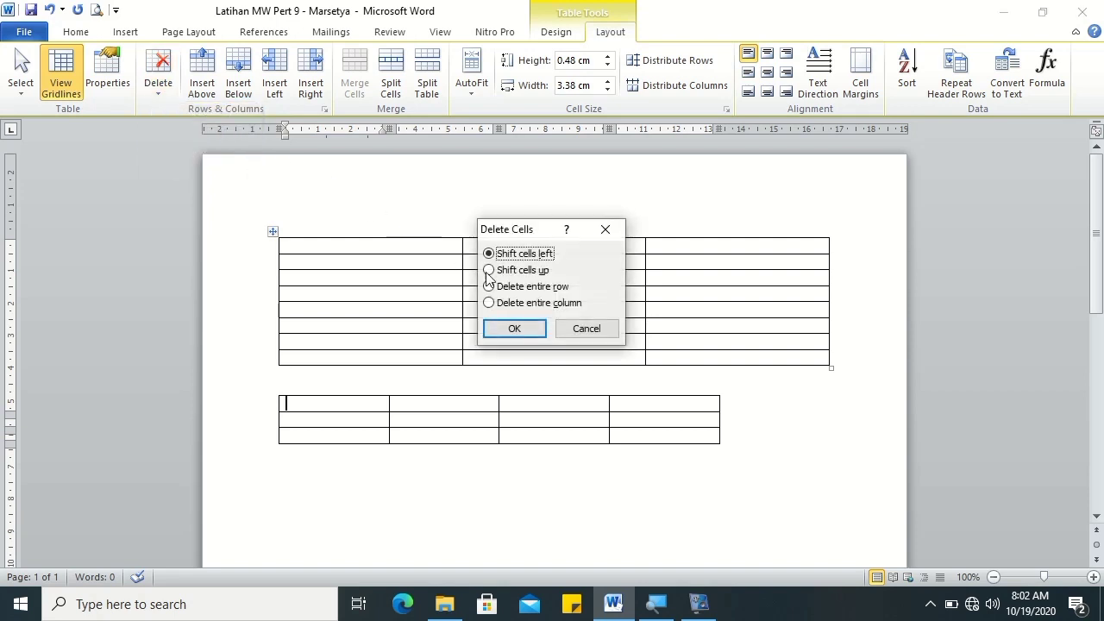
{"action": "left_click", "coordinate": [523, 305]}
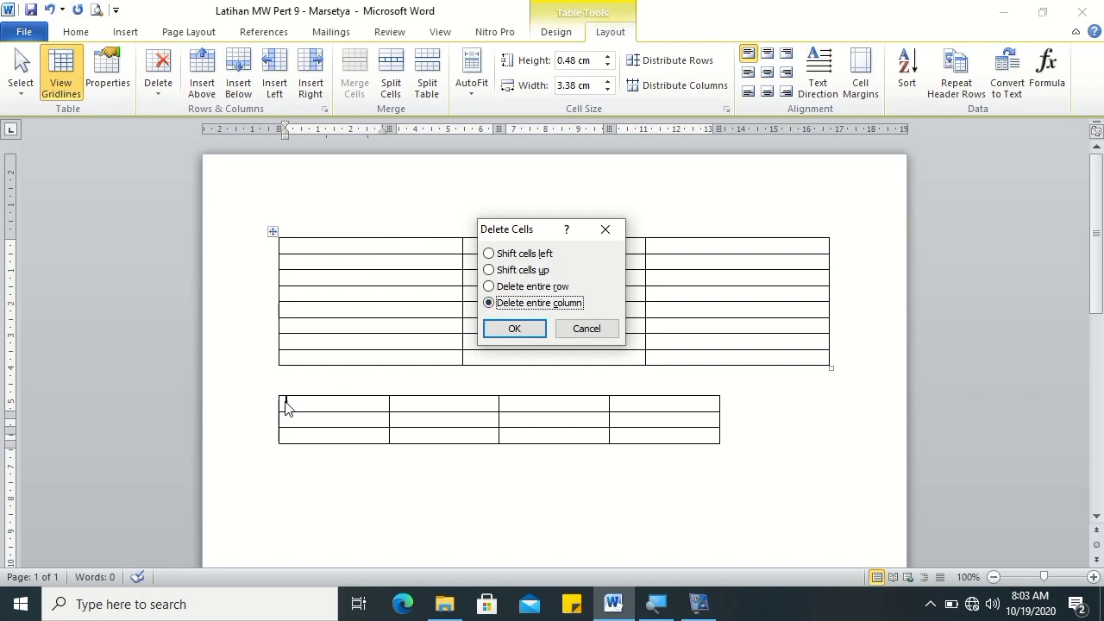
{"action": "left_click", "coordinate": [527, 328]}
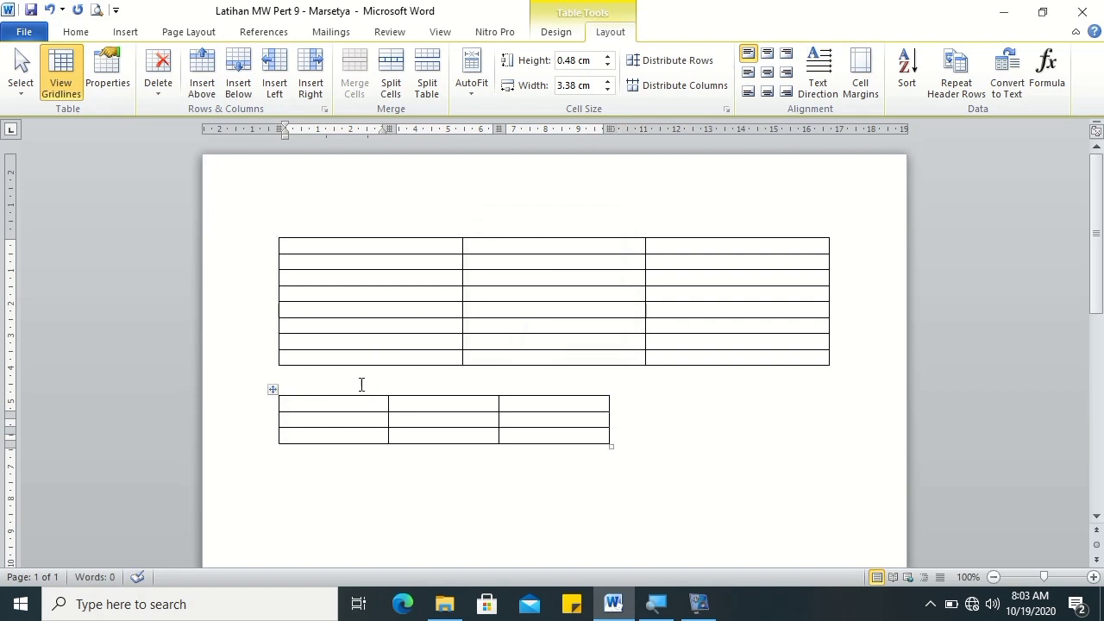
{"action": "left_click", "coordinate": [156, 92]}
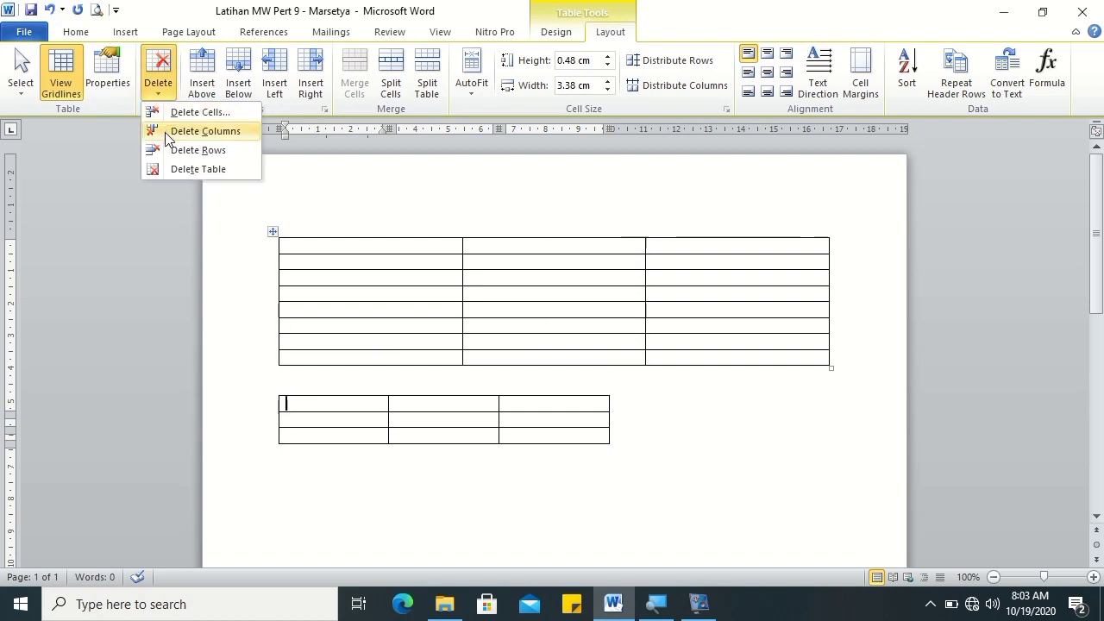
{"action": "left_click", "coordinate": [168, 138]}
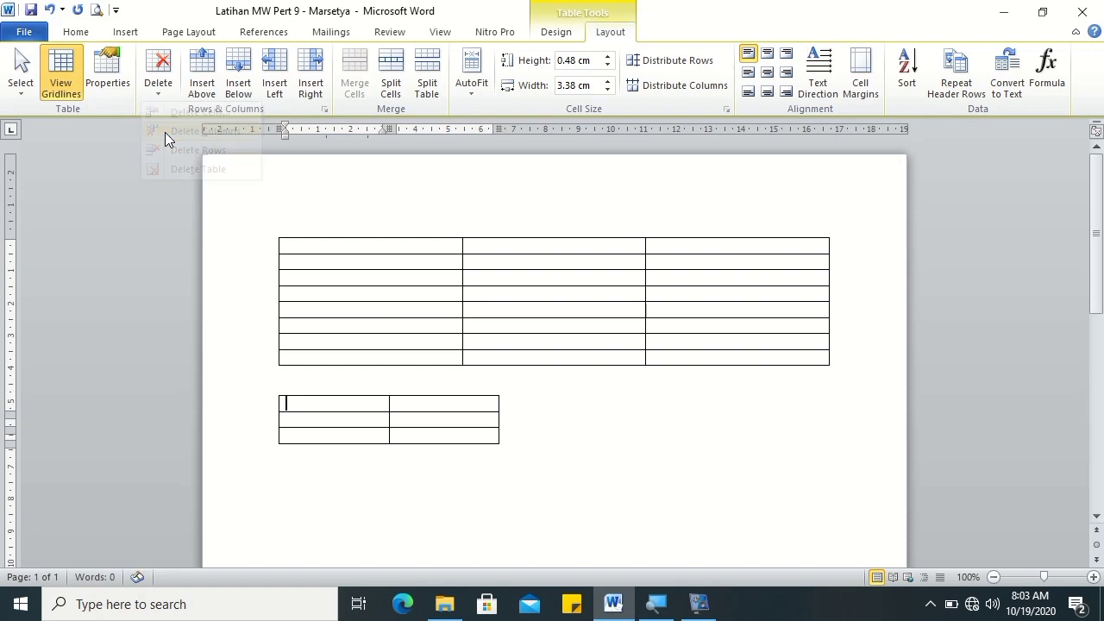
Step: Delete a row from the lower table, then delete the whole lower table
{"action": "left_click", "coordinate": [152, 87]}
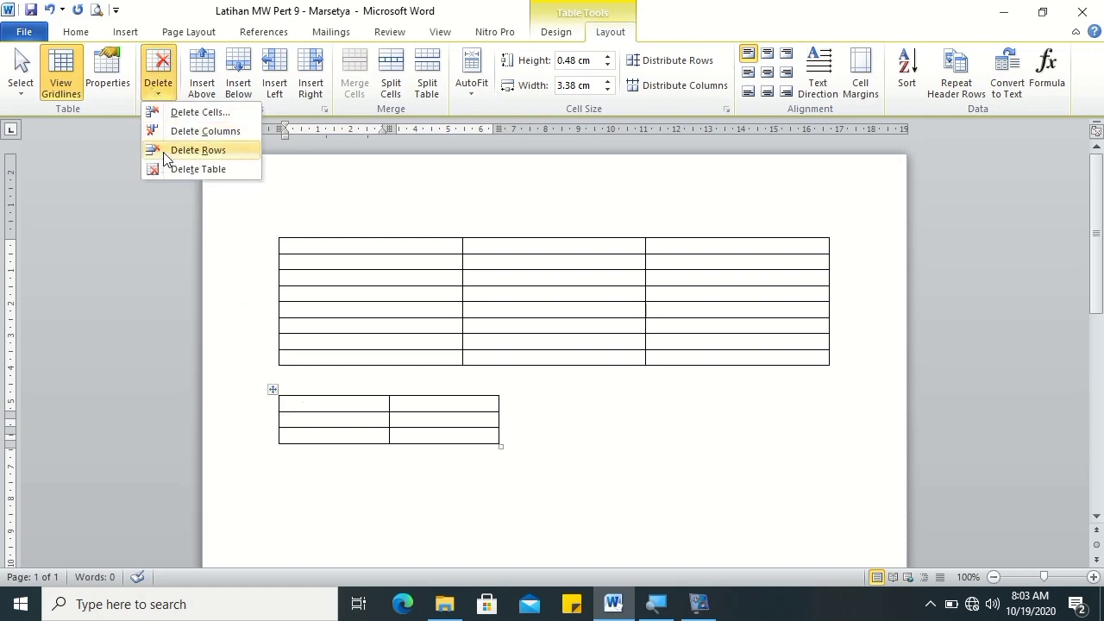
{"action": "left_click", "coordinate": [300, 407]}
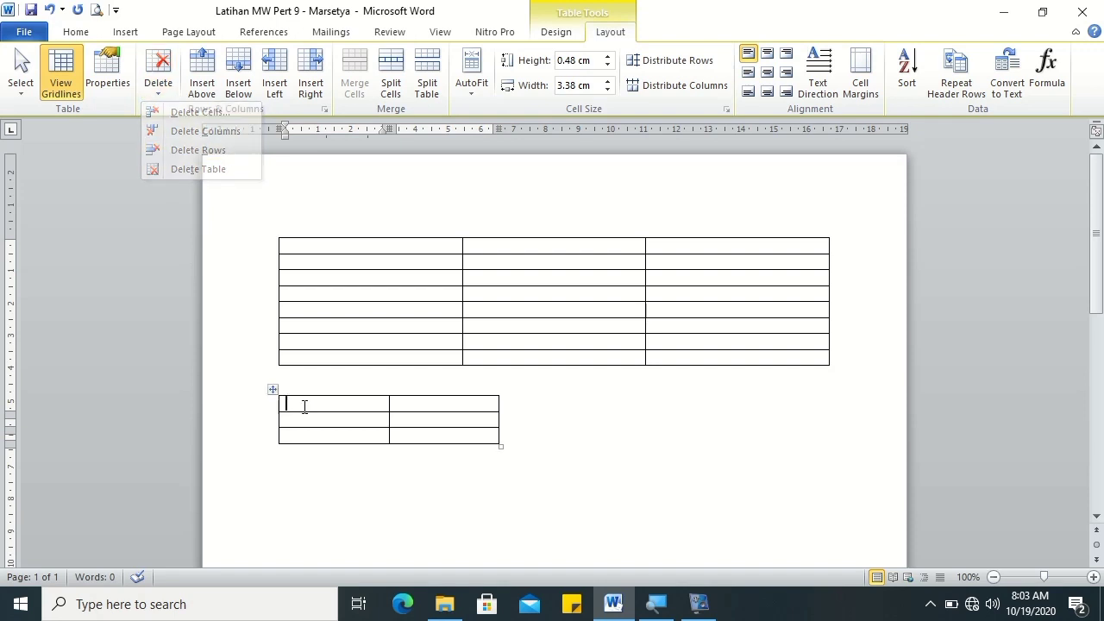
{"action": "left_click", "coordinate": [158, 86]}
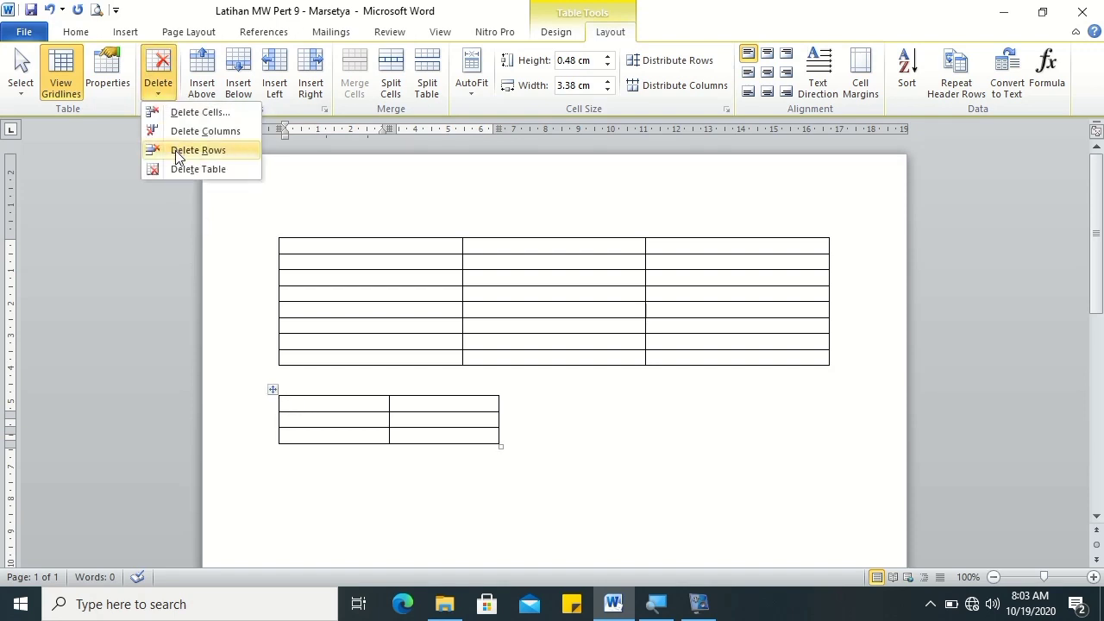
{"action": "left_click", "coordinate": [175, 151]}
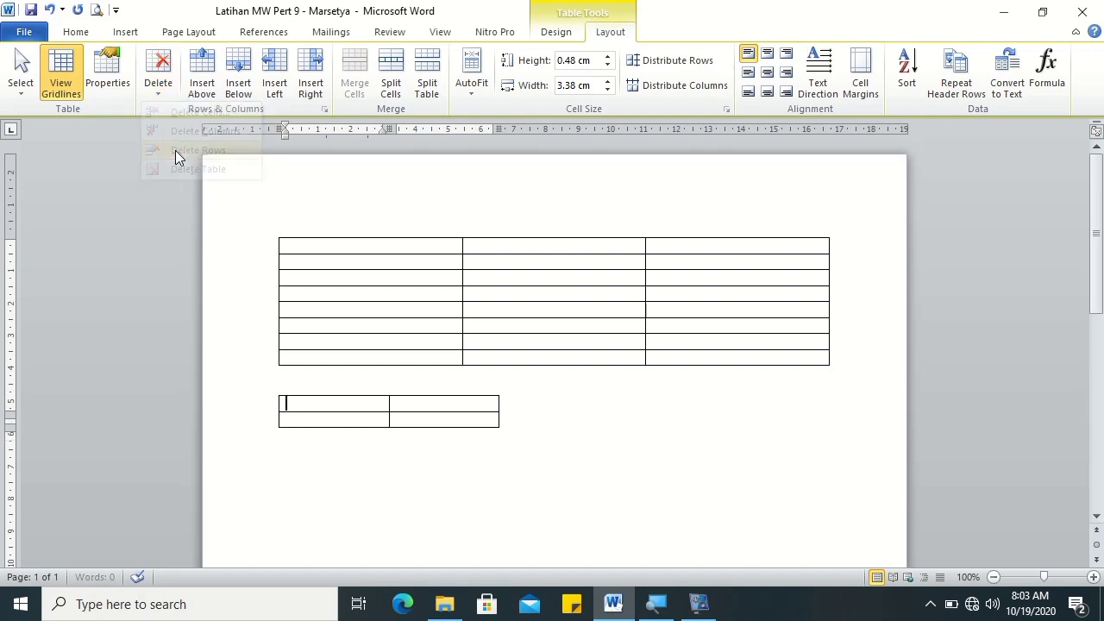
{"action": "left_click", "coordinate": [156, 96]}
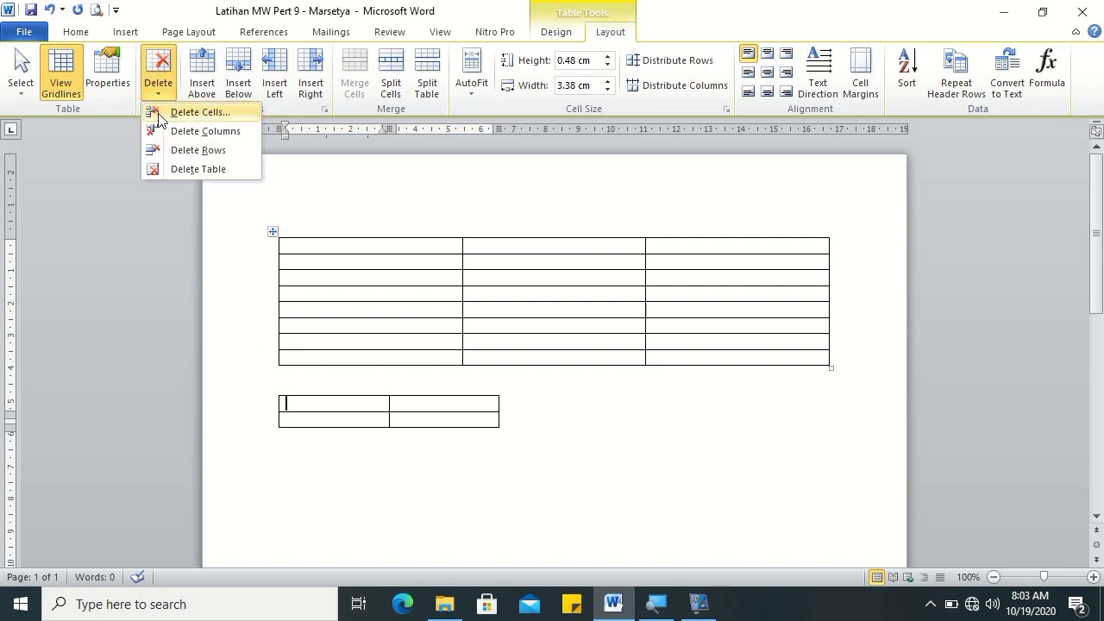
{"action": "left_click", "coordinate": [181, 169]}
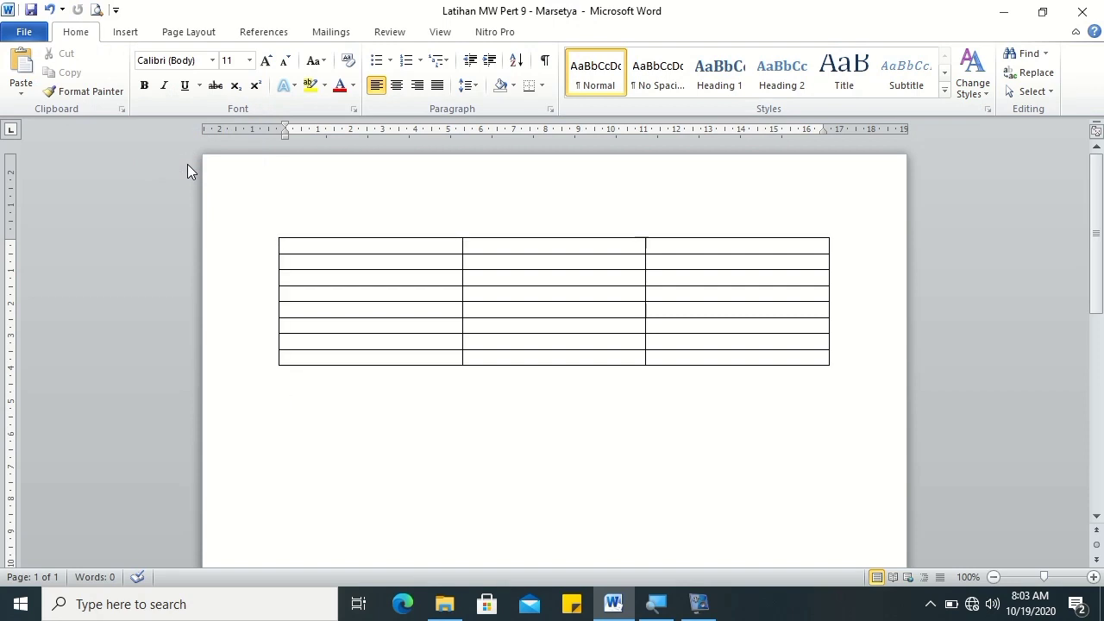
Step: Insert a 3-column, 2-row table below the 8-row table and show Table Tools Layout
{"action": "scroll", "coordinate": [160, 63], "scroll_direction": "down", "scroll_amount": 1}
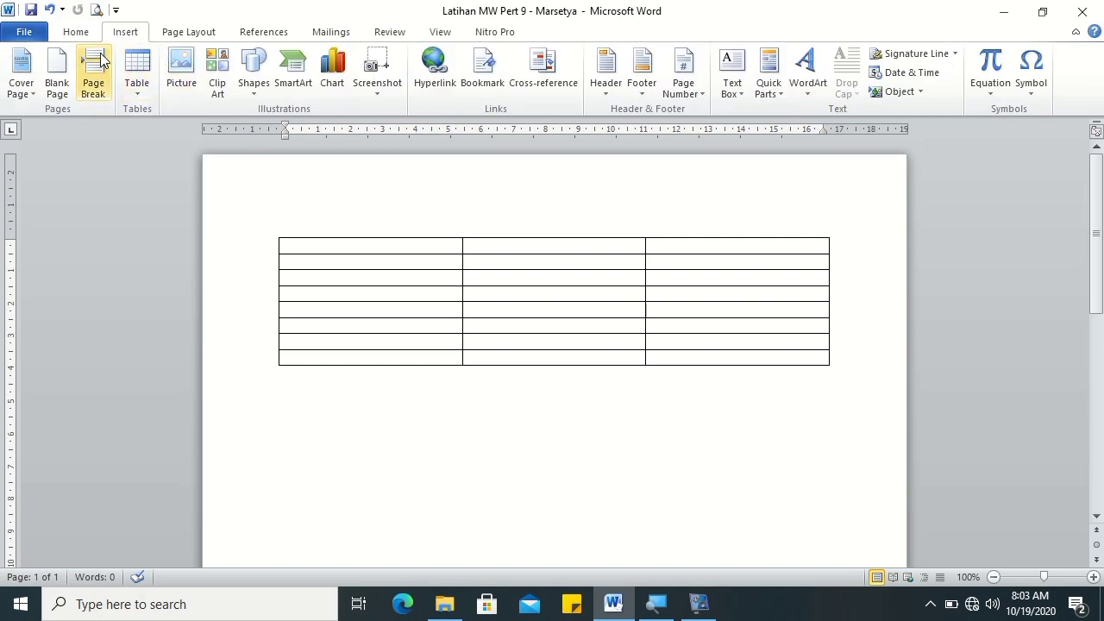
{"action": "left_click", "coordinate": [127, 95]}
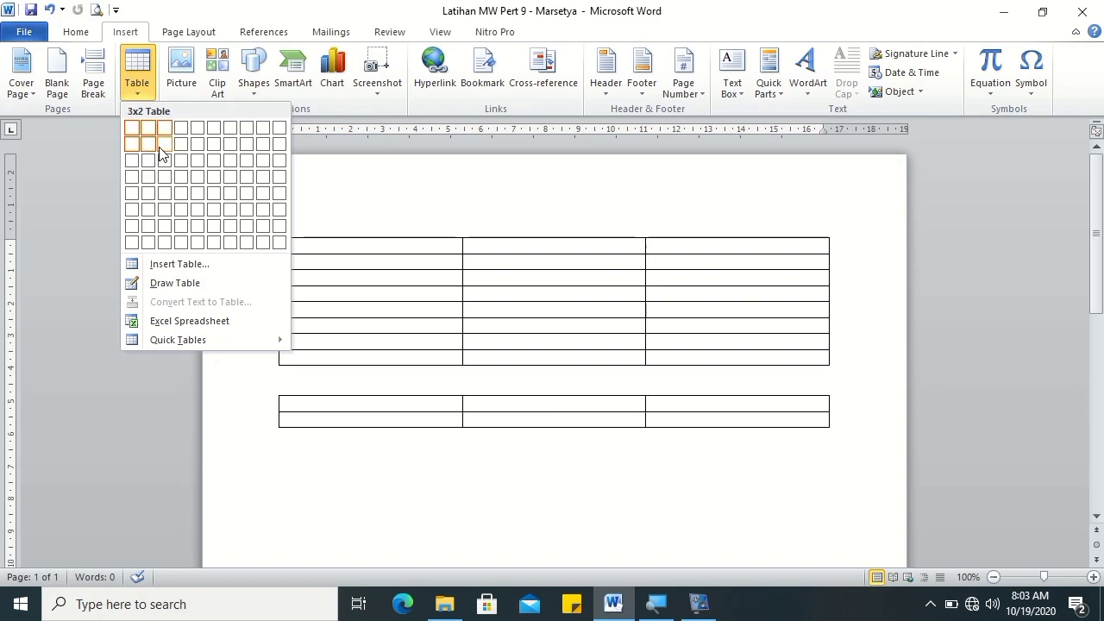
{"action": "left_click", "coordinate": [160, 148]}
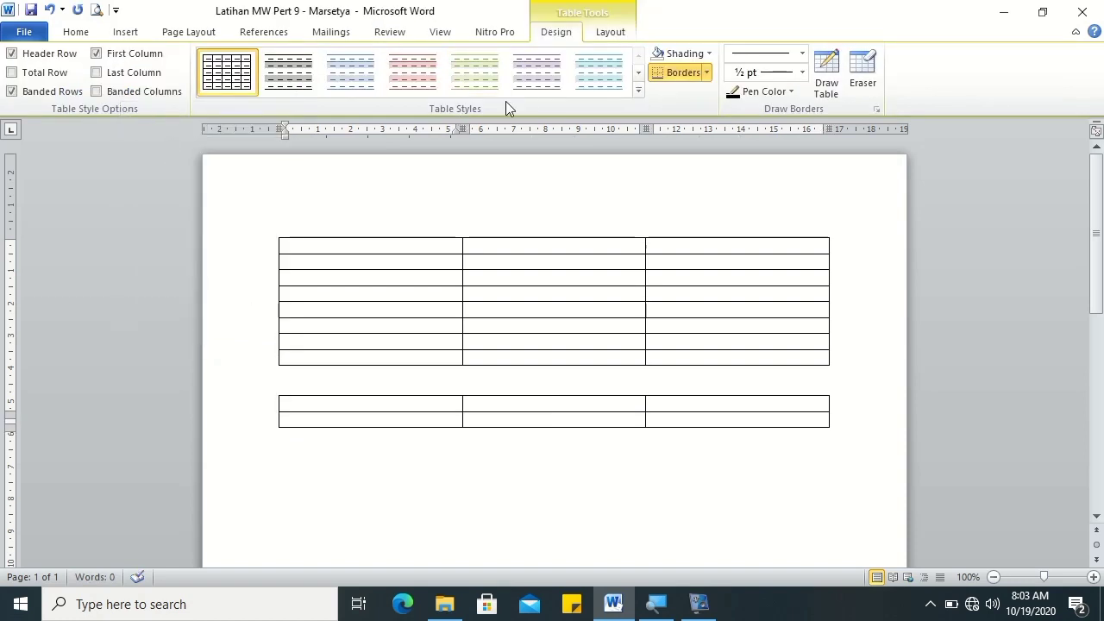
{"action": "left_click", "coordinate": [600, 33]}
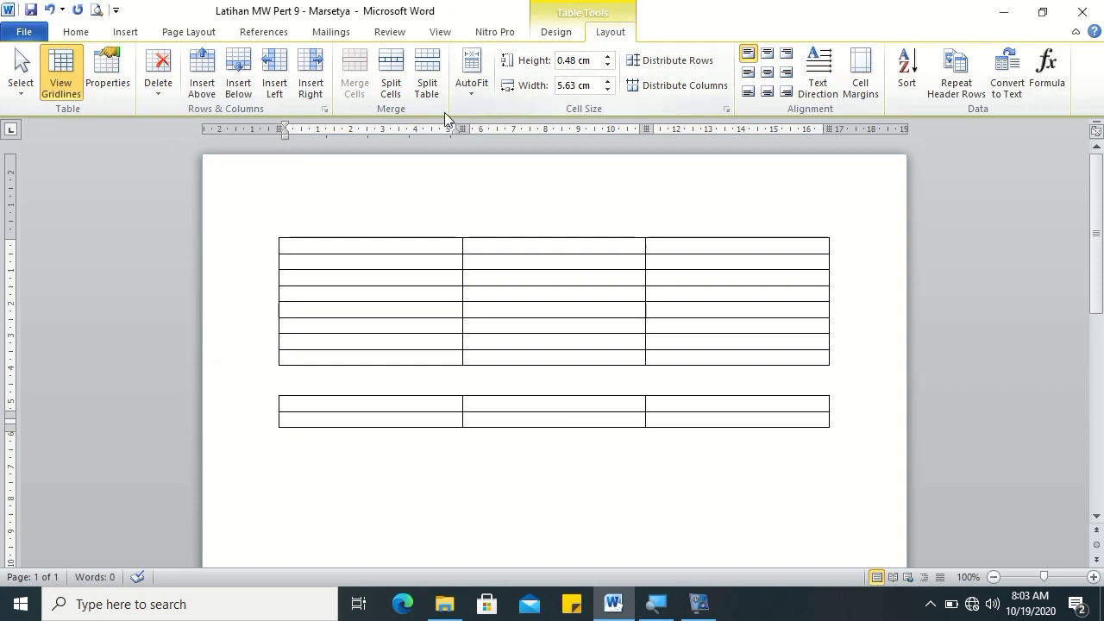
Step: Split the new table's first cell into 2 columns and 2 rows
{"action": "left_click", "coordinate": [400, 95]}
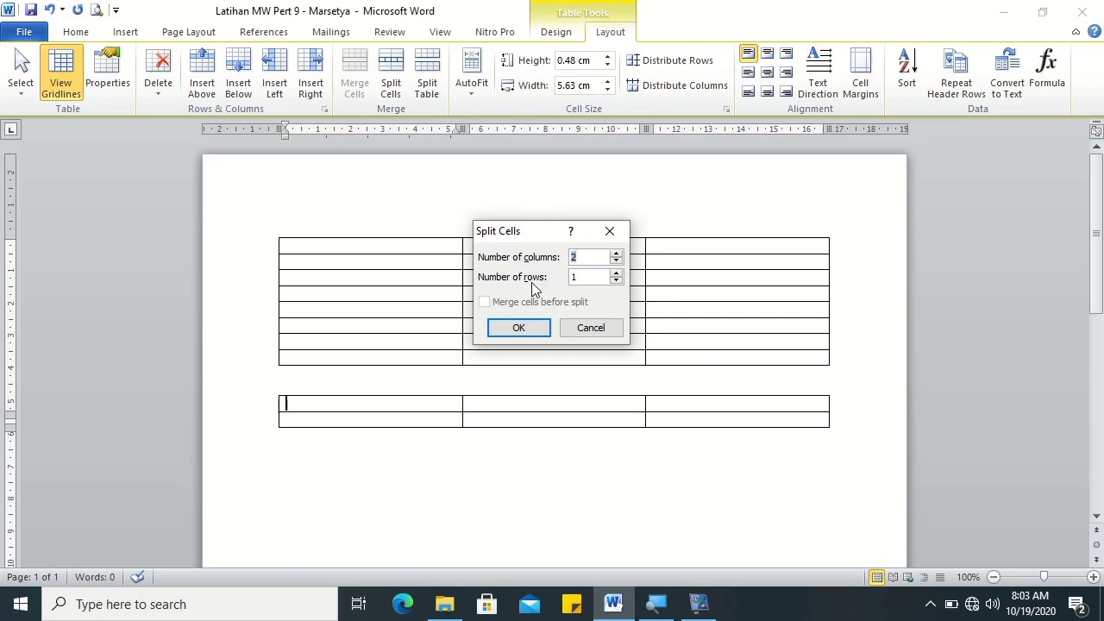
{"action": "double_click", "coordinate": [576, 276]}
{"action": "type", "text": "2"}
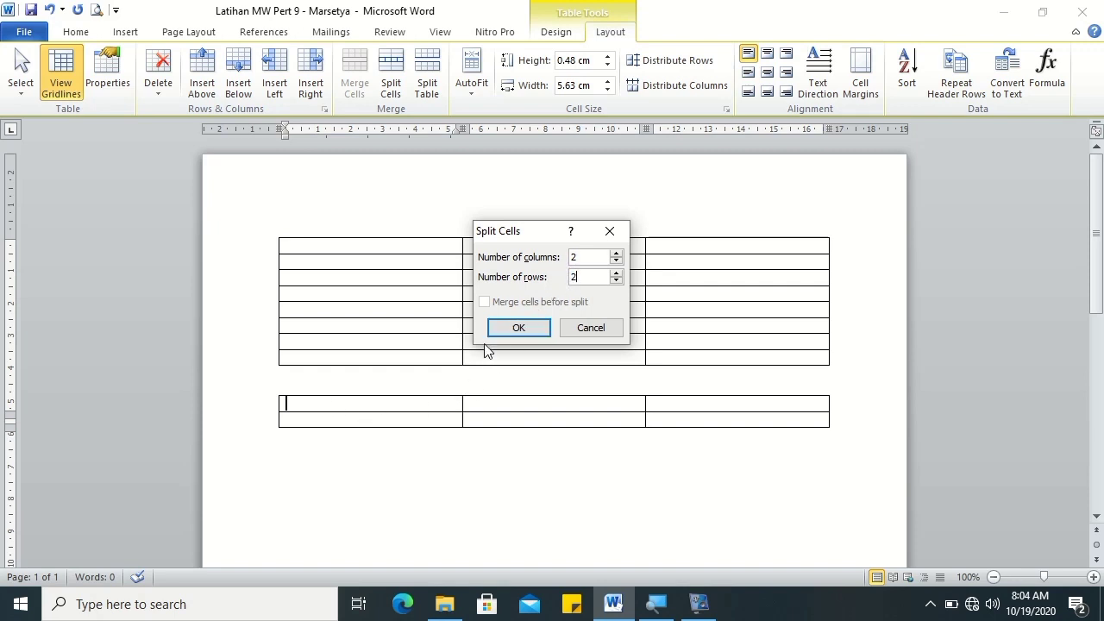
{"action": "left_click", "coordinate": [505, 326]}
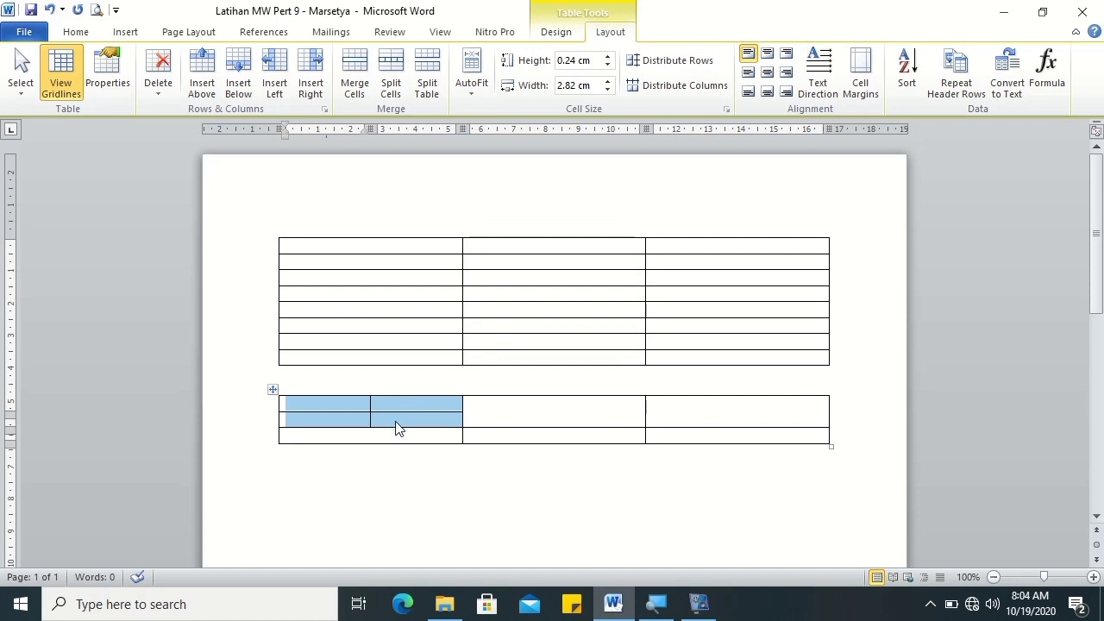
Step: Select the four split cells and merge them back into one cell
{"action": "left_click", "coordinate": [444, 422]}
{"action": "left_click_drag", "start_coordinate": [345, 405], "coordinate": [423, 419]}
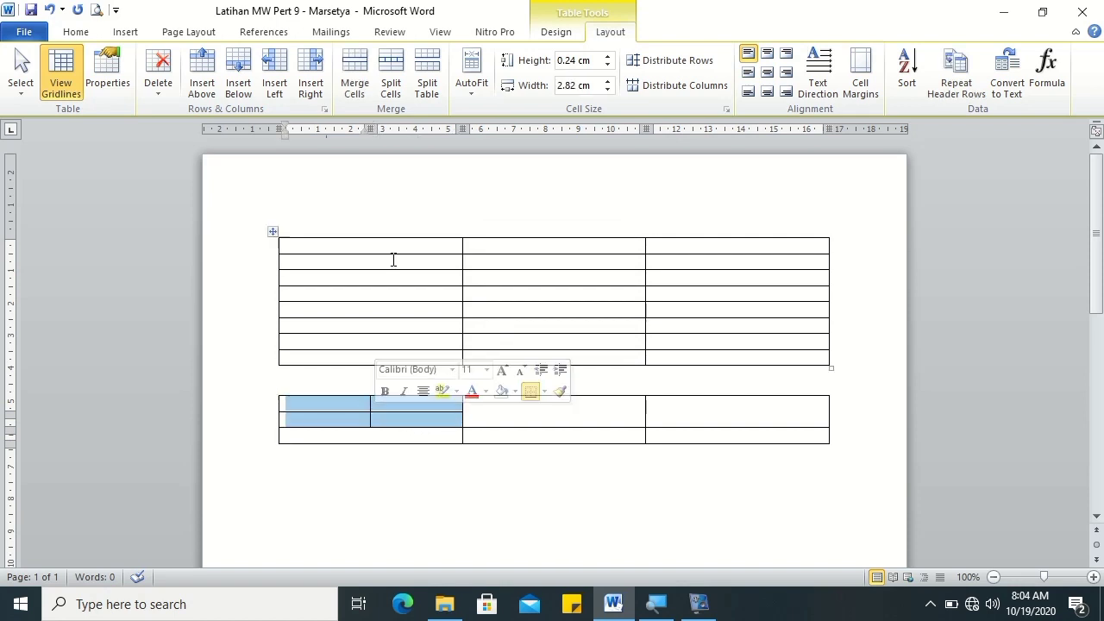
{"action": "left_click", "coordinate": [356, 94]}
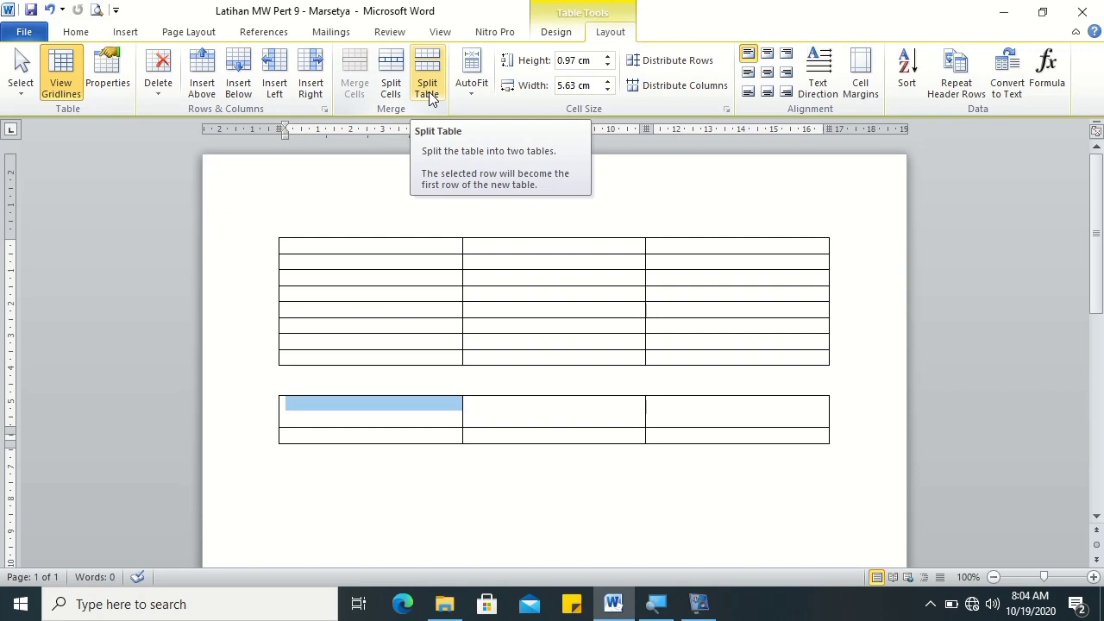
Step: Use Split Table on the last row so it becomes its own table, then return to Layout
{"action": "left_click", "coordinate": [429, 92]}
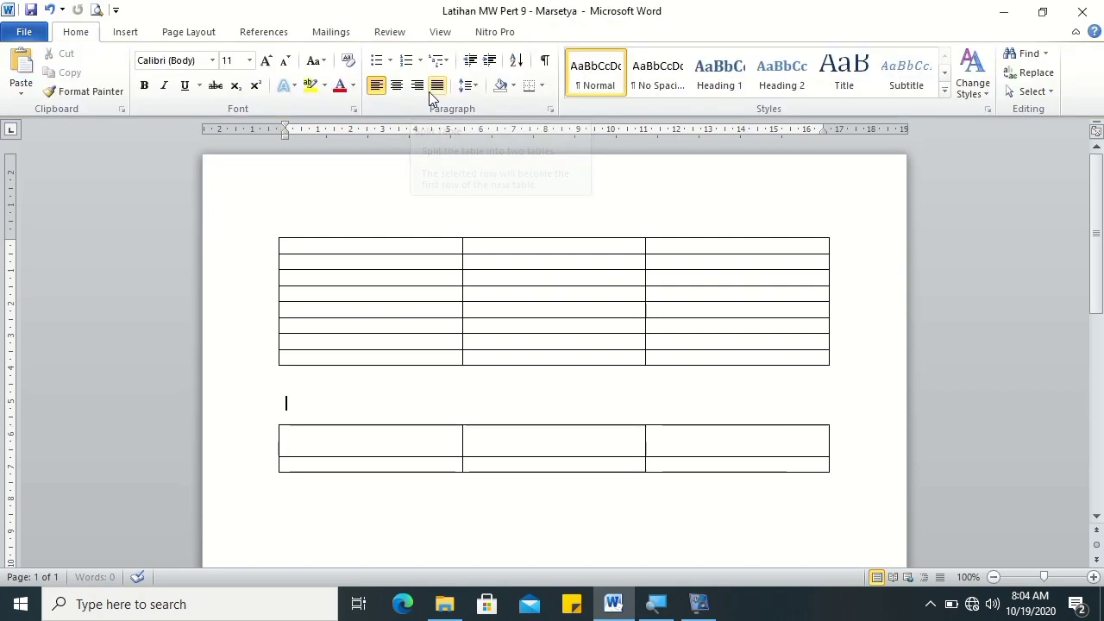
{"action": "left_click", "coordinate": [346, 471]}
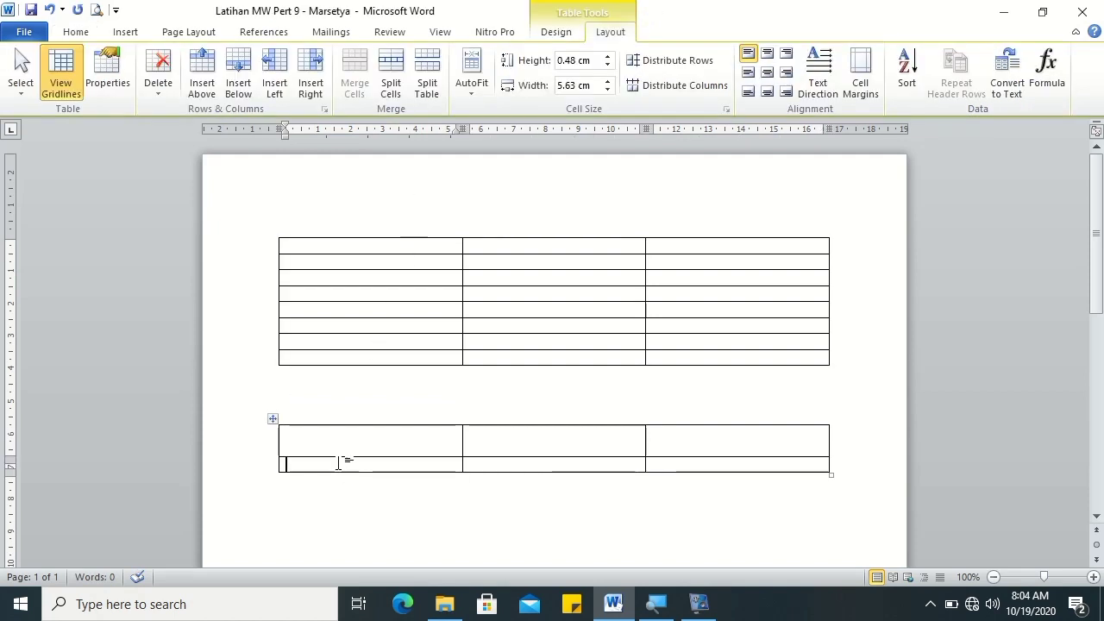
{"action": "left_click", "coordinate": [428, 82]}
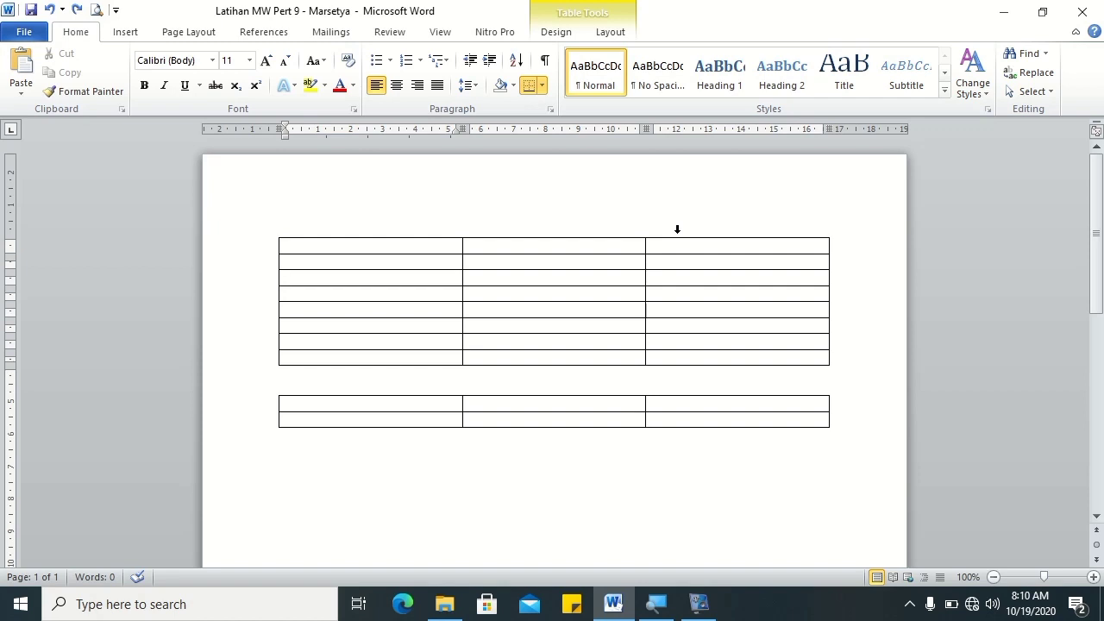
{"action": "left_click", "coordinate": [609, 31]}
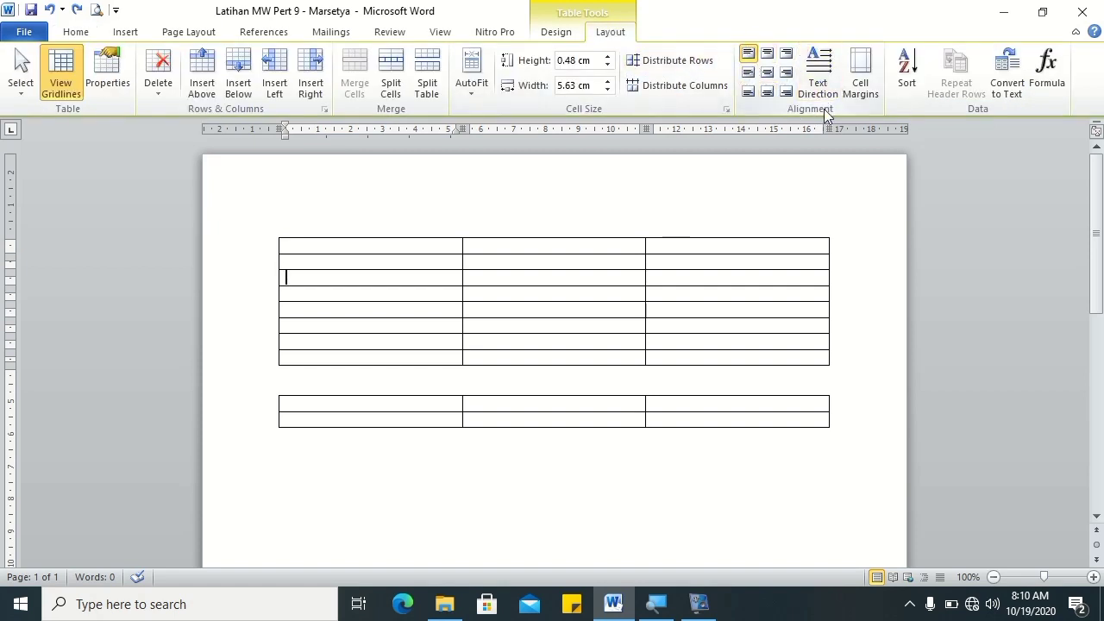
Step: Label the third row's cells Align Top Left, Align Top Center and Align Top Right
{"action": "mouse_move", "coordinate": [343, 323]}
{"action": "left_click", "coordinate": [290, 276]}
{"action": "type", "text": "Align"}
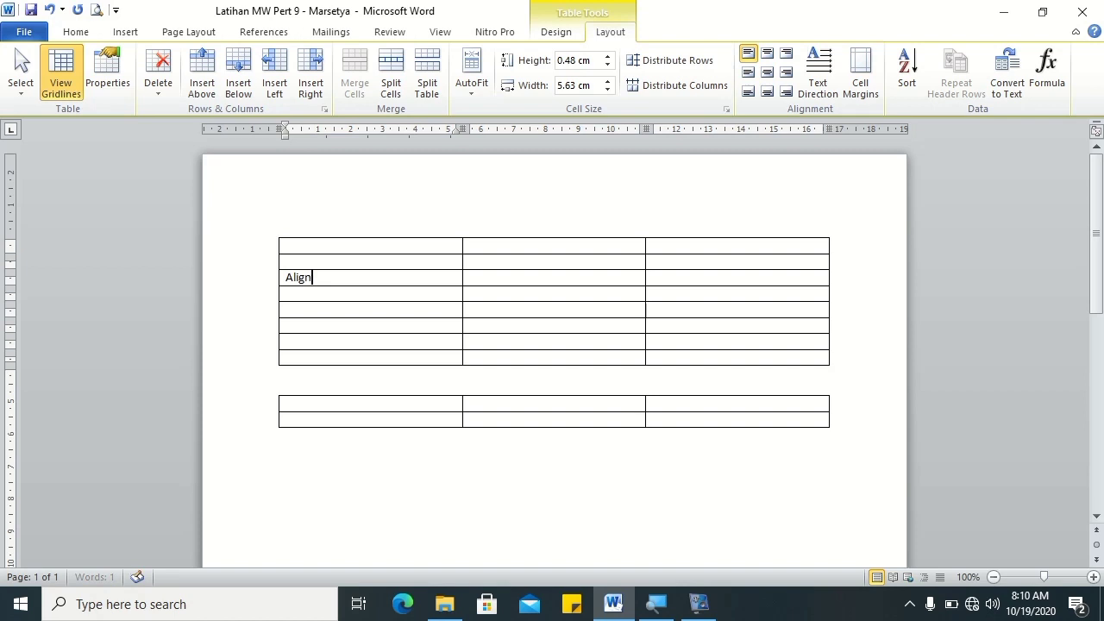
{"action": "type", "text": " Top Le"}
{"action": "key", "text": "BackSpace"}
{"action": "type", "text": "t"}
{"action": "left_click", "coordinate": [487, 277]}
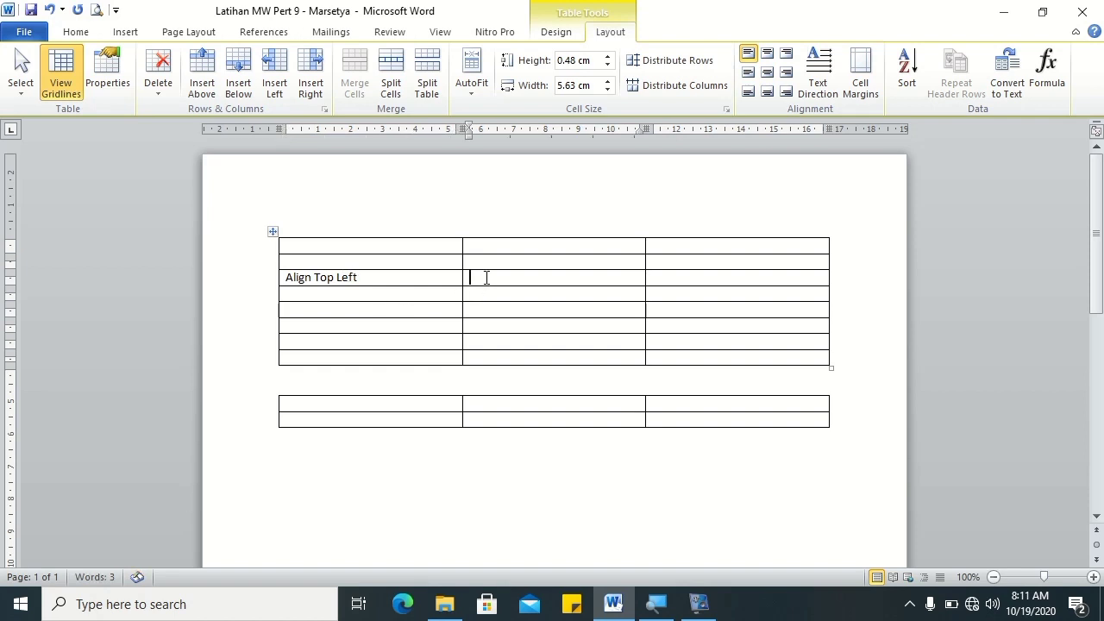
{"action": "type", "text": "Align Top"}
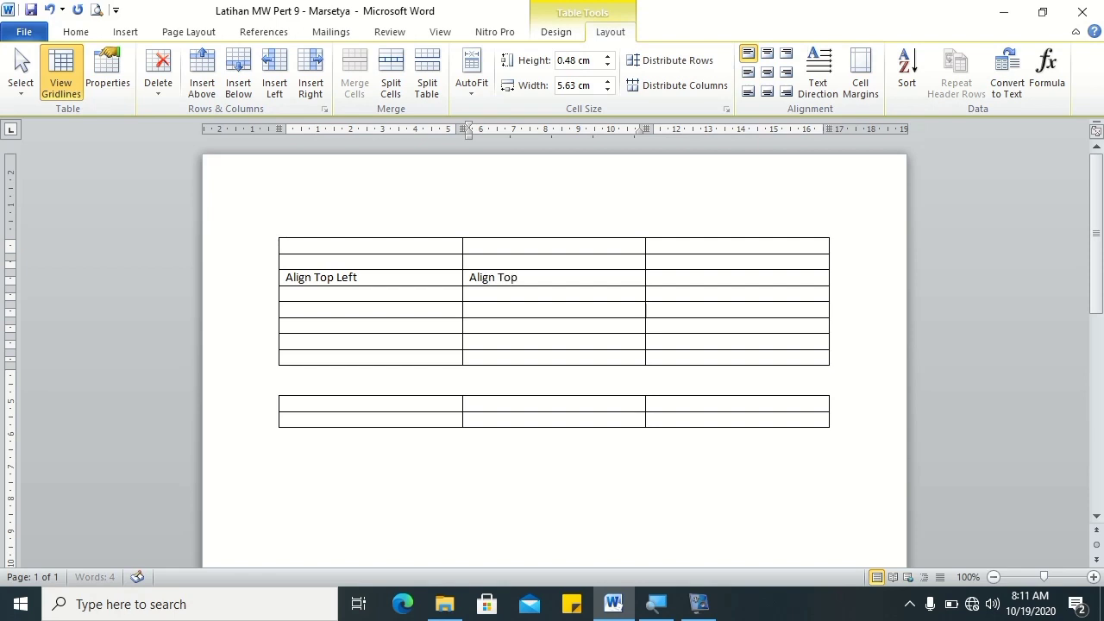
{"action": "type", "text": " Cente"}
{"action": "type", "text": "r"}
{"action": "key", "text": "Tab"}
{"action": "type", "text": "Al"}
{"action": "key", "text": "BackSpace"}
{"action": "key", "text": "BackSpace"}
{"action": "type", "text": "A"}
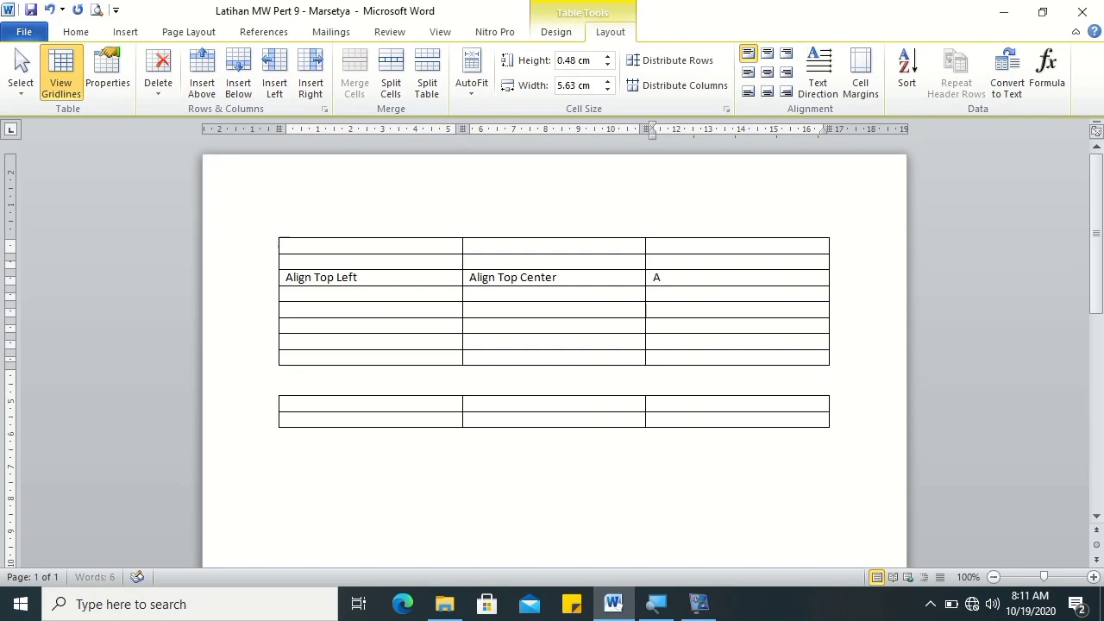
{"action": "type", "text": "lign Top Right"}
Step: Label the sixth row's cells Align Center Left, Align Center and Align Center Right
{"action": "left_click", "coordinate": [313, 326]}
{"action": "type", "text": "Ali"}
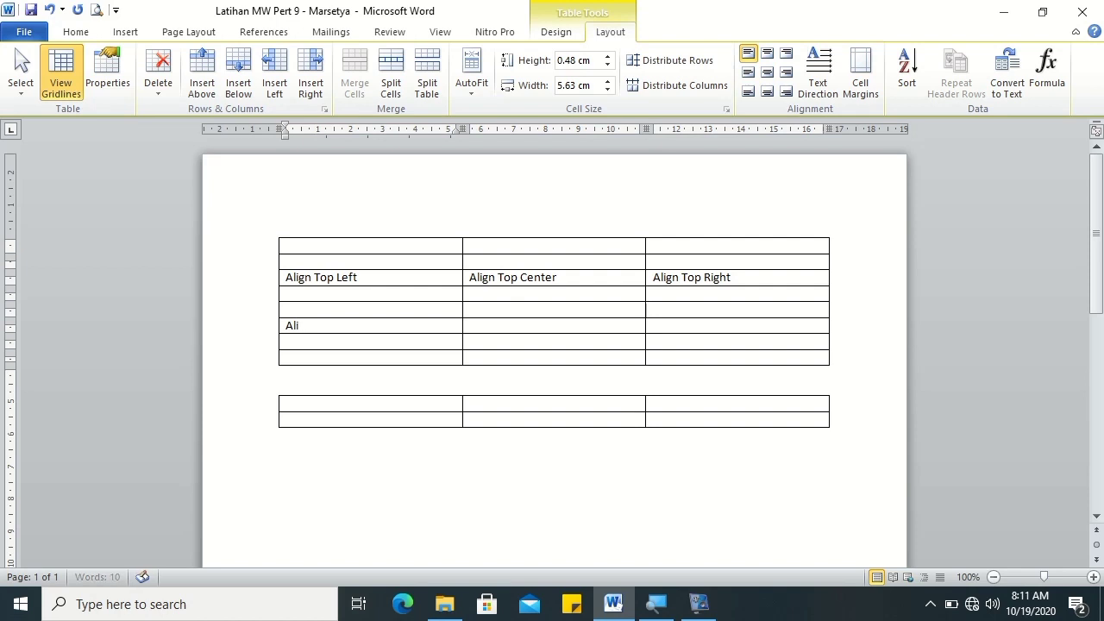
{"action": "type", "text": "gn"}
{"action": "type", "text": " Center"}
{"action": "type", "text": " Left"}
{"action": "key", "text": "Tab"}
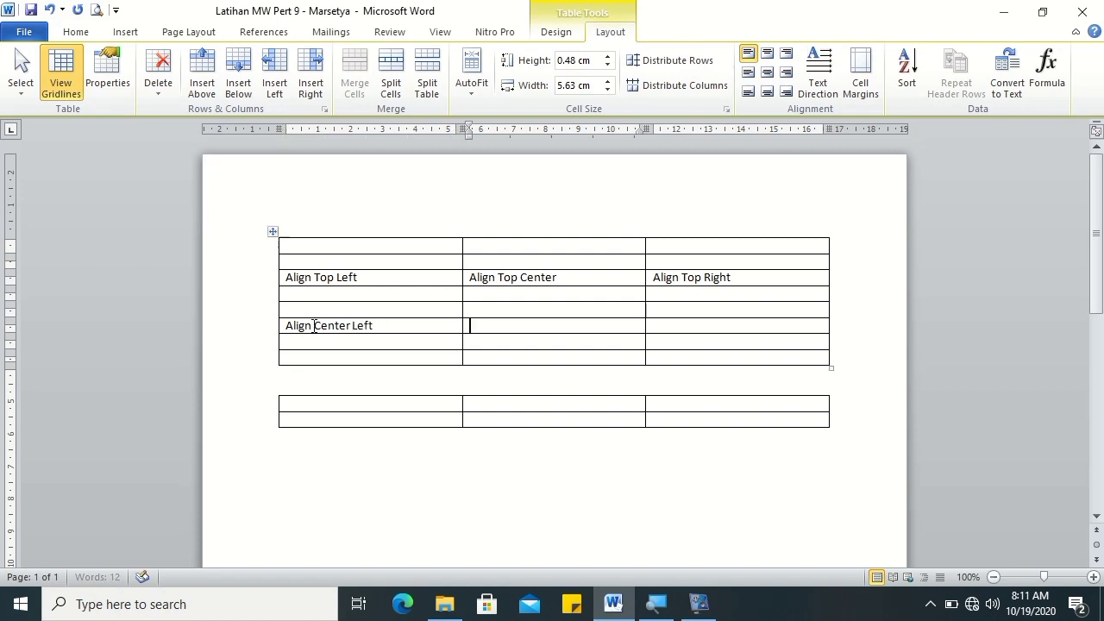
{"action": "type", "text": "Align Center"}
{"action": "key", "text": "Tab"}
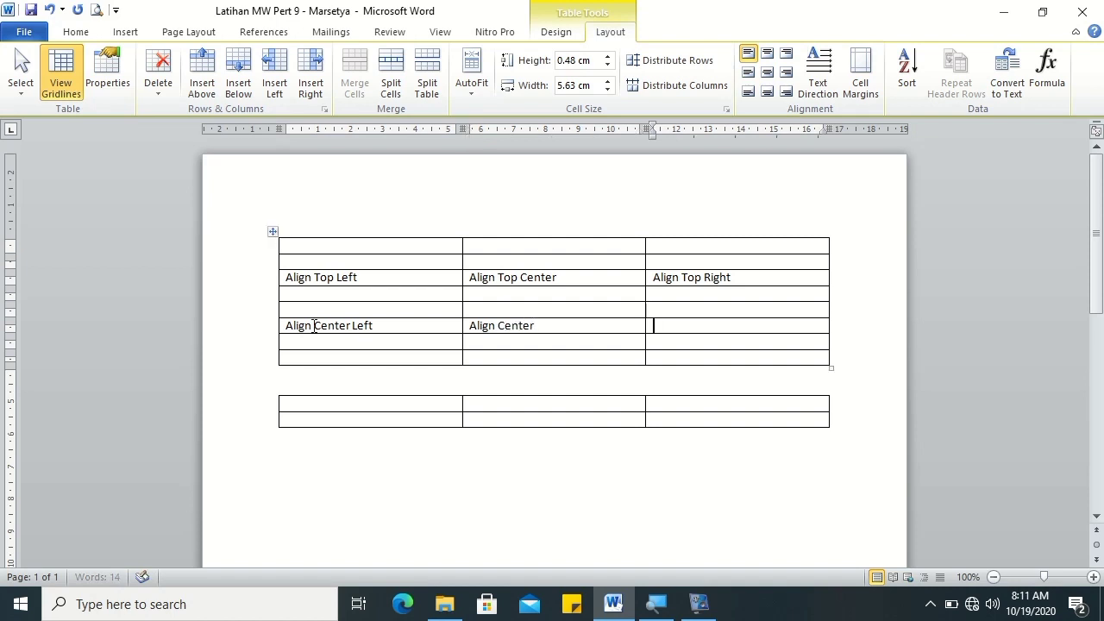
{"action": "type", "text": "Al"}
{"action": "type", "text": "ign"}
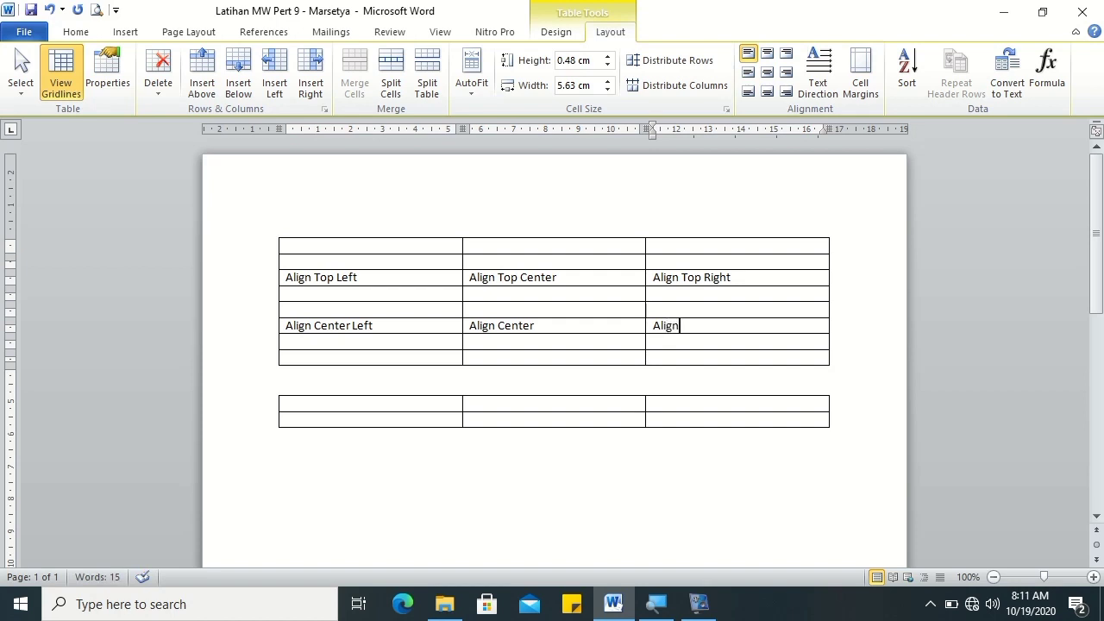
{"action": "type", "text": " Center"}
{"action": "type", "text": " Right"}
Step: Insert a new row below the table's last row
{"action": "left_click", "coordinate": [291, 357]}
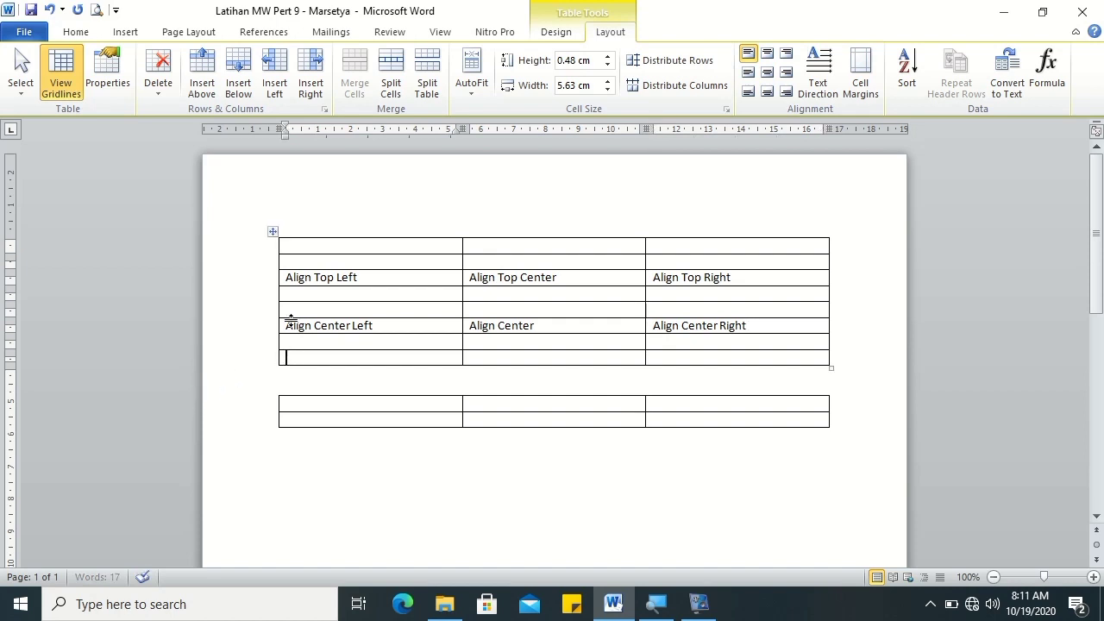
{"action": "left_click", "coordinate": [239, 82]}
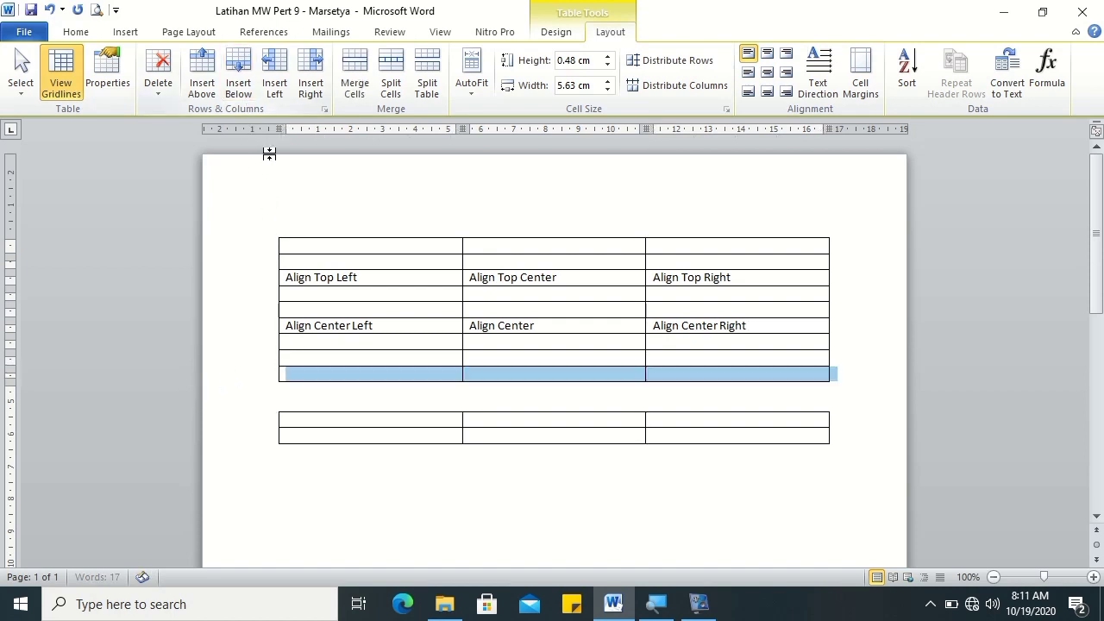
{"action": "left_click", "coordinate": [328, 375]}
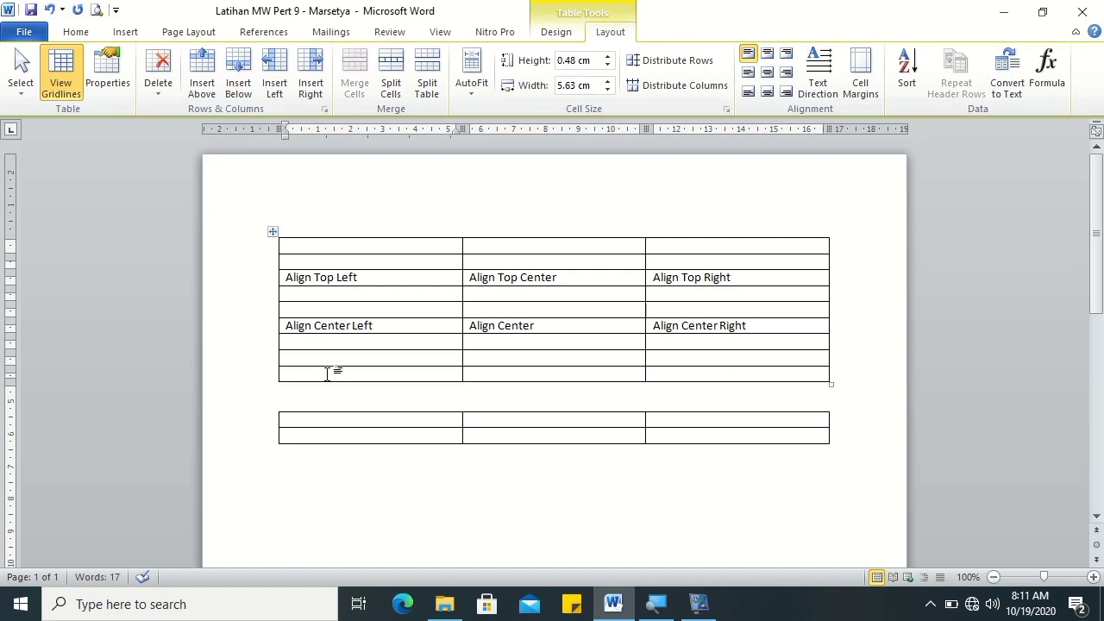
Step: Fill the new row with Align Bottom Left, Align Bottom Center and Align Bottom Right
{"action": "type", "text": "Al"}
{"action": "key", "text": "BackSpace"}
{"action": "type", "text": "i"}
{"action": "type", "text": " Boot"}
{"action": "type", "text": "m Left"}
{"action": "key", "text": "Tab"}
{"action": "type", "text": "Alg"}
{"action": "key", "text": "BackSpace"}
{"action": "type", "text": "ign Bottom"}
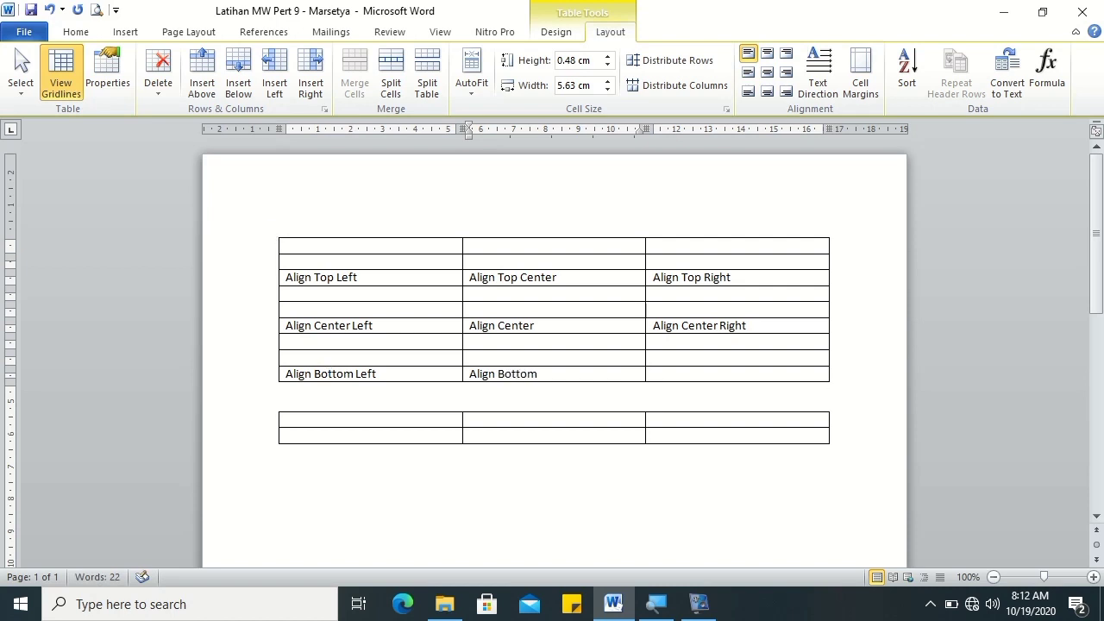
{"action": "type", "text": " Center"}
{"action": "key", "text": "Tab"}
{"action": "type", "text": "Align"}
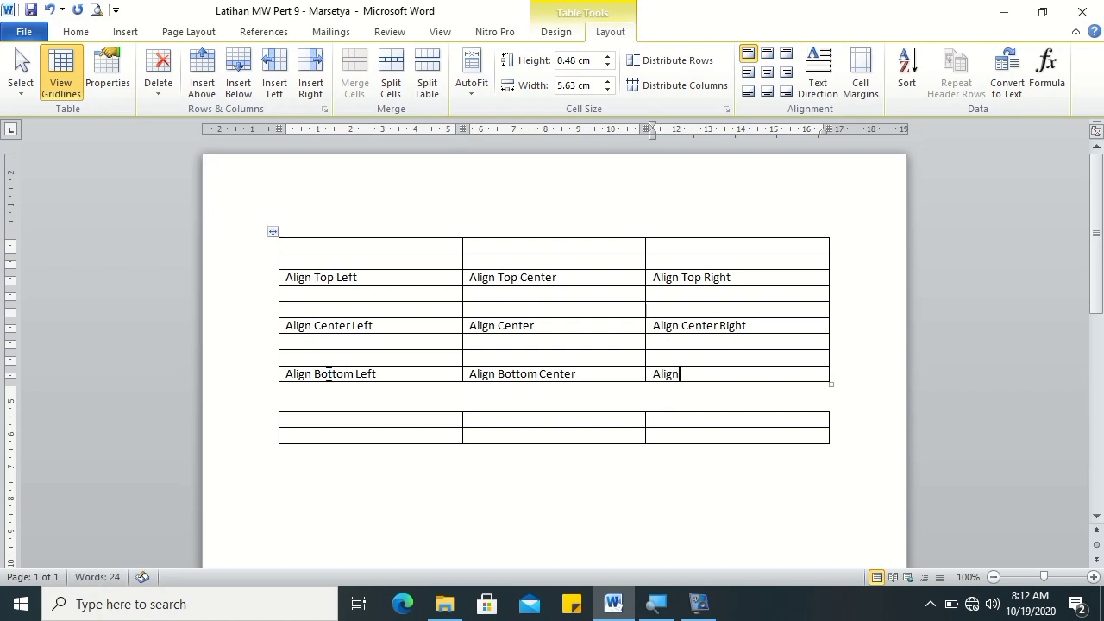
{"action": "type", "text": " Bottom Right"}
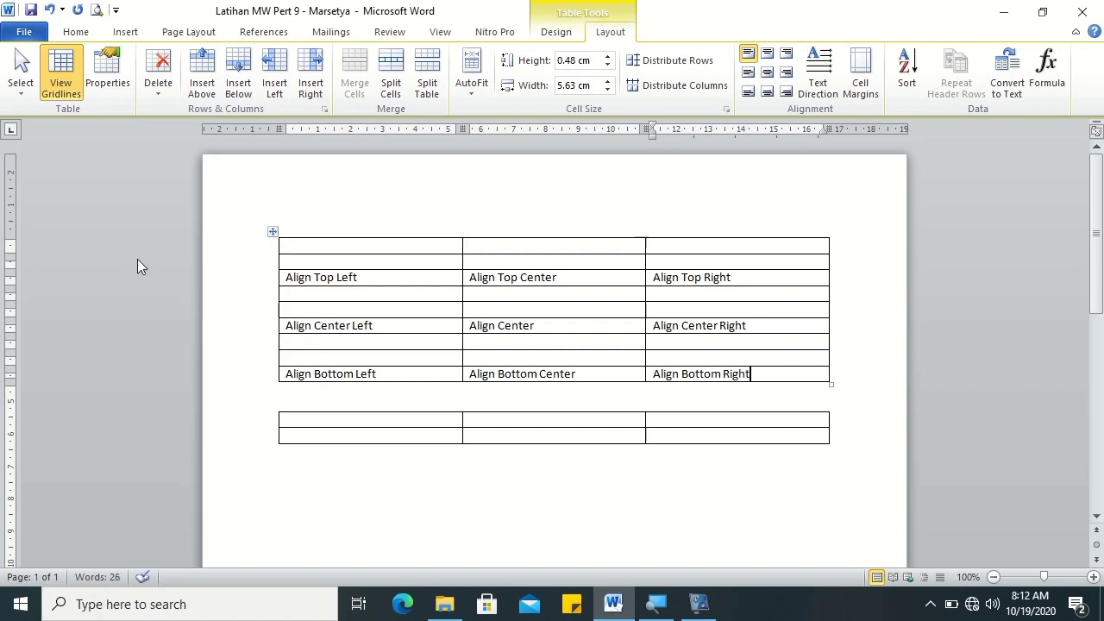
{"action": "left_click", "coordinate": [285, 240]}
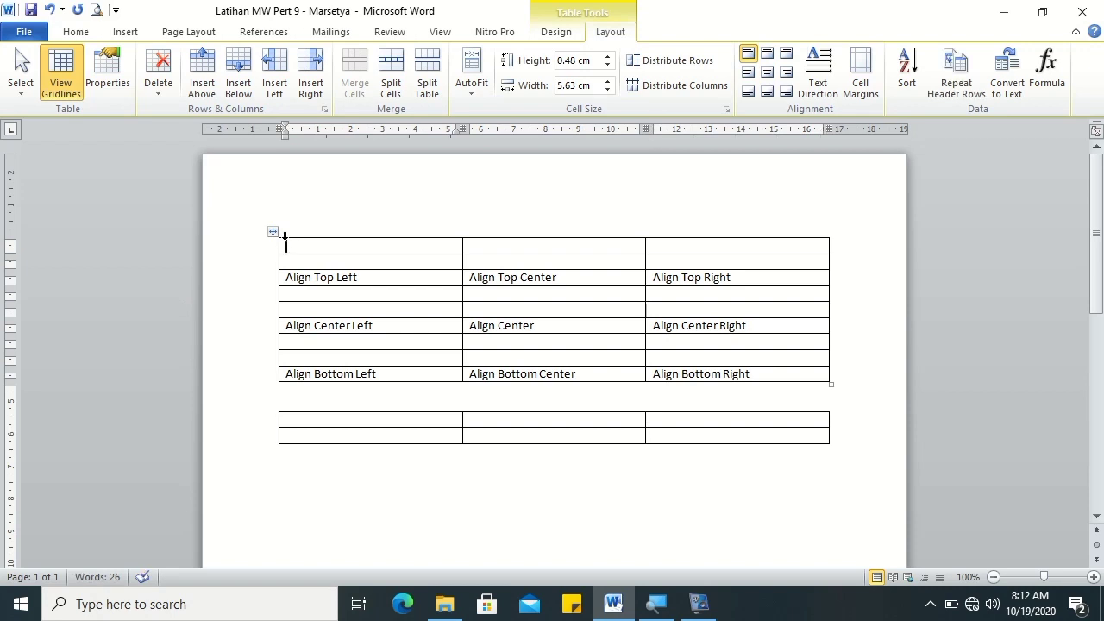
Step: Type 'Microsoft Word 2016' in the top-left cell and copy it
{"action": "type", "text": "Microsoft"}
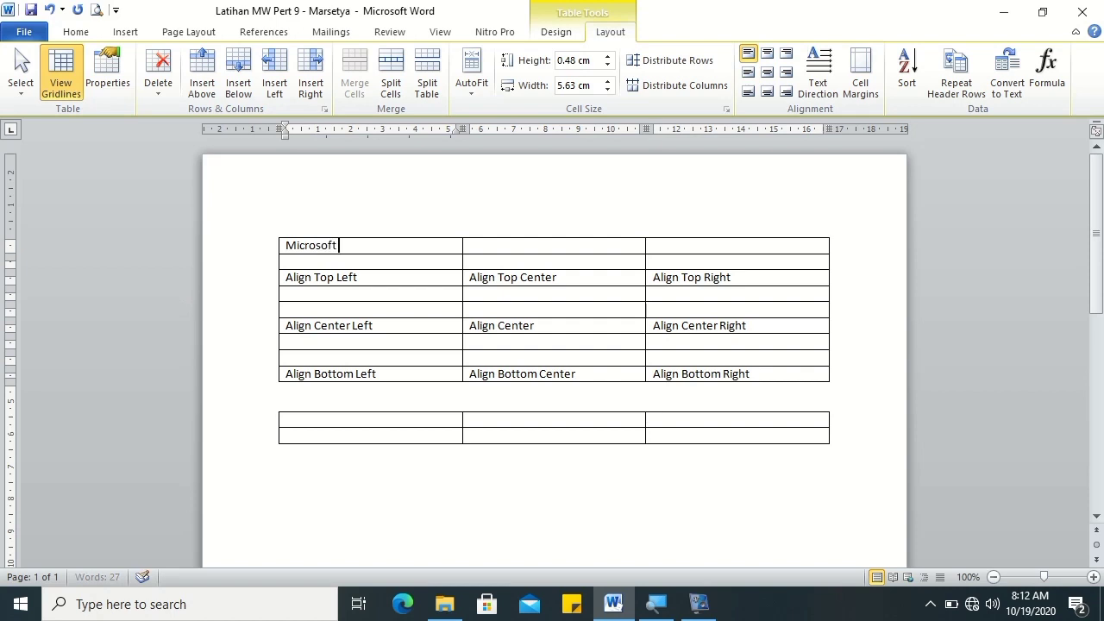
{"action": "type", "text": " Word 2016"}
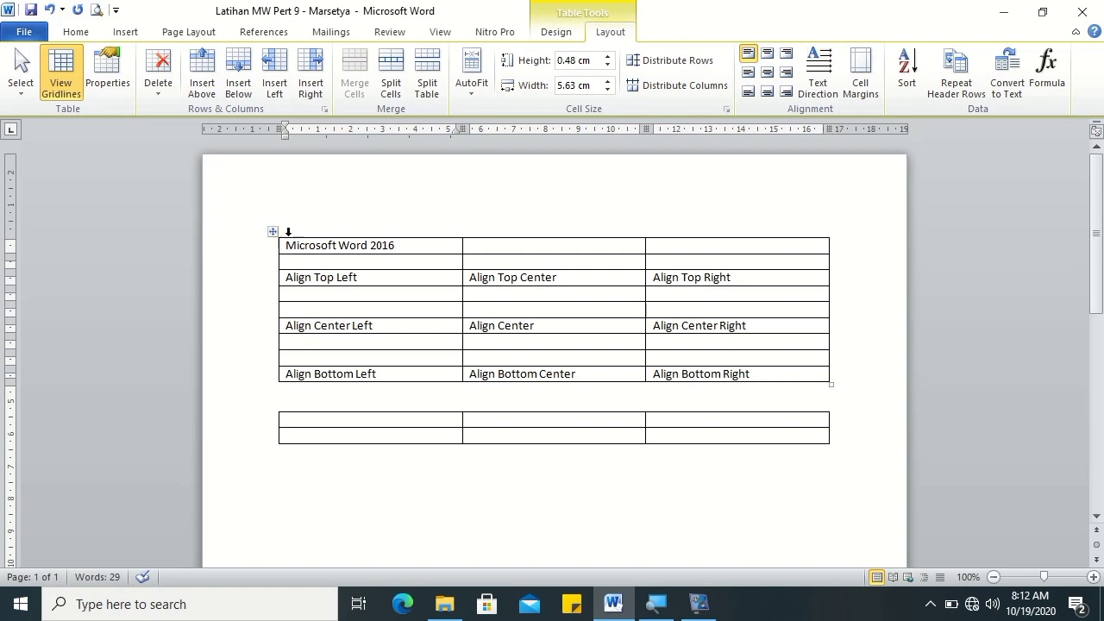
{"action": "left_click", "coordinate": [279, 248]}
{"action": "left_click", "coordinate": [298, 256]}
{"action": "left_click_drag", "start_coordinate": [281, 248], "coordinate": [302, 261]}
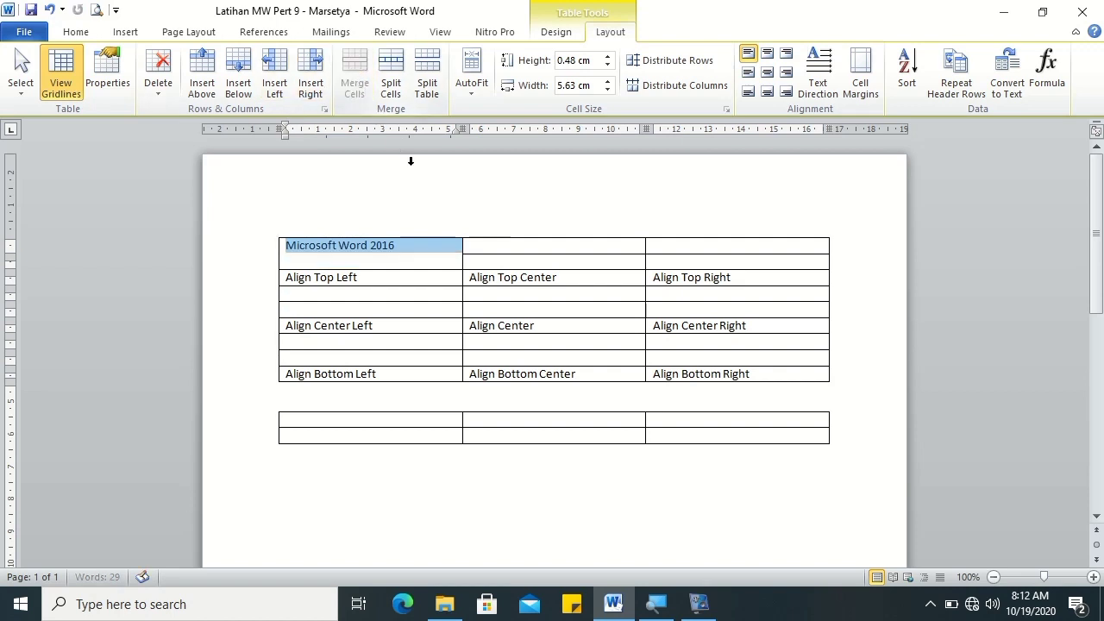
{"action": "key", "text": "ctrl+c"}
Step: Paste 'Microsoft Word 2016' into the other two first-row cells
{"action": "left_click", "coordinate": [479, 246]}
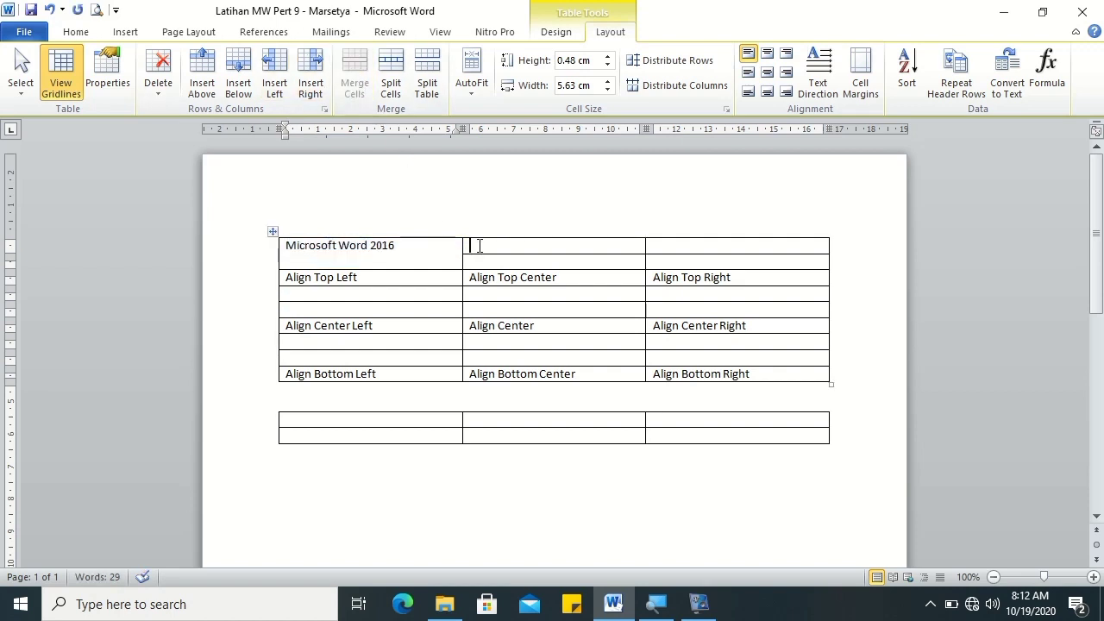
{"action": "key", "text": "ctrl+v"}
{"action": "left_click", "coordinate": [655, 235]}
{"action": "left_click", "coordinate": [663, 247]}
{"action": "key", "text": "ctrl+v"}
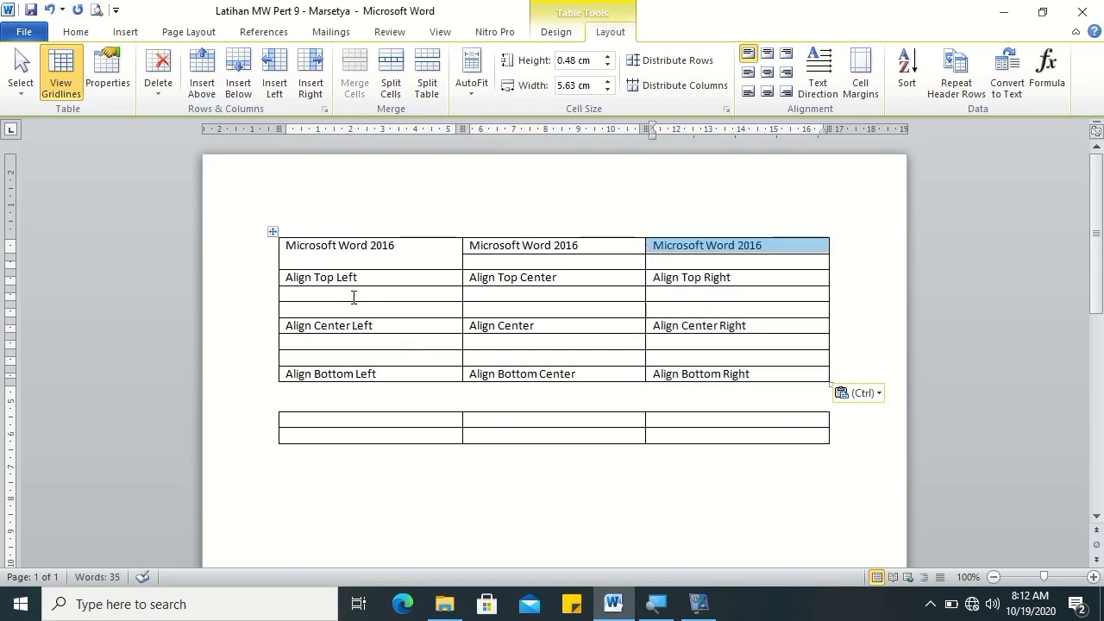
Step: Paste 'Microsoft Word 2016' into the three cells of the row above Align Center
{"action": "left_click", "coordinate": [421, 295]}
{"action": "key", "text": "ctrl+v"}
{"action": "left_click", "coordinate": [476, 296]}
{"action": "key", "text": "ctrl+v"}
{"action": "left_click", "coordinate": [657, 297]}
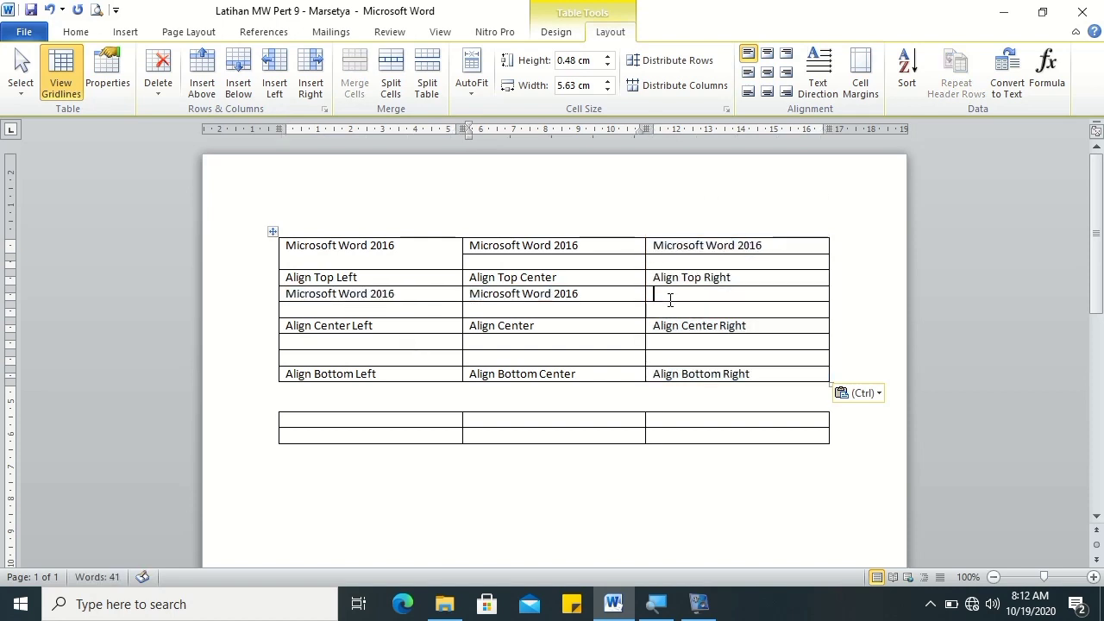
{"action": "key", "text": "ctrl+v"}
Step: Paste 'Microsoft Word 2016' into the three cells above the Align Bottom row
{"action": "left_click", "coordinate": [394, 343]}
{"action": "key", "text": "ctrl+v"}
{"action": "left_click", "coordinate": [481, 345]}
{"action": "key", "text": "ctrl+v"}
{"action": "left_click", "coordinate": [656, 341]}
{"action": "key", "text": "ctrl+v"}
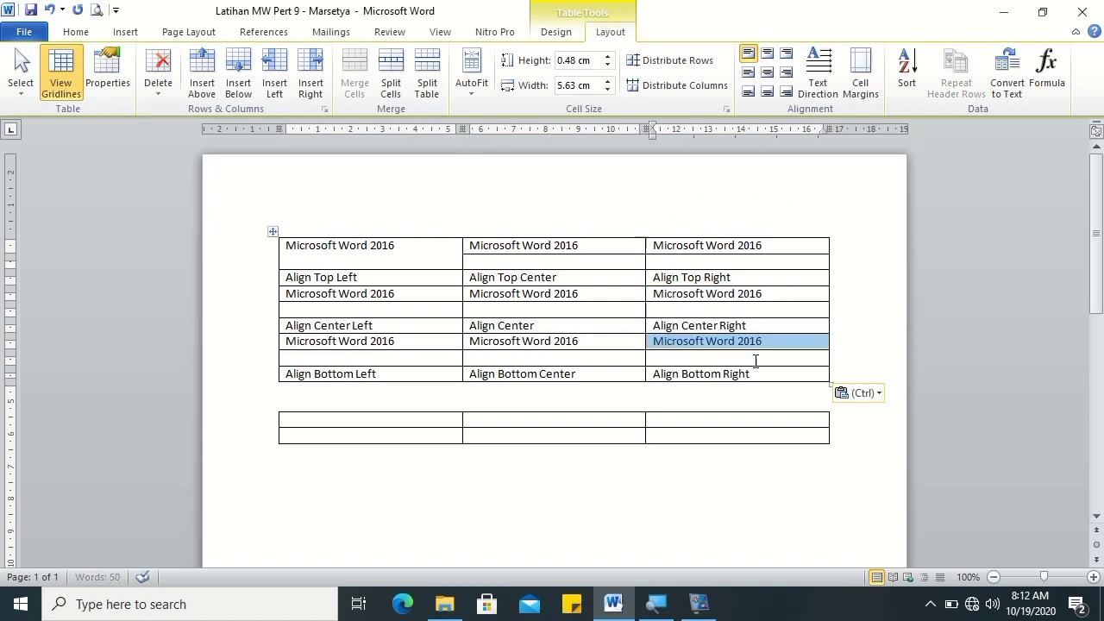
{"action": "left_click", "coordinate": [867, 395]}
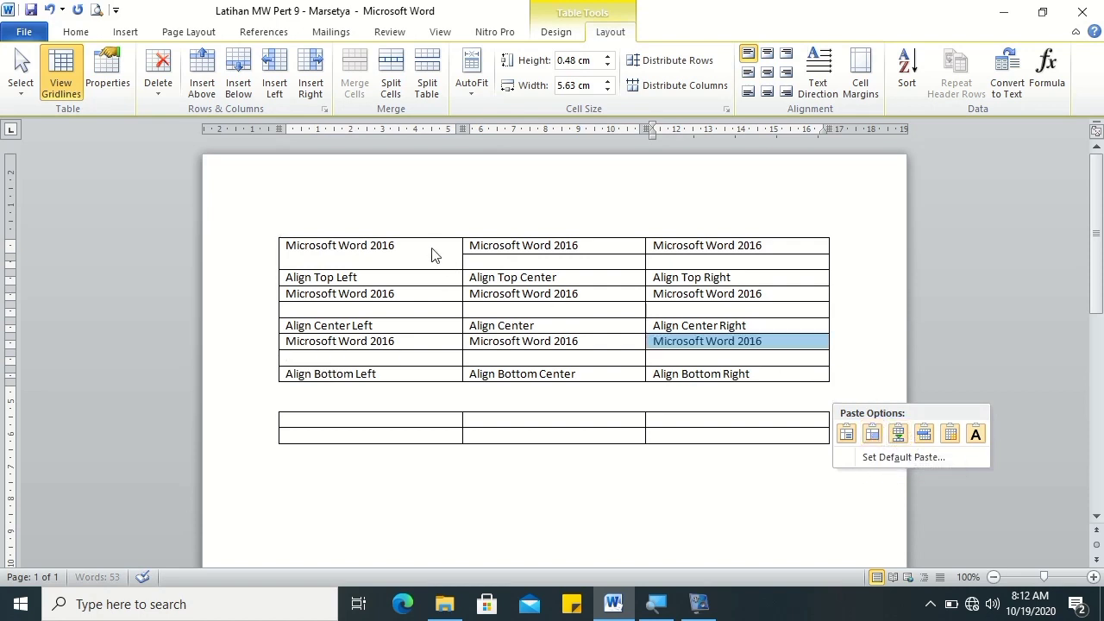
{"action": "key", "text": "Escape"}
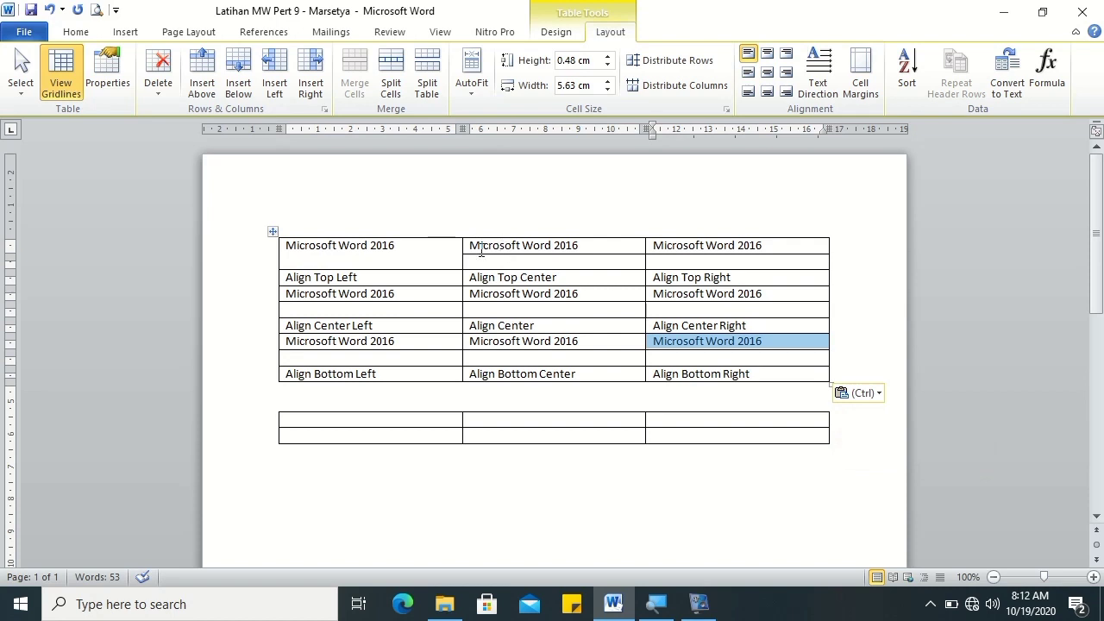
Step: Fix misplaced pastes using Paste Options, Delete and Undo
{"action": "left_click_drag", "start_coordinate": [481, 249], "coordinate": [525, 261]}
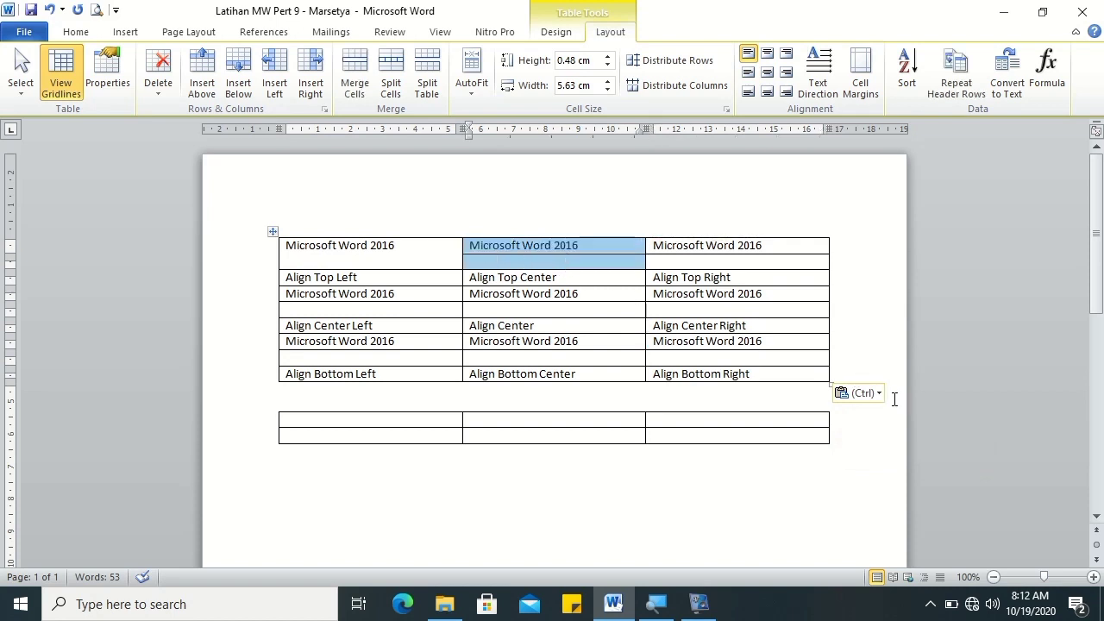
{"action": "left_click", "coordinate": [862, 394]}
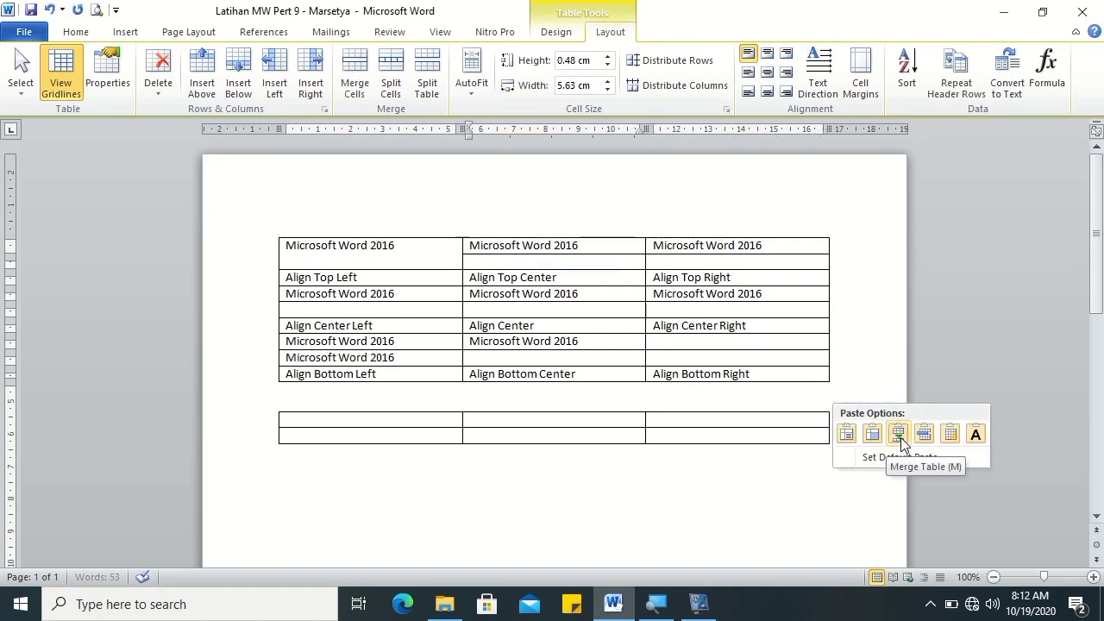
{"action": "left_click", "coordinate": [899, 438]}
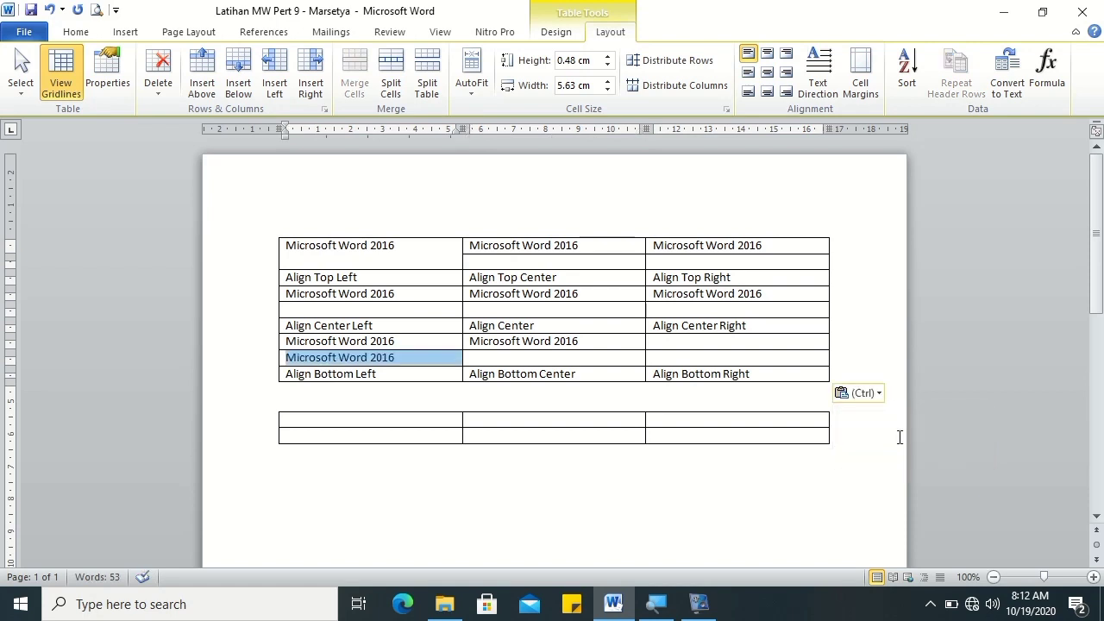
{"action": "key", "text": "Delete"}
{"action": "left_click", "coordinate": [655, 341]}
{"action": "key", "text": "shift+Tab"}
{"action": "key", "text": "Delete"}
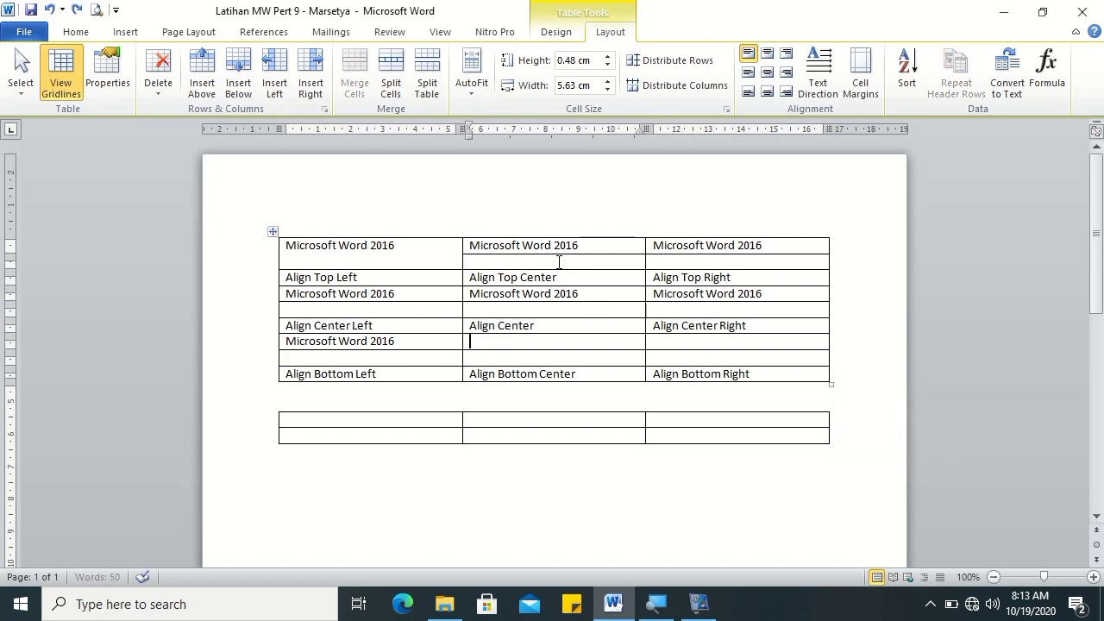
{"action": "key", "text": "ctrl+z"}
{"action": "key", "text": "ctrl+z"}
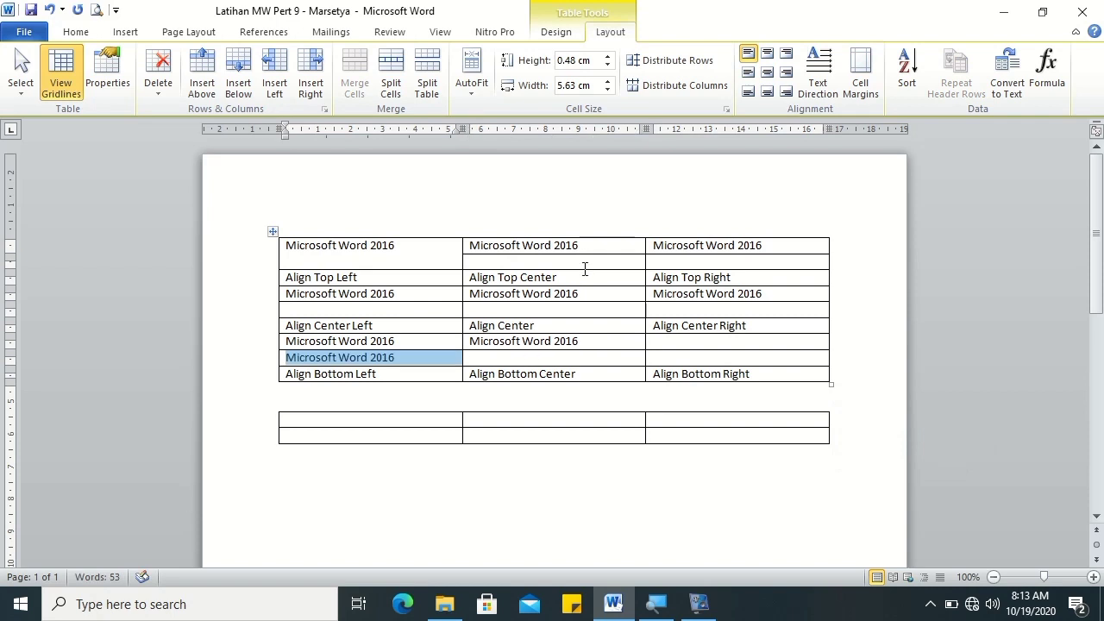
{"action": "key", "text": "ctrl+z"}
{"action": "key", "text": "ctrl+z"}
{"action": "key", "text": "ctrl+z"}
{"action": "key", "text": "ctrl+z"}
{"action": "key", "text": "ctrl+z"}
{"action": "key", "text": "ctrl+z"}
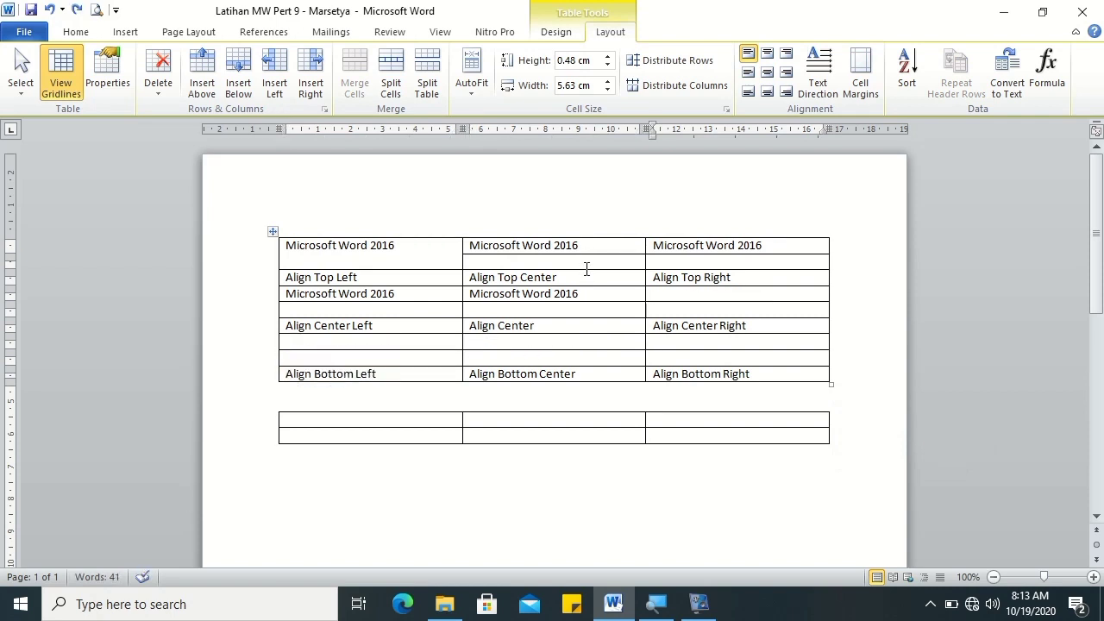
{"action": "key", "text": "ctrl+v"}
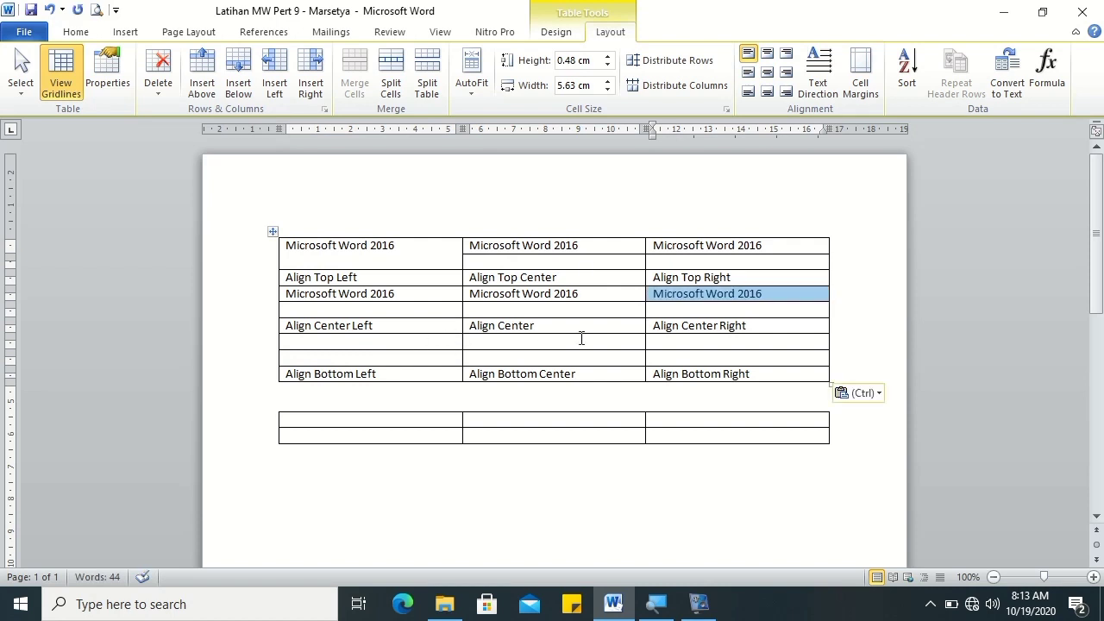
Step: Undo a wrong-row paste and re-paste the text into the three cells above Align Bottom
{"action": "left_click", "coordinate": [420, 342]}
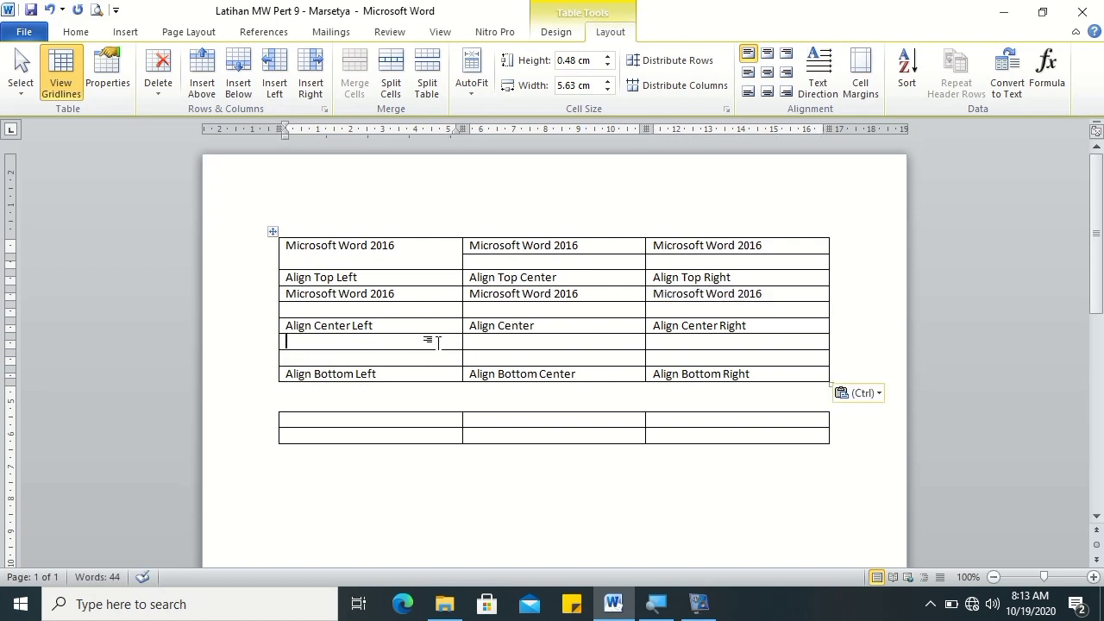
{"action": "left_click", "coordinate": [867, 393]}
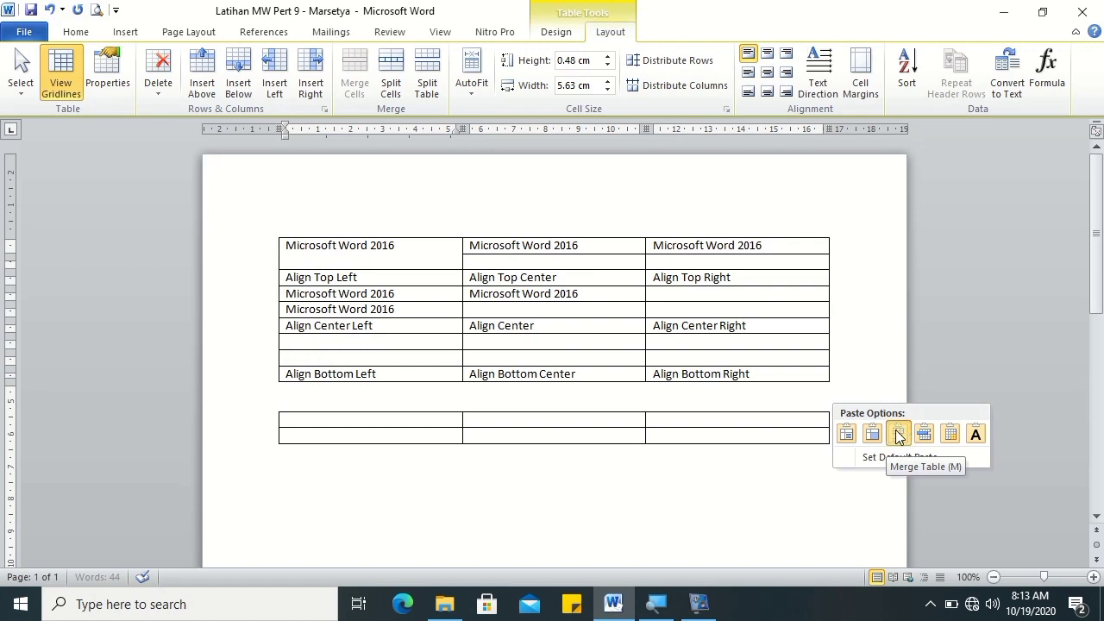
{"action": "left_click", "coordinate": [897, 434]}
{"action": "key", "text": "ctrl+z"}
{"action": "left_click", "coordinate": [409, 340]}
{"action": "key", "text": "ctrl+v"}
{"action": "left_click", "coordinate": [504, 343]}
{"action": "key", "text": "ctrl+v"}
{"action": "left_click", "coordinate": [683, 345]}
{"action": "key", "text": "ctrl+v"}
Step: Try selecting all the 'Microsoft Word 2016' cells together to merge them at once
{"action": "left_click", "coordinate": [553, 246]}
{"action": "triple_click", "coordinate": [553, 245]}
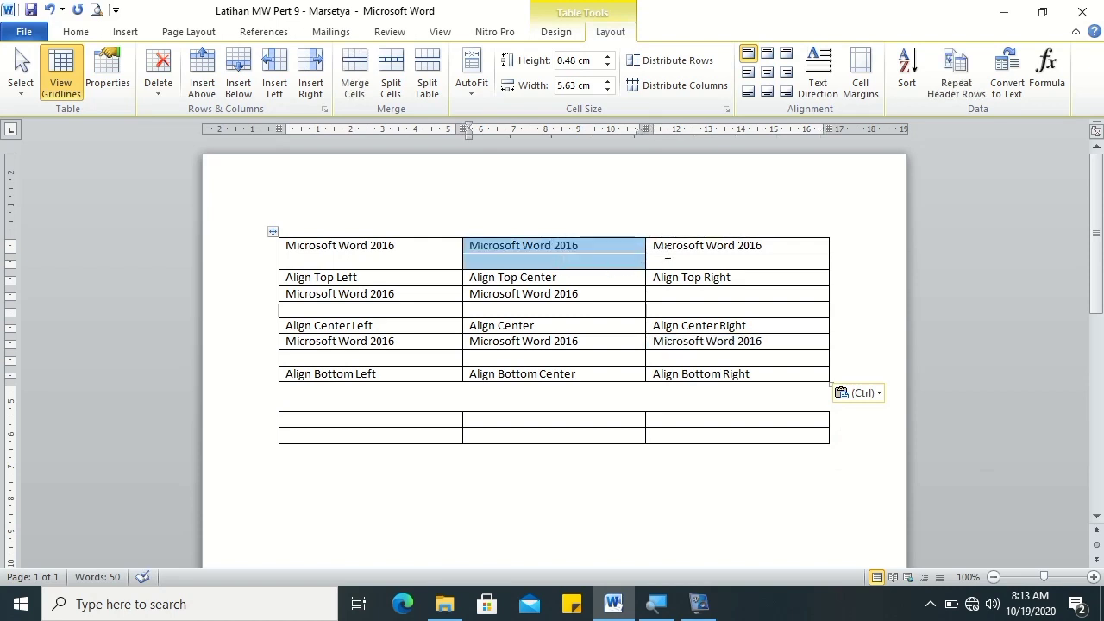
{"action": "key", "text": "ctrl"}
{"action": "key", "text": "Escape"}
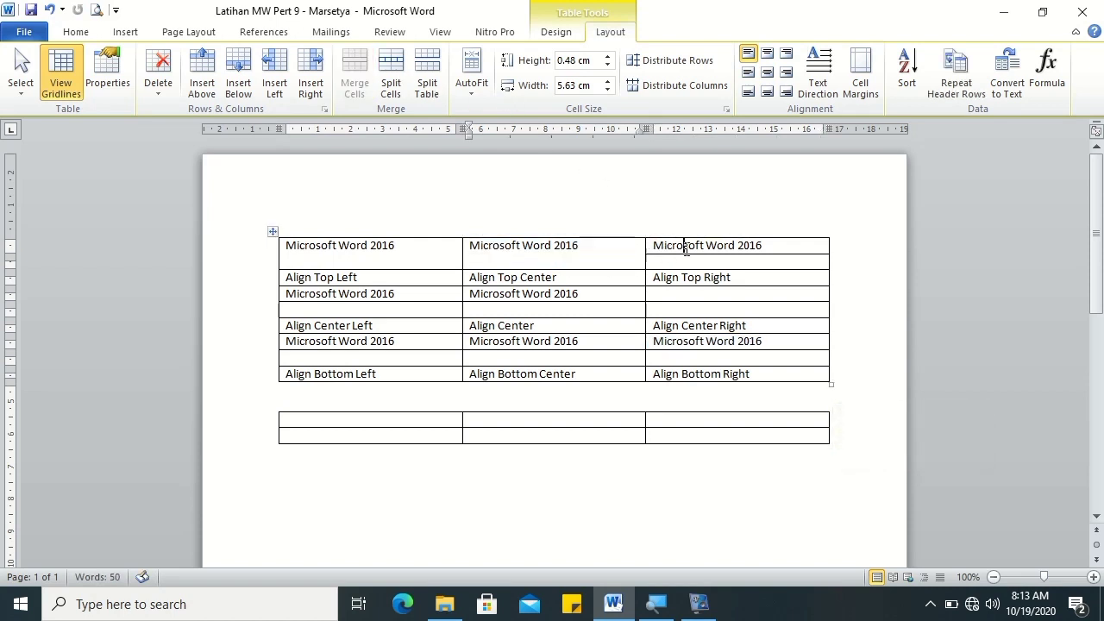
{"action": "triple_click", "coordinate": [685, 247]}
{"action": "triple_click", "coordinate": [428, 294], "text": "ctrl"}
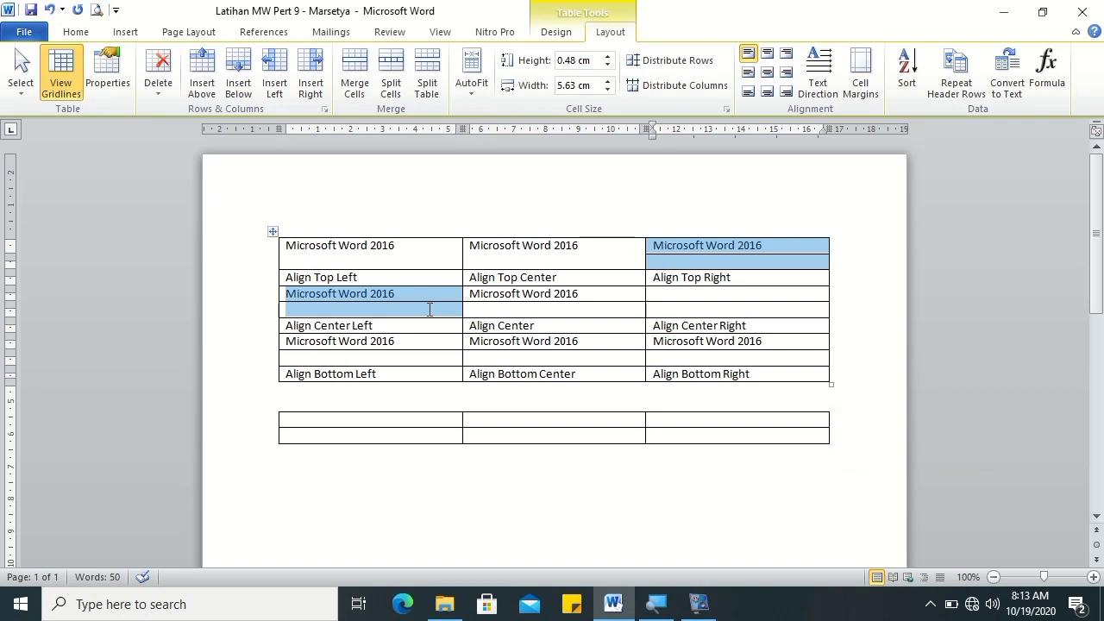
{"action": "triple_click", "coordinate": [504, 294], "text": "ctrl"}
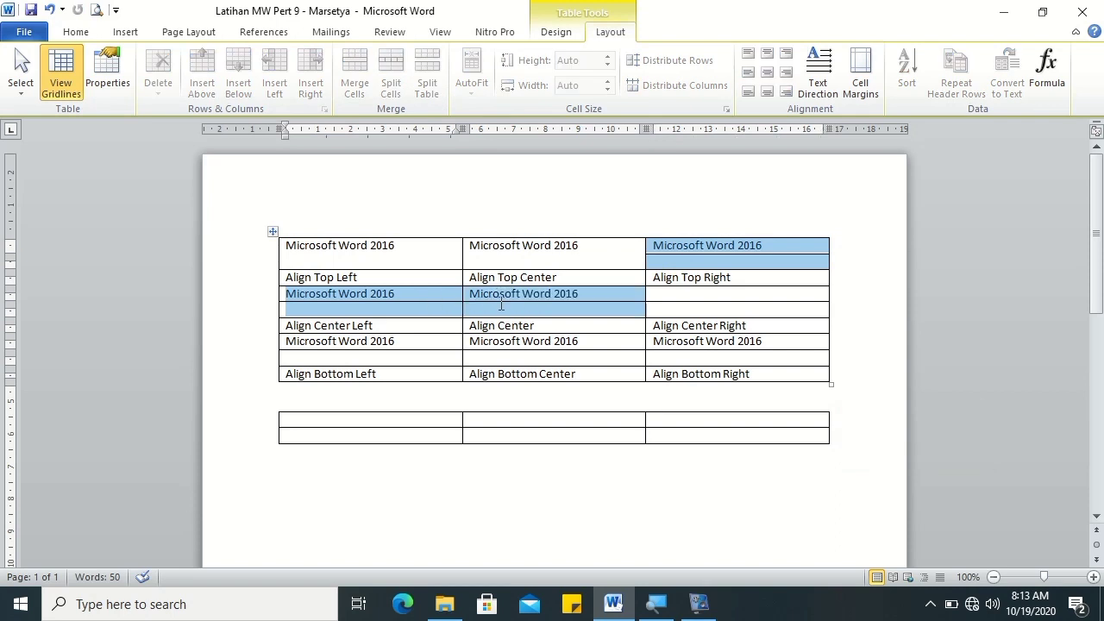
{"action": "triple_click", "coordinate": [671, 293], "text": "ctrl"}
{"action": "triple_click", "coordinate": [439, 347], "text": "ctrl"}
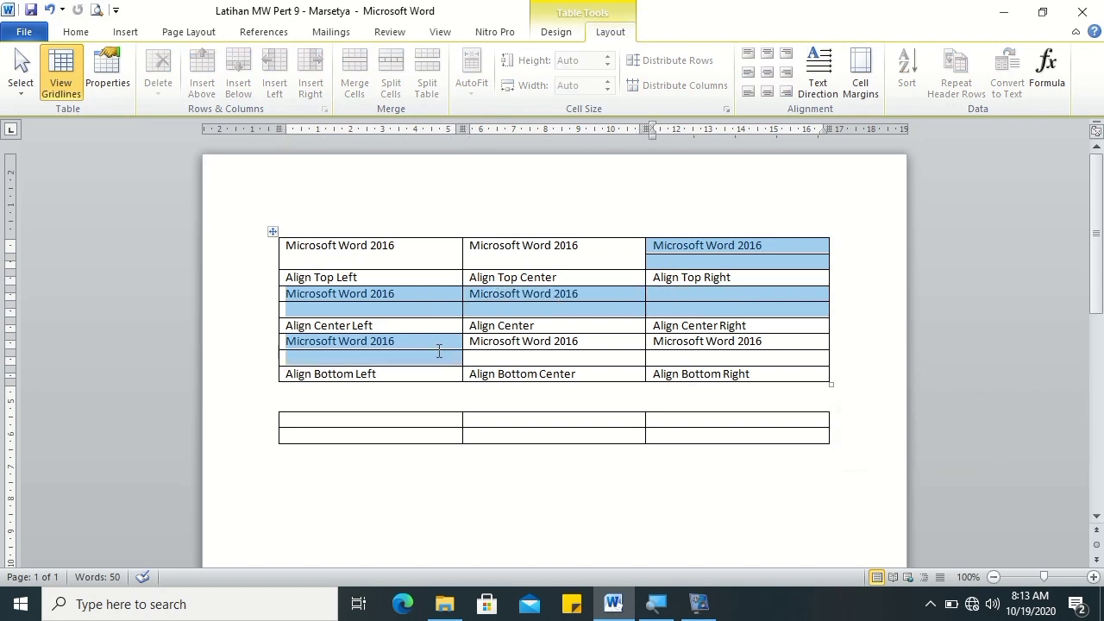
{"action": "triple_click", "coordinate": [499, 341], "text": "ctrl"}
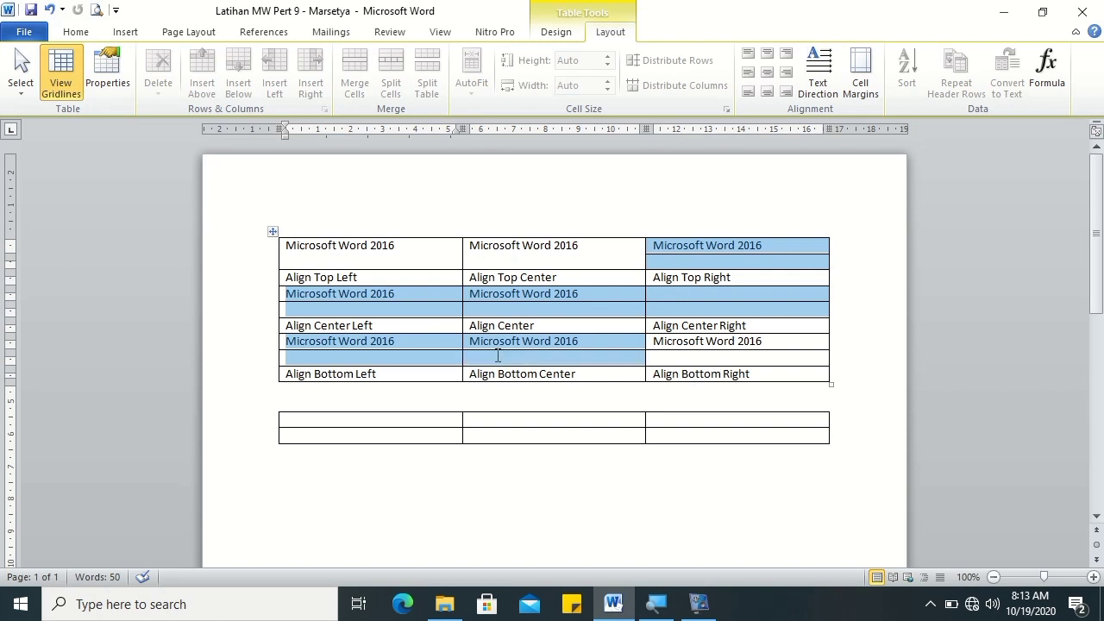
{"action": "triple_click", "coordinate": [662, 349], "text": "ctrl"}
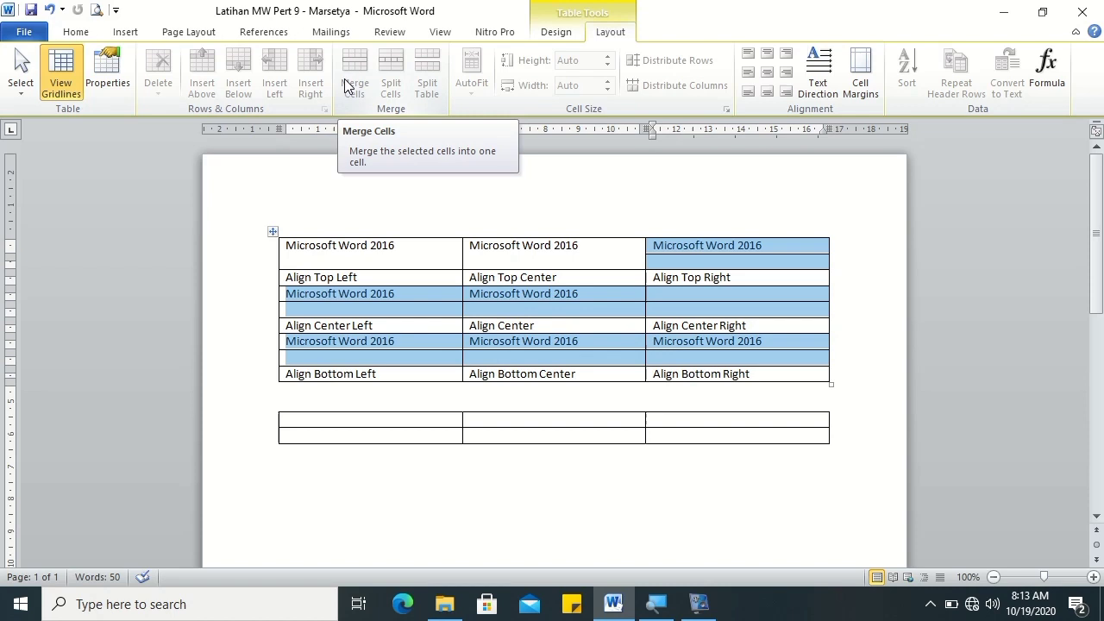
{"action": "left_click", "coordinate": [694, 277]}
Step: Merge the top-right cell and the three cells above Align Center with the blanks below
{"action": "left_click_drag", "start_coordinate": [677, 246], "coordinate": [681, 264]}
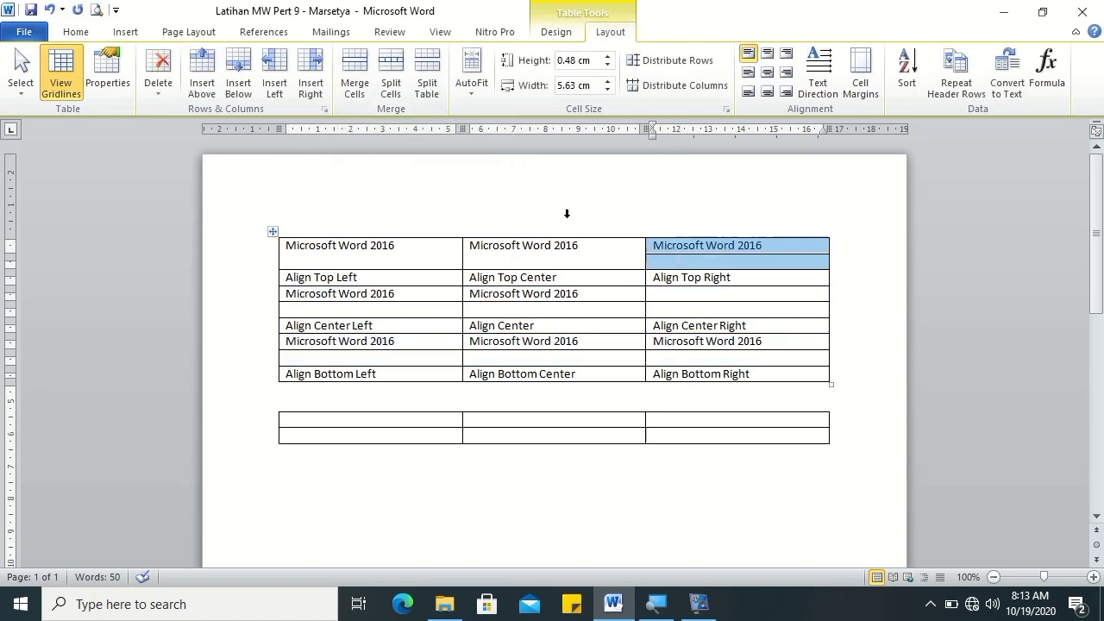
{"action": "left_click", "coordinate": [355, 73]}
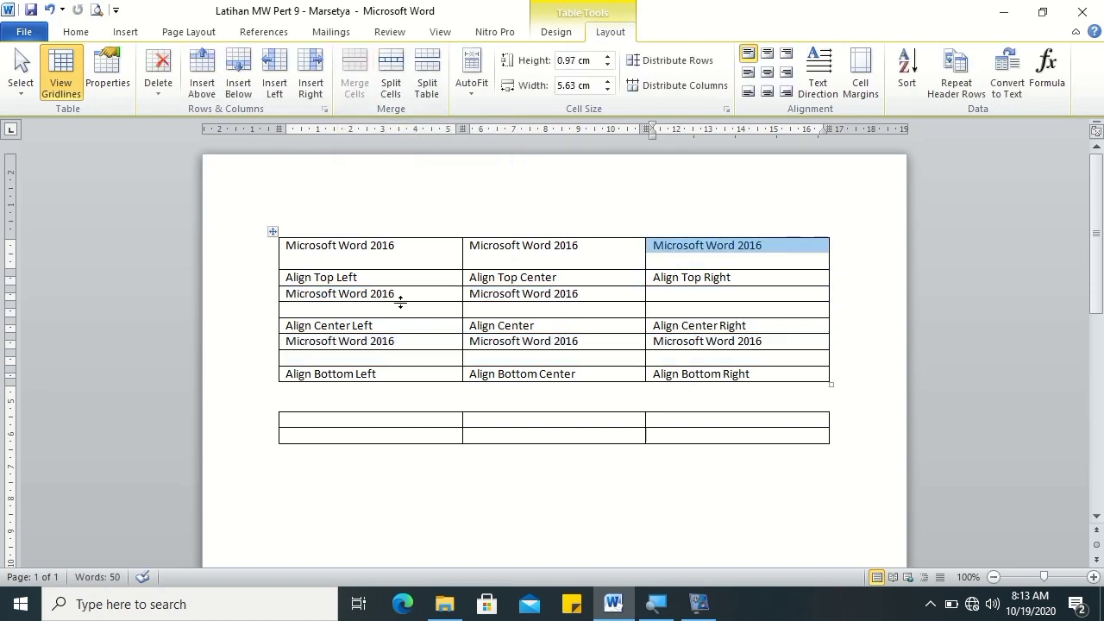
{"action": "left_click_drag", "start_coordinate": [410, 297], "coordinate": [375, 312]}
{"action": "left_click", "coordinate": [355, 73]}
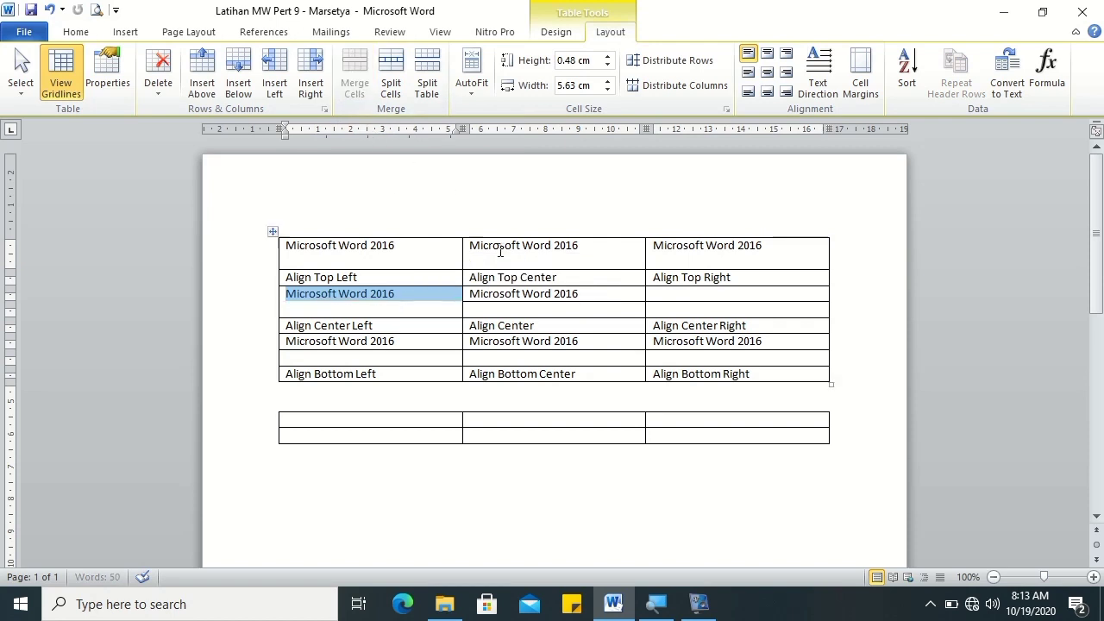
{"action": "left_click_drag", "start_coordinate": [533, 295], "coordinate": [537, 311]}
{"action": "left_click", "coordinate": [355, 74]}
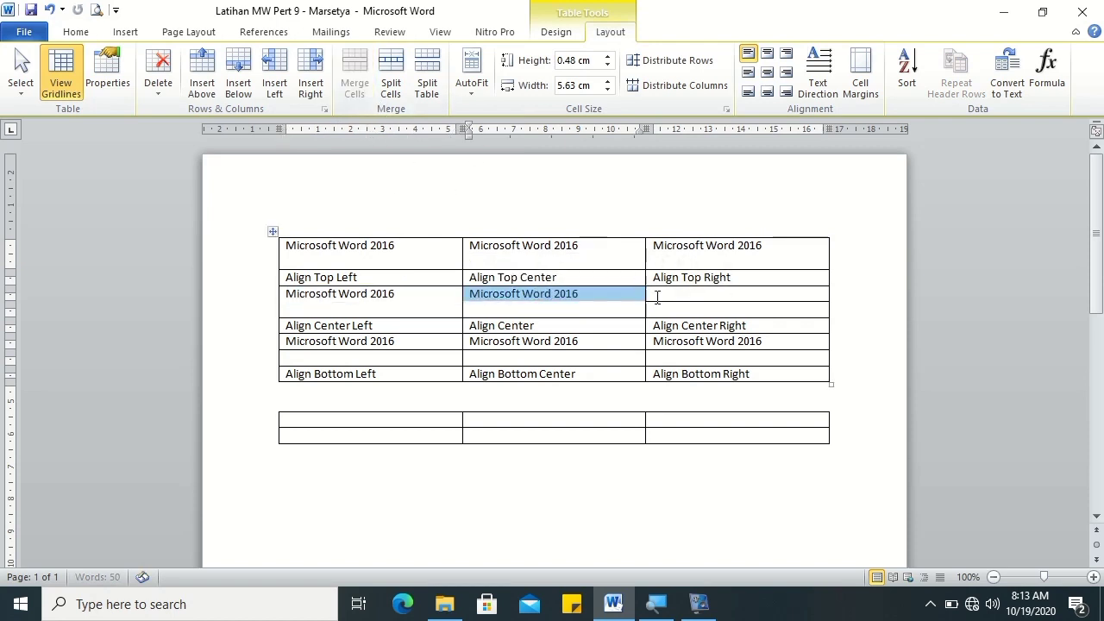
{"action": "left_click", "coordinate": [667, 296]}
{"action": "left_click_drag", "start_coordinate": [666, 296], "coordinate": [660, 309]}
{"action": "left_click", "coordinate": [354, 73]}
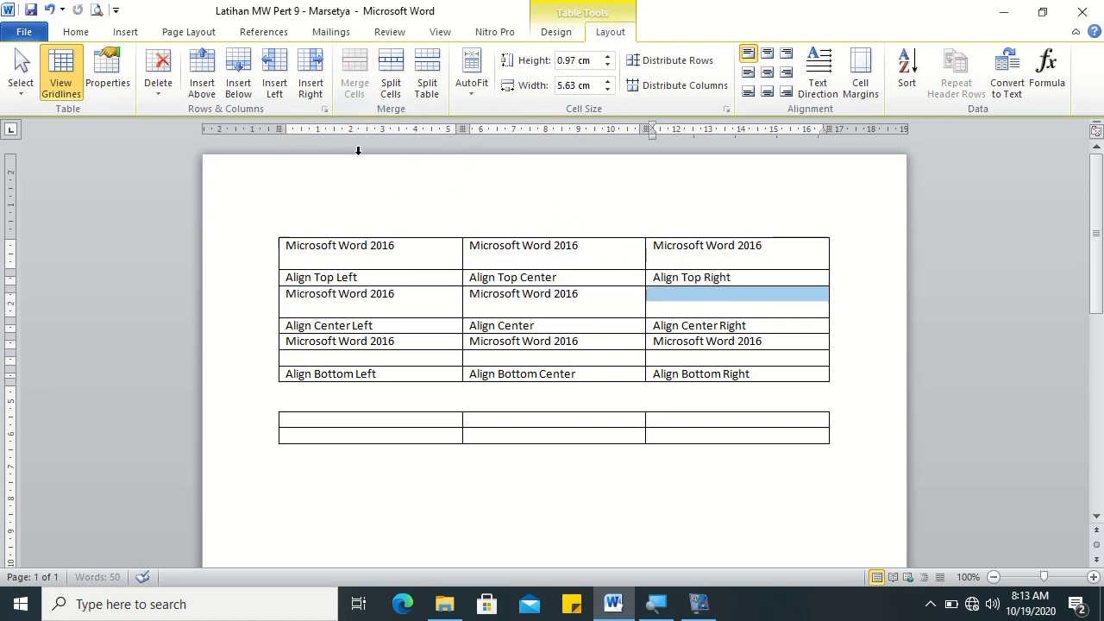
Step: Merge the three cells above the Align Bottom row with the blank cells beneath
{"action": "left_click_drag", "start_coordinate": [399, 343], "coordinate": [405, 357]}
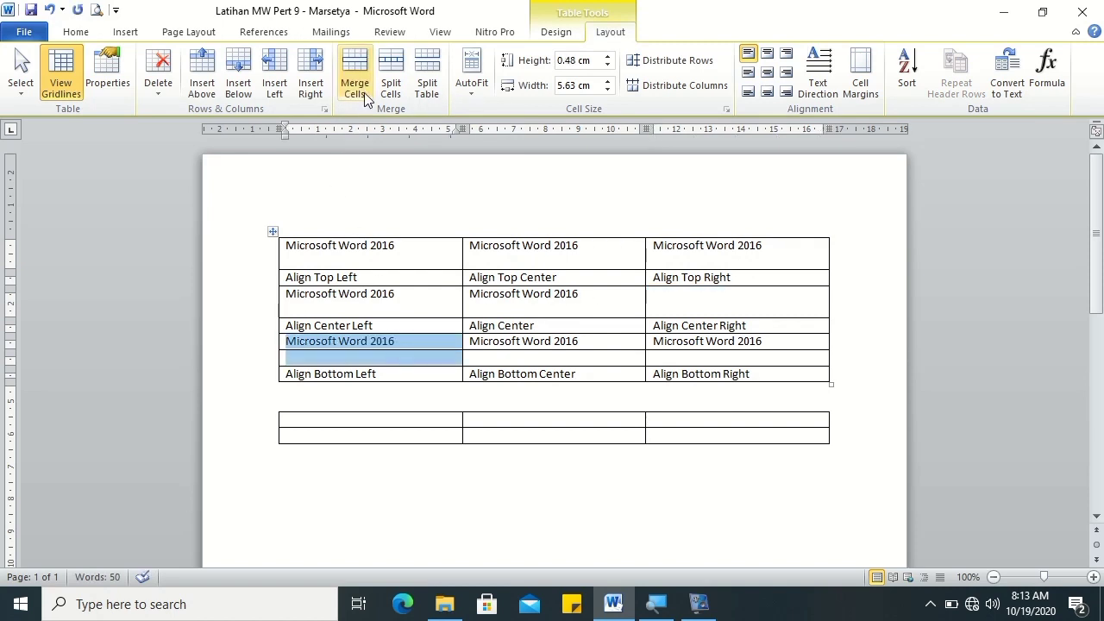
{"action": "left_click", "coordinate": [354, 78]}
{"action": "left_click_drag", "start_coordinate": [513, 348], "coordinate": [518, 358]}
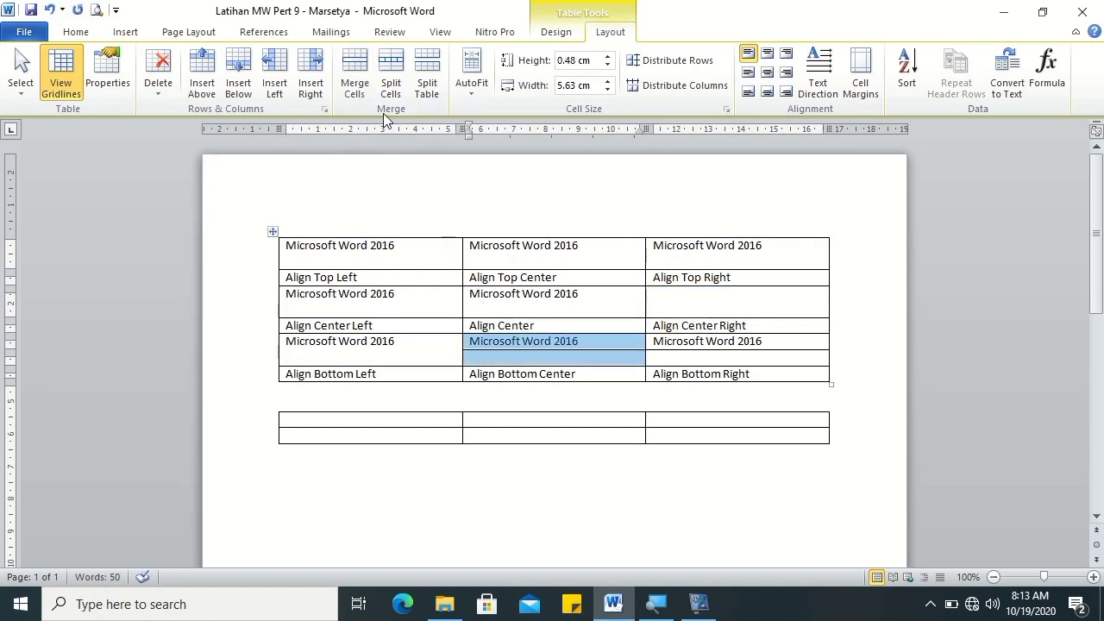
{"action": "left_click", "coordinate": [354, 73]}
{"action": "mouse_move", "coordinate": [700, 342]}
{"action": "left_mouse_down"}
{"action": "mouse_move", "coordinate": [697, 357]}
{"action": "mouse_move", "coordinate": [707, 298]}
{"action": "left_mouse_up"}
{"action": "left_click", "coordinate": [354, 75]}
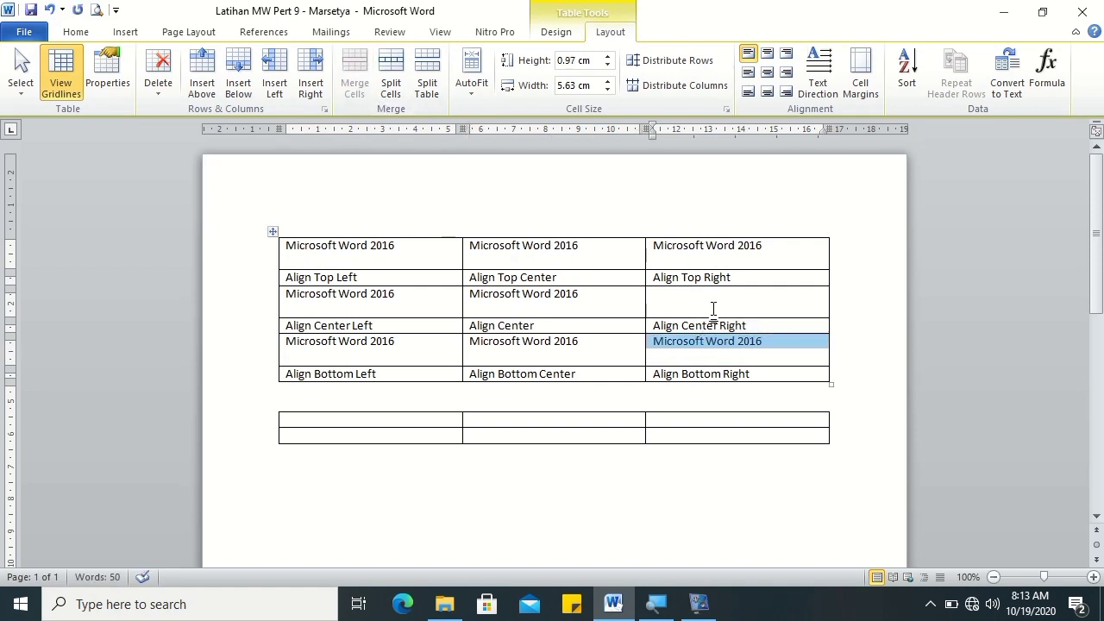
Step: Align the top-row text cells to Align Top Center and Align Top Right
{"action": "left_click", "coordinate": [398, 247]}
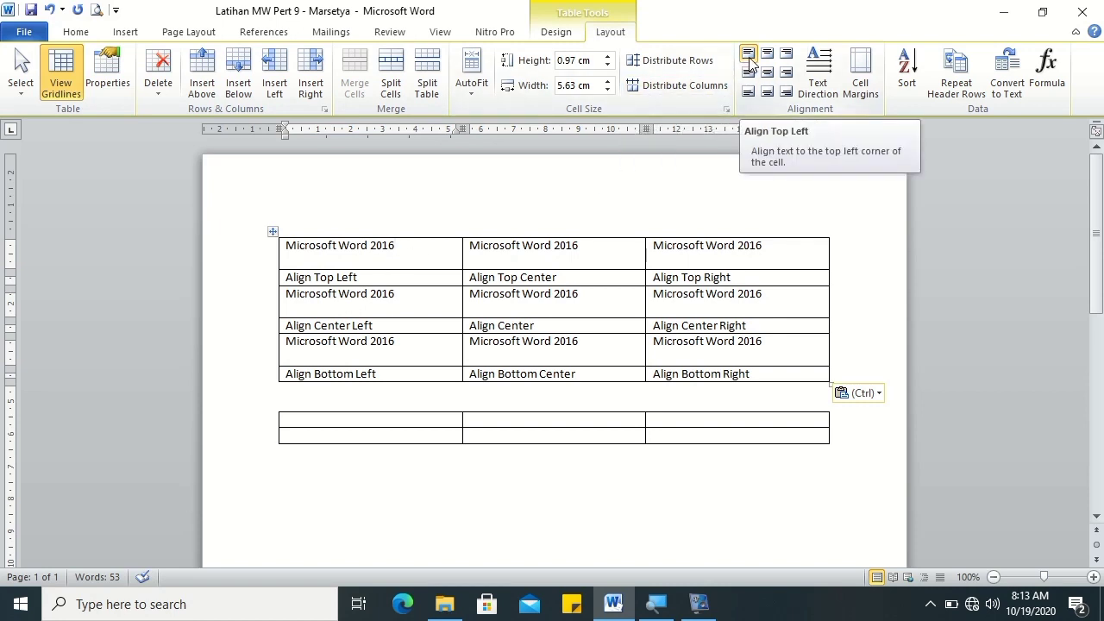
{"action": "left_click", "coordinate": [496, 254]}
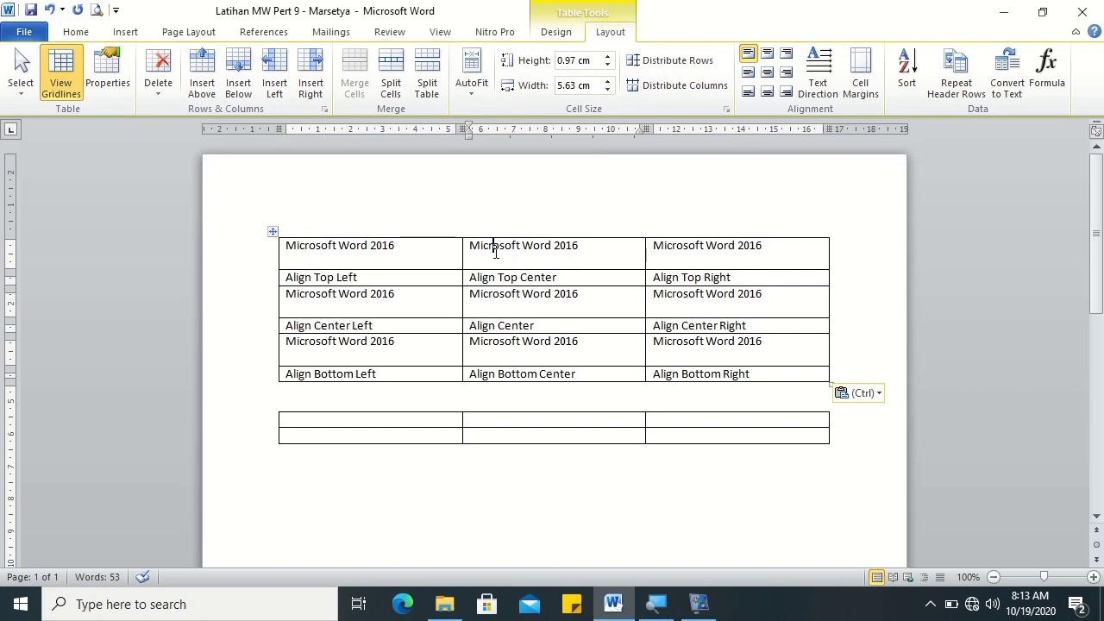
{"action": "left_click", "coordinate": [767, 54]}
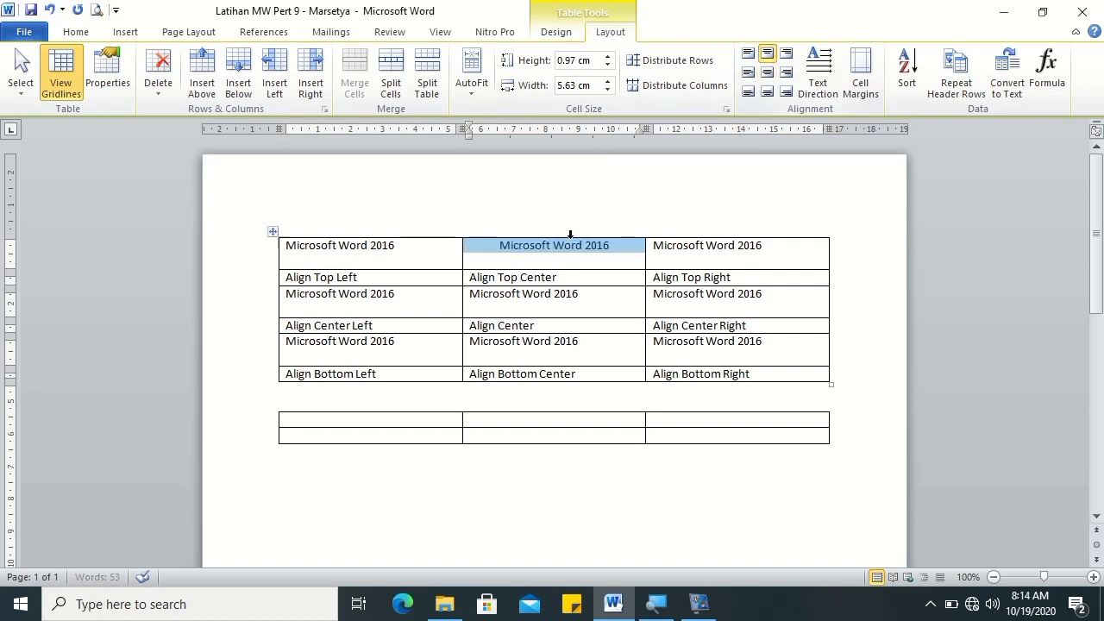
{"action": "left_click", "coordinate": [707, 248]}
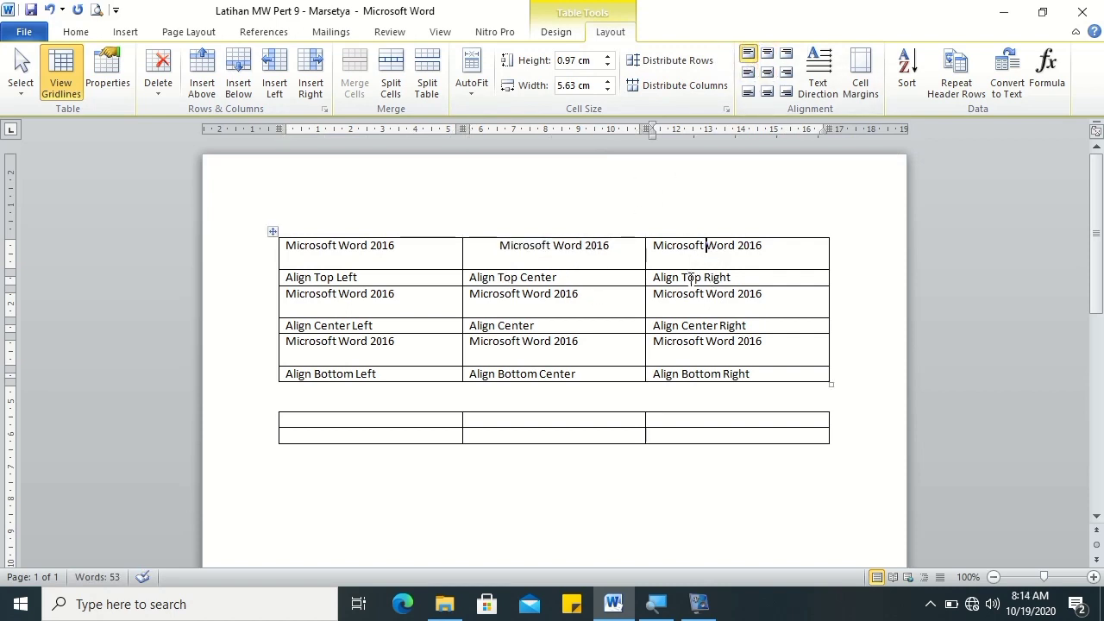
{"action": "left_click", "coordinate": [785, 53]}
Step: Set the centre-row cells to Align Center Left, Align Center and Align Center Right
{"action": "left_click", "coordinate": [404, 301]}
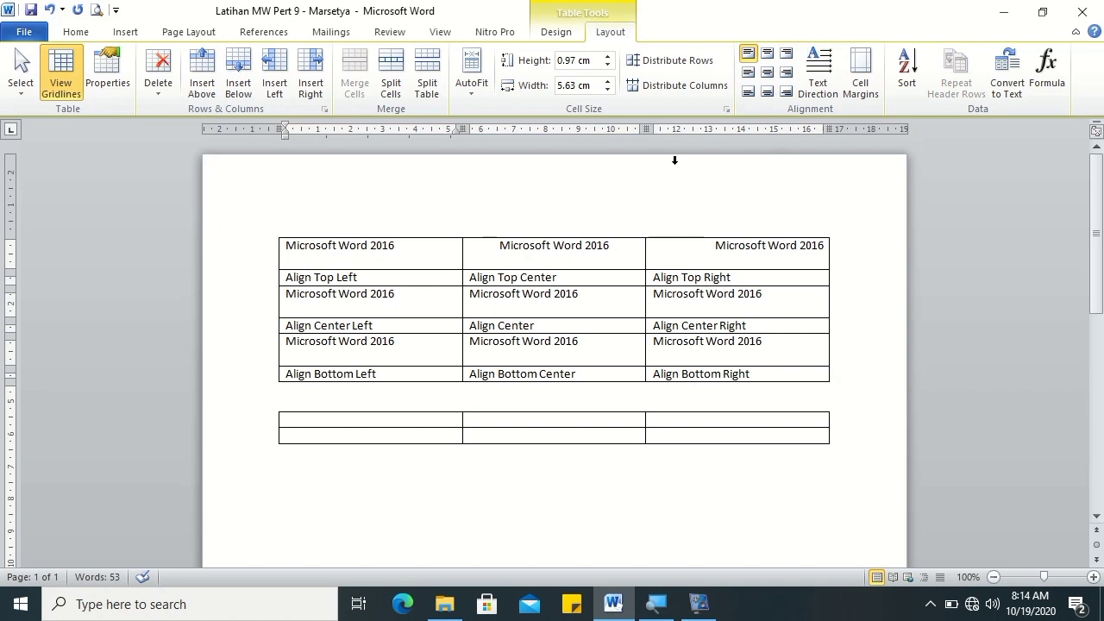
{"action": "left_click", "coordinate": [749, 74]}
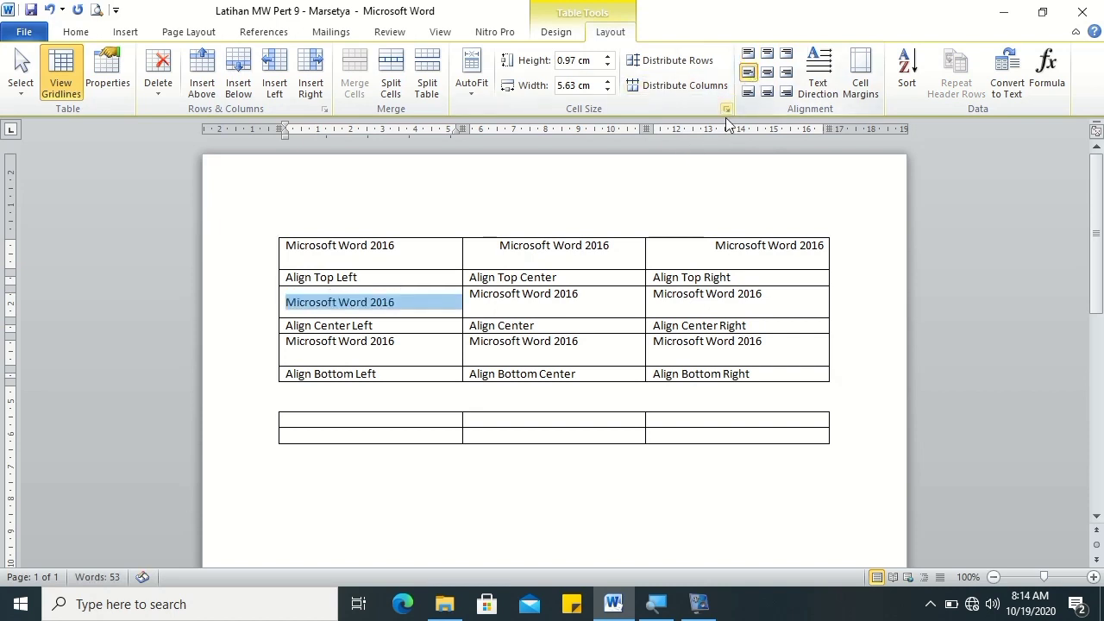
{"action": "left_click", "coordinate": [529, 302]}
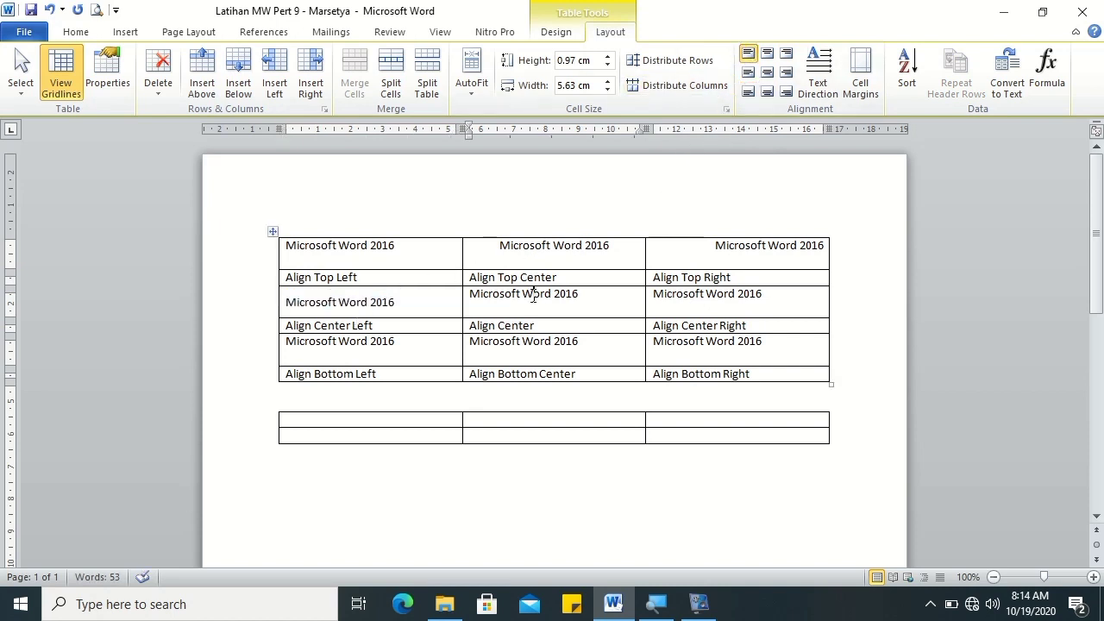
{"action": "left_click", "coordinate": [768, 73]}
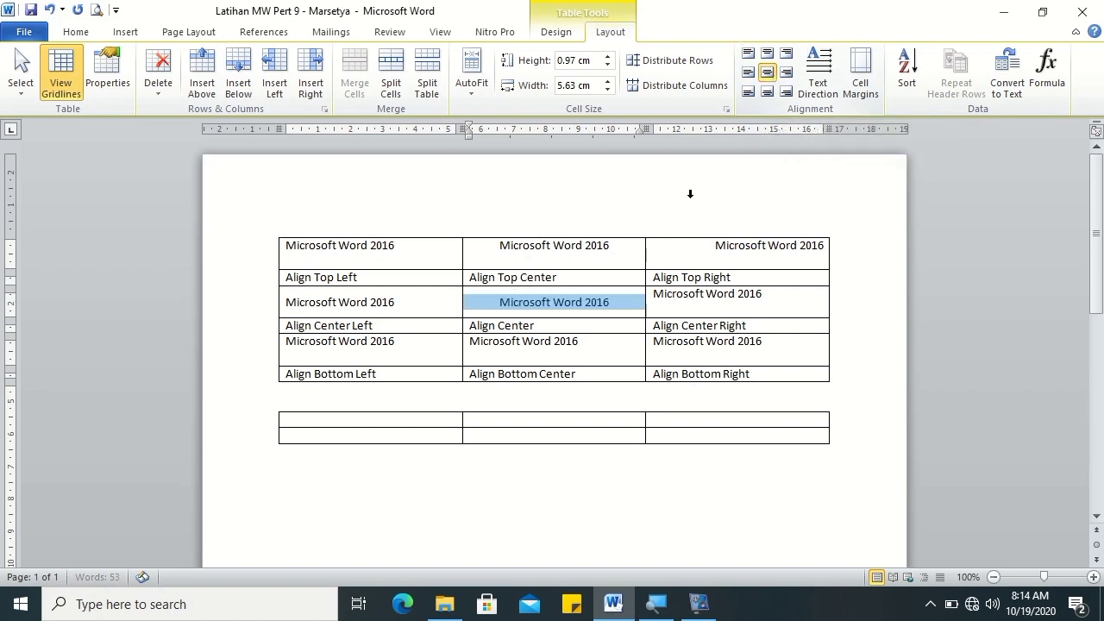
{"action": "left_click", "coordinate": [696, 300]}
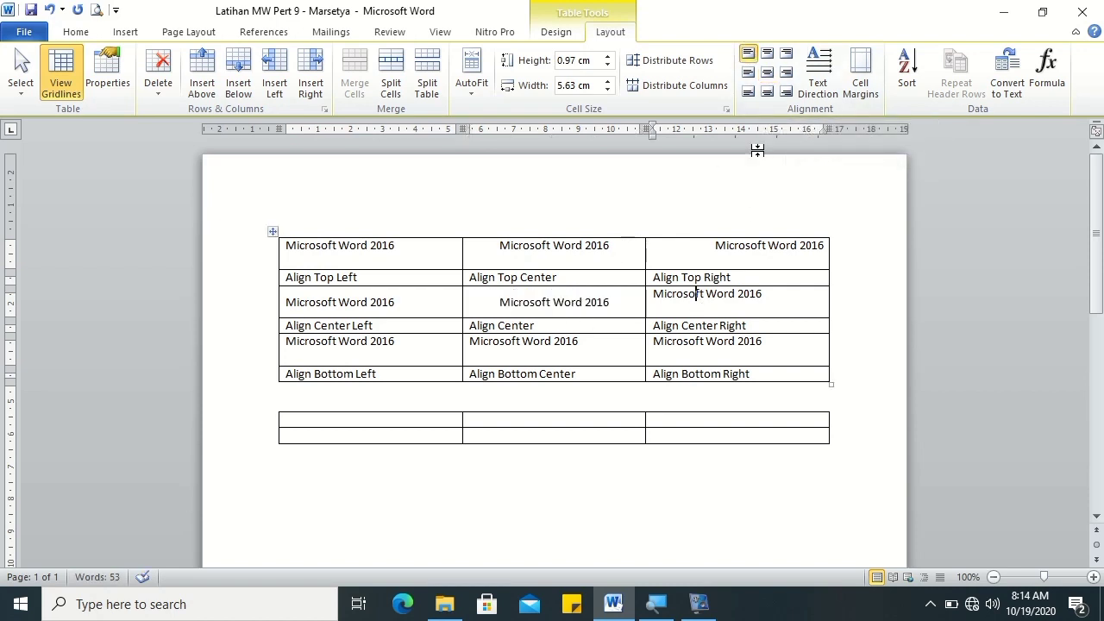
{"action": "left_click", "coordinate": [788, 76]}
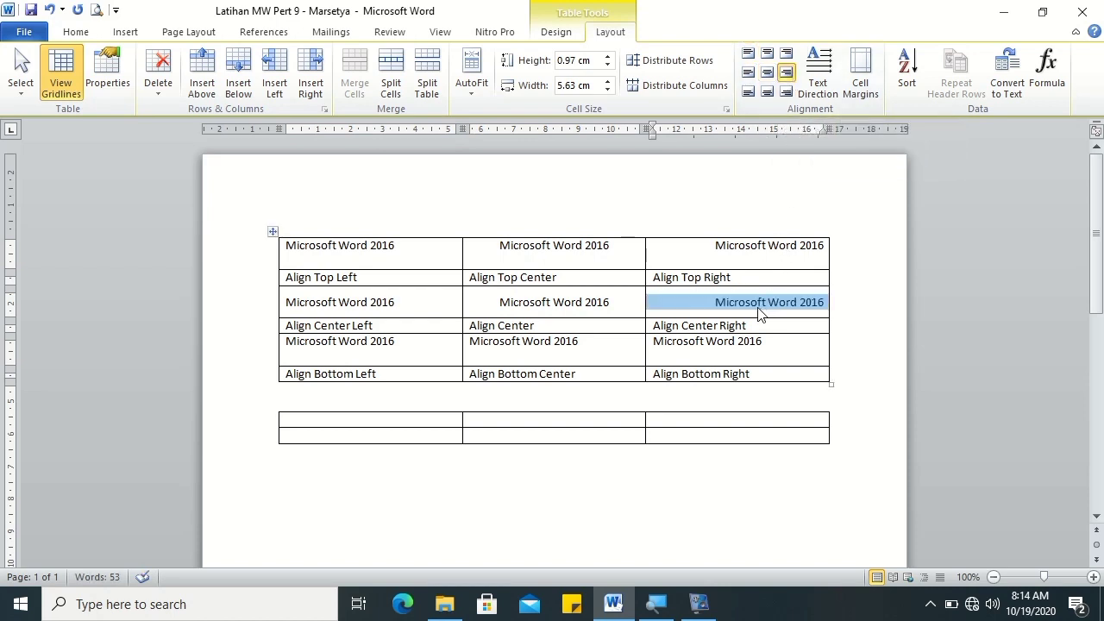
Step: Set the bottom-row cells to Align Bottom Left, Align Bottom Center and Align Bottom Right
{"action": "left_click", "coordinate": [411, 342]}
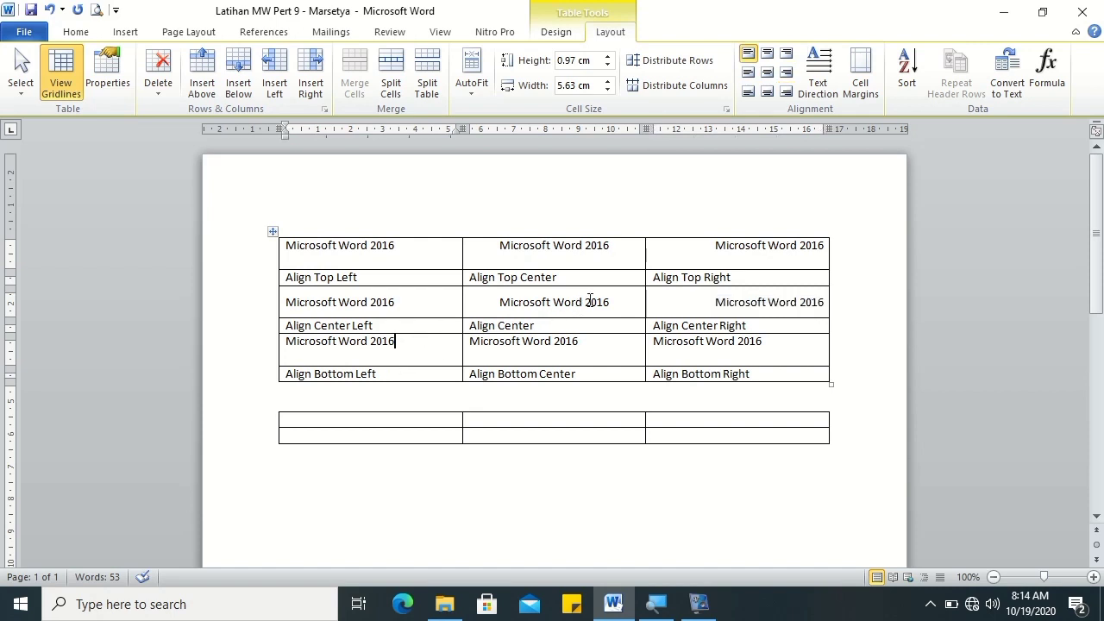
{"action": "left_click", "coordinate": [748, 93]}
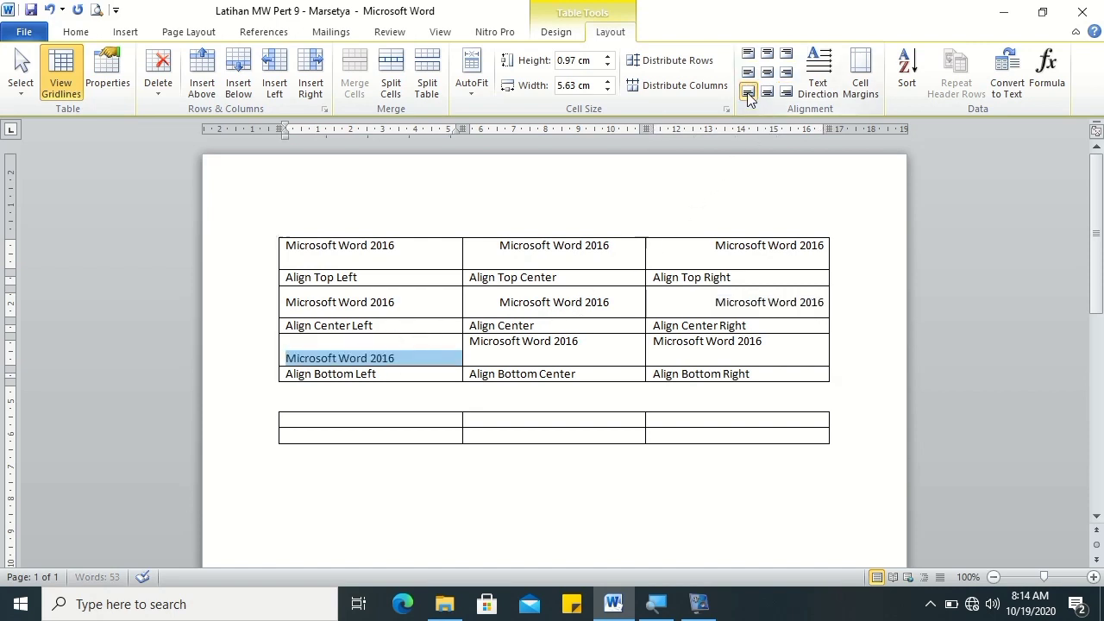
{"action": "left_click", "coordinate": [520, 345]}
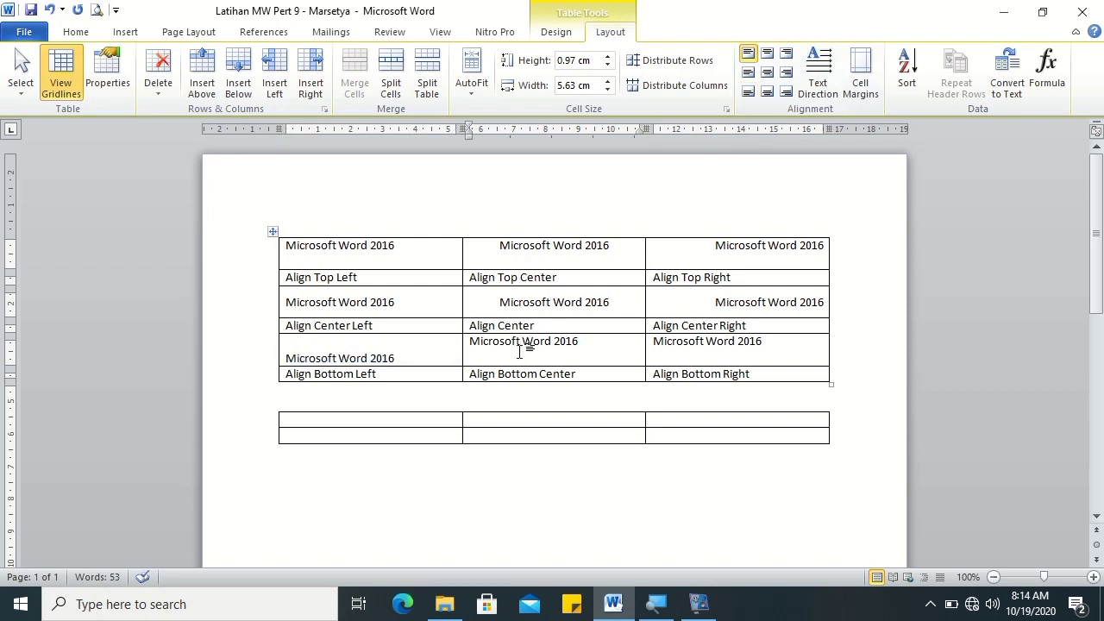
{"action": "left_click", "coordinate": [767, 92]}
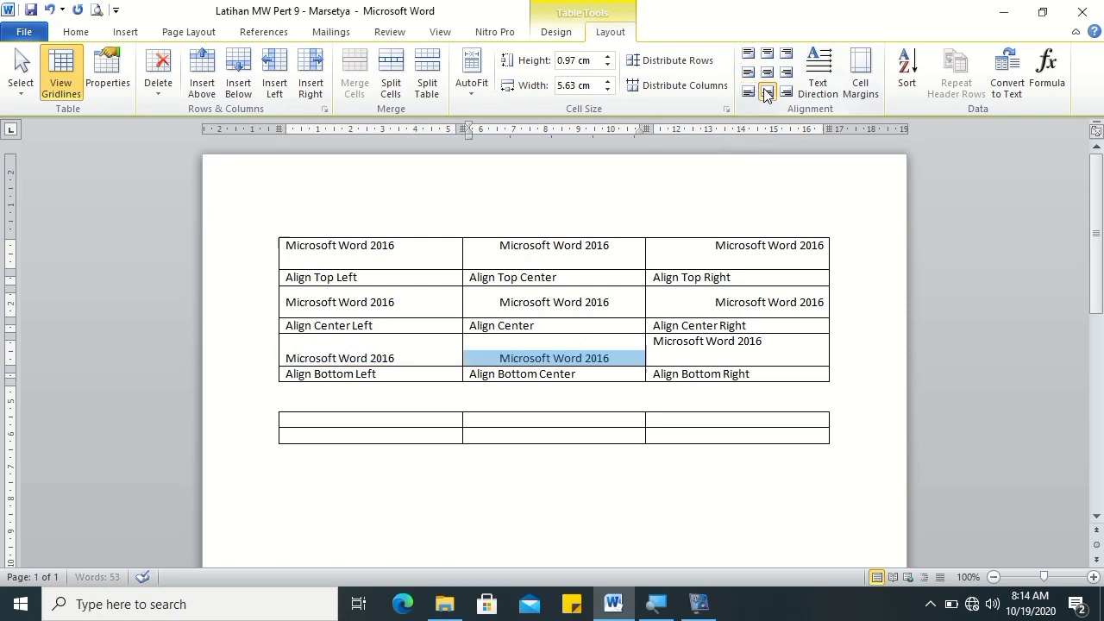
{"action": "left_click", "coordinate": [707, 346]}
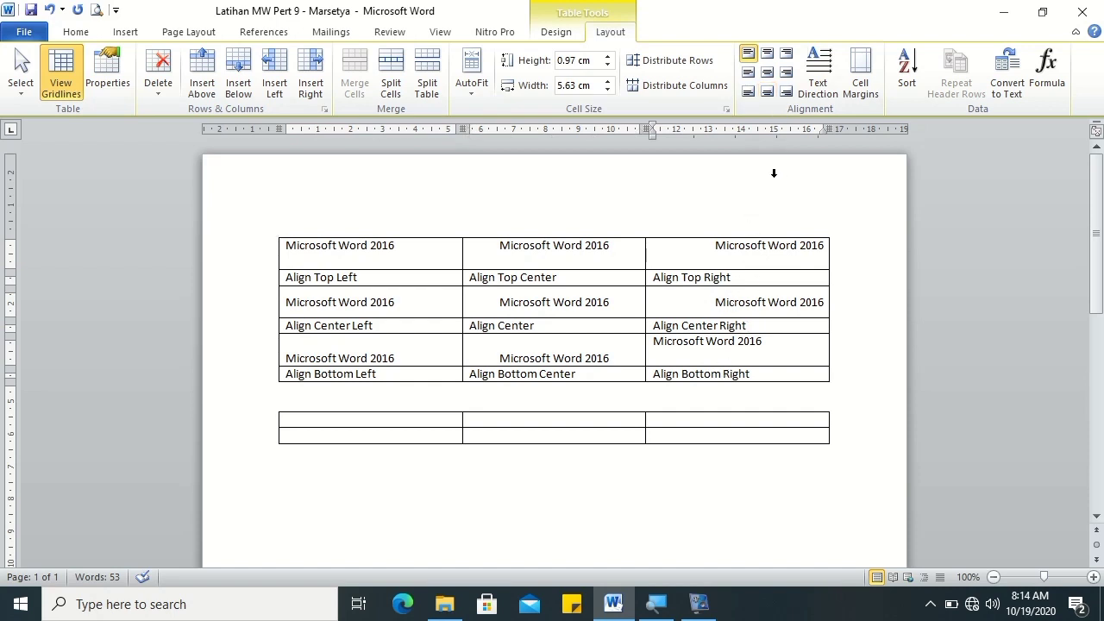
{"action": "left_click", "coordinate": [786, 92]}
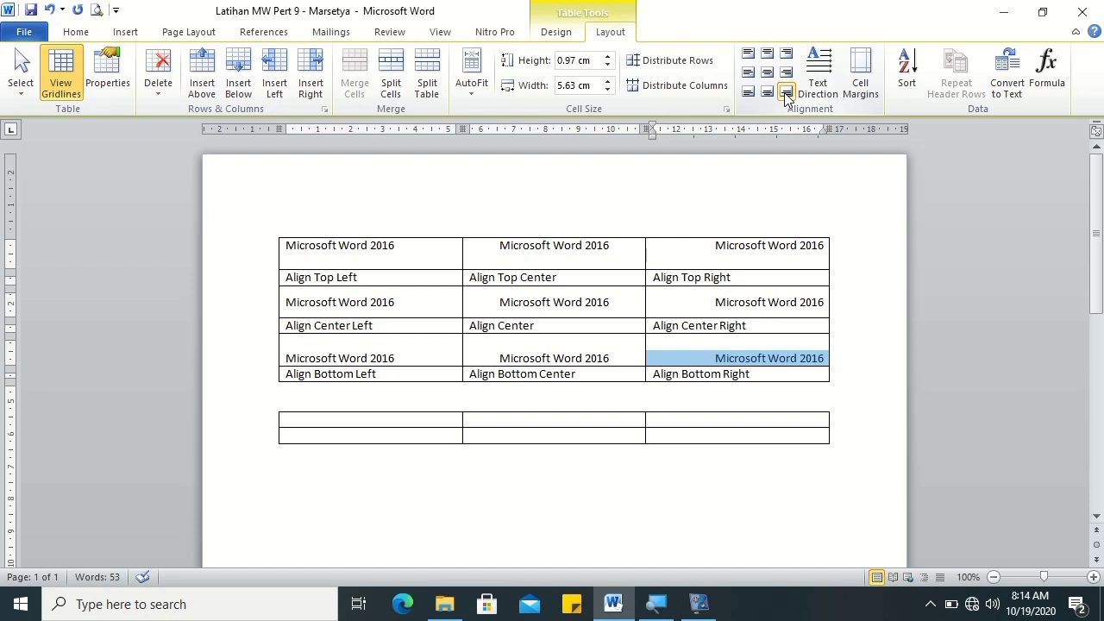
{"action": "mouse_move", "coordinate": [395, 247]}
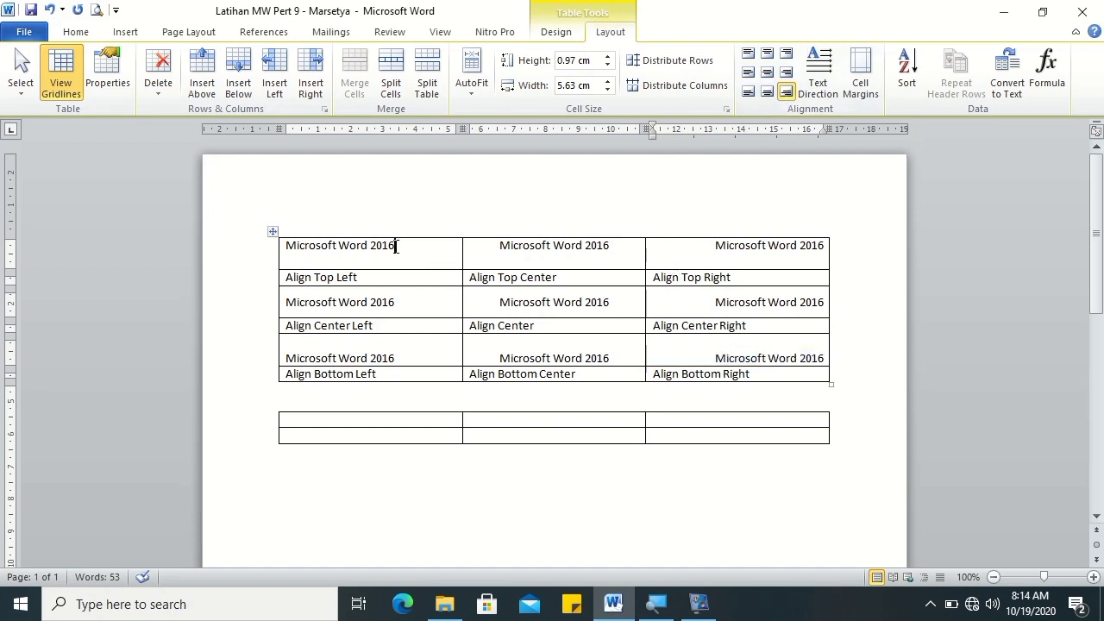
{"action": "left_click_drag", "start_coordinate": [436, 260], "coordinate": [286, 246]}
Step: Paste 'Microsoft Word 2016' into the three top cells of the second table
{"action": "key", "text": "ctrl+c"}
{"action": "left_click", "coordinate": [328, 419]}
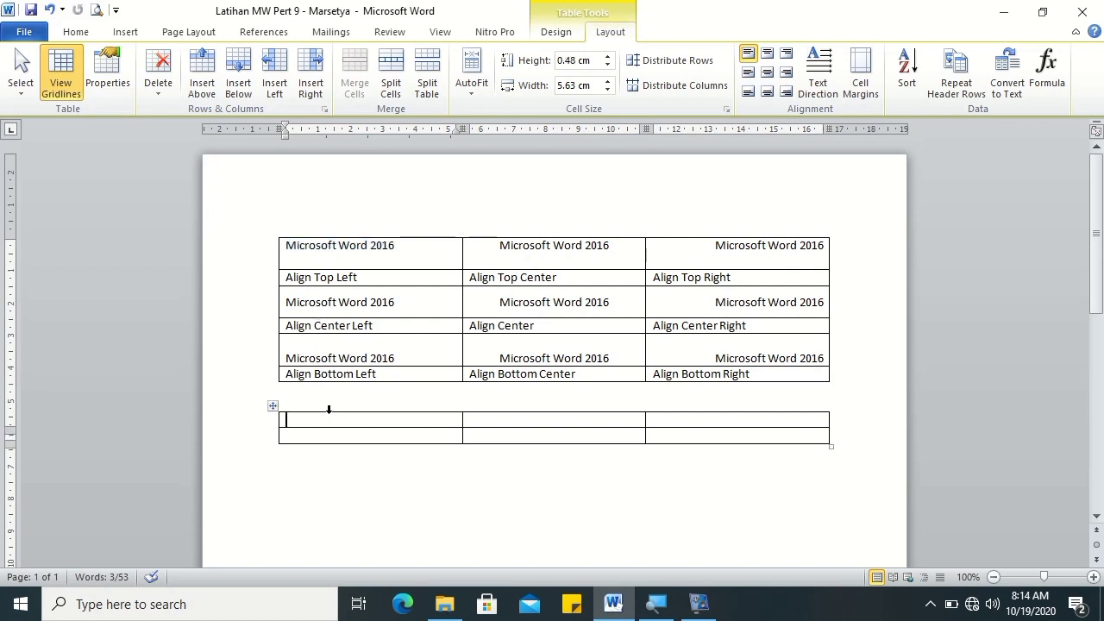
{"action": "key", "text": "ctrl+v"}
{"action": "left_click", "coordinate": [514, 419]}
{"action": "key", "text": "ctrl+v"}
{"action": "left_click", "coordinate": [690, 411]}
{"action": "left_click", "coordinate": [694, 419]}
{"action": "key", "text": "ctrl+v"}
Step: Label row two Teks Asli, Klik Tombol Text Direction 1x and Klik Tombol Text Direction 2x
{"action": "left_click", "coordinate": [425, 435]}
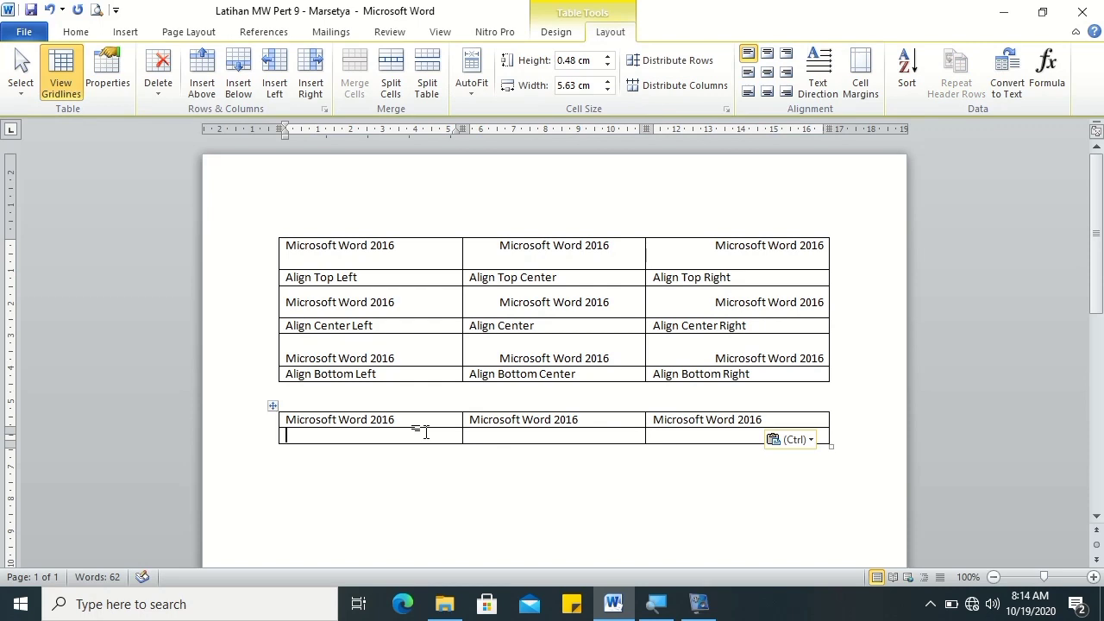
{"action": "type", "text": "T"}
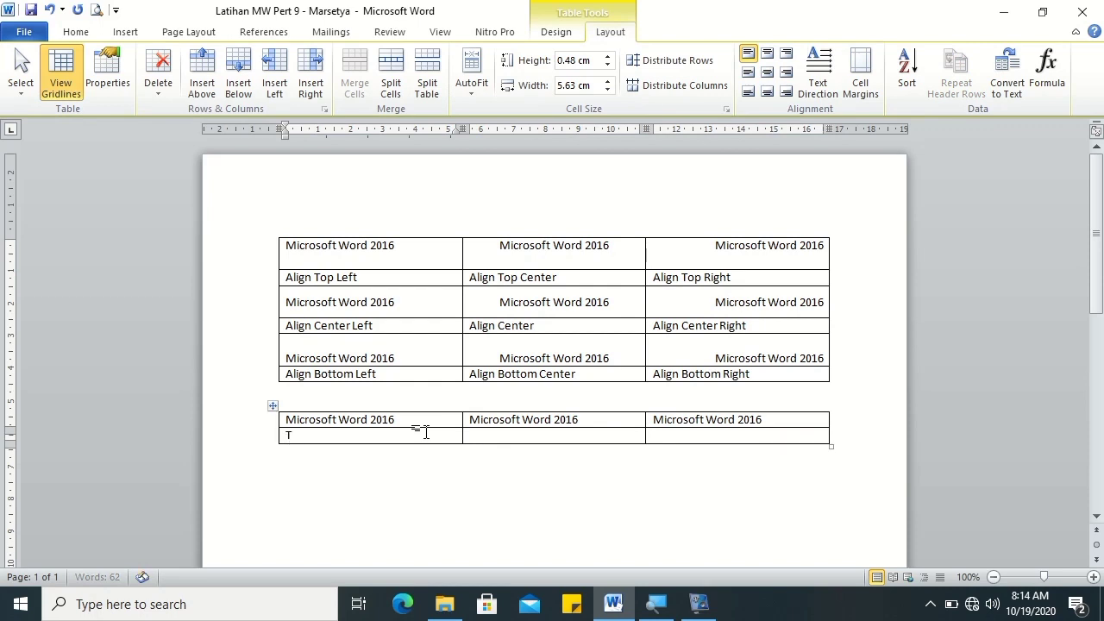
{"action": "type", "text": "eks Asli"}
{"action": "key", "text": "Tab"}
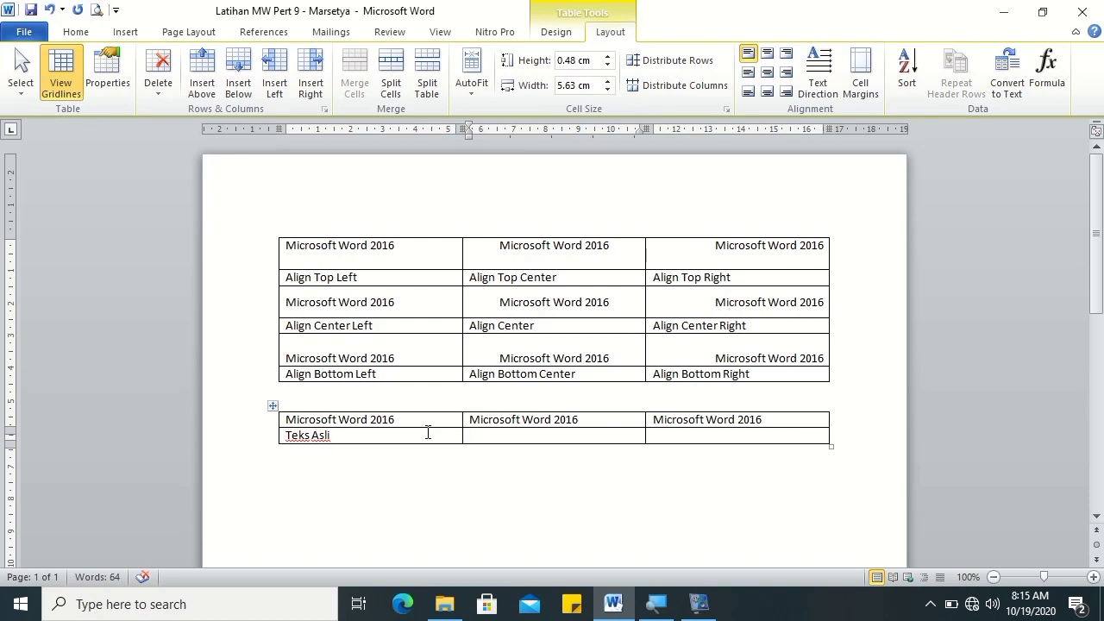
{"action": "type", "text": "K"}
{"action": "type", "text": "lik Tombol"}
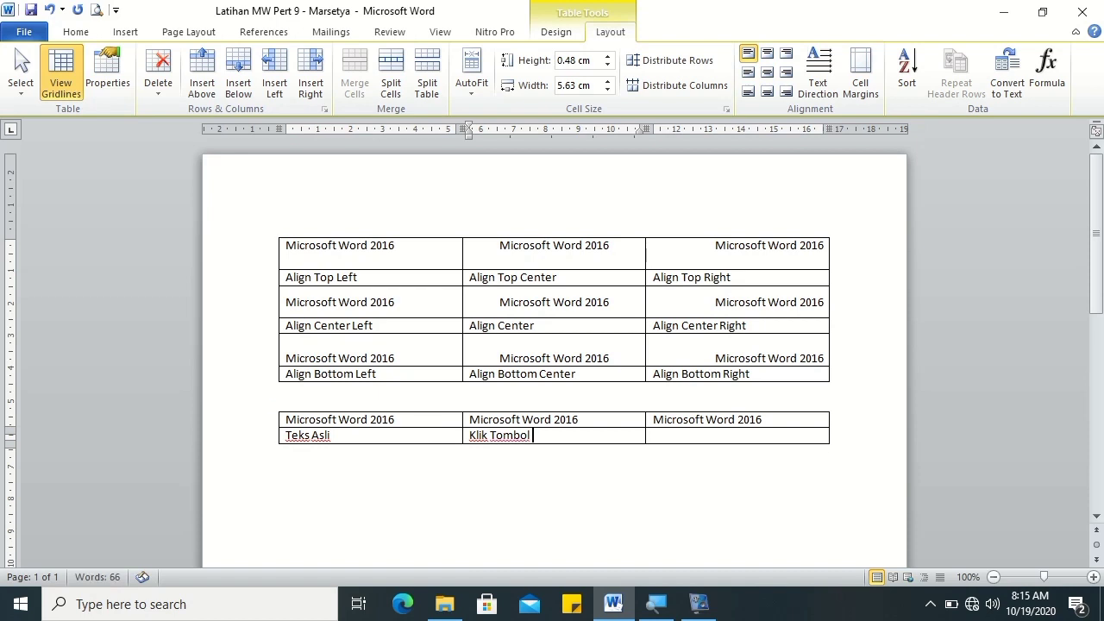
{"action": "type", "text": " Text Direction 1x"}
{"action": "key", "text": "Tab"}
{"action": "type", "text": "Klik Tombol Text Direction 2x"}
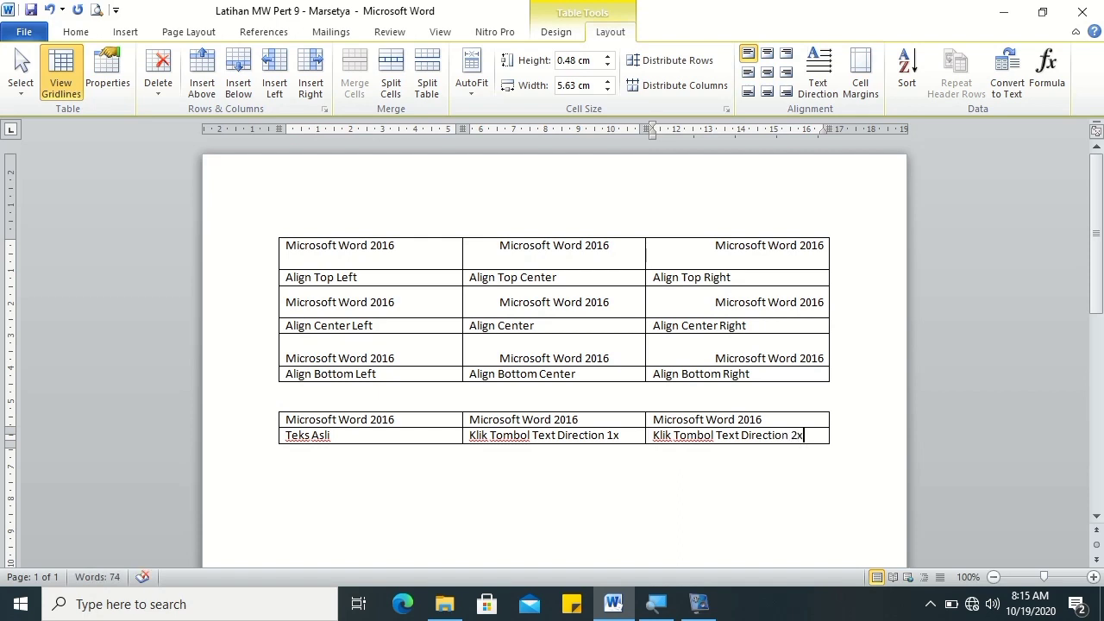
Step: Turn the middle 'Microsoft Word 2016' cell's text vertical, reading downward
{"action": "mouse_move", "coordinate": [515, 422]}
{"action": "left_click", "coordinate": [426, 418]}
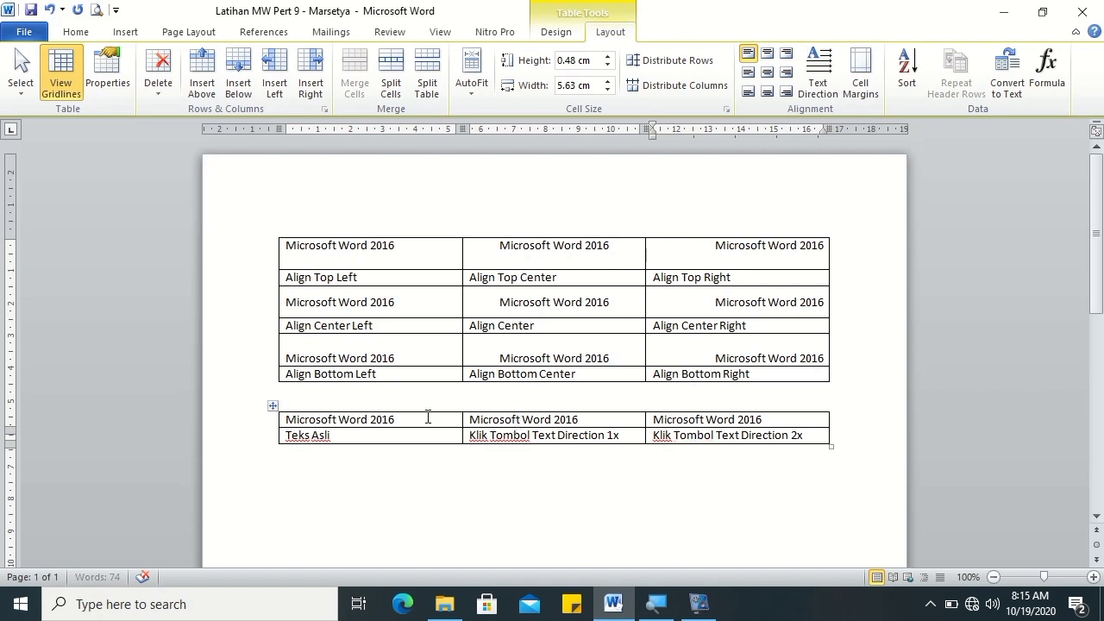
{"action": "left_click", "coordinate": [522, 420]}
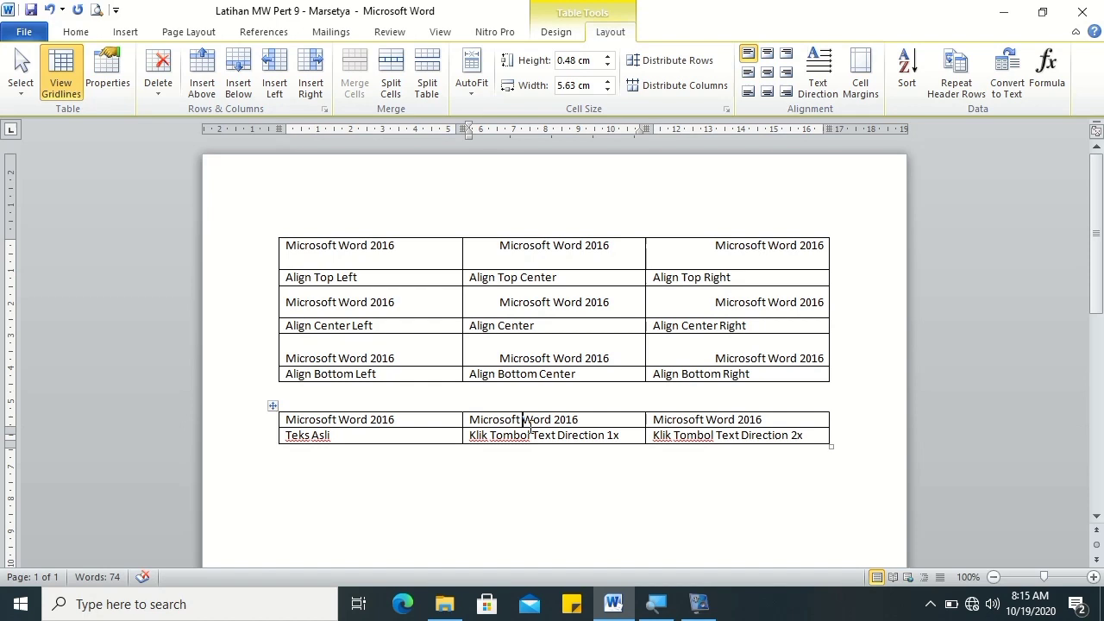
{"action": "left_click", "coordinate": [826, 84]}
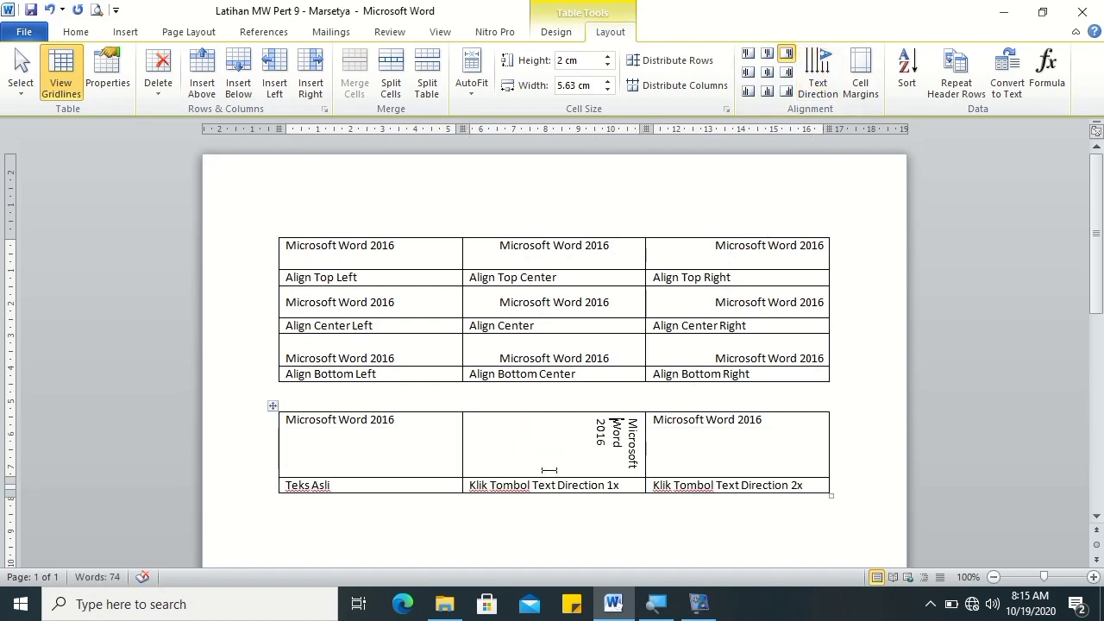
Step: Turn the right cell's text vertical, reading bottom-to-top
{"action": "left_click", "coordinate": [673, 420]}
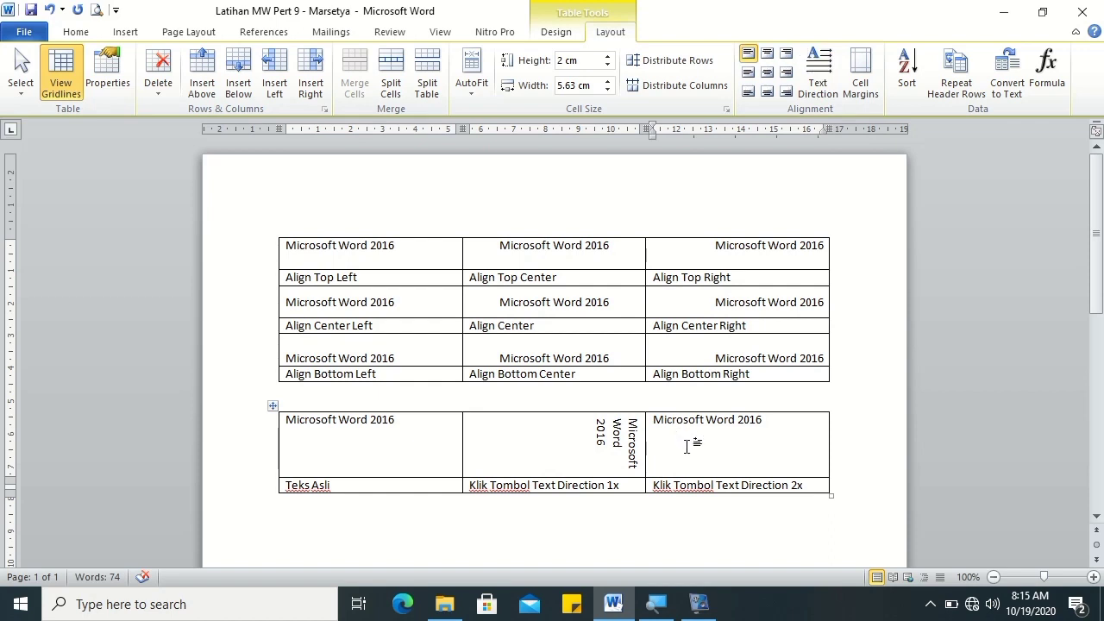
{"action": "left_click", "coordinate": [828, 86]}
{"action": "left_click", "coordinate": [829, 89]}
{"action": "mouse_move", "coordinate": [652, 449]}
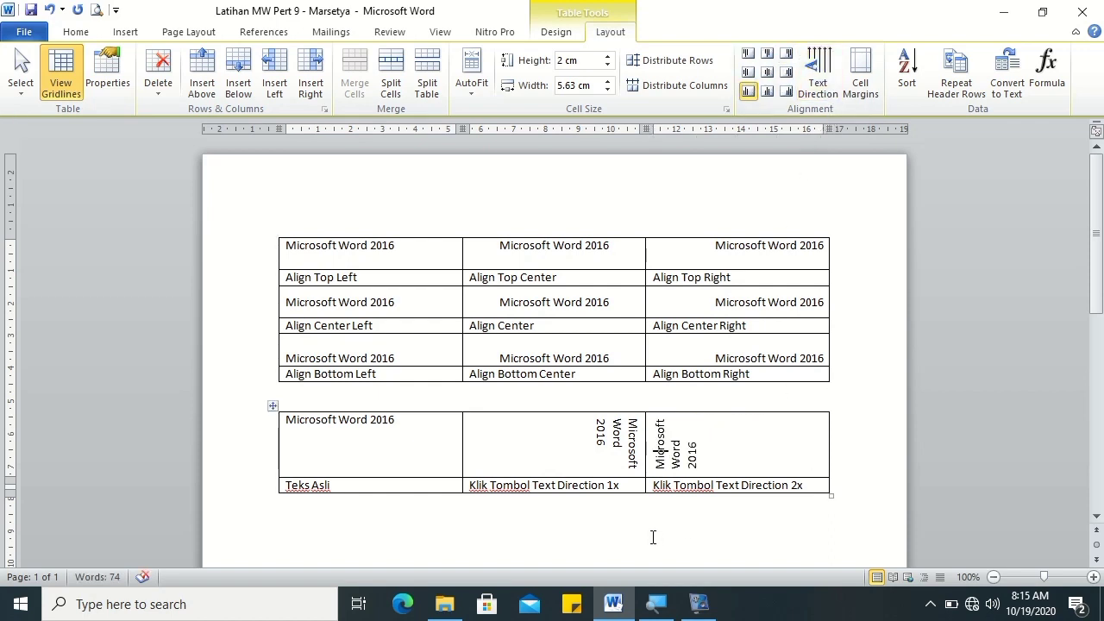
{"action": "left_click", "coordinate": [672, 420]}
{"action": "left_click", "coordinate": [810, 84]}
{"action": "left_click", "coordinate": [811, 87]}
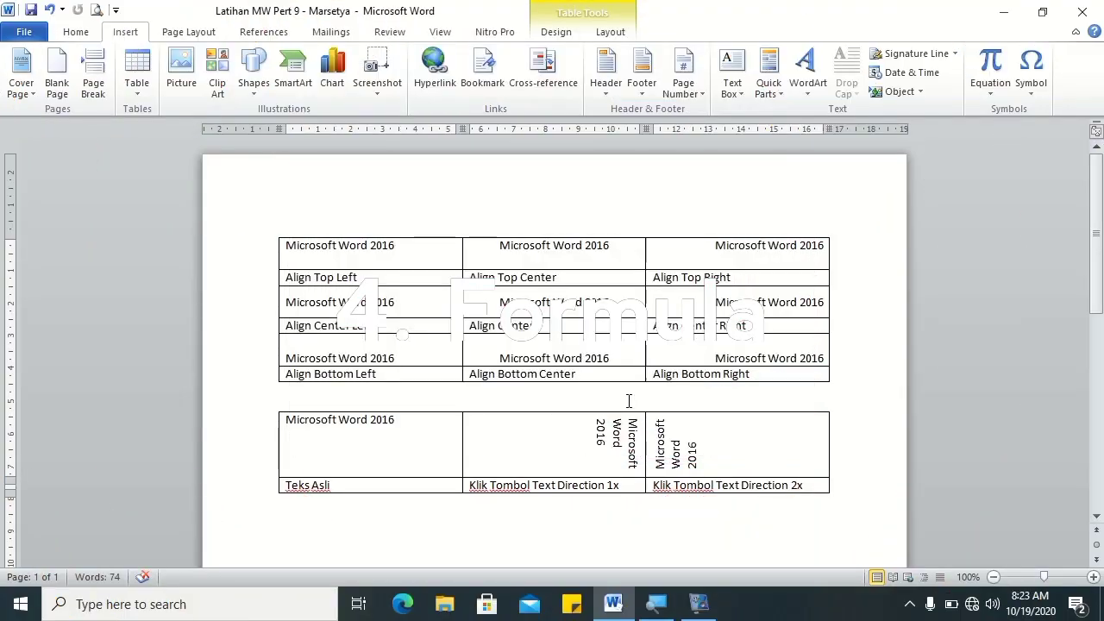
Step: Put the caret below the text-direction table and bring up the Insert Table grid
{"action": "scroll", "coordinate": [628, 401], "scroll_direction": "down", "scroll_amount": 1}
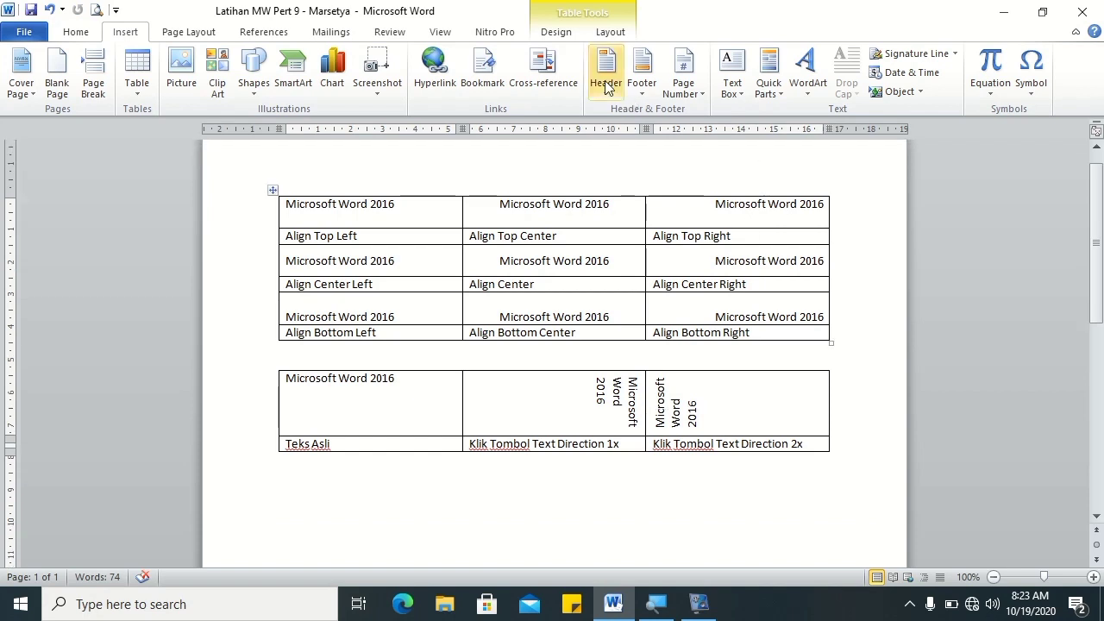
{"action": "key", "text": "alt+p"}
{"action": "left_click", "coordinate": [461, 496]}
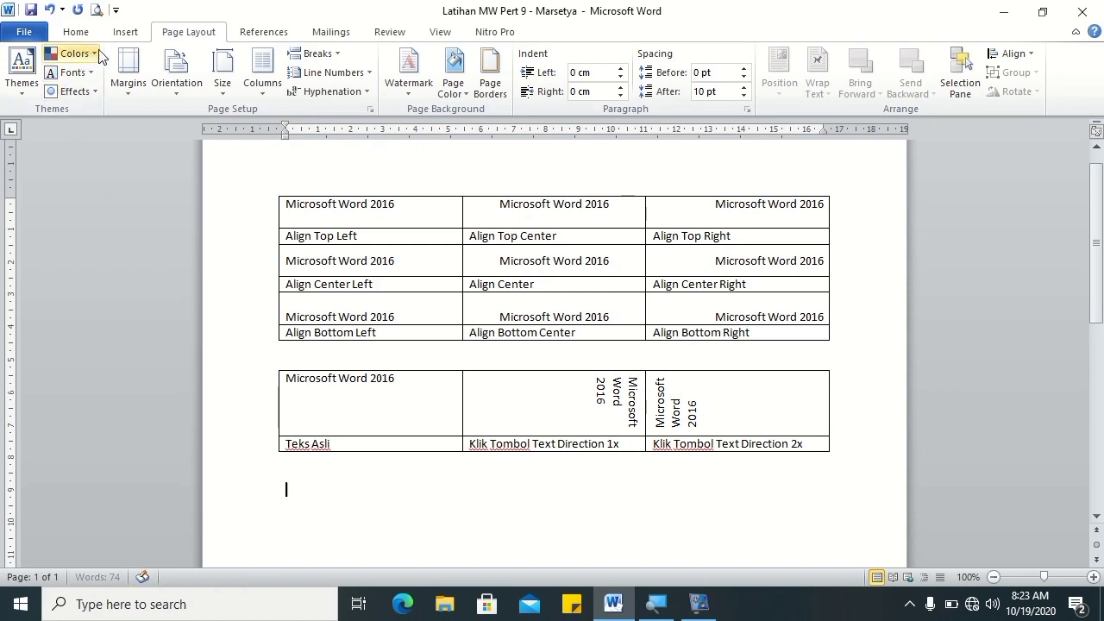
{"action": "left_click", "coordinate": [125, 32]}
{"action": "left_click", "coordinate": [136, 81]}
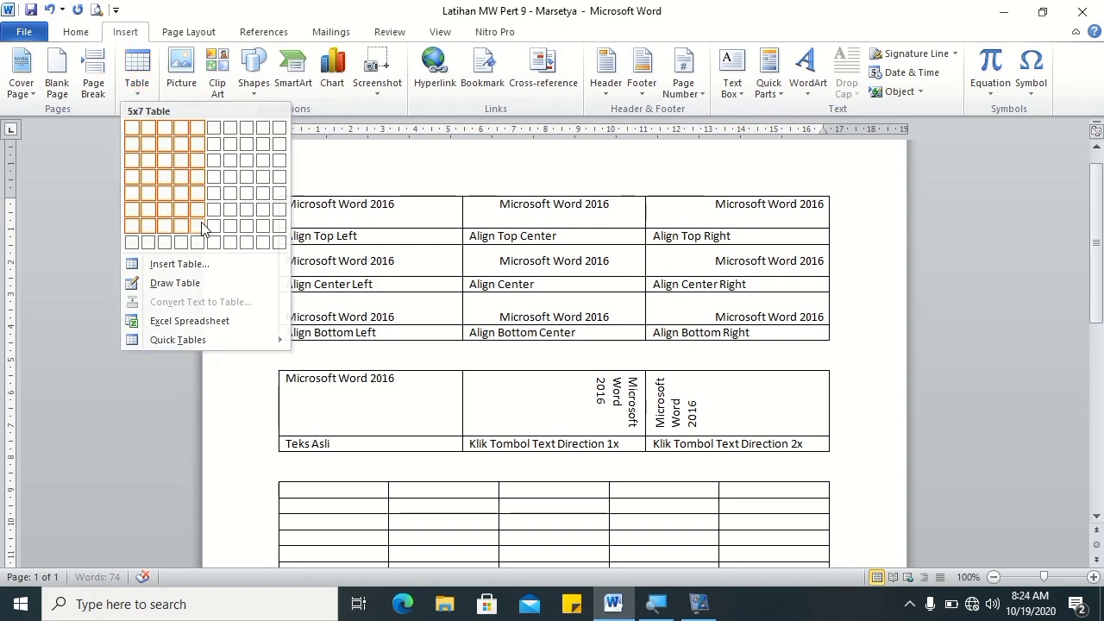
Step: Insert a 5-column by 7-row table and open the Formula dialog for its cell
{"action": "left_click", "coordinate": [203, 226]}
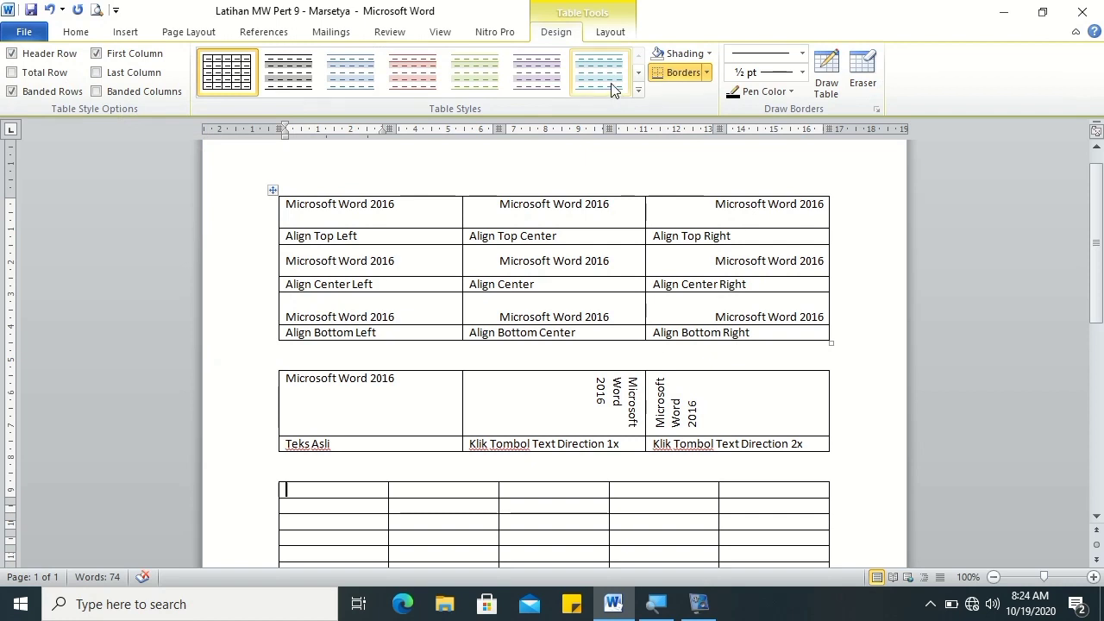
{"action": "left_click", "coordinate": [595, 33]}
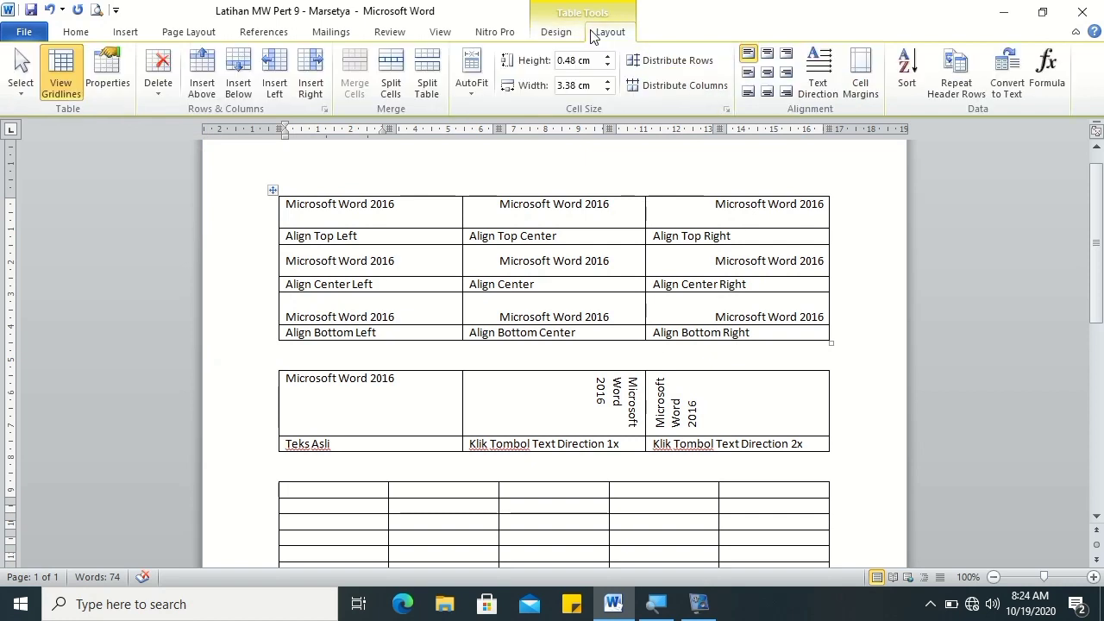
{"action": "left_click", "coordinate": [1053, 88]}
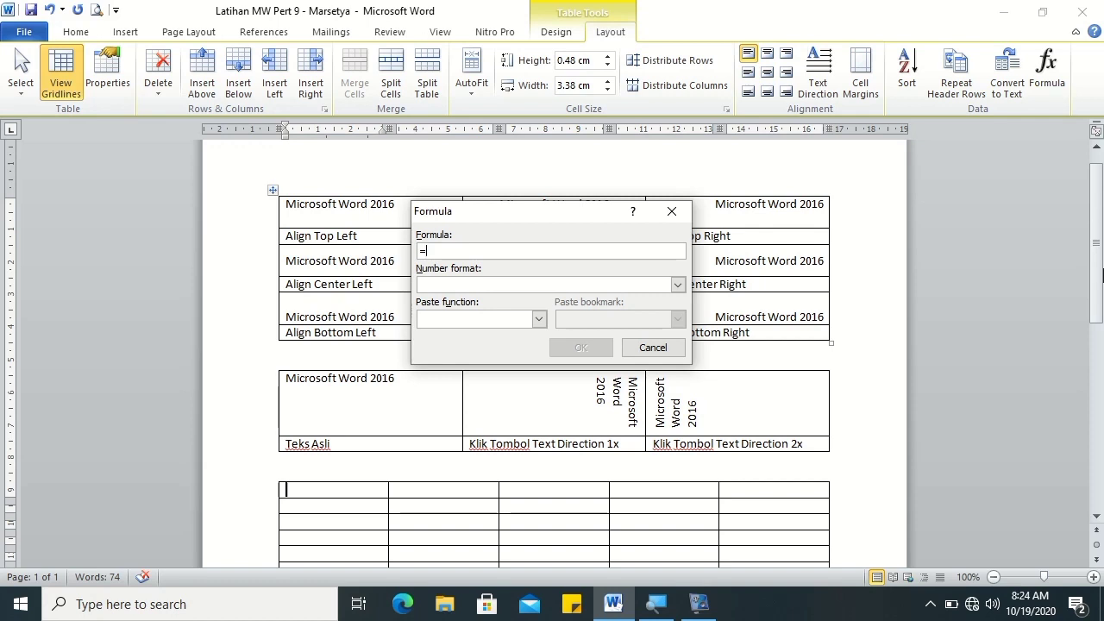
Step: Browse the Paste function list, then close the Formula dialog without inserting anything
{"action": "left_click", "coordinate": [538, 319]}
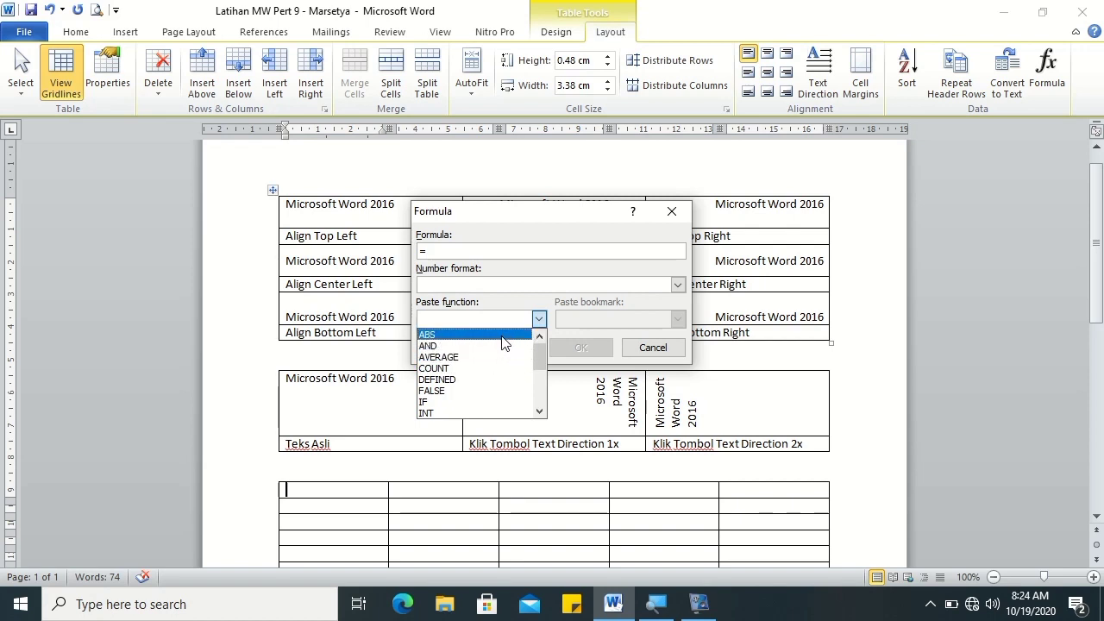
{"action": "left_click", "coordinate": [540, 413]}
{"action": "double_click", "coordinate": [540, 413]}
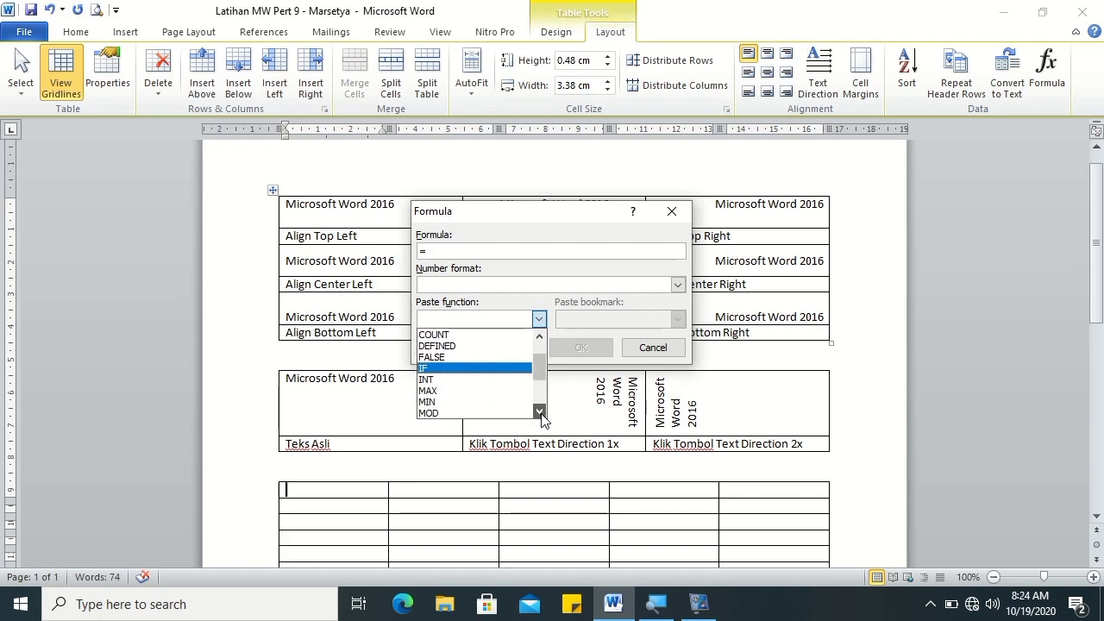
{"action": "left_click", "coordinate": [541, 414]}
{"action": "left_click", "coordinate": [540, 413]}
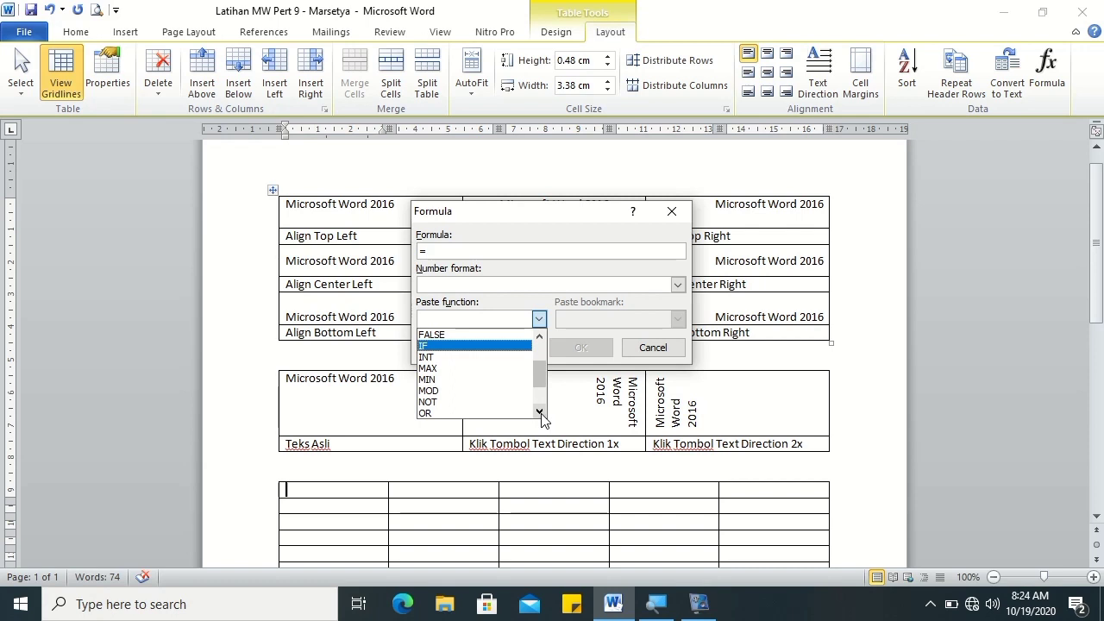
{"action": "left_click", "coordinate": [540, 413]}
{"action": "left_click", "coordinate": [540, 413]}
{"action": "left_click", "coordinate": [540, 413]}
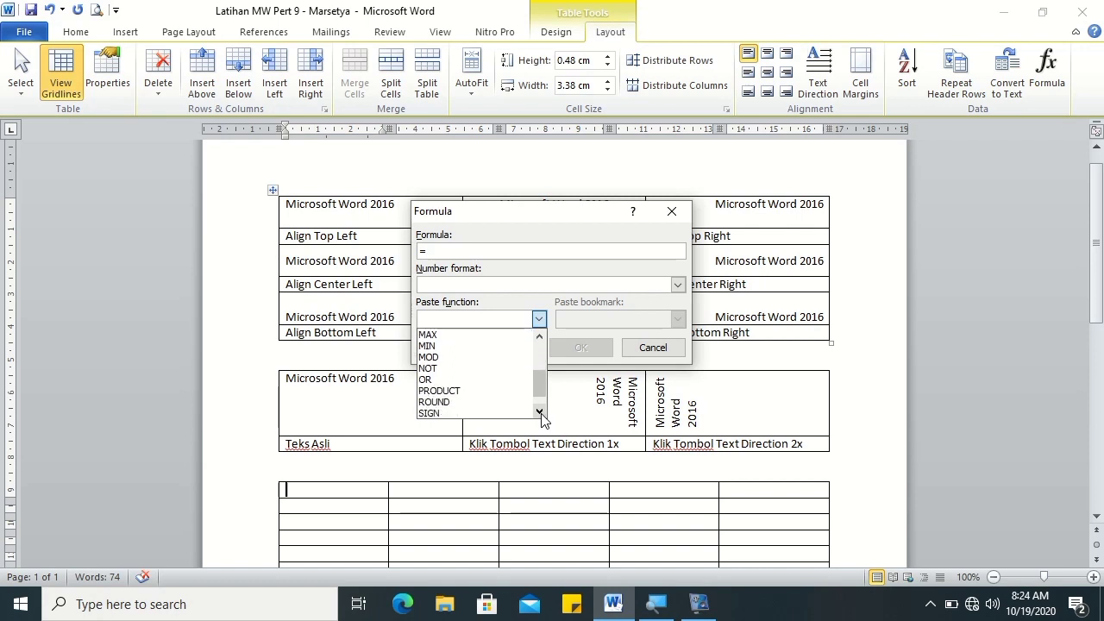
{"action": "left_click", "coordinate": [539, 413]}
{"action": "left_click", "coordinate": [540, 413]}
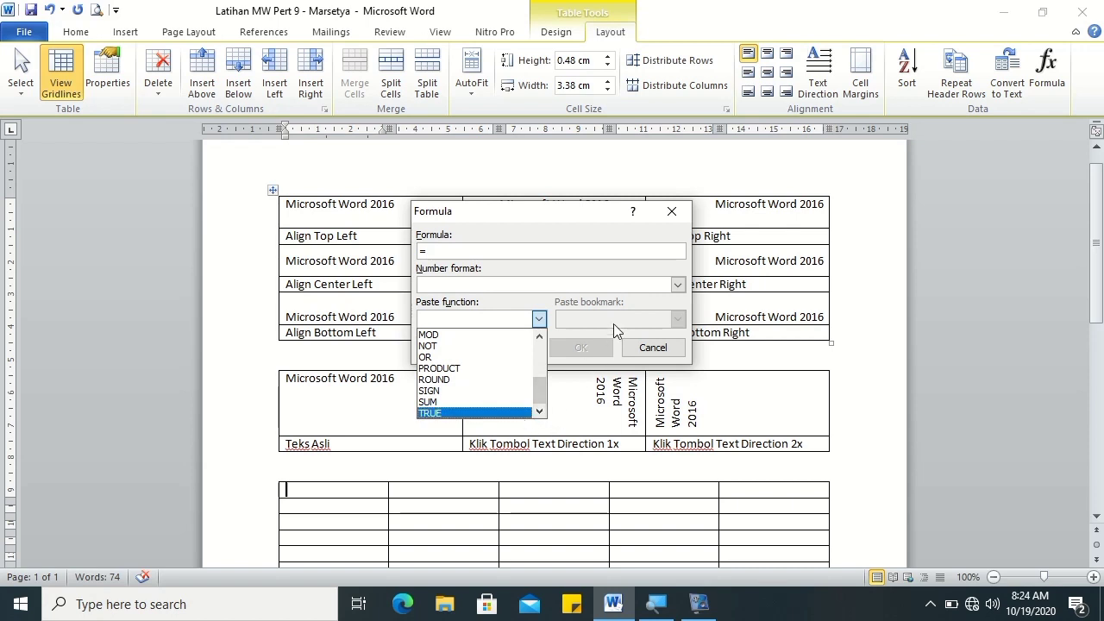
{"action": "left_click", "coordinate": [632, 279]}
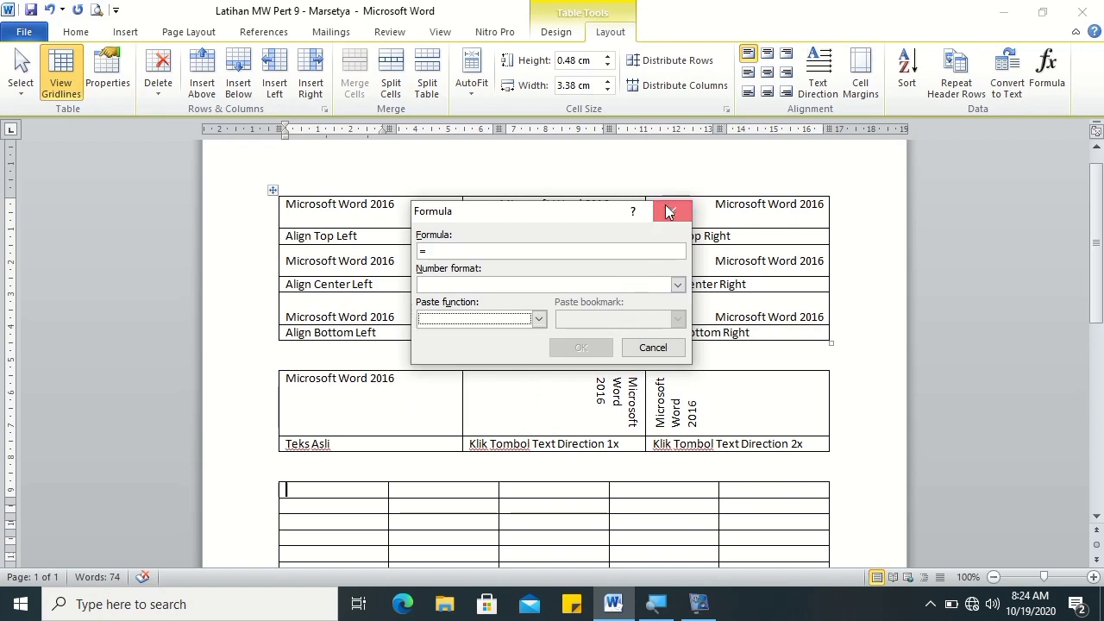
{"action": "left_click", "coordinate": [671, 211]}
Step: Type the headings NO, Nama Barang, Harga Satuan, Jumlah and Total Bayar across the first row
{"action": "left_click_drag", "start_coordinate": [1096, 285], "coordinate": [1101, 363]}
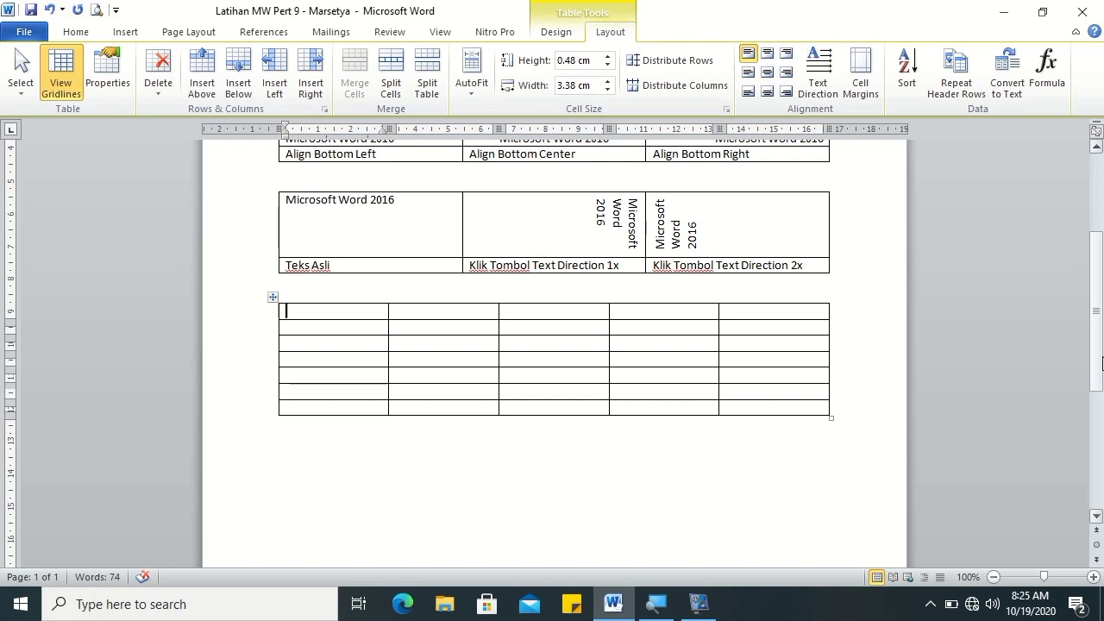
{"action": "type", "text": "NO"}
{"action": "left_click", "coordinate": [396, 311]}
{"action": "type", "text": "Nama Barang"}
{"action": "left_click", "coordinate": [506, 312]}
{"action": "type", "text": "Hargas"}
{"action": "key", "text": "BackSpace"}
{"action": "type", "text": "tuan"}
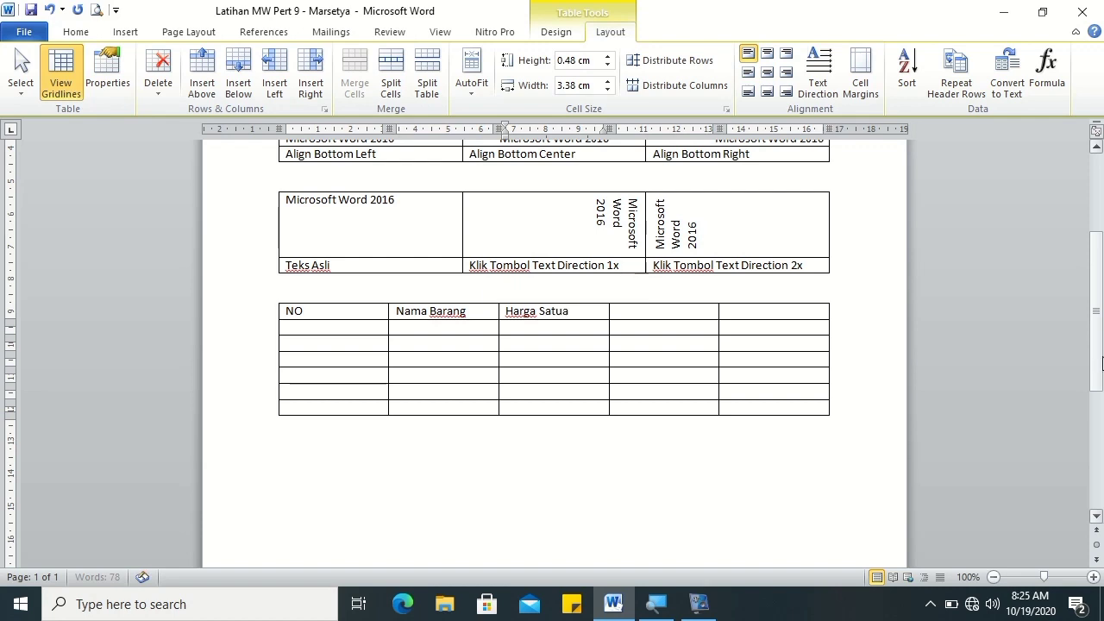
{"action": "key", "text": "Tab"}
{"action": "type", "text": "Juml"}
{"action": "key", "text": "Tab"}
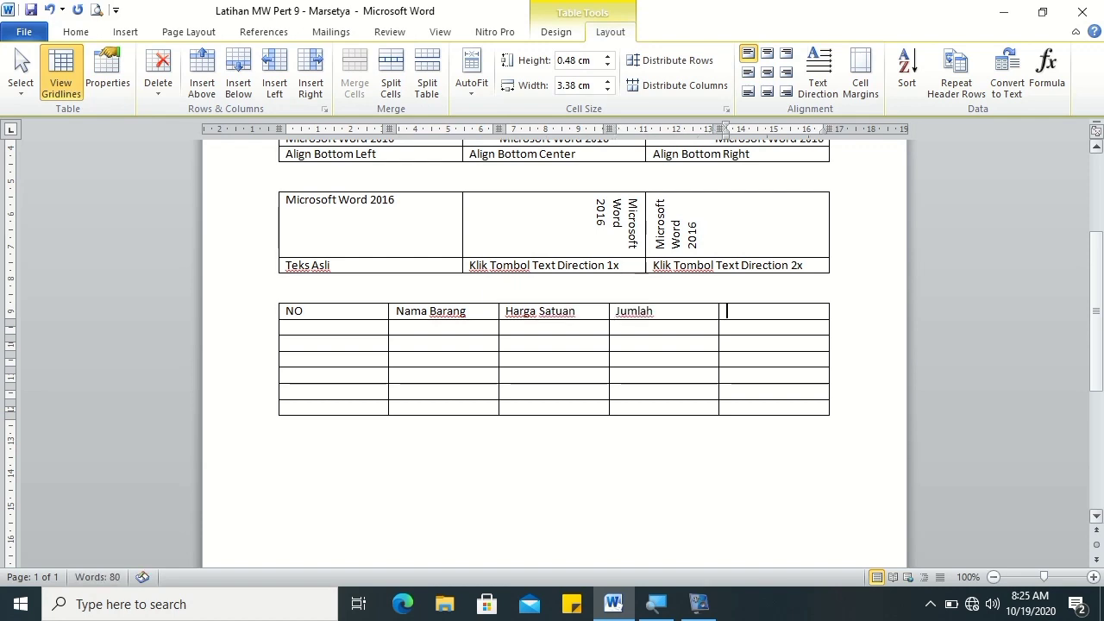
{"action": "type", "text": "Total Bayar"}
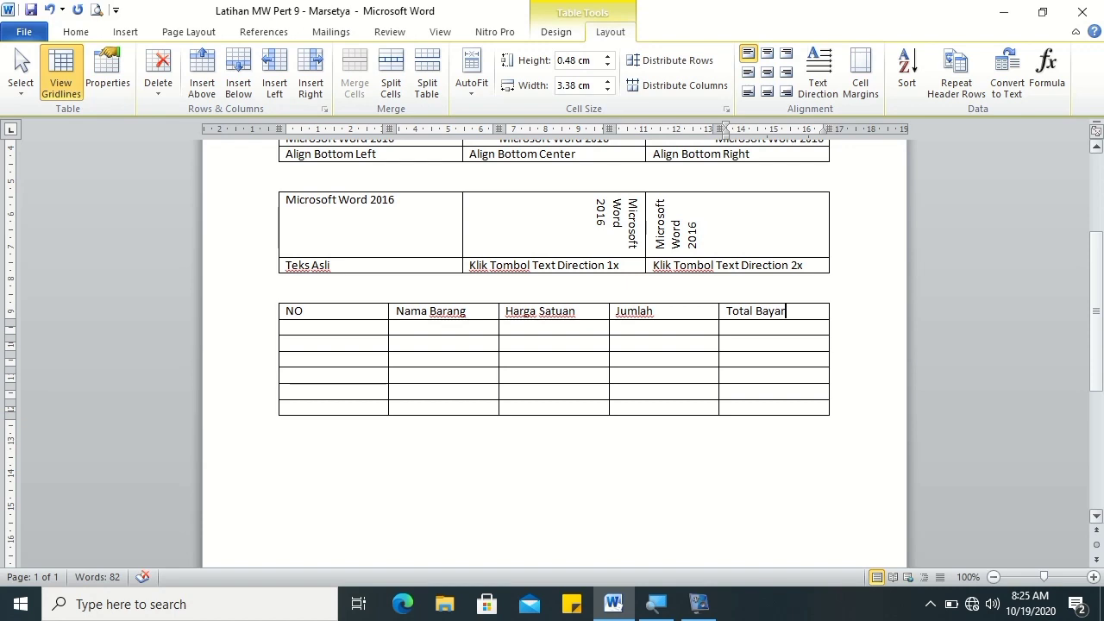
Step: Narrow and centre the NO column, then number its cells 1 through 6
{"action": "mouse_move", "coordinate": [512, 377]}
{"action": "mouse_move", "coordinate": [388, 330]}
{"action": "left_mouse_down"}
{"action": "mouse_move", "coordinate": [334, 335]}
{"action": "mouse_move", "coordinate": [318, 398]}
{"action": "left_mouse_up"}
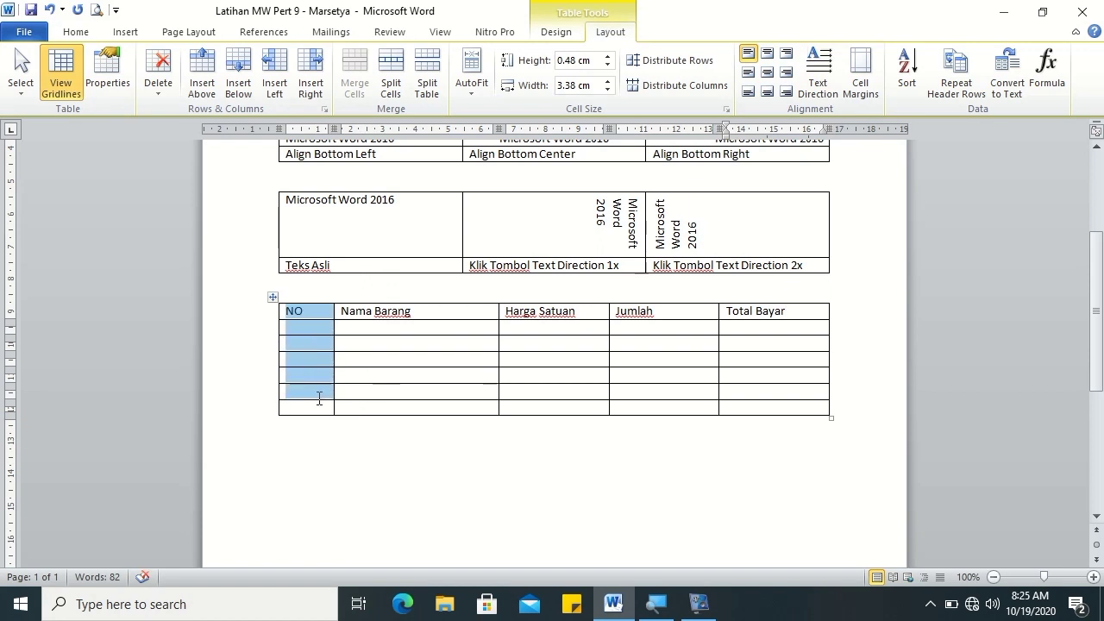
{"action": "left_click", "coordinate": [765, 57]}
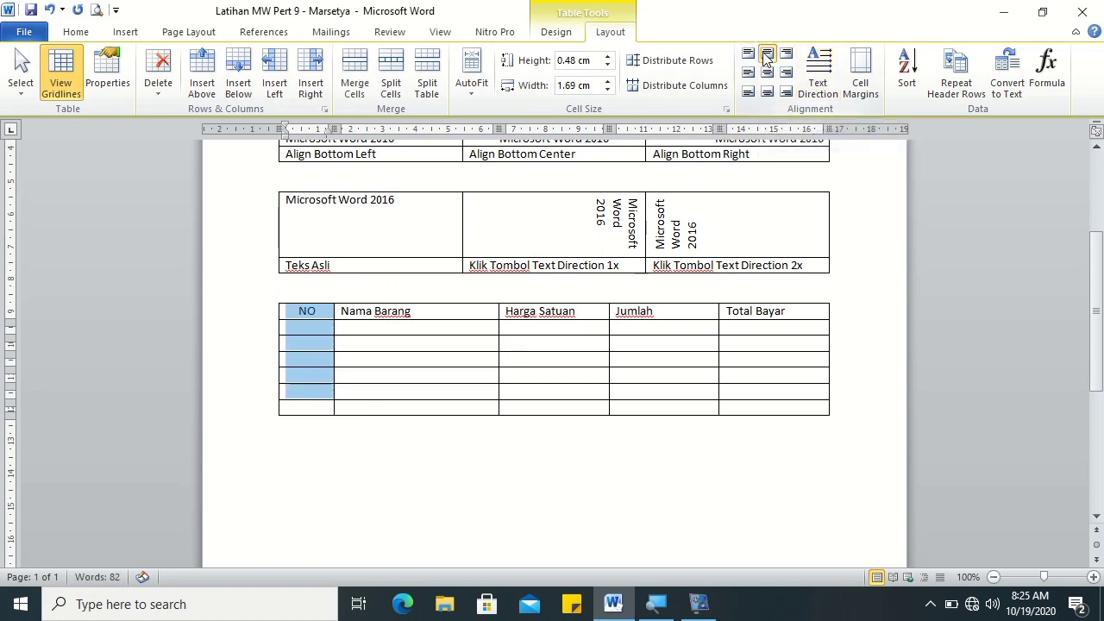
{"action": "left_click", "coordinate": [306, 327]}
{"action": "type", "text": "1"}
{"action": "key", "text": "Down"}
{"action": "type", "text": "2"}
{"action": "key", "text": "Down"}
{"action": "type", "text": "3"}
{"action": "key", "text": "Down"}
{"action": "type", "text": "4"}
{"action": "key", "text": "Down"}
{"action": "type", "text": "5"}
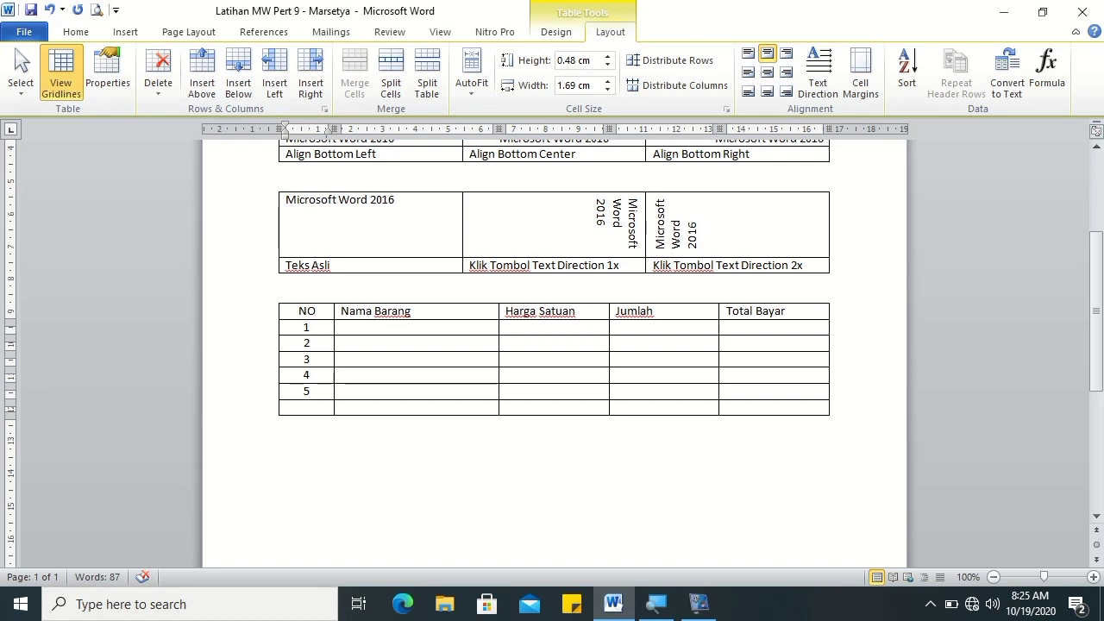
{"action": "key", "text": "Down"}
{"action": "type", "text": "6"}
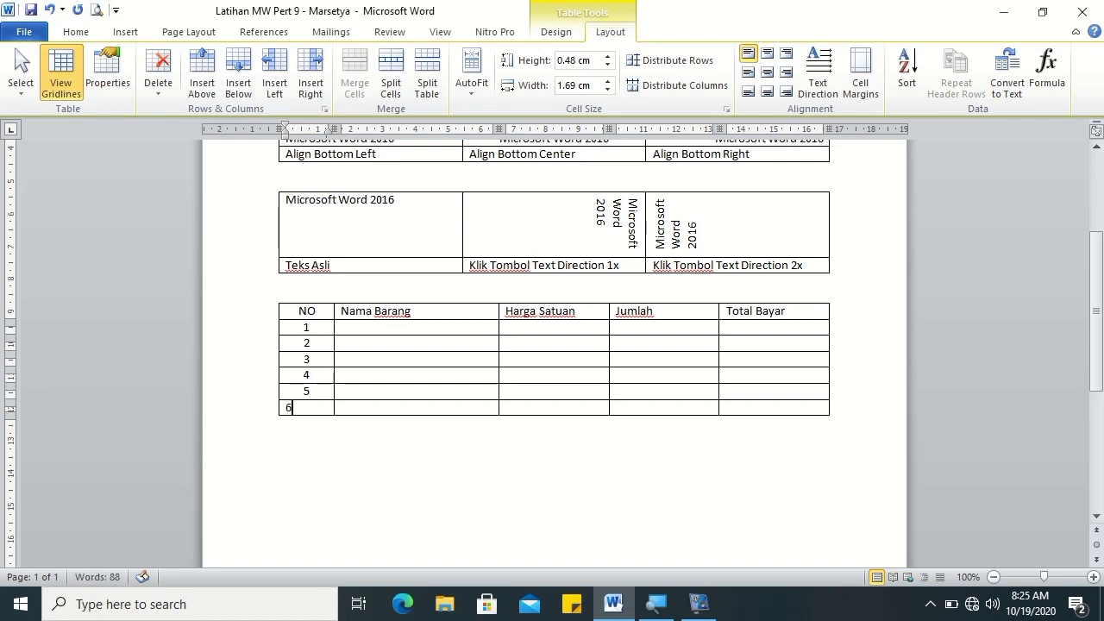
{"action": "left_click", "coordinate": [767, 54]}
{"action": "left_click", "coordinate": [362, 333]}
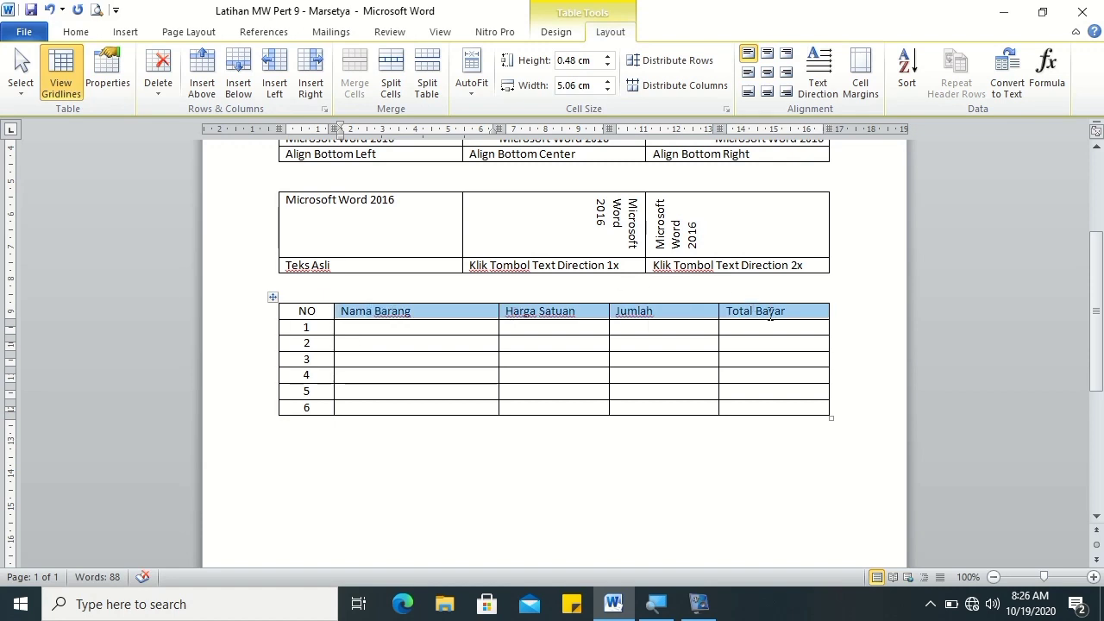
Step: Centre and bold the header row
{"action": "left_click_drag", "start_coordinate": [345, 313], "coordinate": [773, 312]}
{"action": "left_click", "coordinate": [767, 54]}
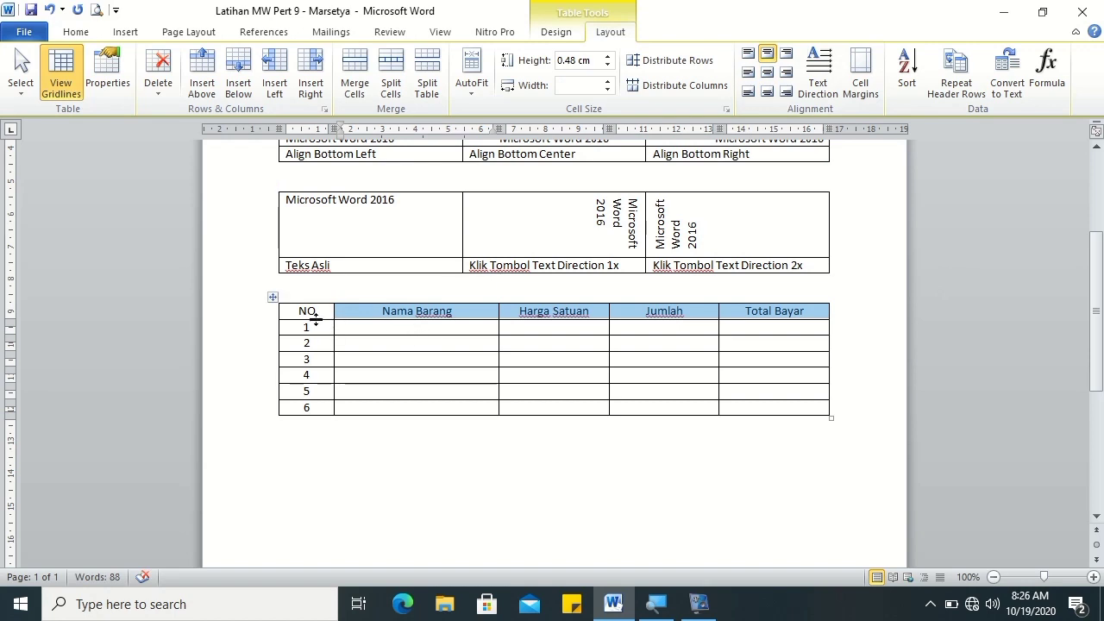
{"action": "left_click_drag", "start_coordinate": [301, 312], "coordinate": [810, 315]}
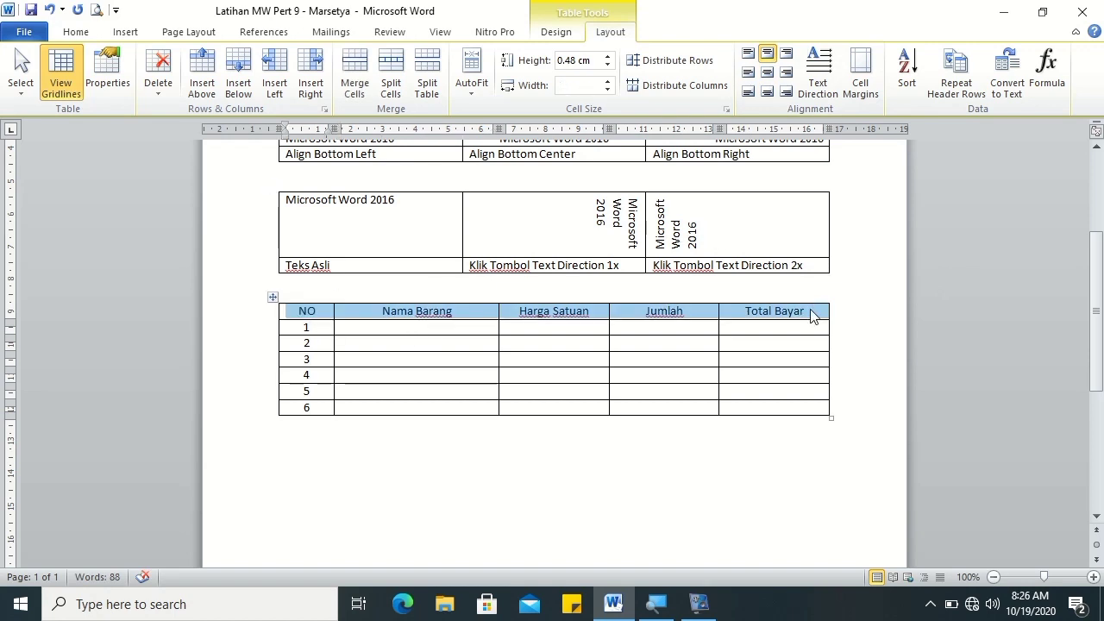
{"action": "key", "text": "ctrl+b"}
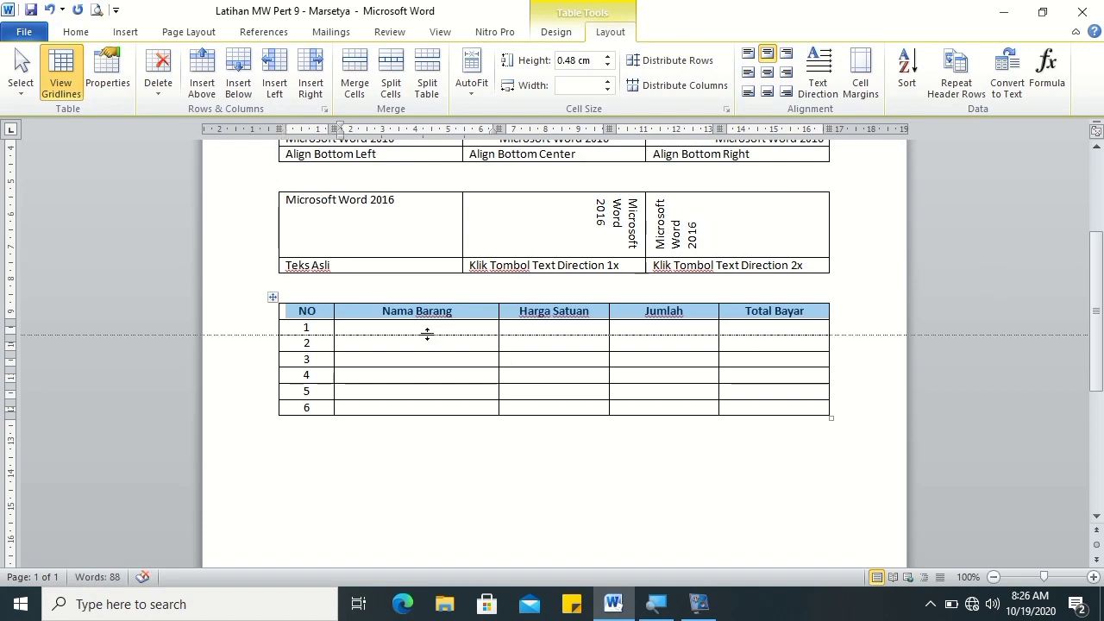
Step: Enter rows 1–3: Meja 245000 ×2, Kursi 257000 ×1, Lemari 2890 ×4
{"action": "left_click", "coordinate": [426, 329]}
{"action": "type", "text": "Meja"}
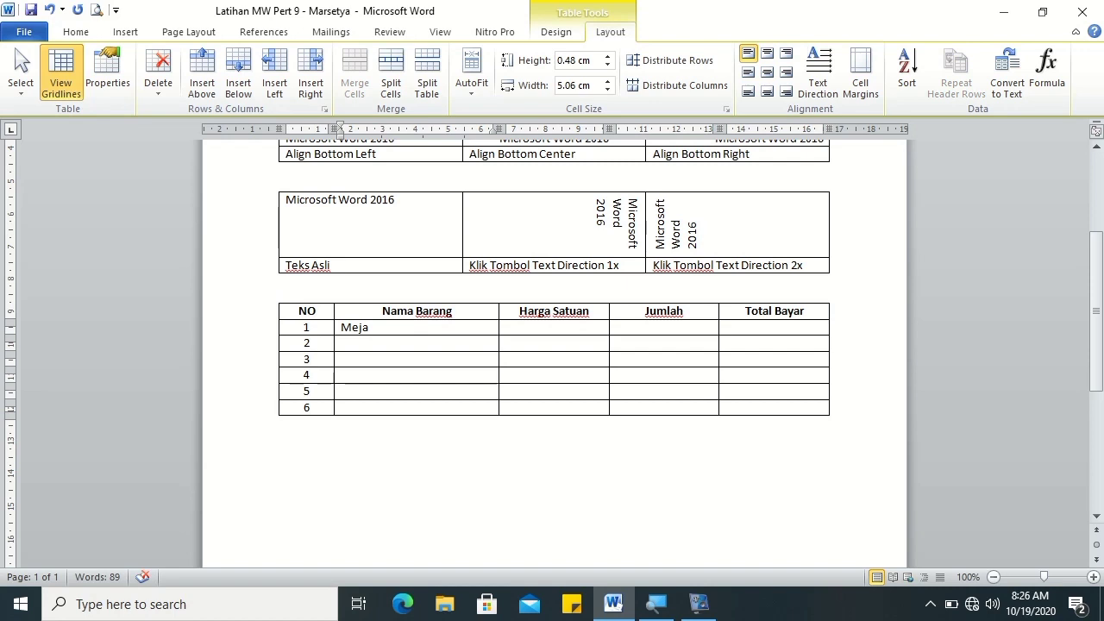
{"action": "key", "text": "Tab"}
{"action": "type", "text": "245000"}
{"action": "key", "text": "Tab"}
{"action": "type", "text": "2"}
{"action": "key", "text": "Tab"}
{"action": "key", "text": "Tab"}
{"action": "key", "text": "Tab"}
{"action": "type", "text": "Kursi"}
{"action": "key", "text": "Tab"}
{"action": "key", "text": "Tab"}
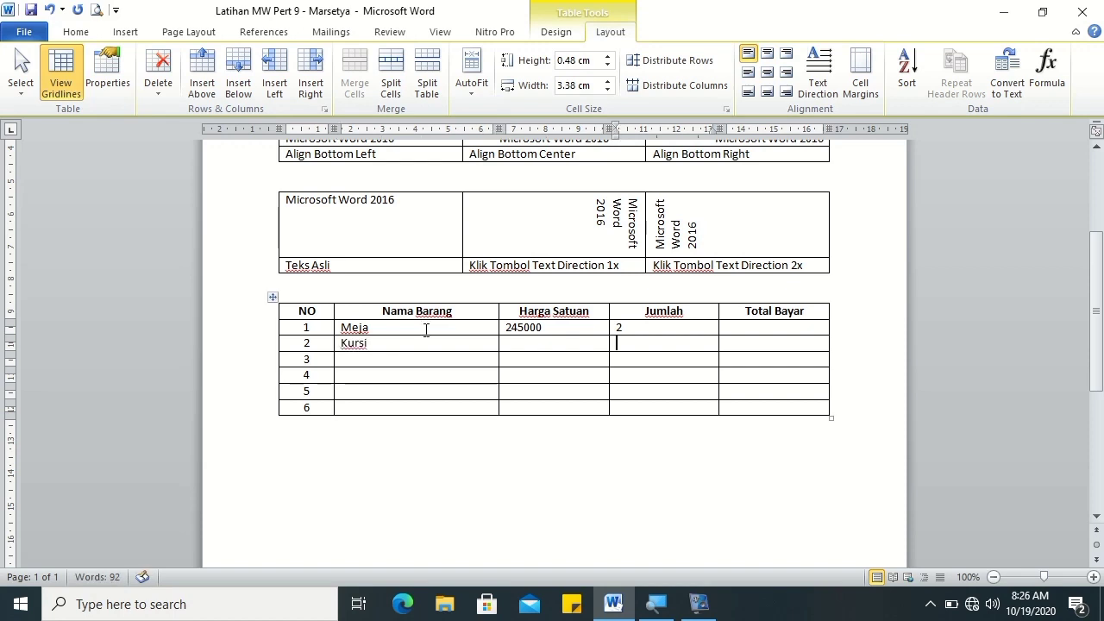
{"action": "key", "text": "shift+Tab"}
{"action": "type", "text": "257000"}
{"action": "key", "text": "Tab"}
{"action": "type", "text": "1"}
{"action": "key", "text": "Tab"}
{"action": "key", "text": "Tab"}
{"action": "key", "text": "Tab"}
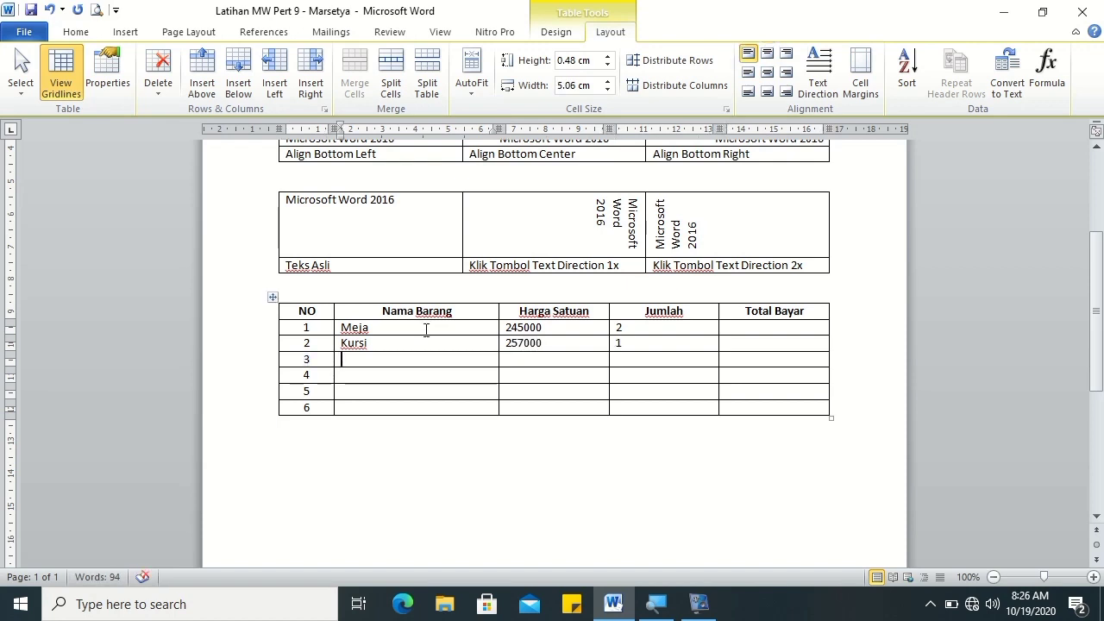
{"action": "type", "text": "Lemari"}
{"action": "key", "text": "Tab"}
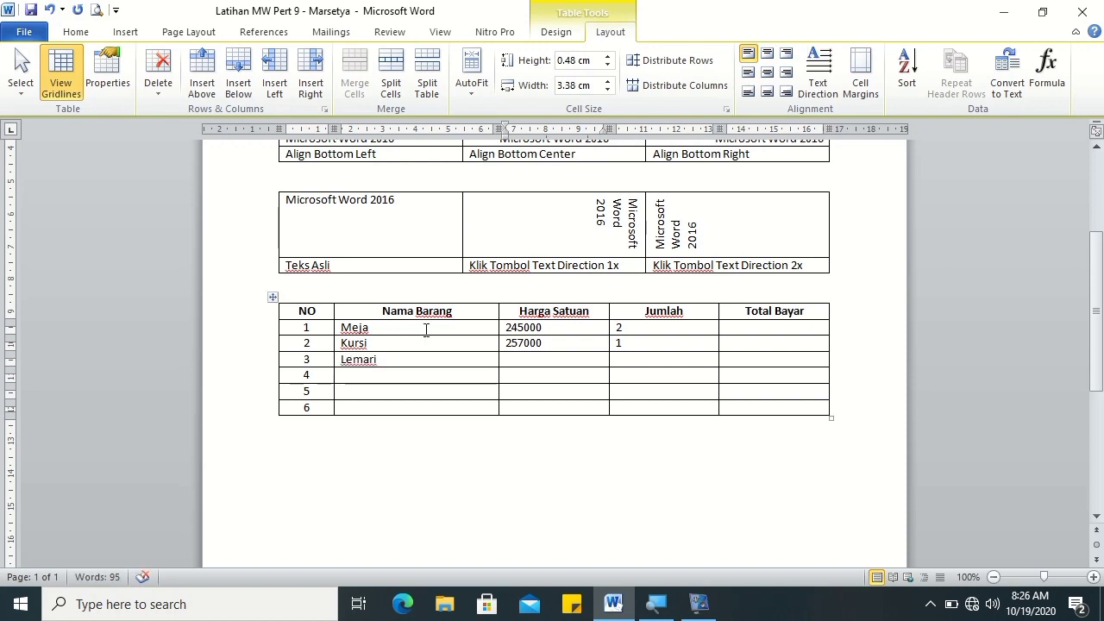
{"action": "type", "text": "2890"}
{"action": "key", "text": "Tab"}
{"action": "type", "text": "4"}
{"action": "key", "text": "Tab"}
{"action": "key", "text": "Tab"}
{"action": "key", "text": "Tab"}
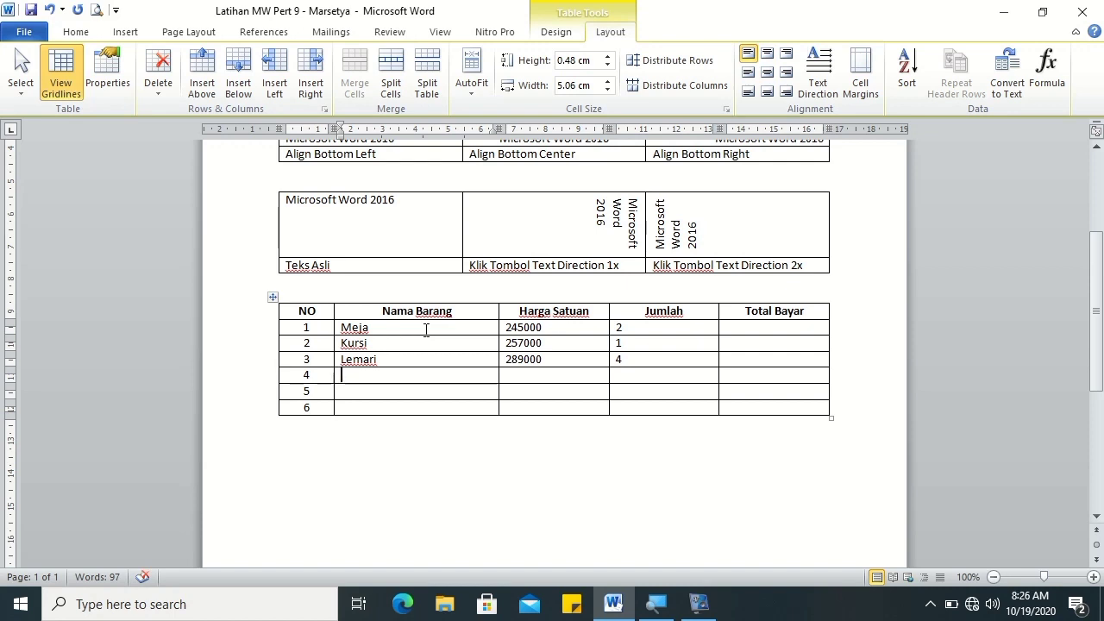
Step: Enter rows 4–6: AC 859000 ×5, Kipas Angin 159000 ×2, Kursi 450000 ×3
{"action": "type", "text": "AC"}
{"action": "key", "text": "Tab"}
{"action": "type", "text": "859000"}
{"action": "key", "text": "Tab"}
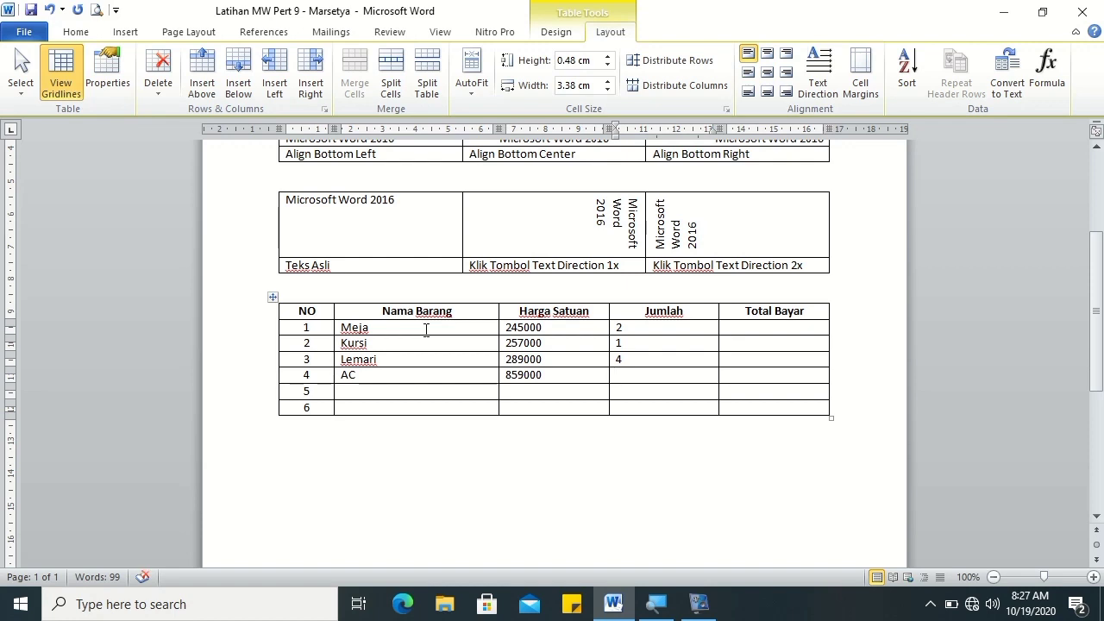
{"action": "type", "text": "5"}
{"action": "key", "text": "Tab"}
{"action": "key", "text": "Tab"}
{"action": "key", "text": "Tab"}
{"action": "type", "text": "Kipas Angin"}
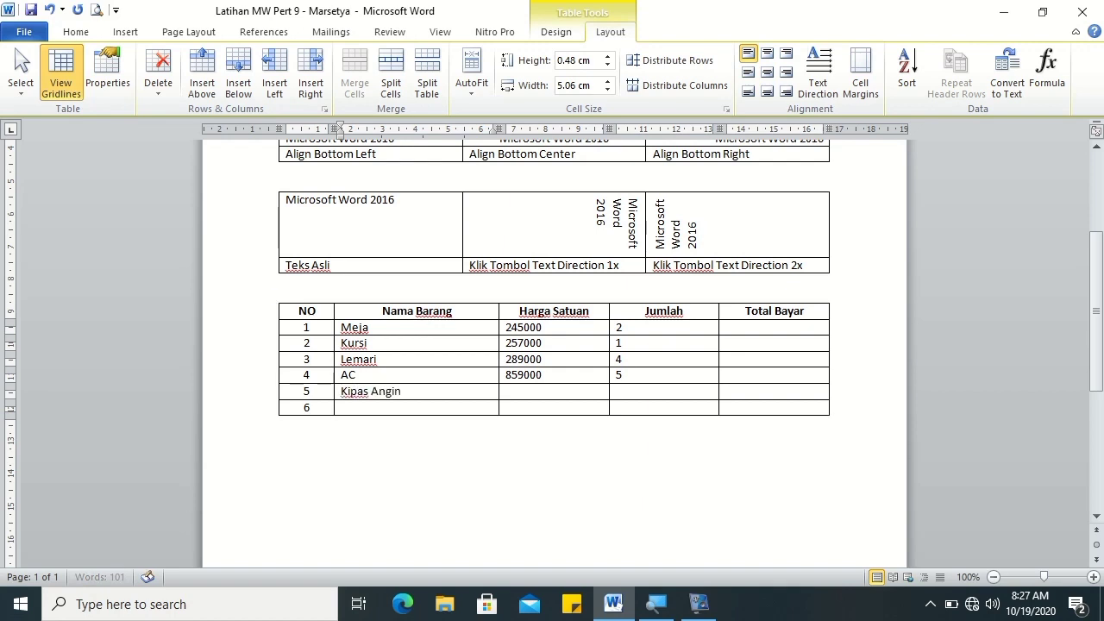
{"action": "key", "text": "Tab"}
{"action": "type", "text": "1590"}
{"action": "key", "text": "Tab"}
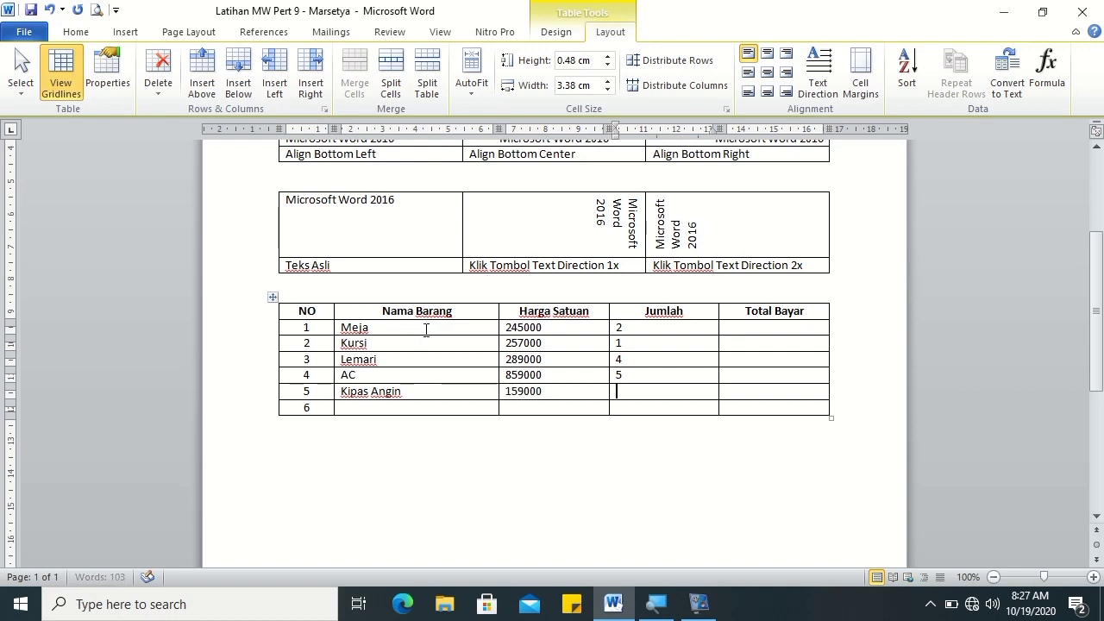
{"action": "type", "text": "2"}
{"action": "key", "text": "Tab"}
{"action": "key", "text": "Tab"}
{"action": "key", "text": "Tab"}
{"action": "type", "text": "Kursi"}
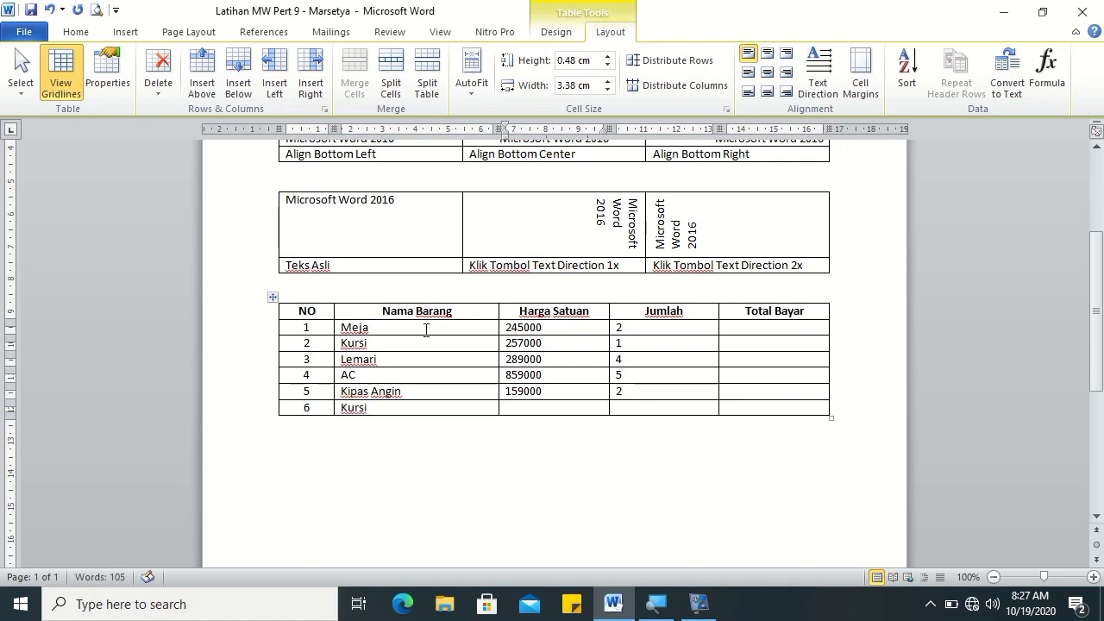
{"action": "type", "text": "45000"}
{"action": "type", "text": "0000"}
{"action": "key", "text": "Tab"}
{"action": "type", "text": "3"}
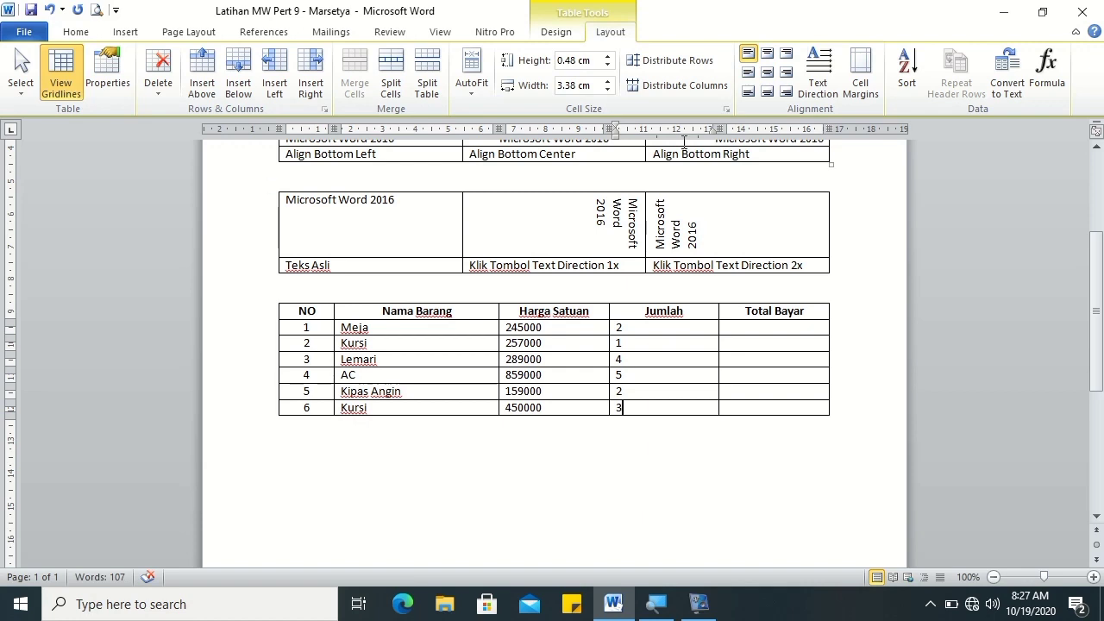
Step: Add a seventh row below Kursi and type Total Keseluruhan in its Nama Barang cell
{"action": "left_click", "coordinate": [825, 403]}
{"action": "left_click", "coordinate": [241, 86]}
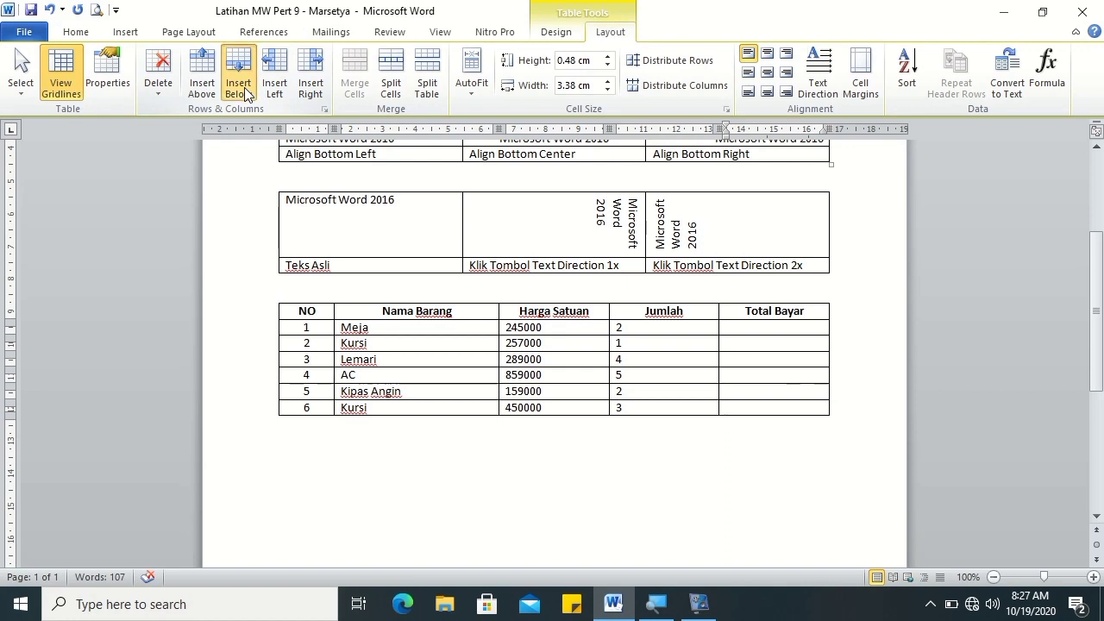
{"action": "left_click", "coordinate": [319, 427]}
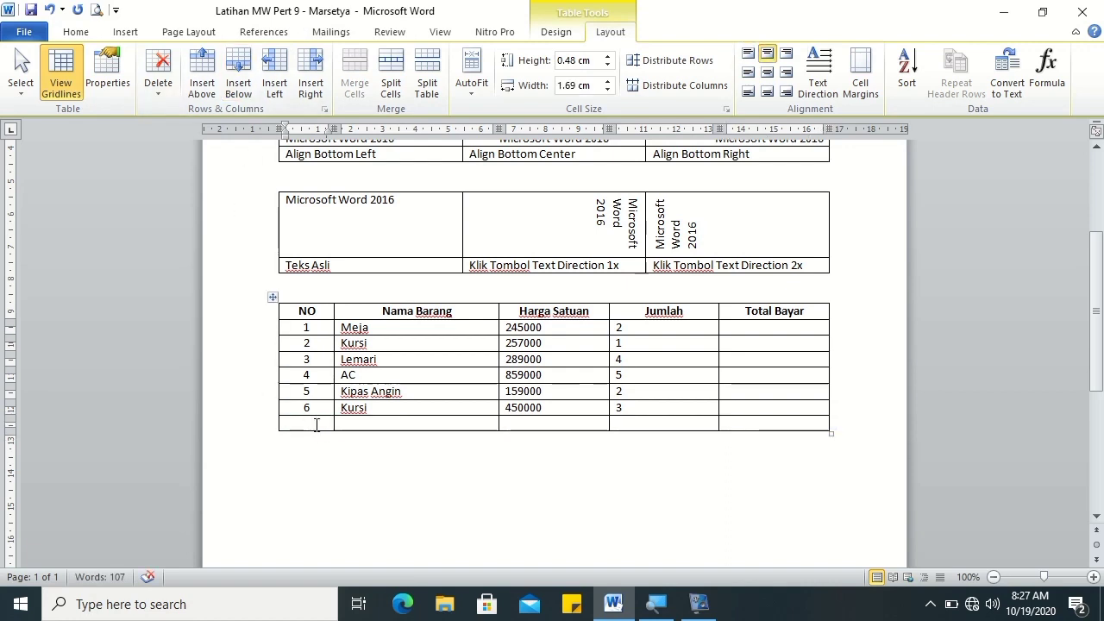
{"action": "type", "text": "Total"}
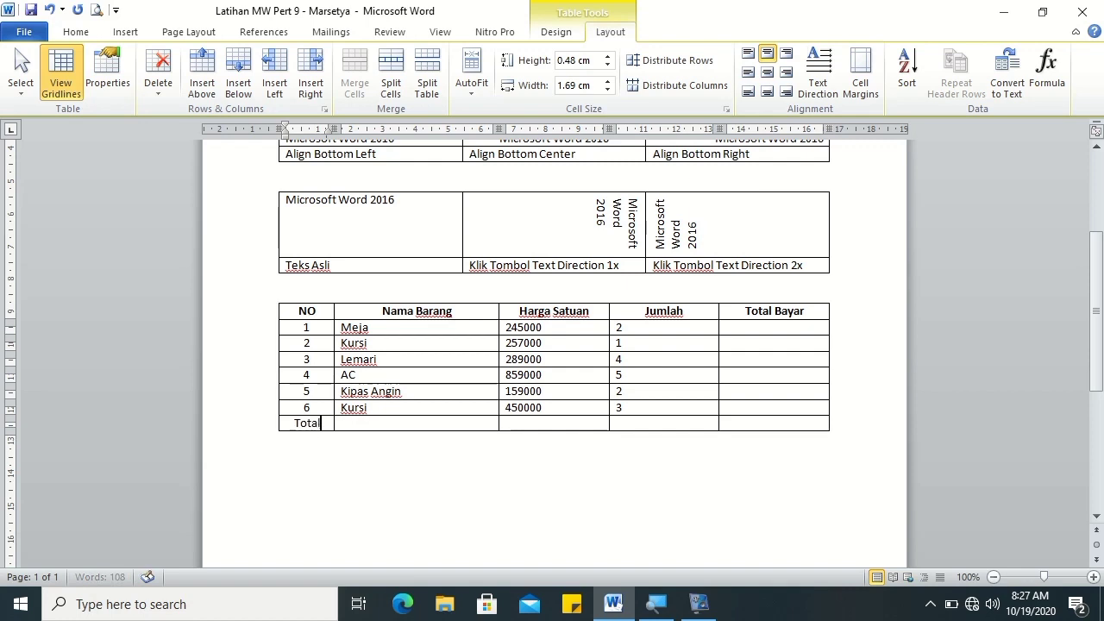
{"action": "double_click", "coordinate": [307, 422]}
{"action": "key", "text": "Delete"}
{"action": "key", "text": "Tab"}
{"action": "type", "text": "Tot"}
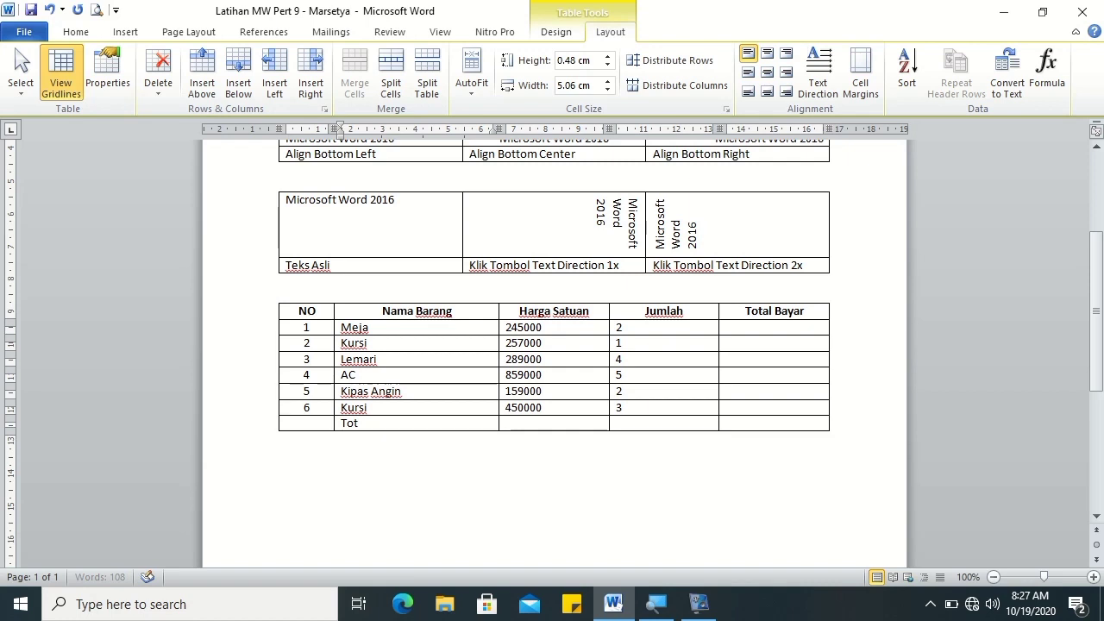
{"action": "type", "text": "al Keseluruha"}
{"action": "type", "text": "n"}
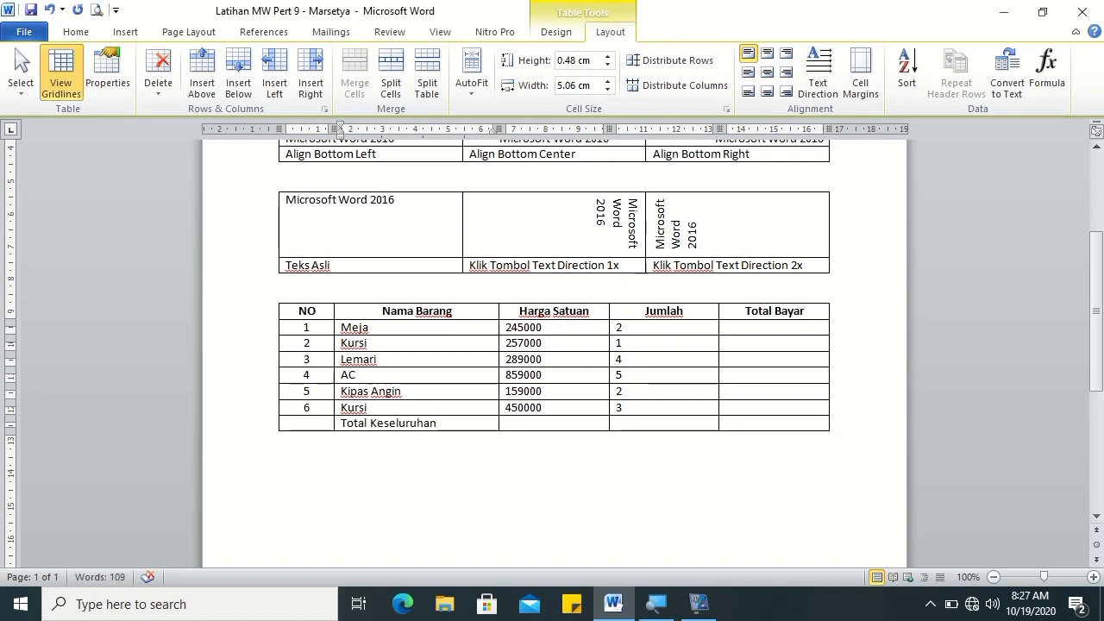
Step: Merge the last row's first four cells and make Total Keseluruhan centred and bold
{"action": "left_click_drag", "start_coordinate": [310, 424], "coordinate": [639, 417]}
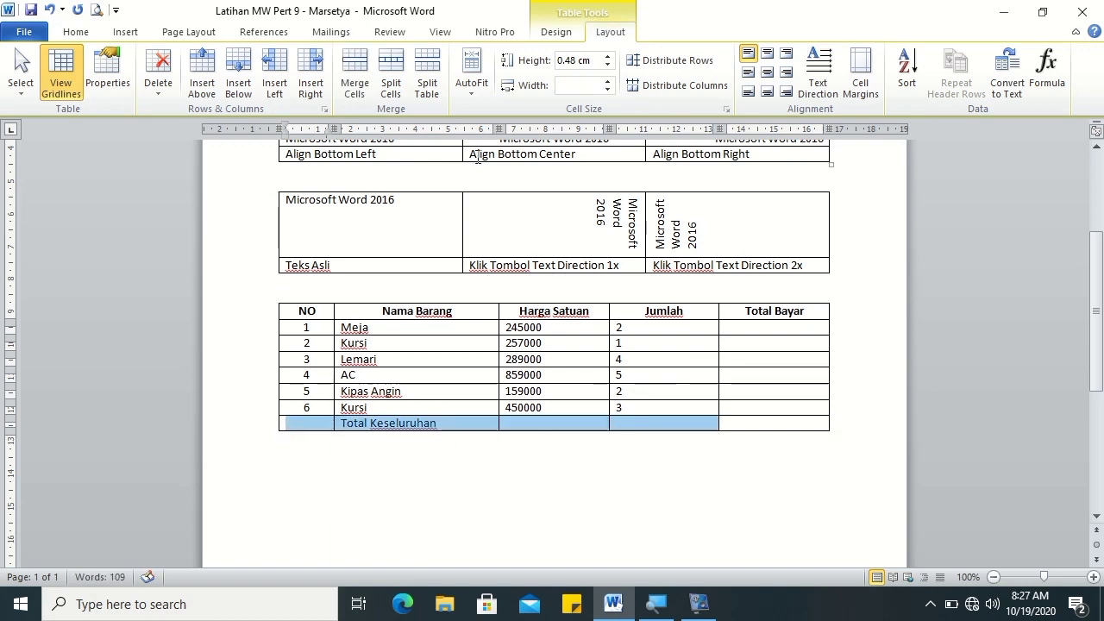
{"action": "left_click", "coordinate": [354, 84]}
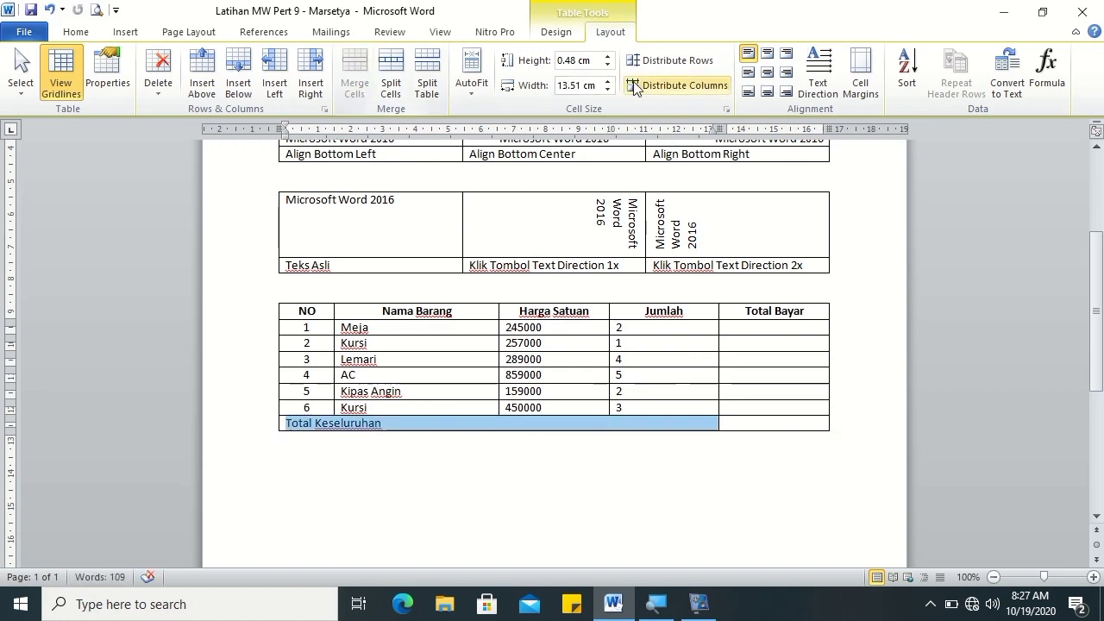
{"action": "left_click", "coordinate": [766, 53]}
{"action": "key", "text": "ctrl+b"}
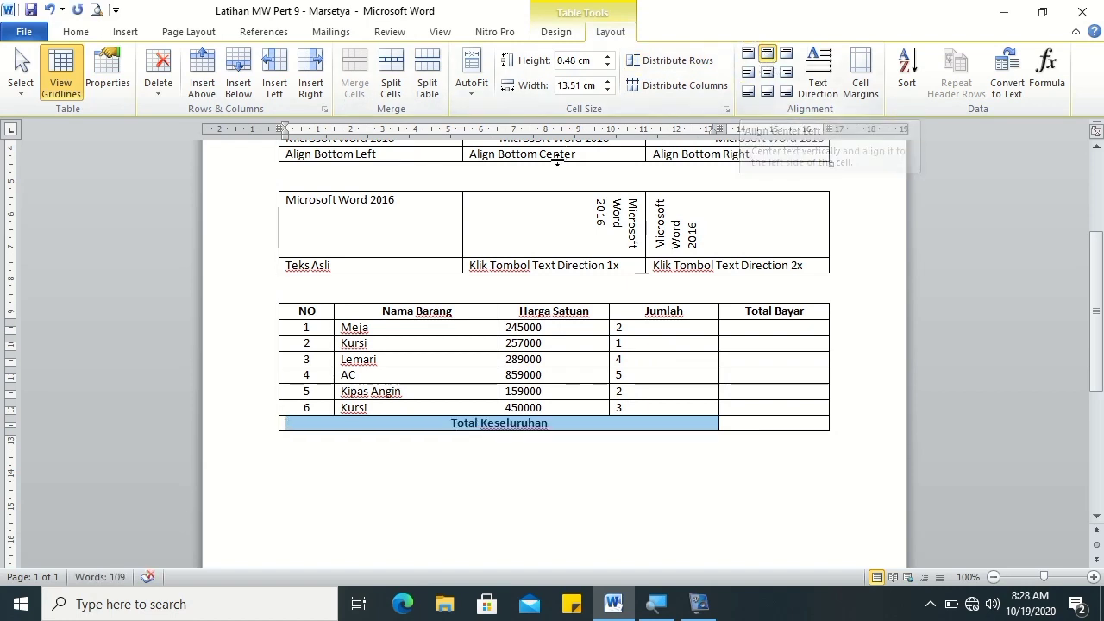
{"action": "left_click", "coordinate": [397, 312]}
{"action": "left_click", "coordinate": [308, 319]}
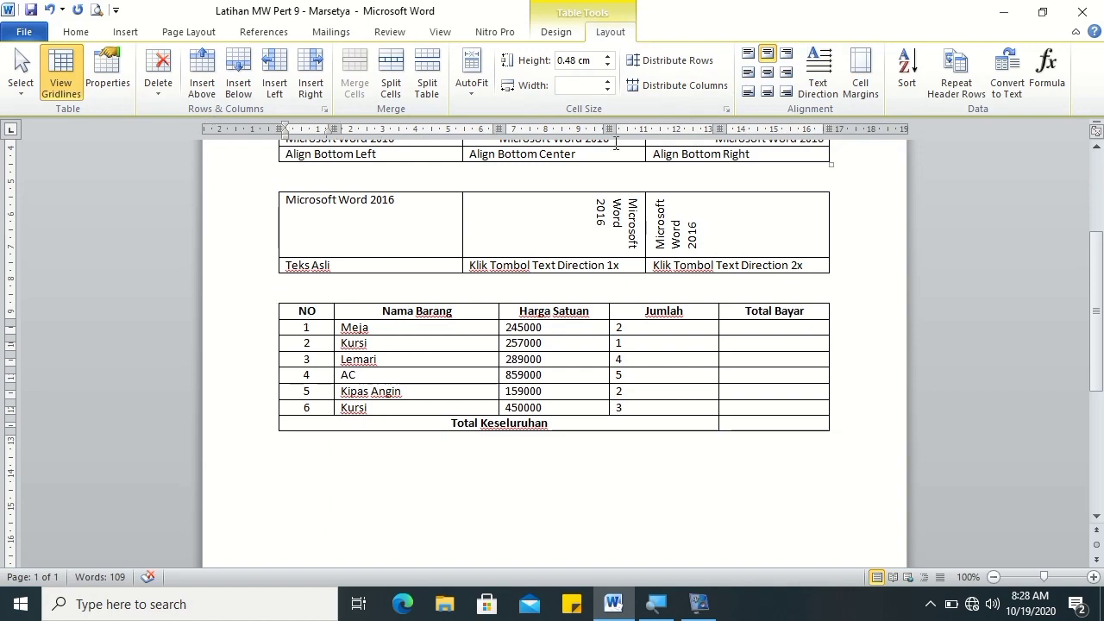
{"action": "left_click", "coordinate": [75, 33]}
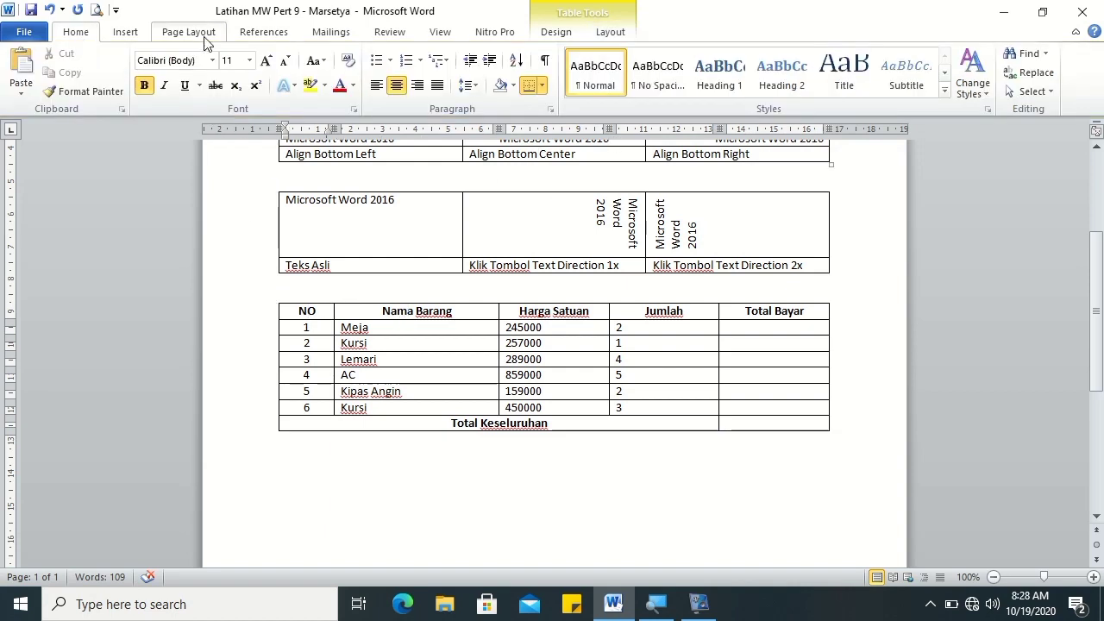
{"action": "mouse_move", "coordinate": [306, 311]}
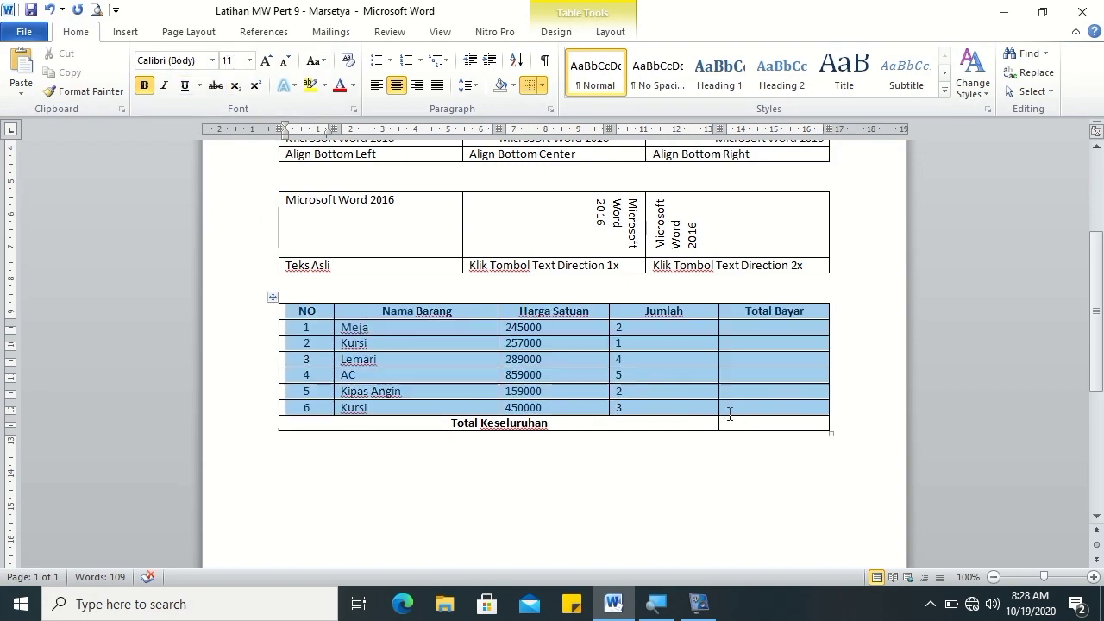
Step: Set the whole price table's text to 12 pt
{"action": "left_click_drag", "start_coordinate": [301, 315], "coordinate": [733, 422]}
{"action": "key", "text": "ctrl+c"}
{"action": "left_click", "coordinate": [241, 59]}
{"action": "type", "text": "12"}
{"action": "key", "text": "Return"}
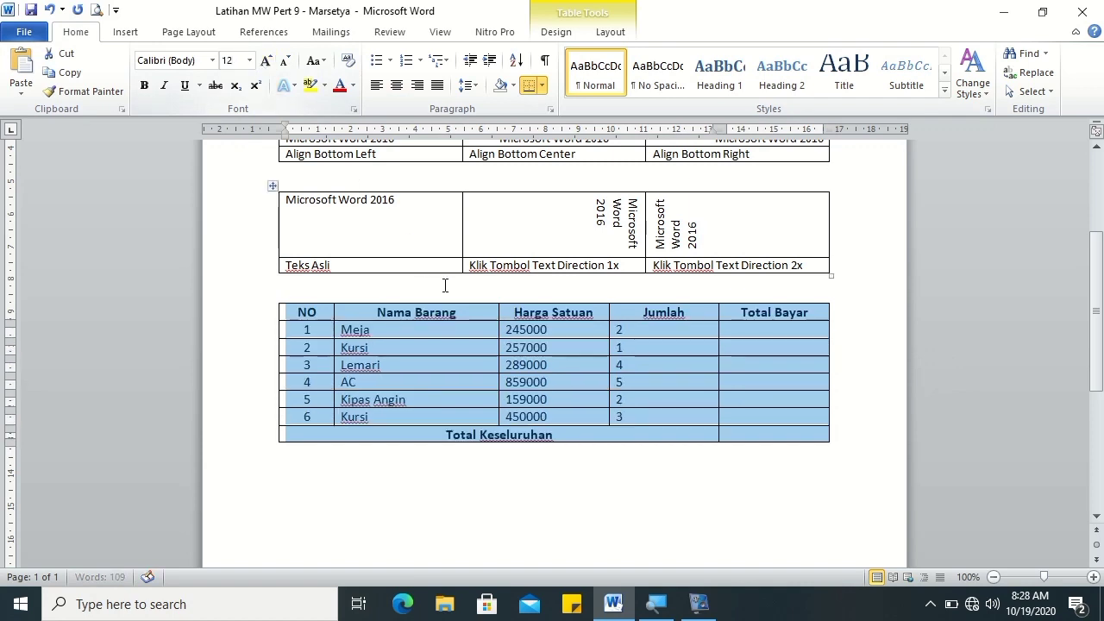
{"action": "left_click", "coordinate": [474, 345]}
Step: Centre the Harga Satuan and Jumlah values
{"action": "left_click_drag", "start_coordinate": [522, 332], "coordinate": [609, 407]}
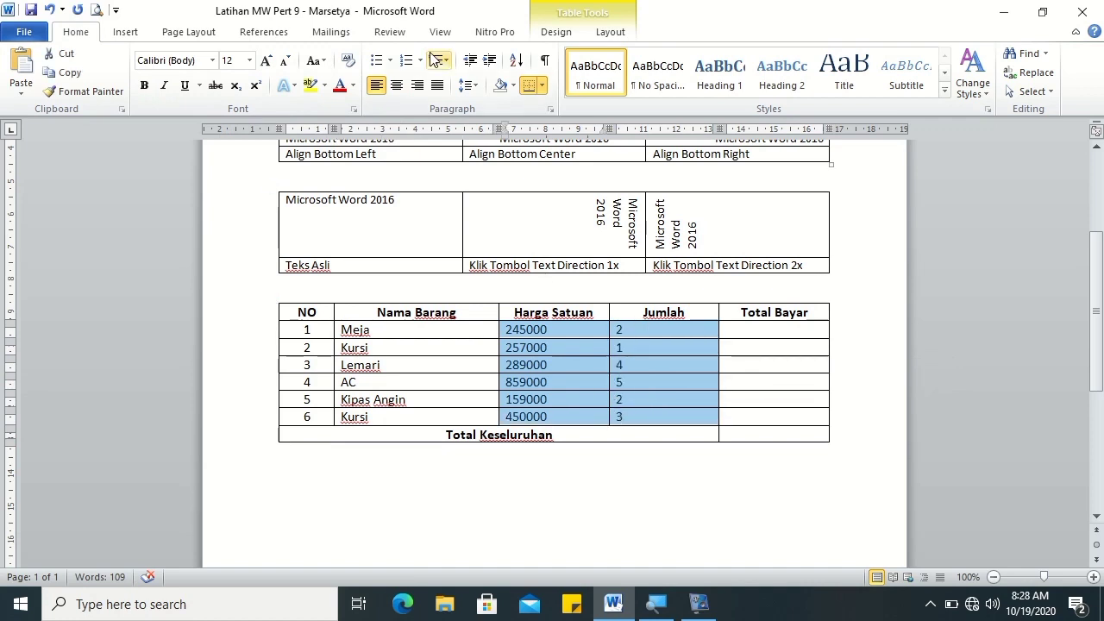
{"action": "left_click", "coordinate": [396, 84]}
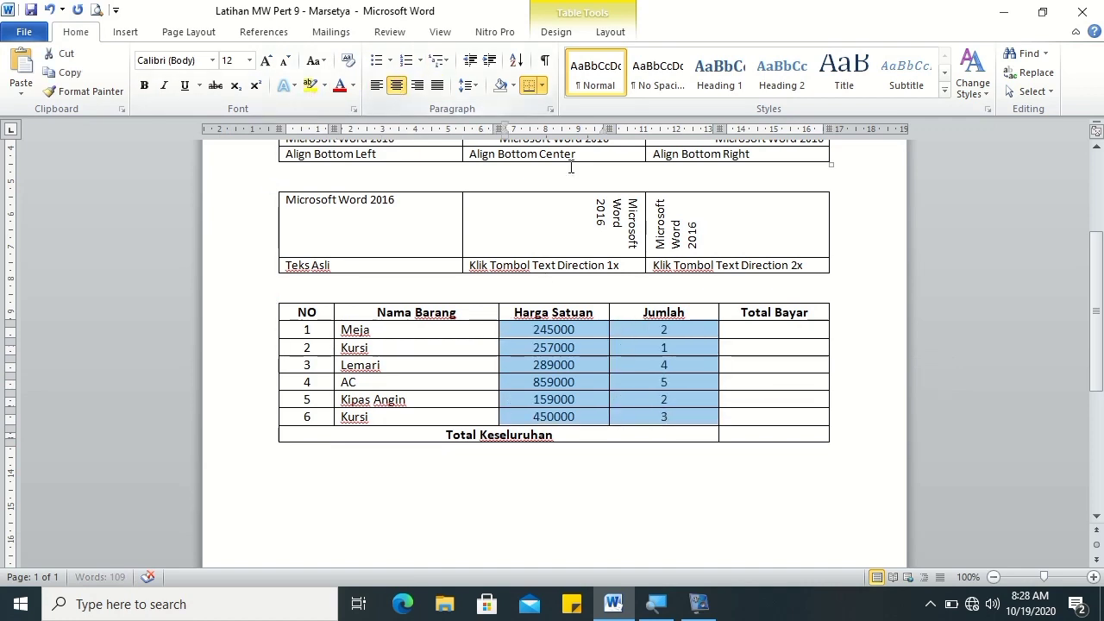
{"action": "left_click", "coordinate": [748, 332]}
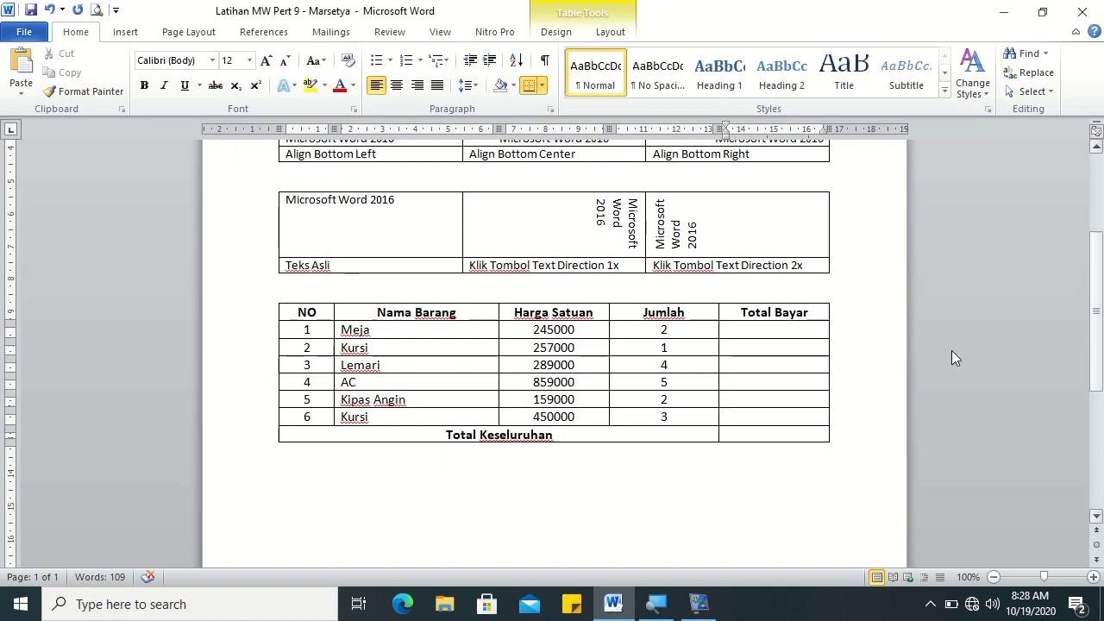
{"action": "left_click", "coordinate": [609, 33]}
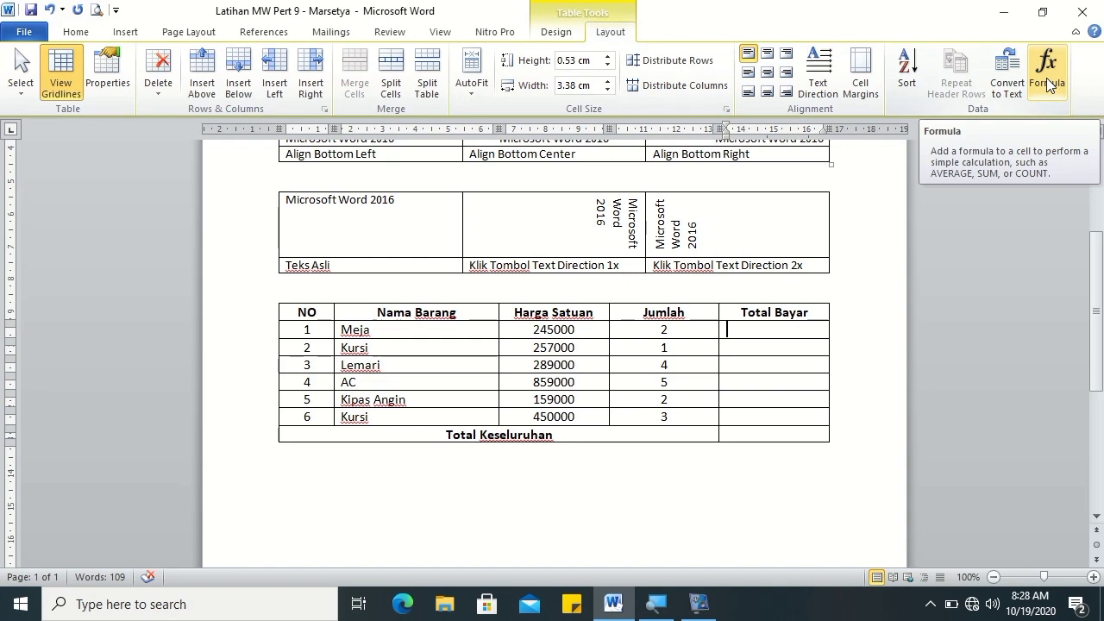
{"action": "mouse_move", "coordinate": [554, 370]}
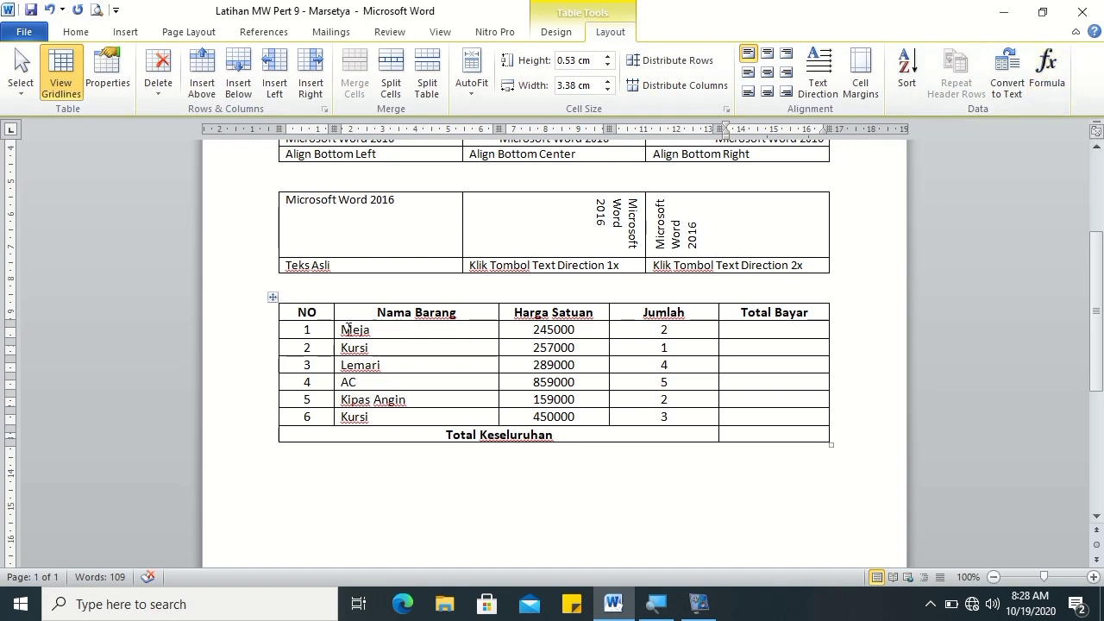
Step: Copy the whole price table and paste the duplicate directly below it
{"action": "left_click", "coordinate": [272, 297]}
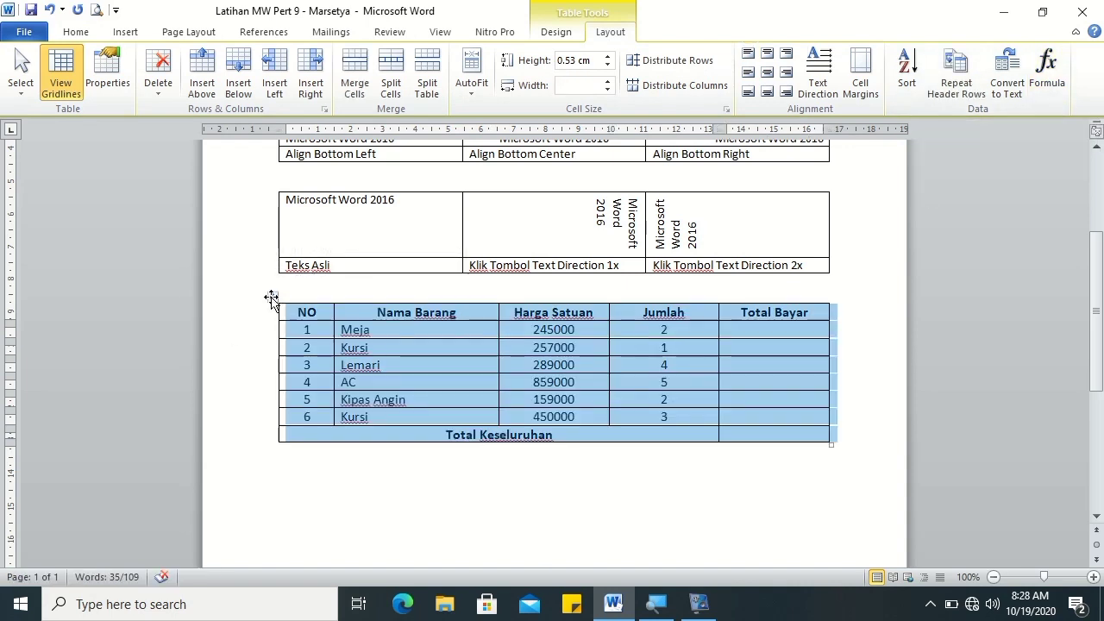
{"action": "scroll", "coordinate": [338, 417], "scroll_direction": "down", "scroll_amount": 2}
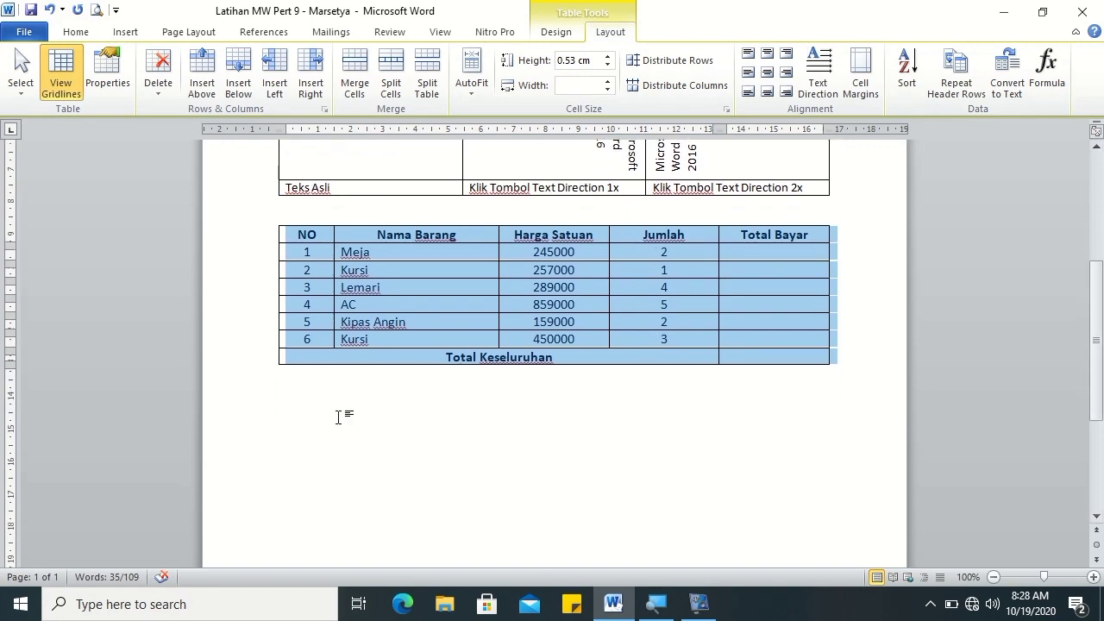
{"action": "left_click", "coordinate": [338, 416]}
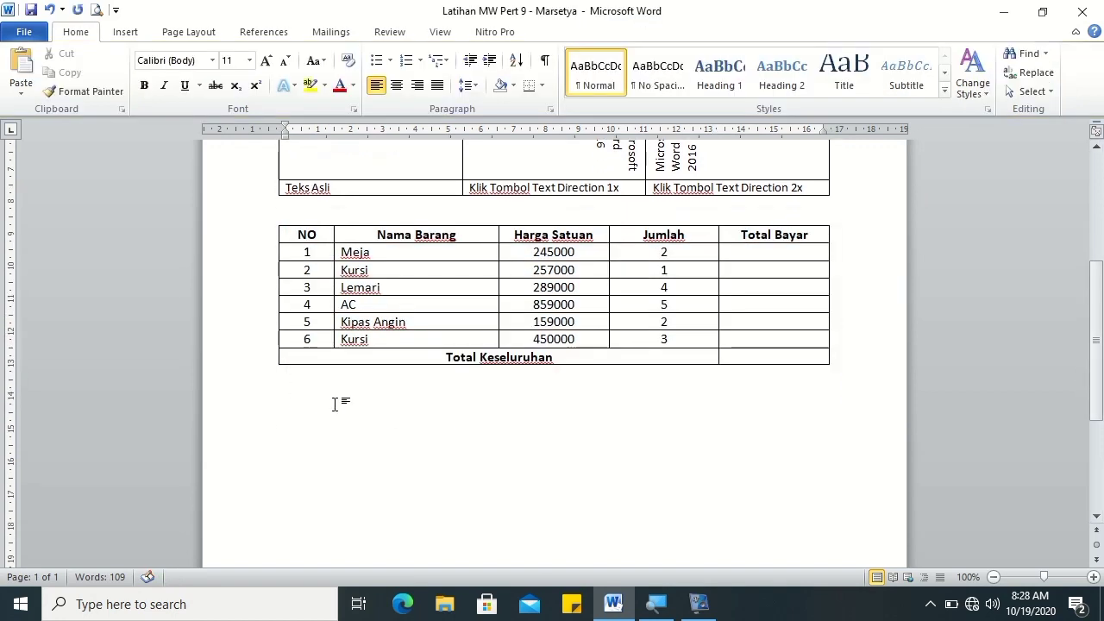
{"action": "key", "text": "ctrl+v"}
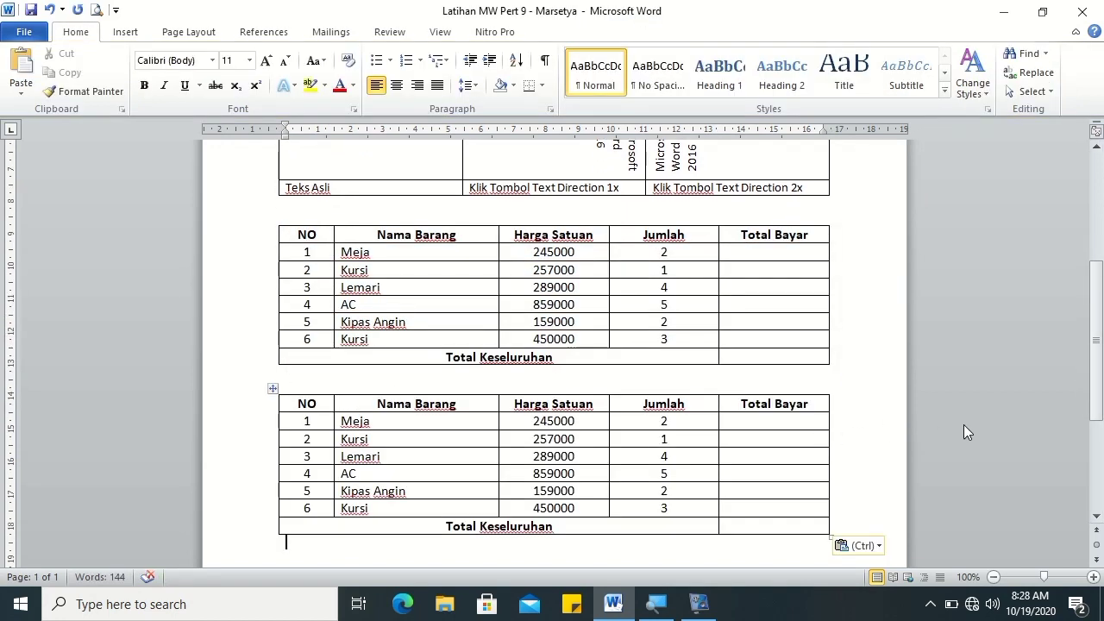
{"action": "left_click_drag", "start_coordinate": [1099, 401], "coordinate": [1099, 369]}
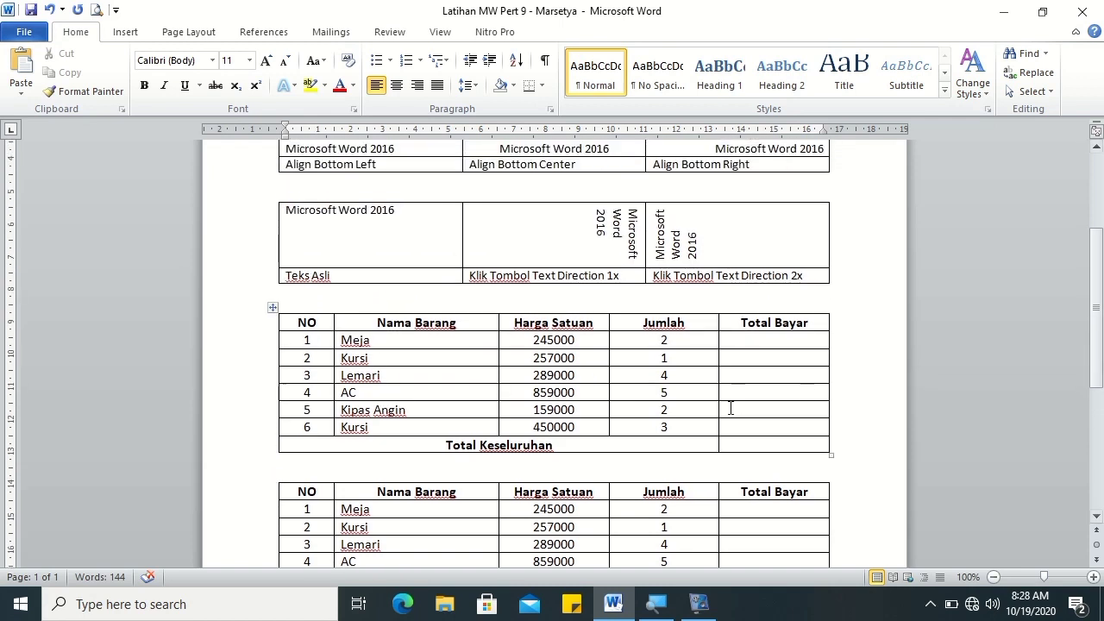
{"action": "left_click", "coordinate": [764, 343]}
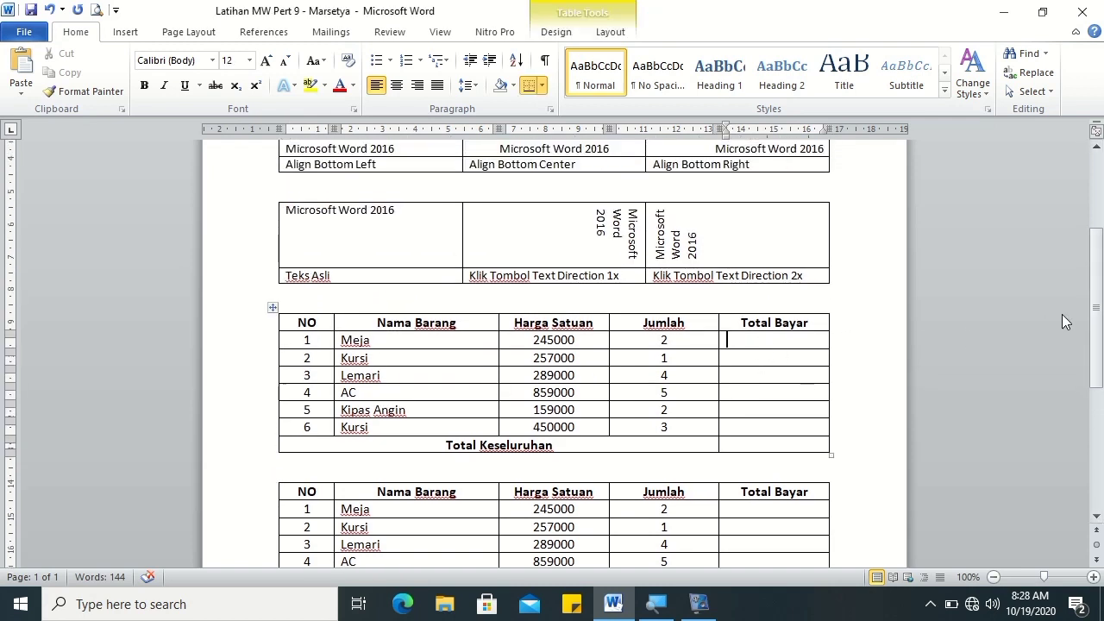
{"action": "scroll", "coordinate": [1091, 258], "scroll_direction": "up", "scroll_amount": 1}
Step: Replace the suggested SUM with a =PRODUCT(LEFT) formula in #,##0.00 format in the first Total Bayar cell
{"action": "left_click", "coordinate": [610, 32]}
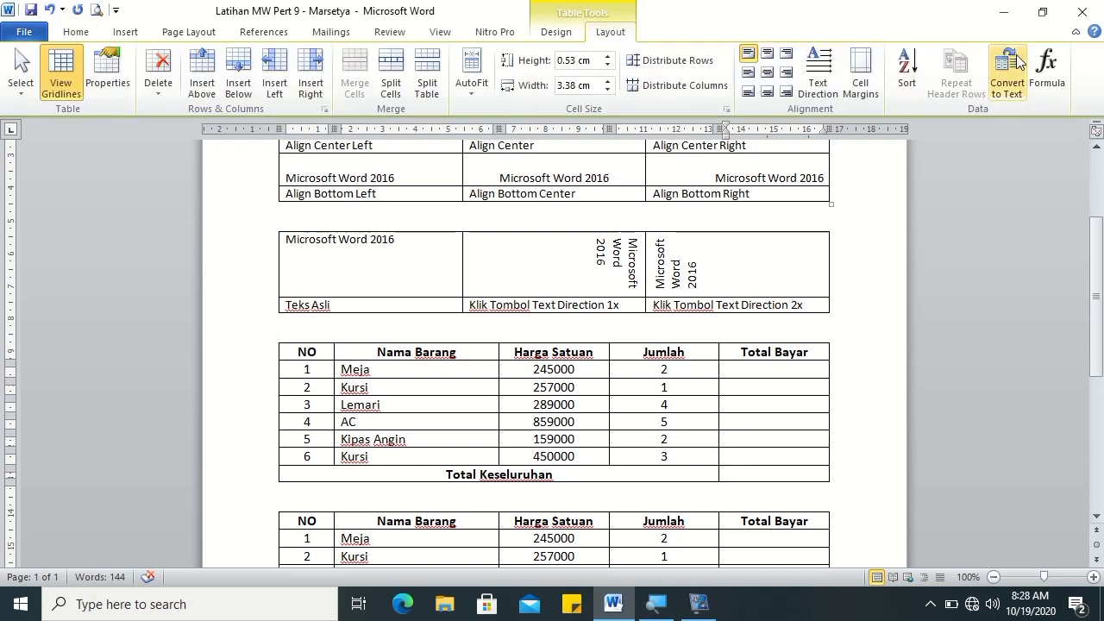
{"action": "left_click", "coordinate": [1050, 74]}
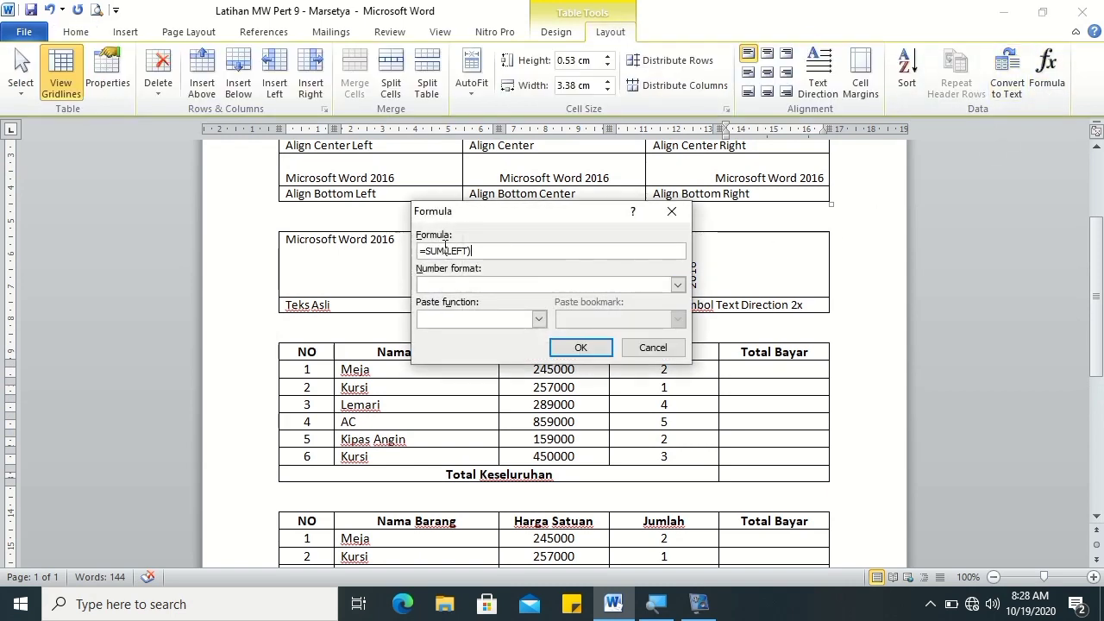
{"action": "key", "text": "BackSpace"}
{"action": "left_click_drag", "start_coordinate": [451, 255], "coordinate": [423, 251]}
{"action": "key", "text": "BackSpace"}
{"action": "left_click", "coordinate": [538, 320]}
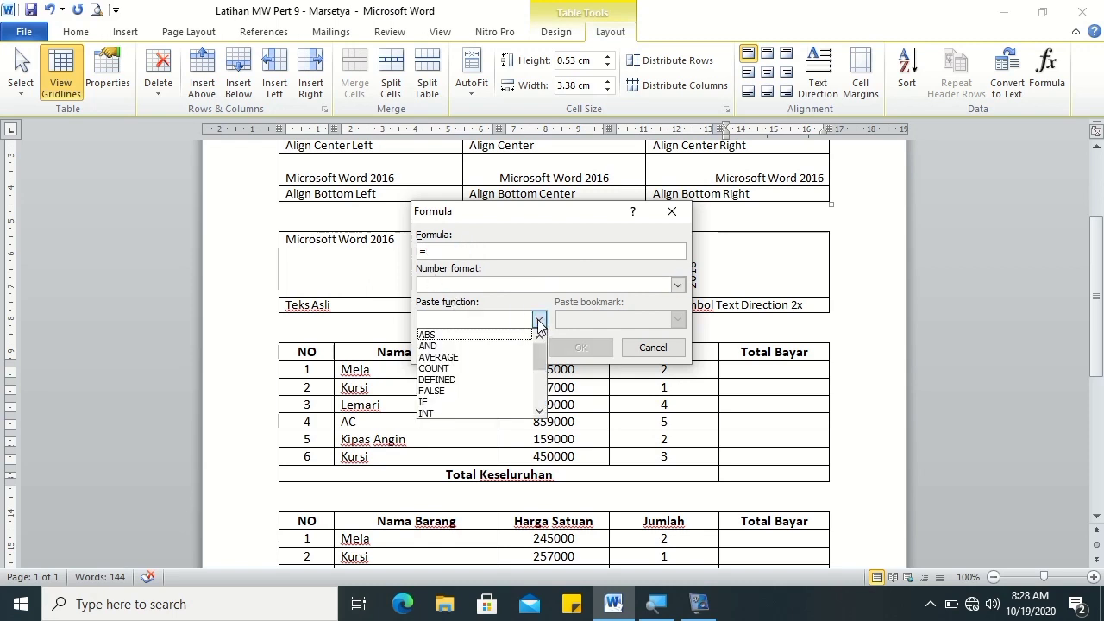
{"action": "scroll", "coordinate": [508, 379], "scroll_direction": "down", "scroll_amount": 3}
{"action": "scroll", "coordinate": [509, 388], "scroll_direction": "down", "scroll_amount": 1}
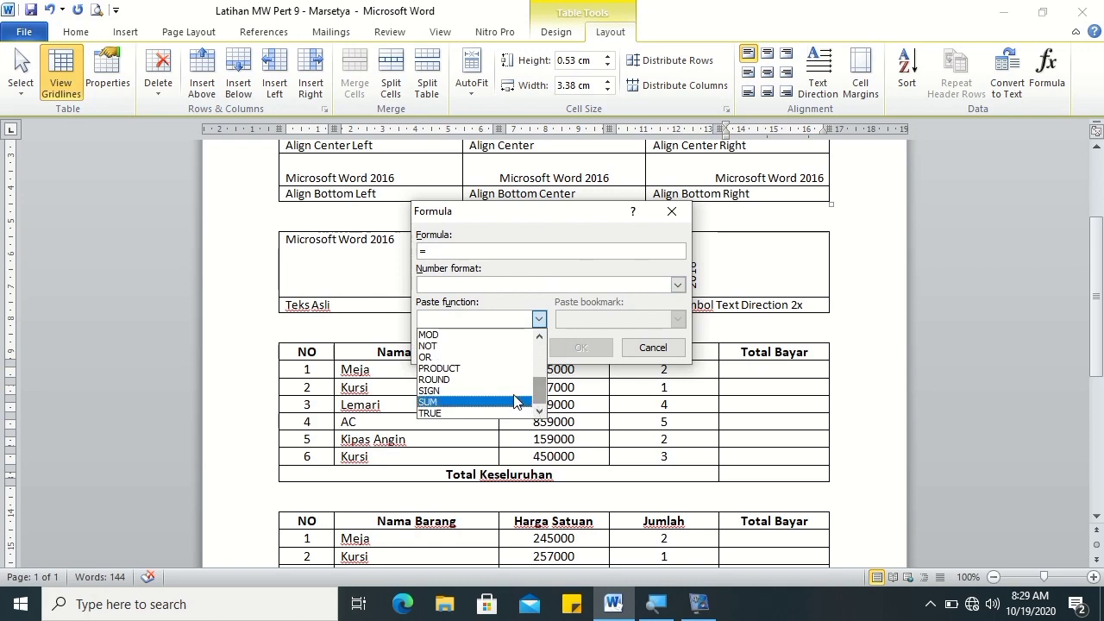
{"action": "left_click", "coordinate": [505, 368]}
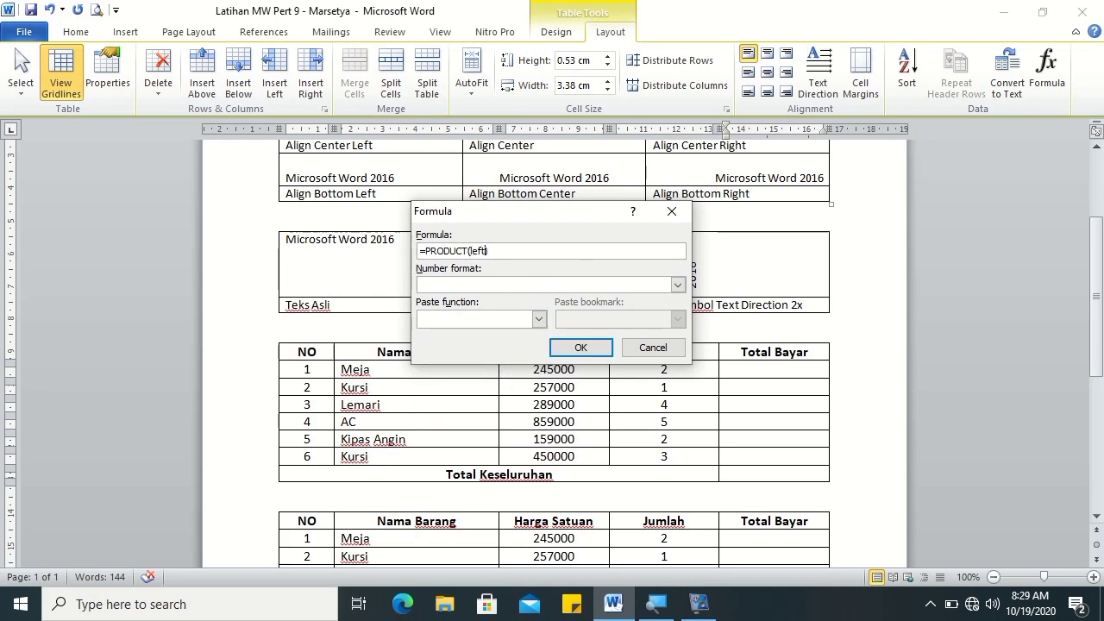
{"action": "left_click", "coordinate": [678, 284]}
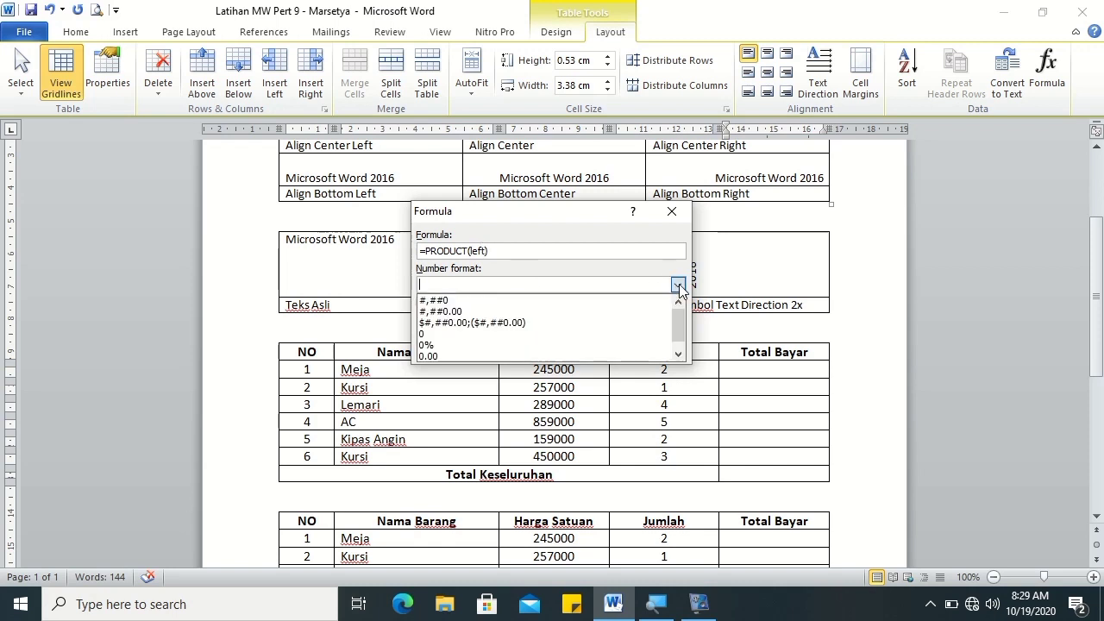
{"action": "left_click", "coordinate": [651, 316]}
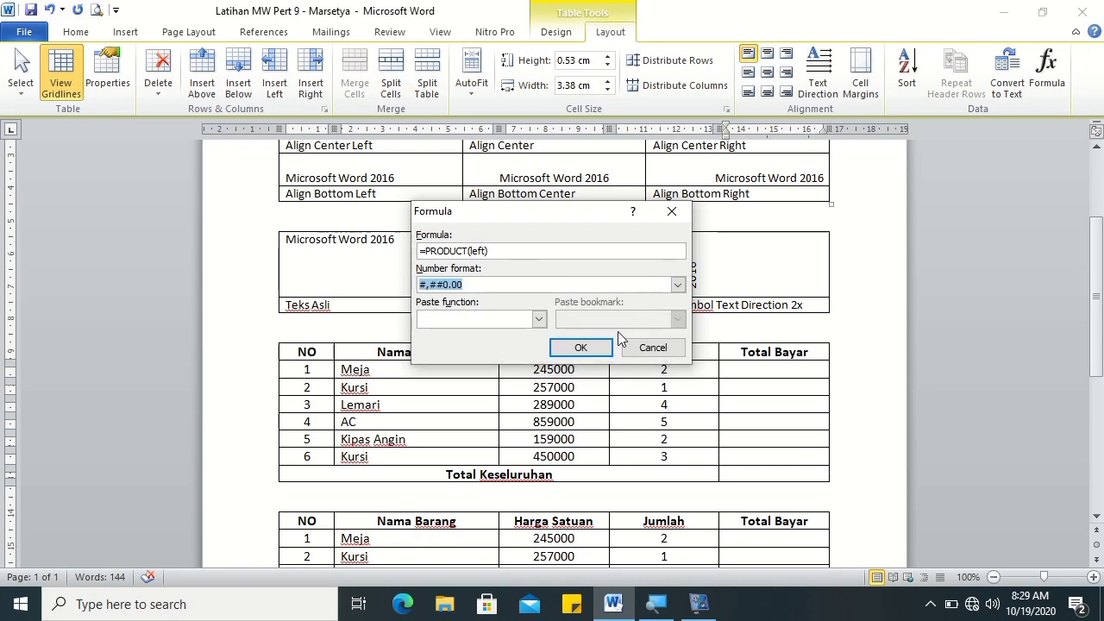
{"action": "left_click", "coordinate": [587, 345]}
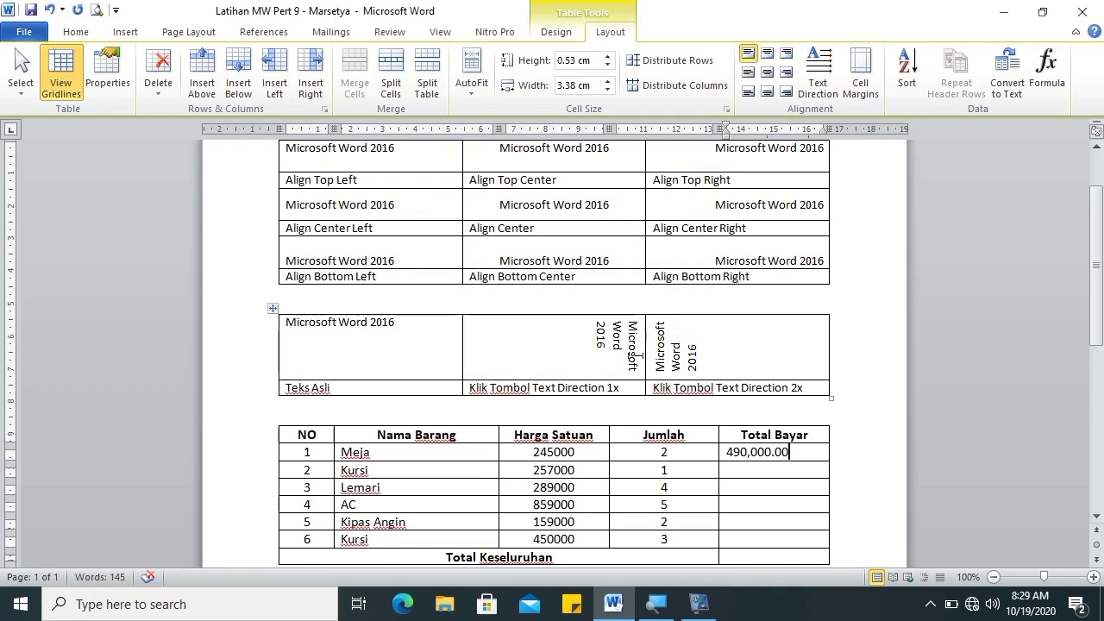
Step: Align the Total Bayar column, down to the total row, top right
{"action": "left_click_drag", "start_coordinate": [757, 453], "coordinate": [772, 556]}
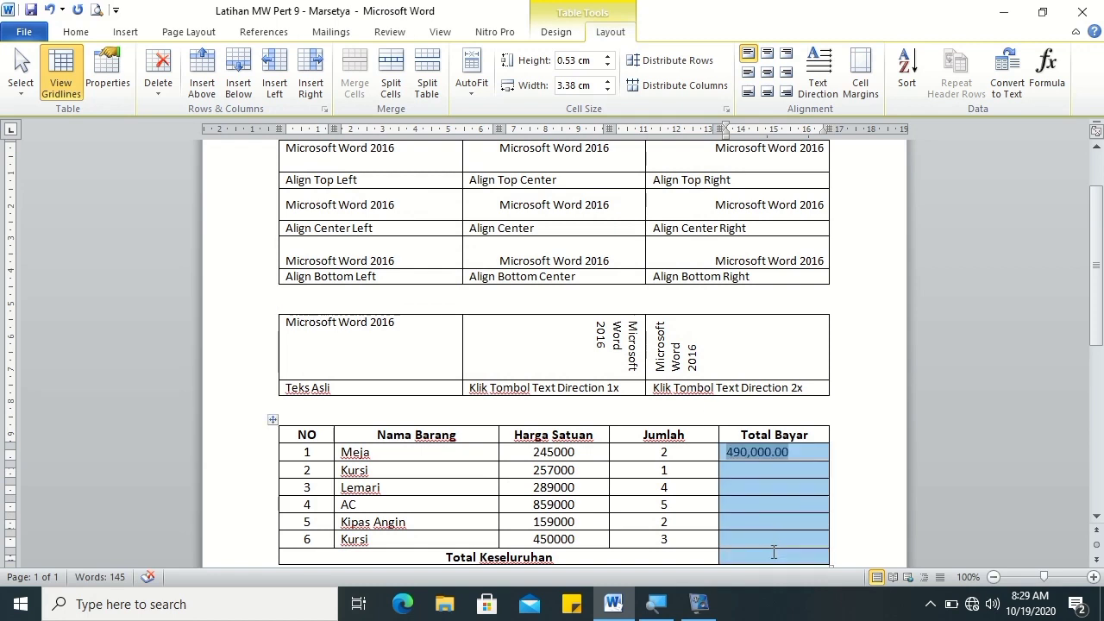
{"action": "left_click", "coordinate": [785, 52]}
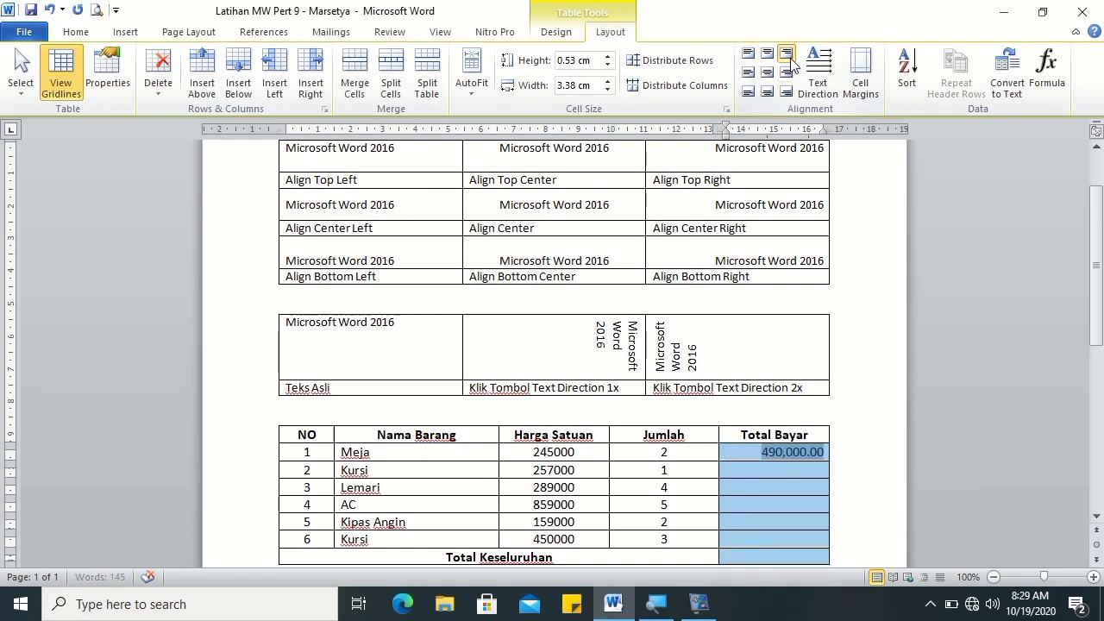
{"action": "left_click", "coordinate": [746, 468]}
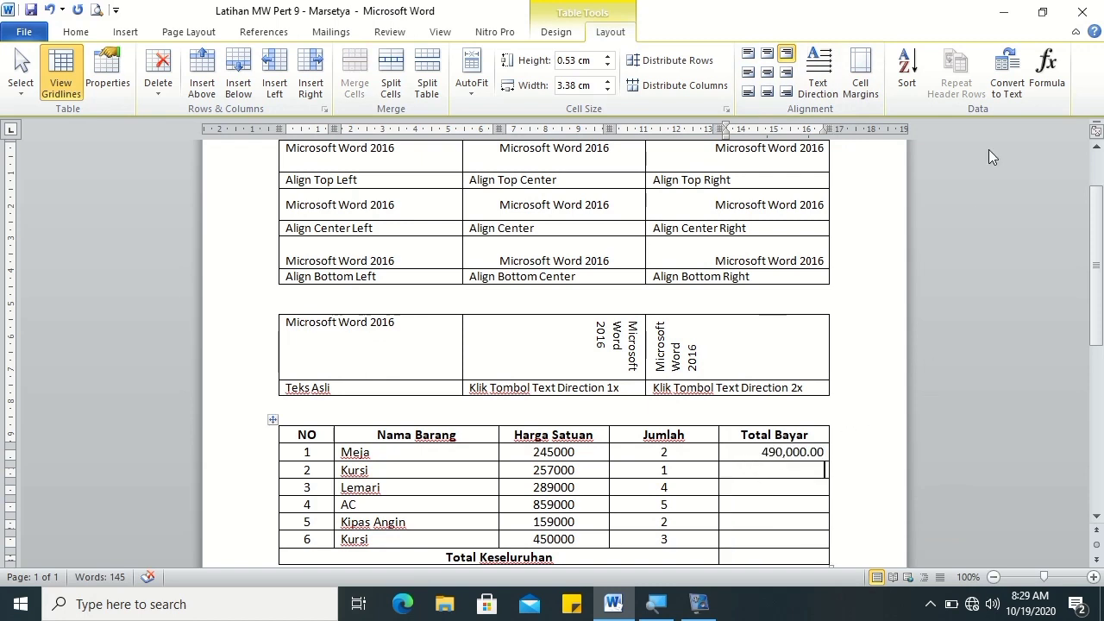
Step: Place the cursor in the empty Kursi Total Bayar cell, dismissing an unused formula dialog
{"action": "left_click", "coordinate": [1046, 71]}
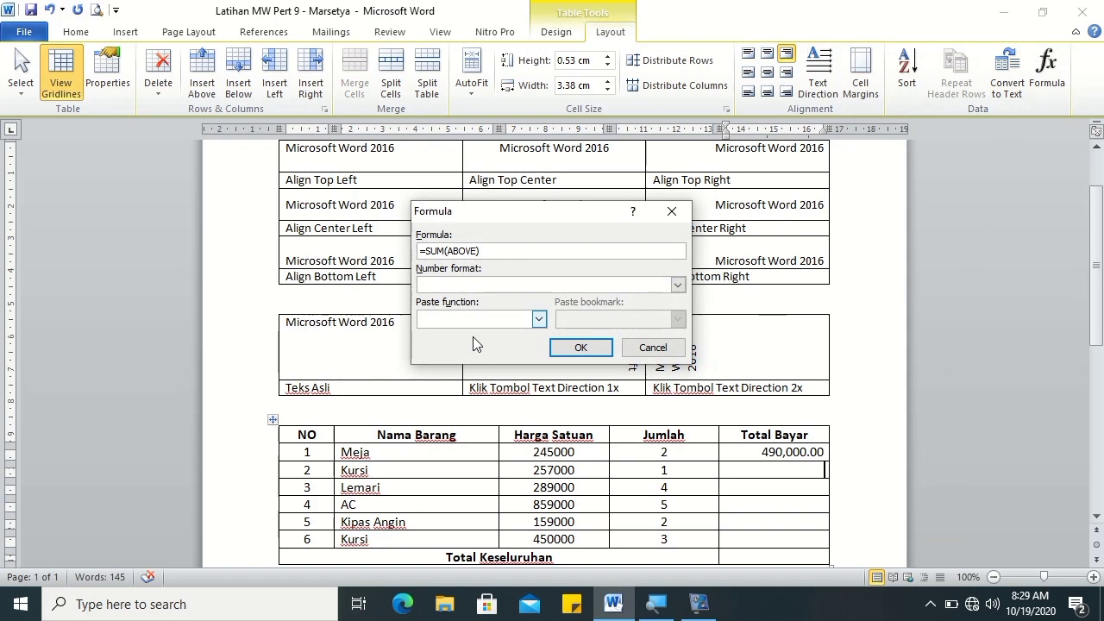
{"action": "left_click", "coordinate": [643, 345]}
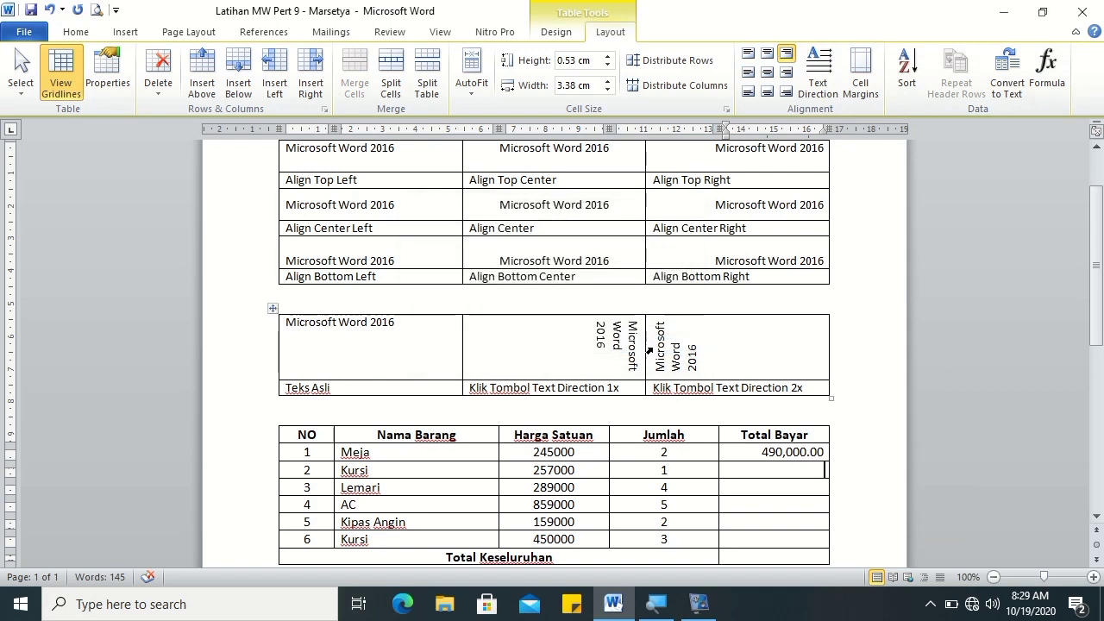
{"action": "left_click", "coordinate": [724, 469]}
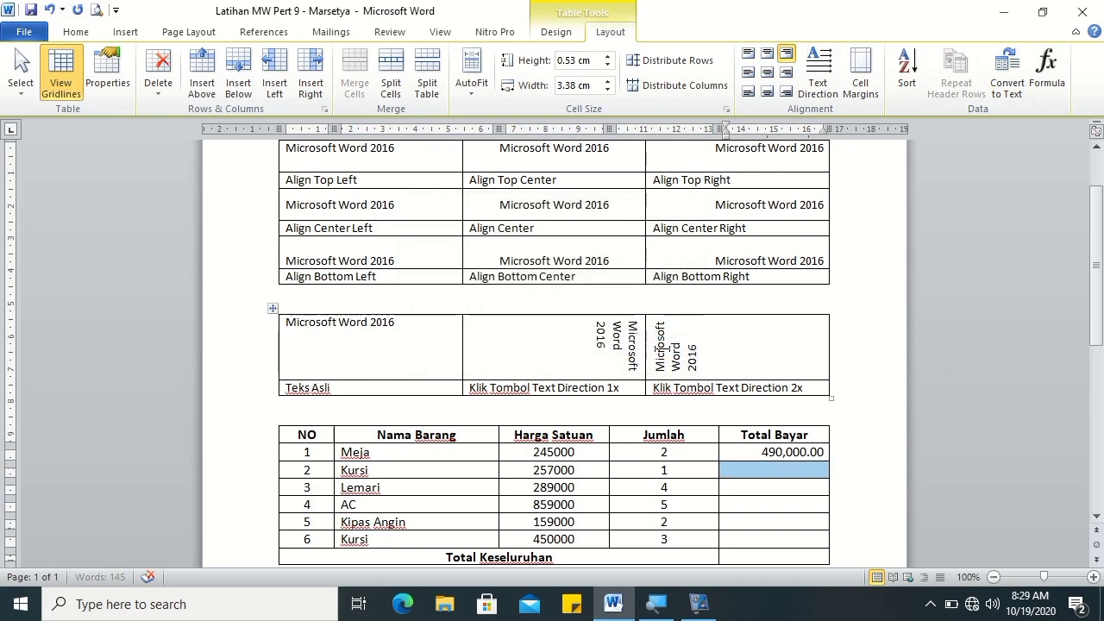
{"action": "left_click", "coordinate": [806, 452]}
{"action": "double_click", "coordinate": [806, 452]}
{"action": "left_click", "coordinate": [806, 469]}
{"action": "double_click", "coordinate": [805, 470]}
{"action": "left_click", "coordinate": [799, 455]}
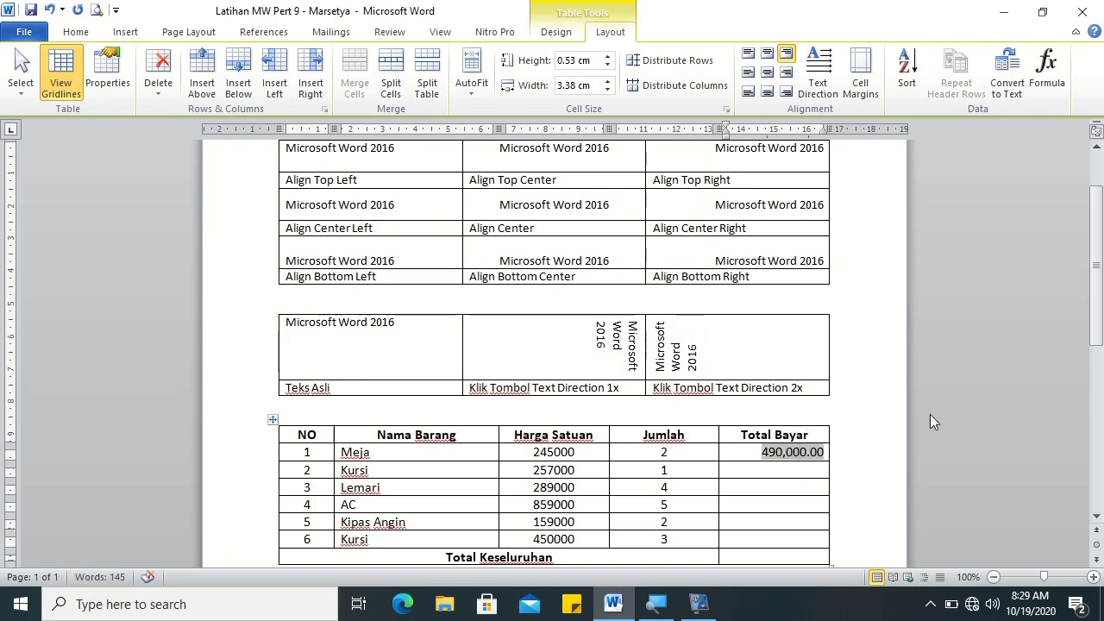
{"action": "scroll", "coordinate": [949, 380], "scroll_direction": "down", "scroll_amount": 3}
{"action": "left_click", "coordinate": [792, 377]}
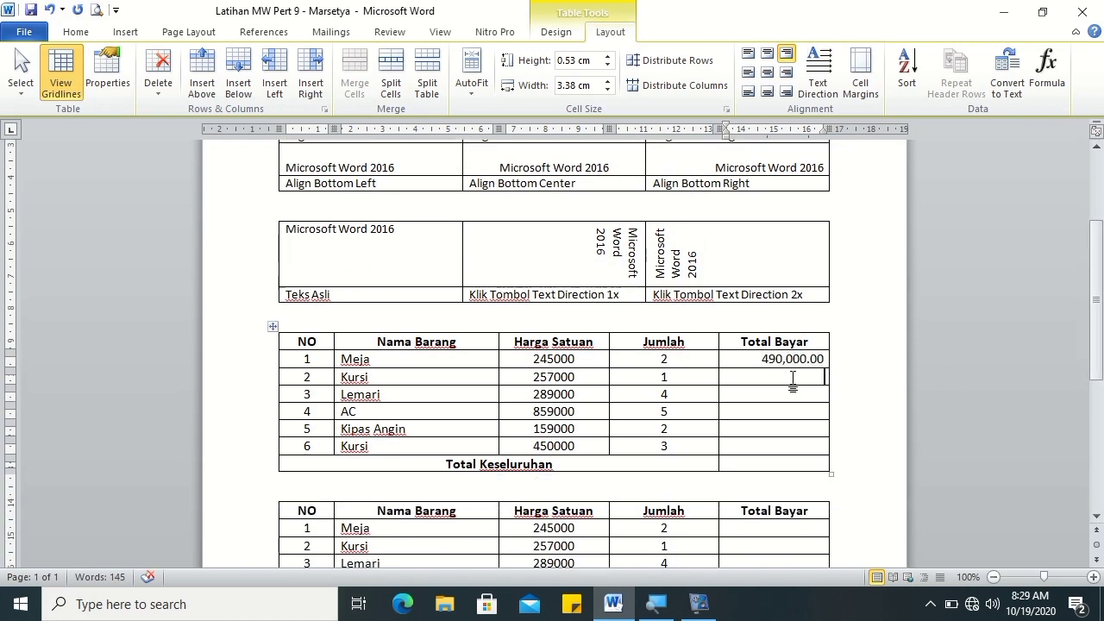
Step: Give the Kursi total a =PRODUCT(LEFT) formula in #,##0.00 format, showing 257,000.00
{"action": "left_click", "coordinate": [1046, 73]}
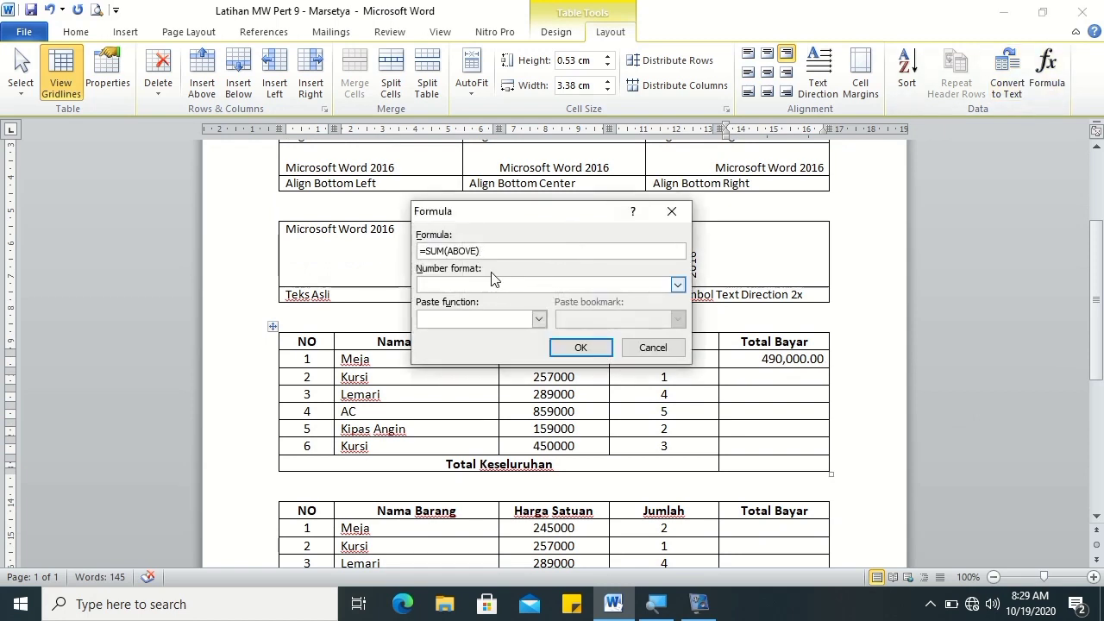
{"action": "left_click_drag", "start_coordinate": [509, 251], "coordinate": [424, 251]}
{"action": "key", "text": "BackSpace"}
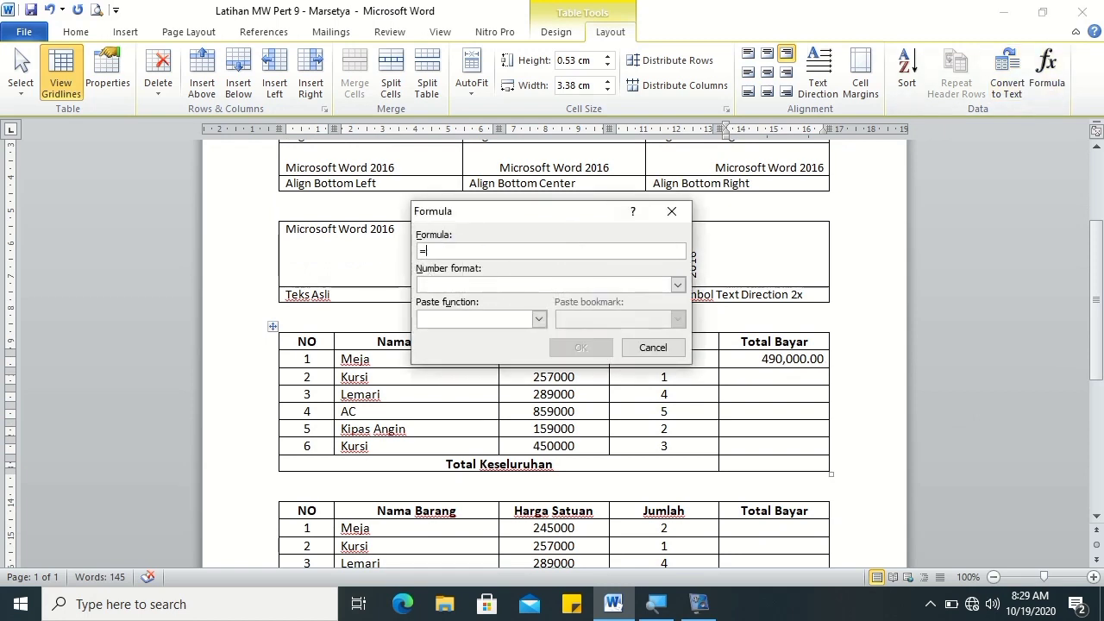
{"action": "left_click", "coordinate": [538, 319]}
{"action": "left_click_drag", "start_coordinate": [539, 342], "coordinate": [538, 390]}
{"action": "left_click", "coordinate": [483, 402]}
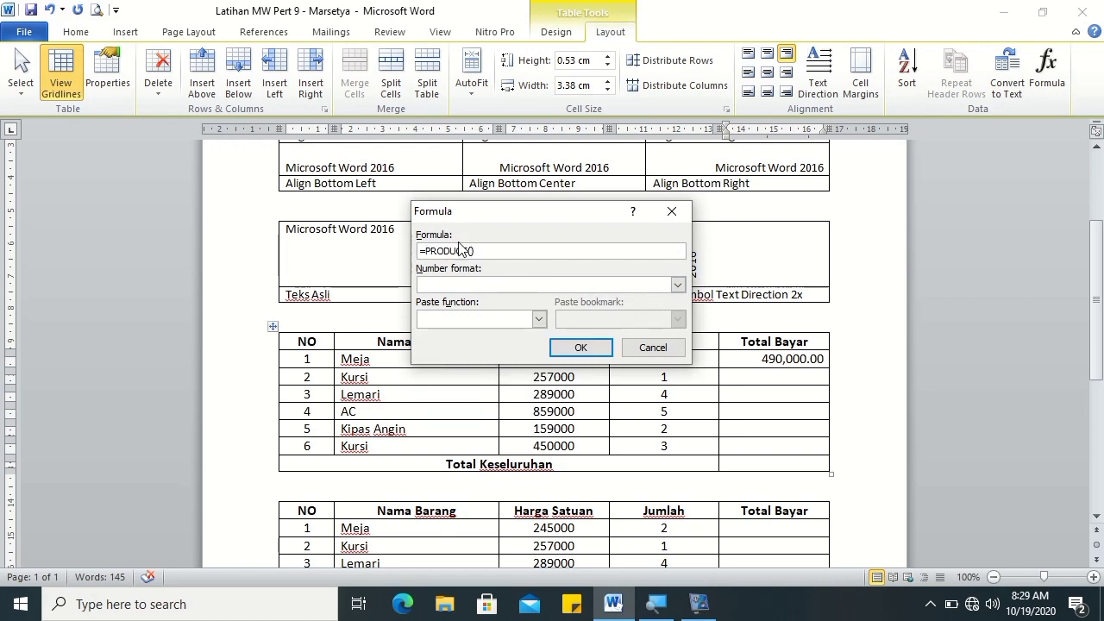
{"action": "type", "text": "left"}
{"action": "left_click", "coordinate": [678, 284]}
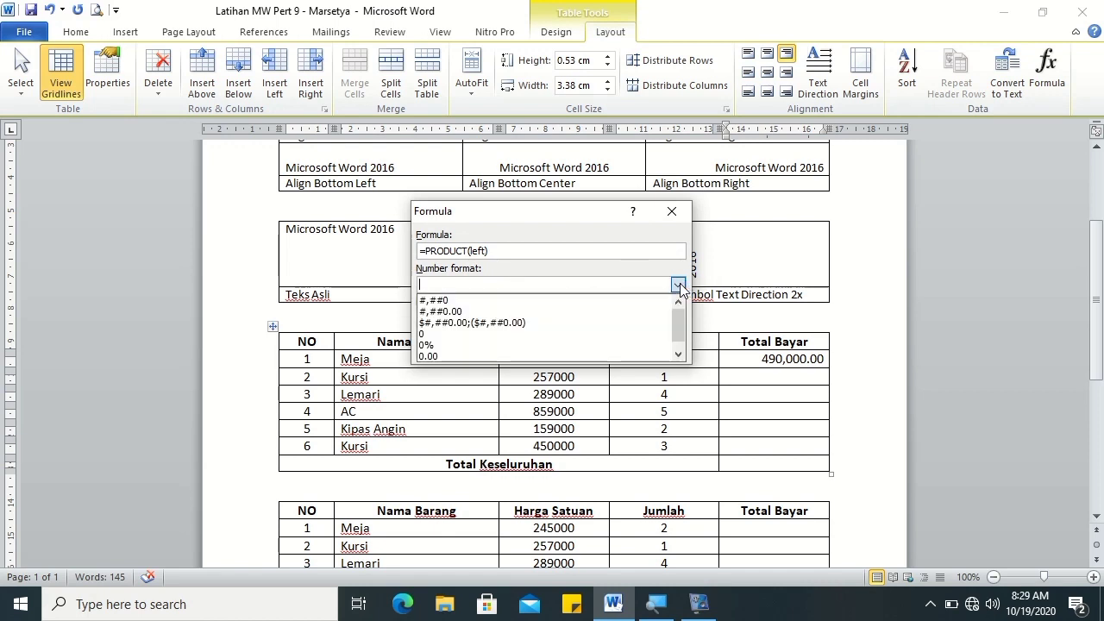
{"action": "left_click", "coordinate": [595, 312]}
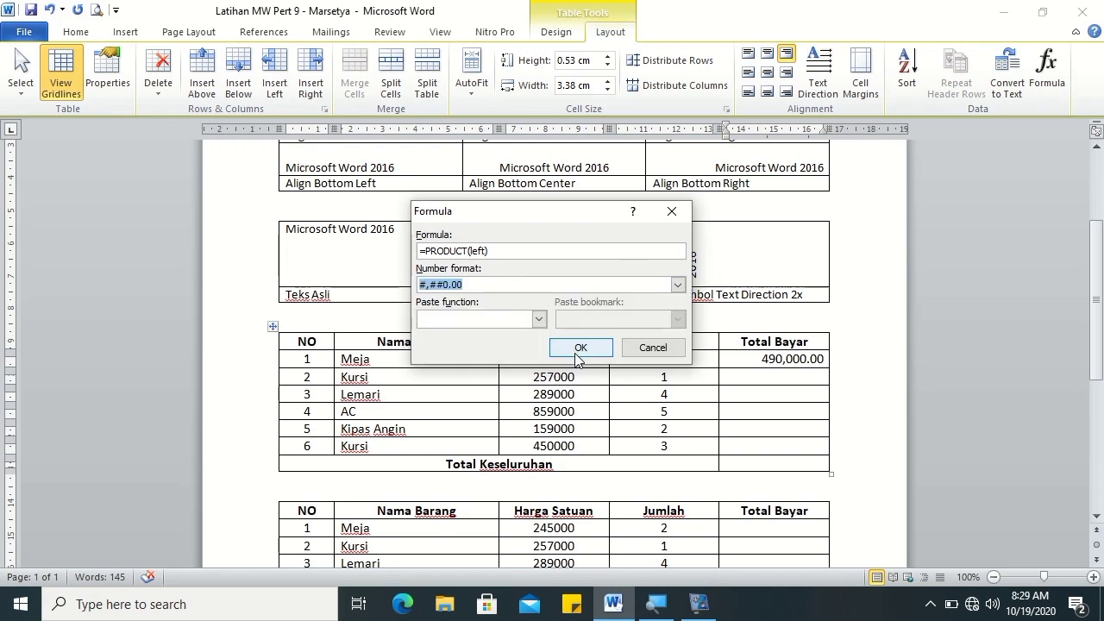
{"action": "left_click", "coordinate": [581, 353]}
Step: Fill the Lemari total with =PRODUCT(LEFT) in #,##0.00 format, showing 1,156,000.00
{"action": "left_click", "coordinate": [743, 394]}
{"action": "left_click", "coordinate": [1046, 76]}
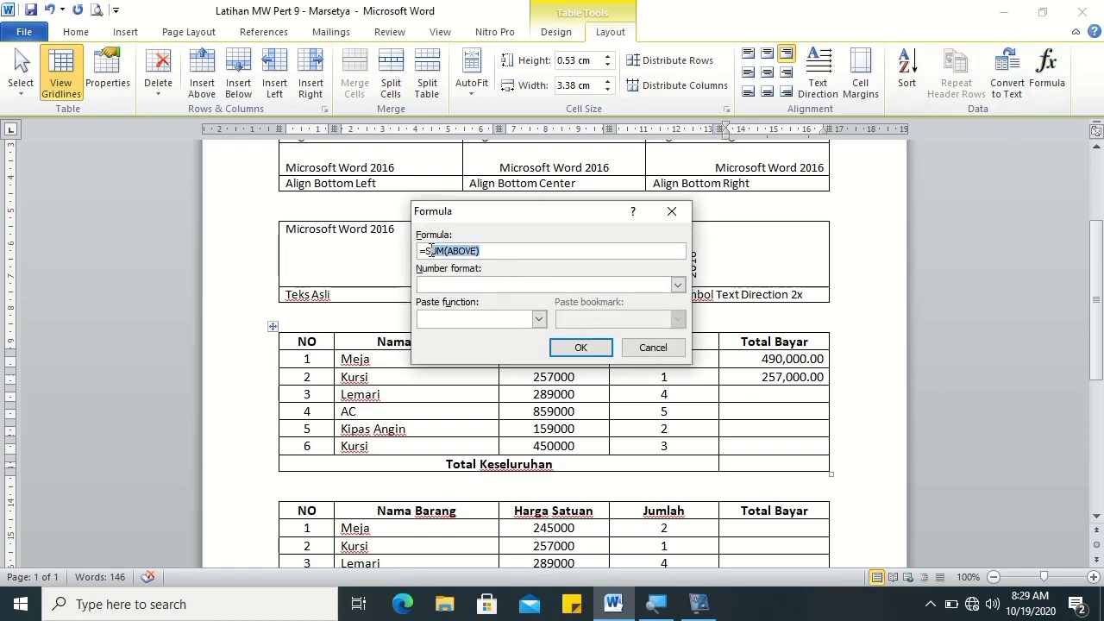
{"action": "key", "text": "BackSpace"}
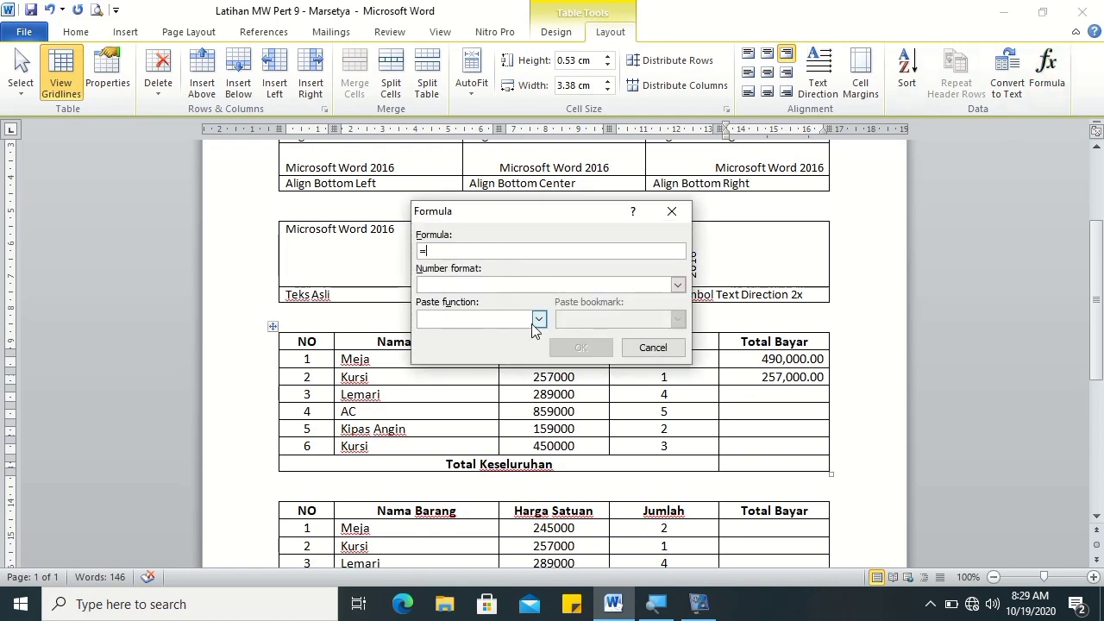
{"action": "left_click", "coordinate": [539, 319]}
{"action": "left_click_drag", "start_coordinate": [539, 349], "coordinate": [540, 382]}
{"action": "left_click", "coordinate": [509, 377]}
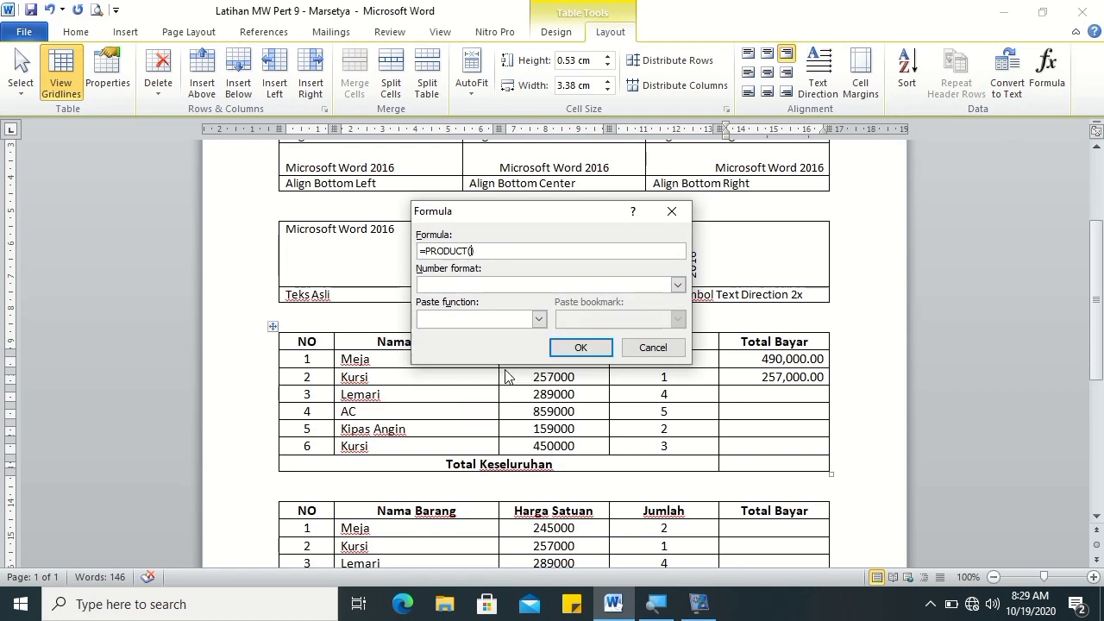
{"action": "type", "text": "left)"}
{"action": "left_click", "coordinate": [677, 285]}
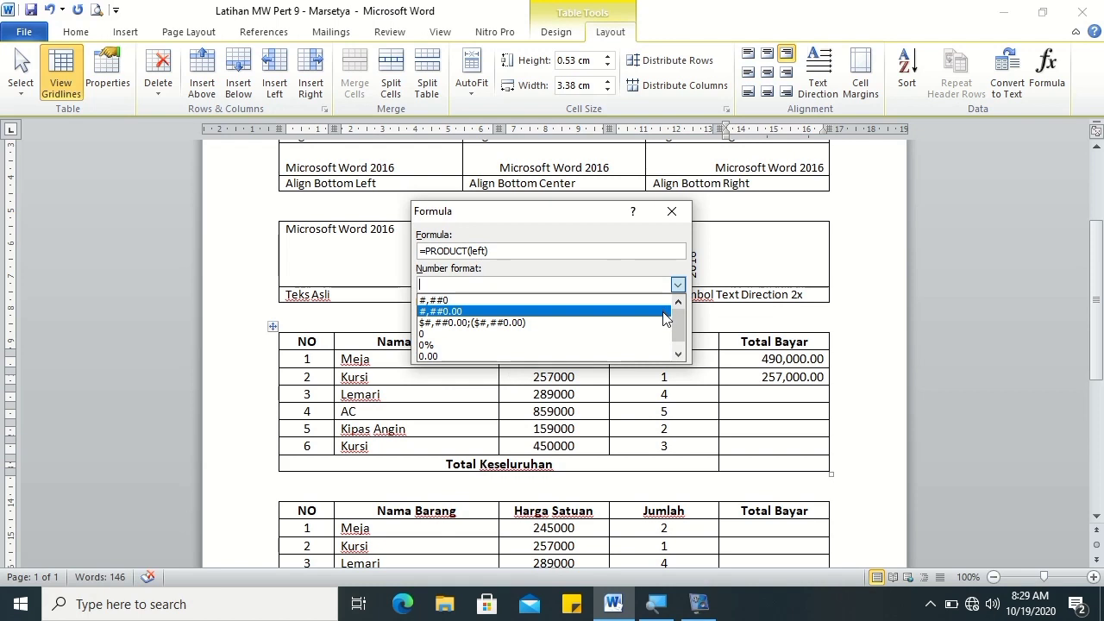
{"action": "left_click", "coordinate": [662, 314]}
{"action": "left_click", "coordinate": [582, 349]}
{"action": "left_click", "coordinate": [752, 413]}
{"action": "left_click", "coordinate": [1046, 71]}
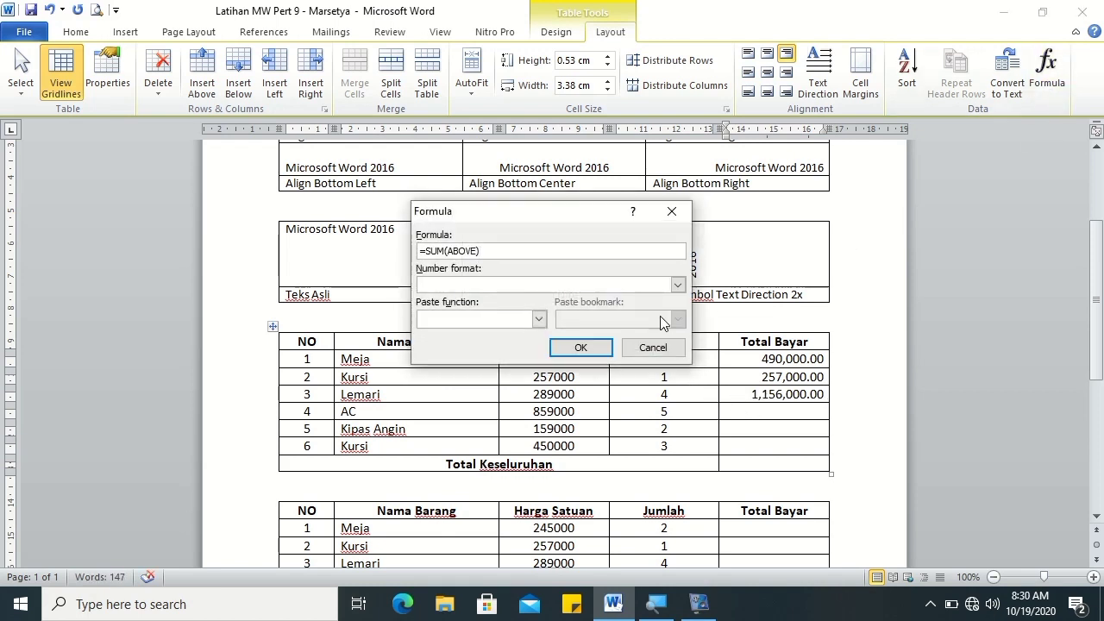
Step: Give the AC total a =PRODUCT(LEFT) formula in #,##0.00 format, showing 4,295,000.00
{"action": "left_click_drag", "start_coordinate": [528, 256], "coordinate": [449, 259]}
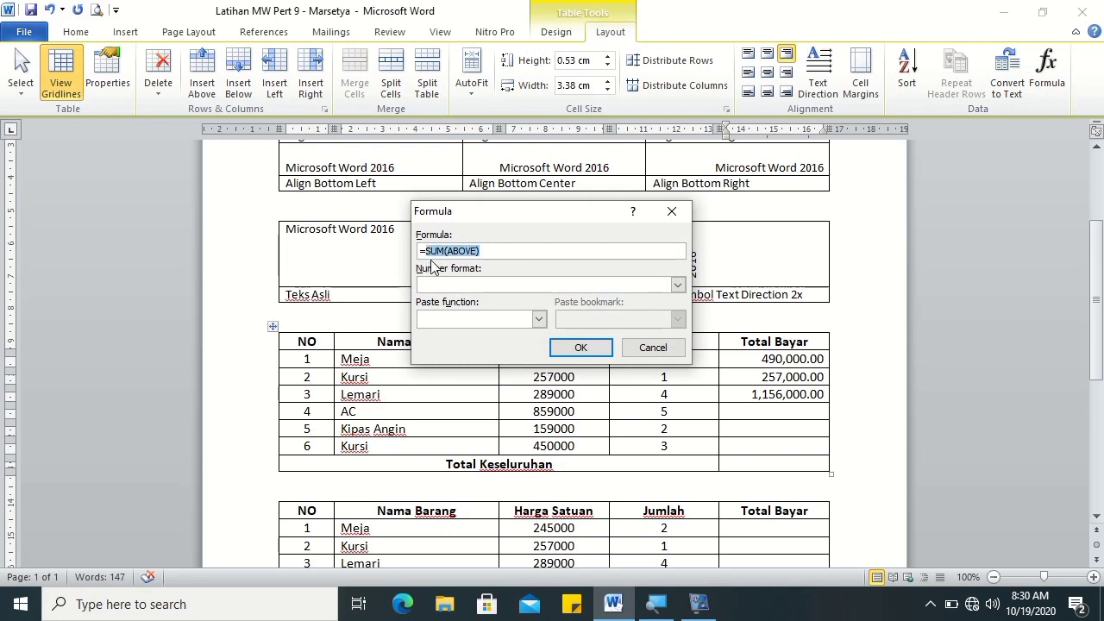
{"action": "key", "text": "BackSpace"}
{"action": "left_click", "coordinate": [538, 319]}
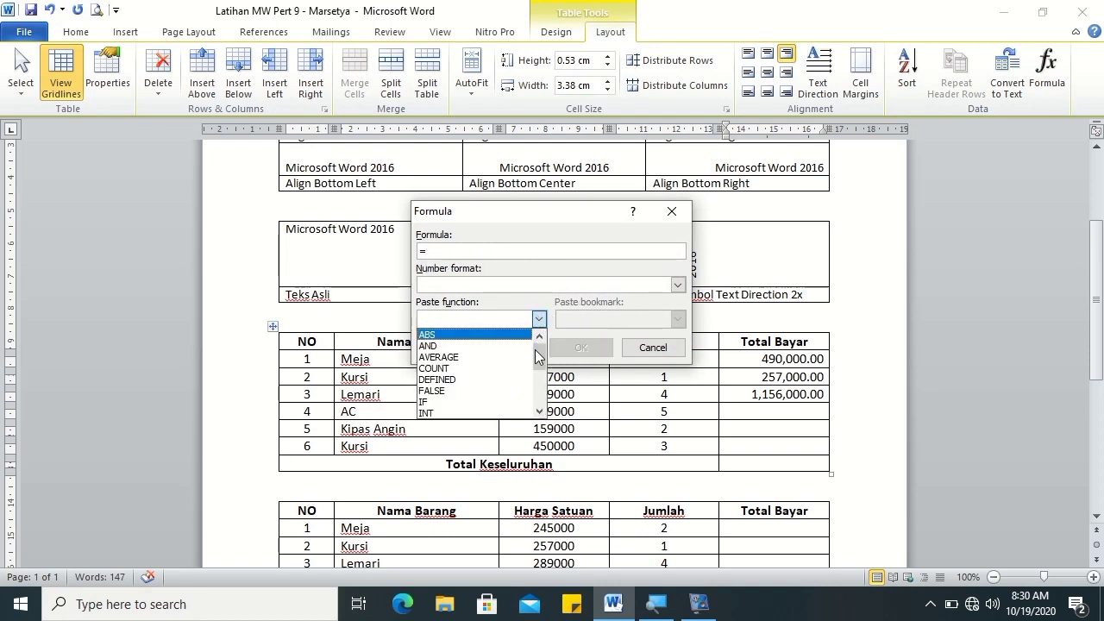
{"action": "left_click_drag", "start_coordinate": [539, 354], "coordinate": [538, 388]}
{"action": "left_click", "coordinate": [503, 380]}
{"action": "type", "text": "left"}
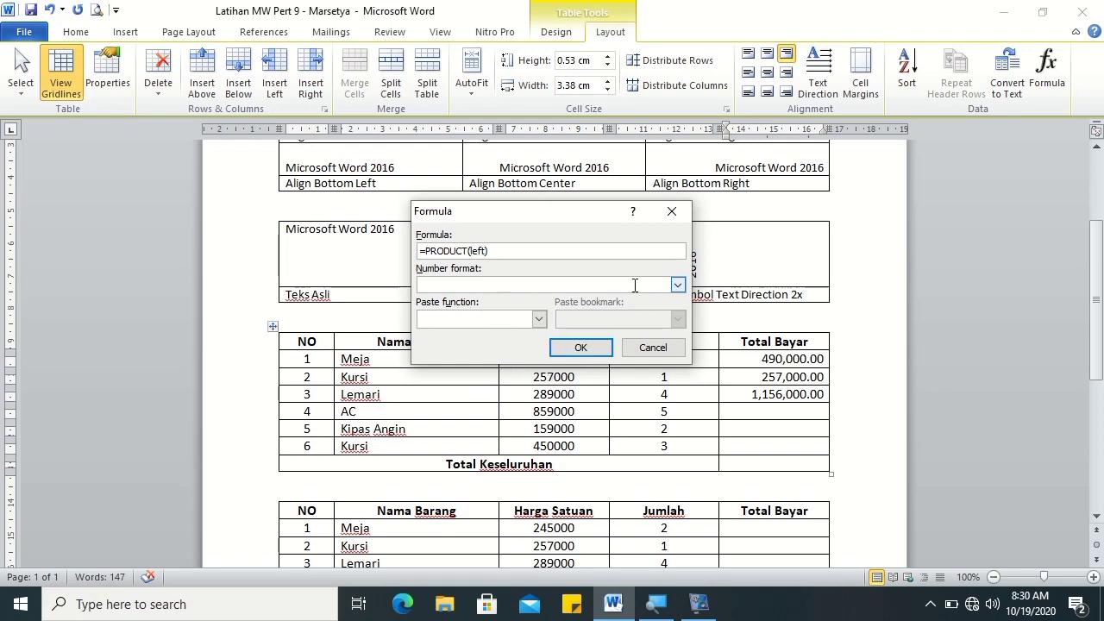
{"action": "left_click", "coordinate": [679, 286]}
{"action": "left_click", "coordinate": [649, 306]}
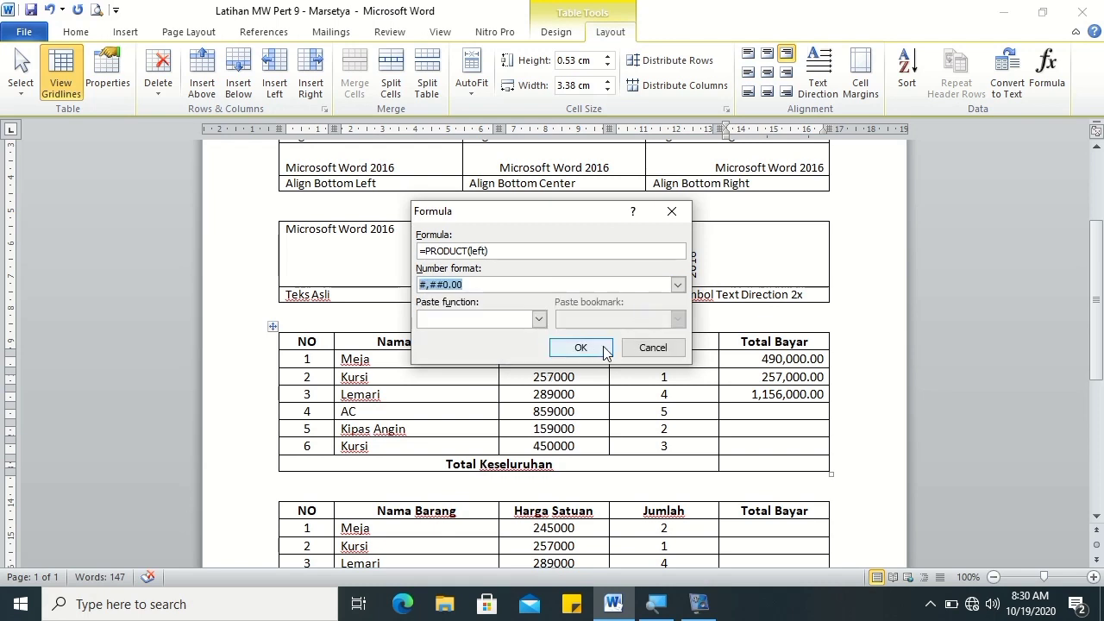
{"action": "left_click", "coordinate": [604, 348]}
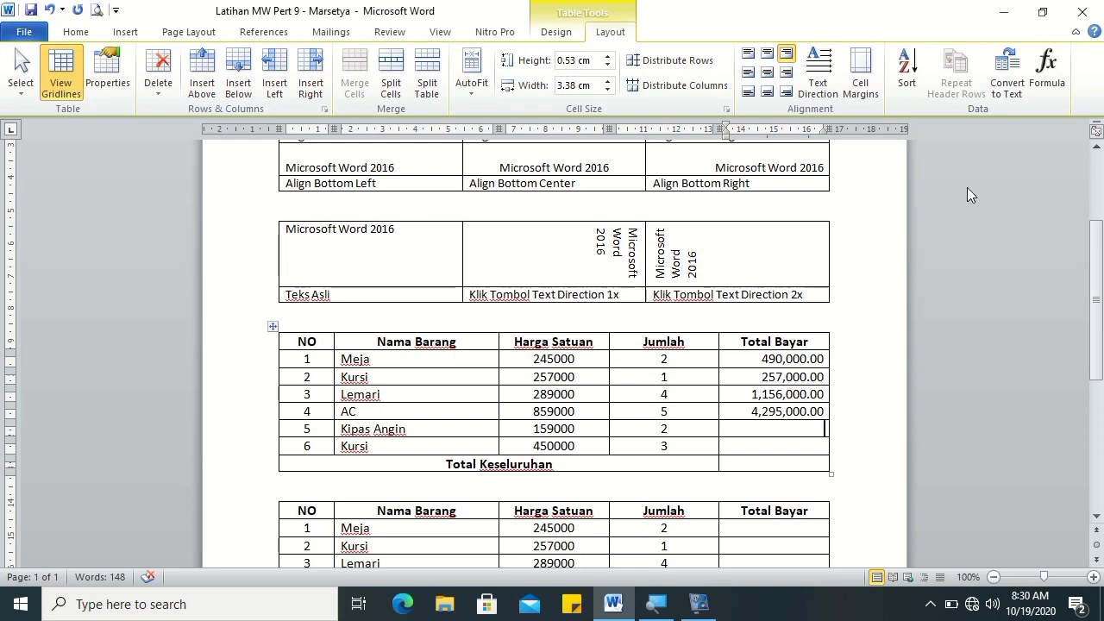
Step: Fill the Kipas Angin total with =PRODUCT(LEFT) in #,##0.00 format, showing 318,000.00
{"action": "left_click", "coordinate": [1047, 74]}
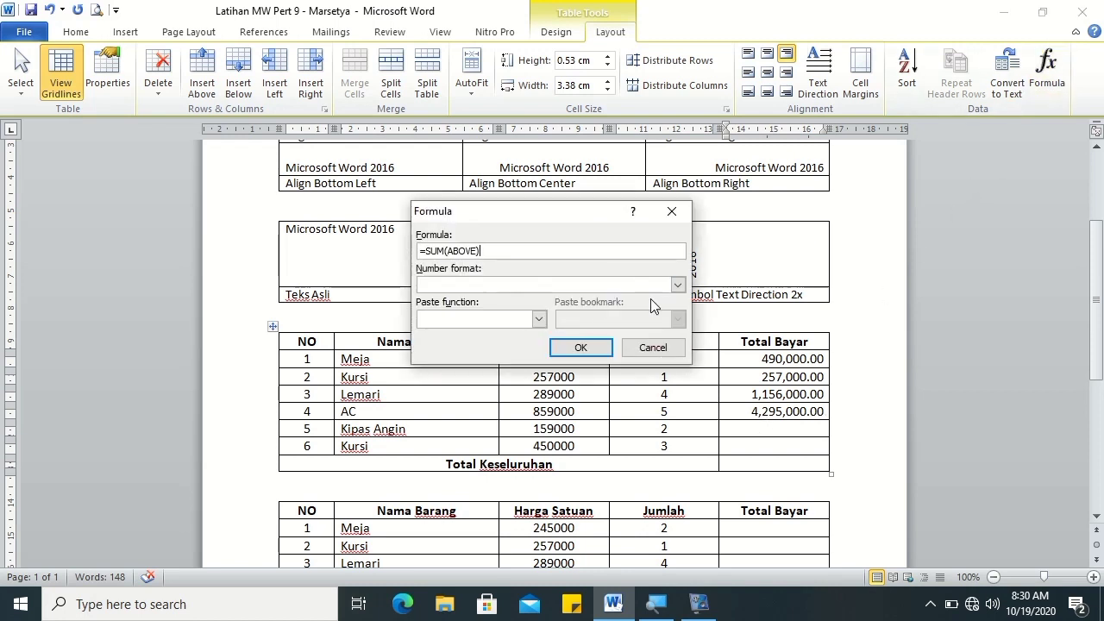
{"action": "left_click", "coordinate": [539, 319]}
{"action": "scroll", "coordinate": [535, 369], "scroll_direction": "down", "scroll_amount": 2}
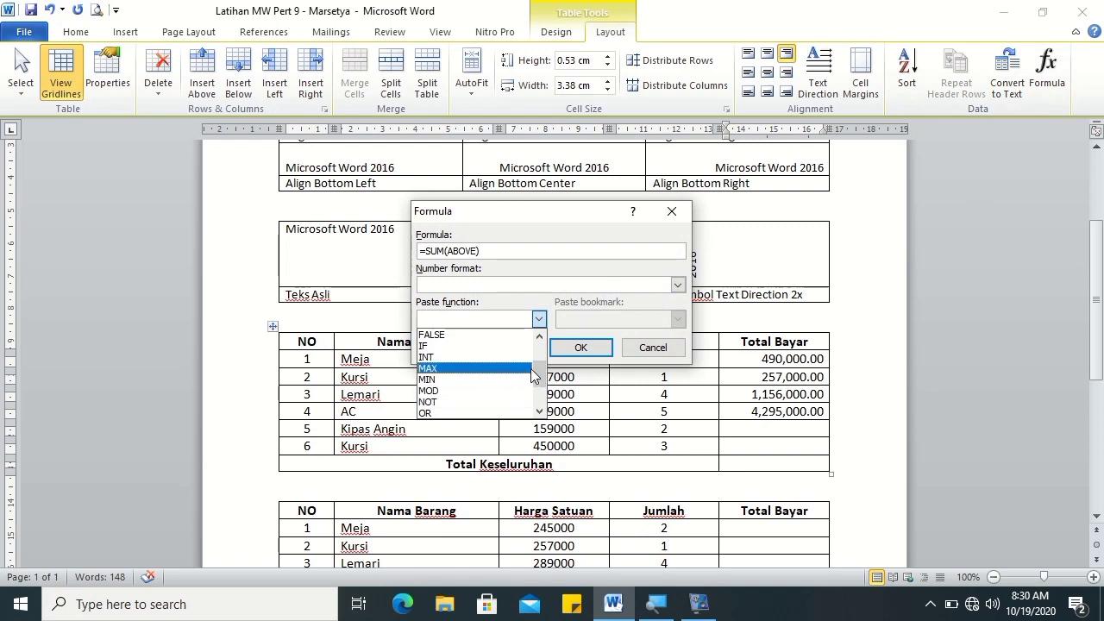
{"action": "left_click_drag", "start_coordinate": [500, 251], "coordinate": [444, 252]}
{"action": "key", "text": "BackSpace"}
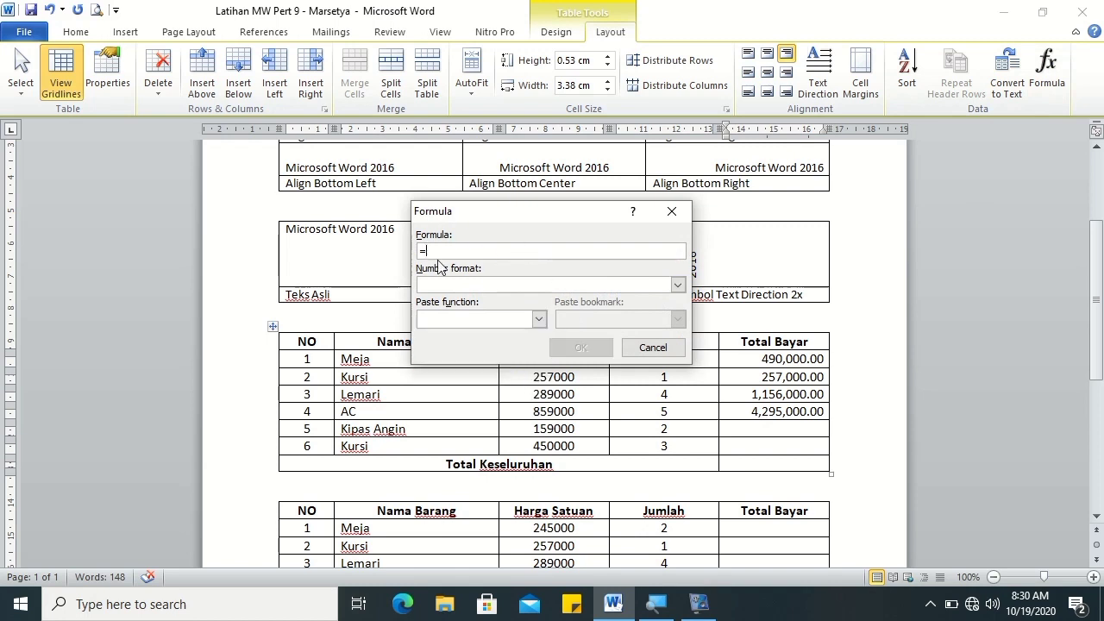
{"action": "left_click", "coordinate": [534, 319]}
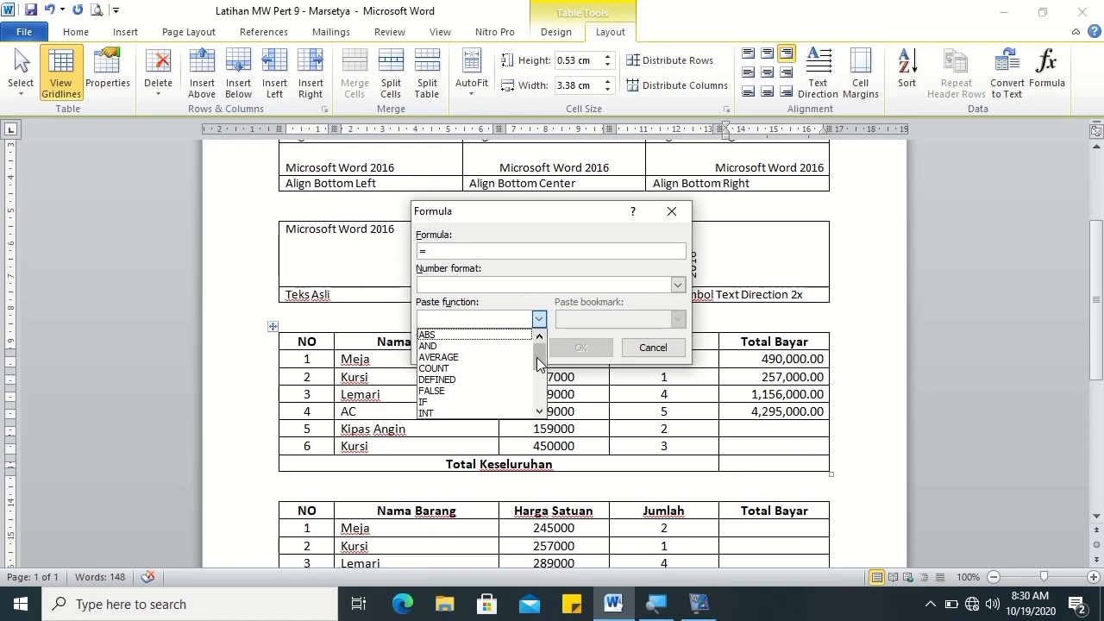
{"action": "left_click_drag", "start_coordinate": [539, 358], "coordinate": [539, 397]}
{"action": "left_click", "coordinate": [439, 369]}
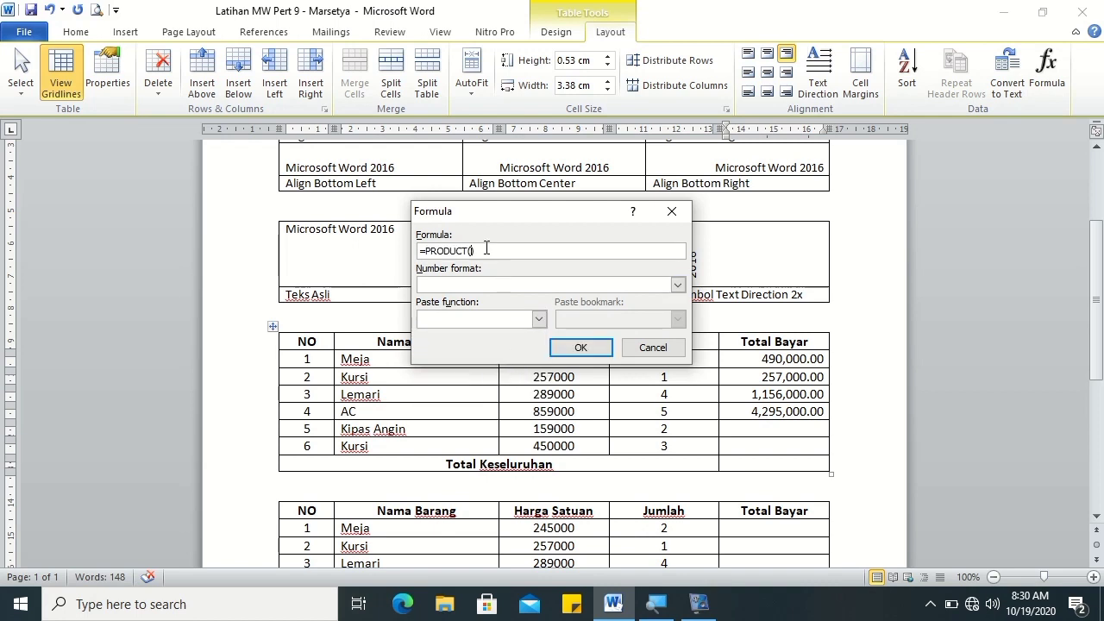
{"action": "type", "text": "ft)"}
{"action": "left_click", "coordinate": [678, 285]}
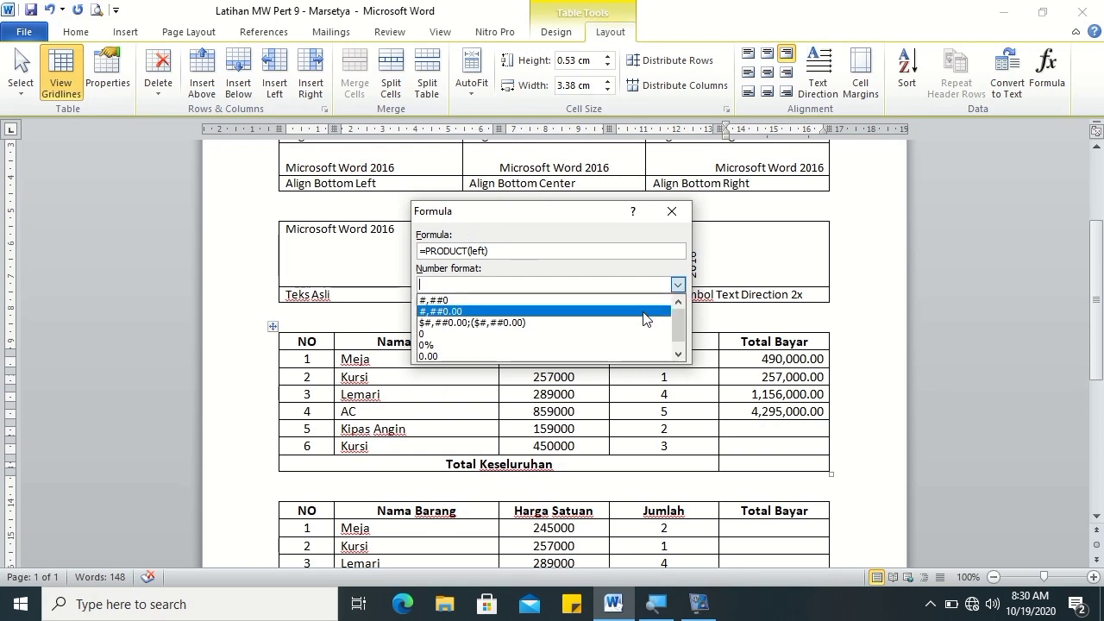
{"action": "left_click", "coordinate": [658, 310]}
{"action": "left_click", "coordinate": [567, 348]}
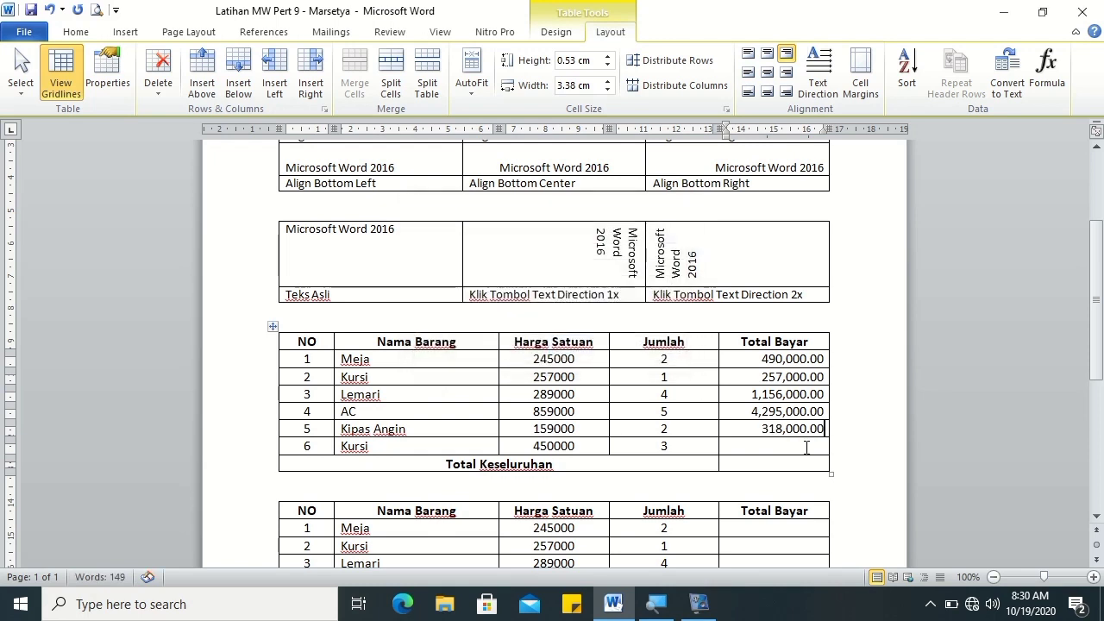
Step: Fill the last Kursi total with =PRODUCT(LEFT) in #,##0.00 format, showing 1,350,000.00
{"action": "left_click", "coordinate": [1057, 77]}
{"action": "left_click_drag", "start_coordinate": [515, 251], "coordinate": [433, 249]}
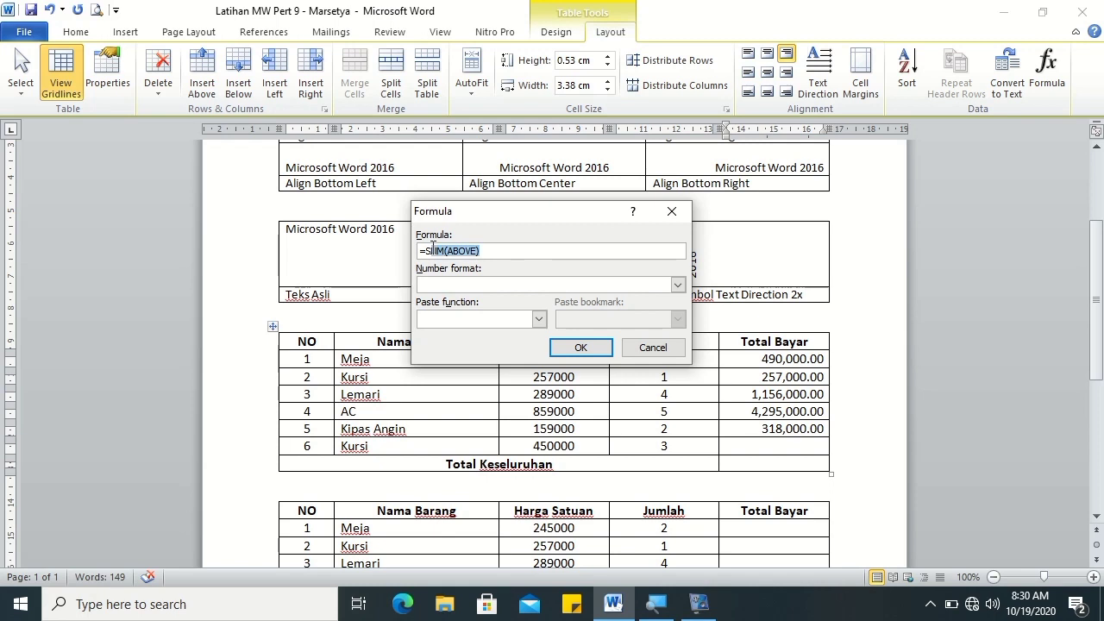
{"action": "key", "text": "BackSpace"}
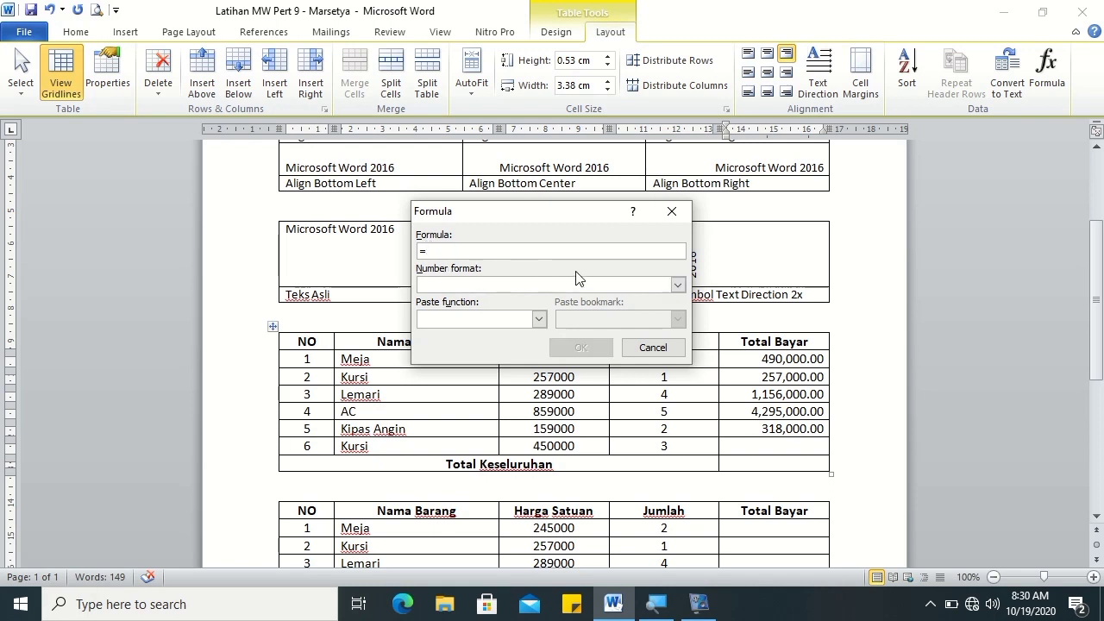
{"action": "left_click", "coordinate": [538, 319]}
{"action": "left_click_drag", "start_coordinate": [543, 349], "coordinate": [541, 376]}
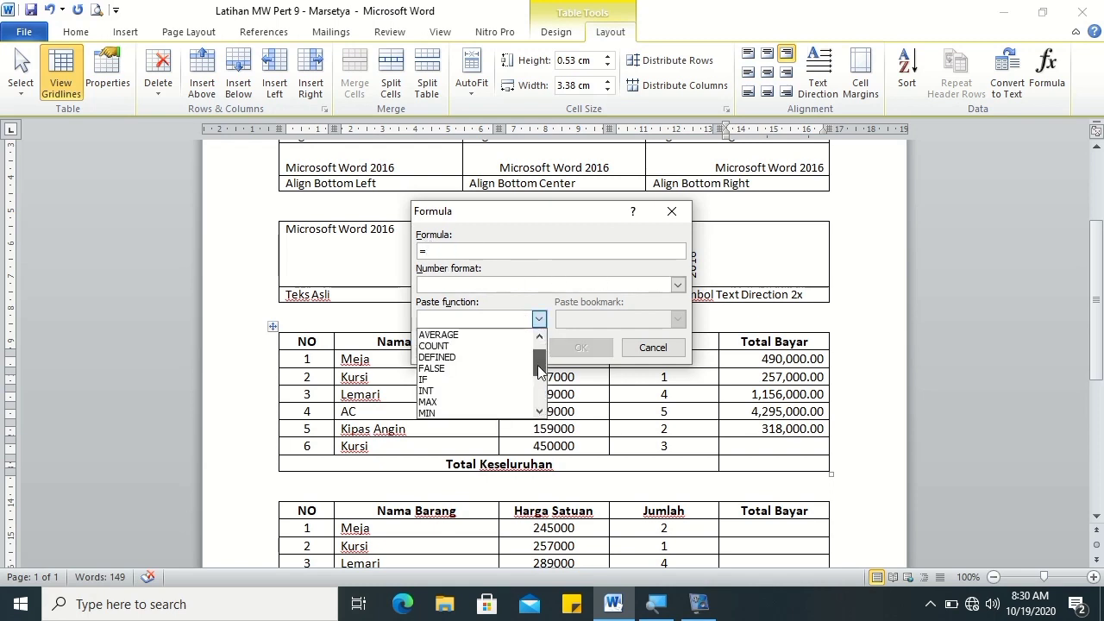
{"action": "left_click", "coordinate": [508, 403]}
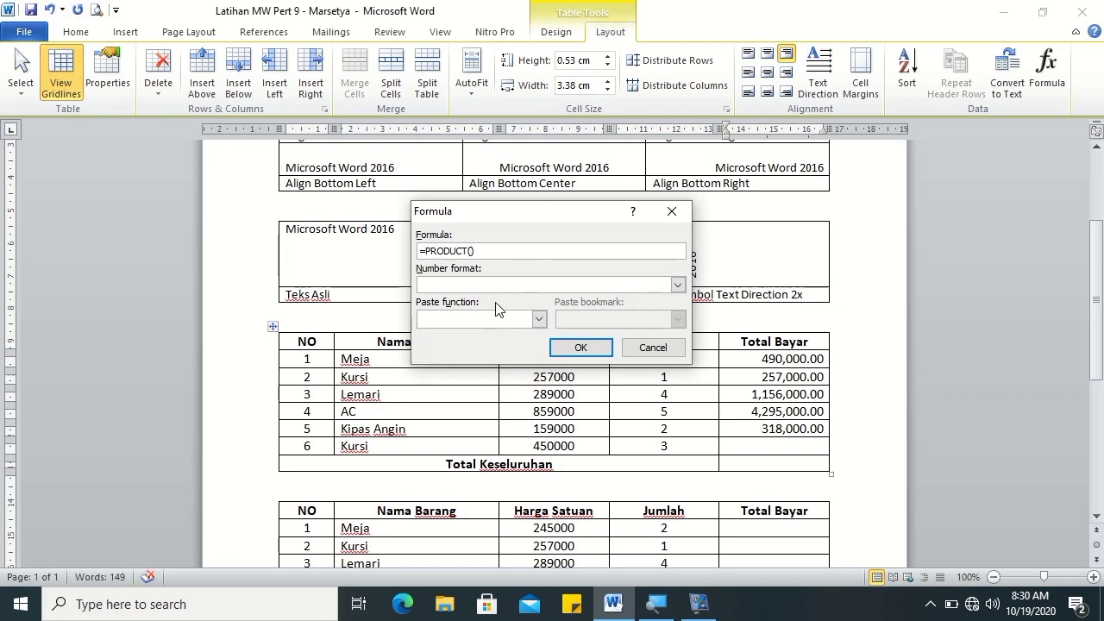
{"action": "type", "text": "t"}
{"action": "left_click", "coordinate": [678, 284]}
{"action": "left_click", "coordinate": [448, 310]}
{"action": "left_click", "coordinate": [580, 347]}
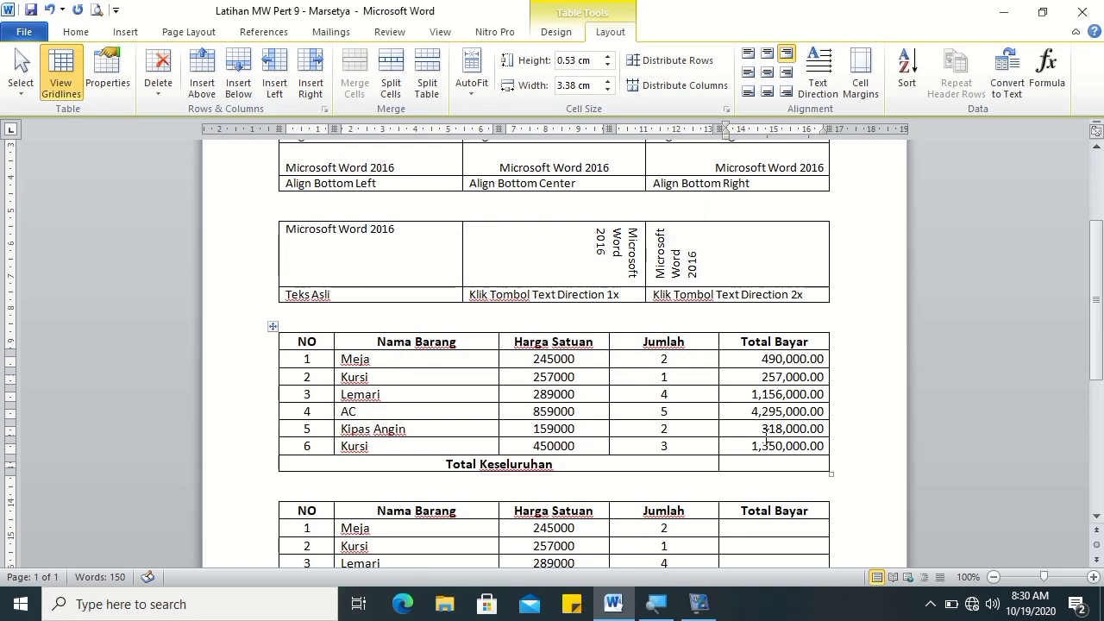
{"action": "left_click", "coordinate": [783, 461]}
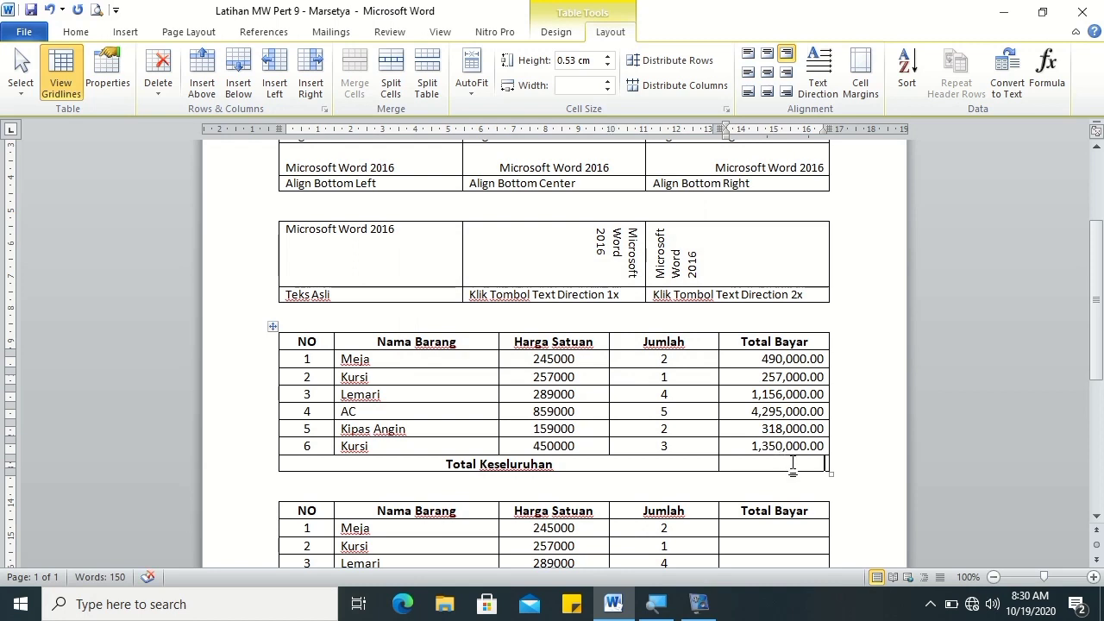
Step: Give Total Keseluruhan a =SUM(ABOVE) formula in #,##0.00 format, showing 7,866,000.00
{"action": "left_click", "coordinate": [1046, 73]}
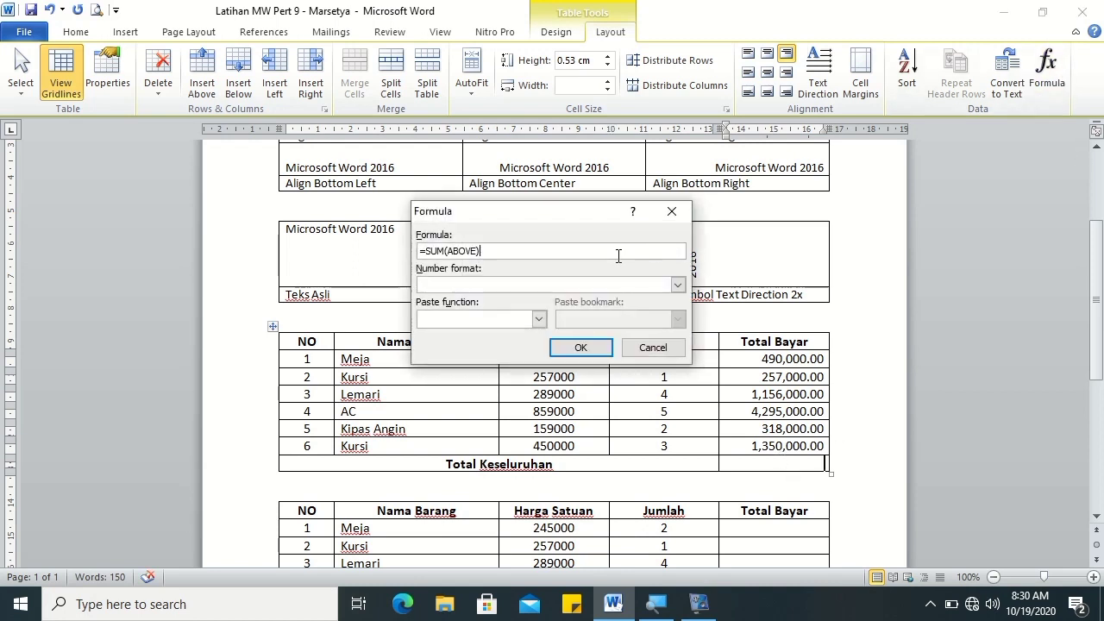
{"action": "left_click", "coordinate": [678, 285]}
{"action": "left_click", "coordinate": [582, 312]}
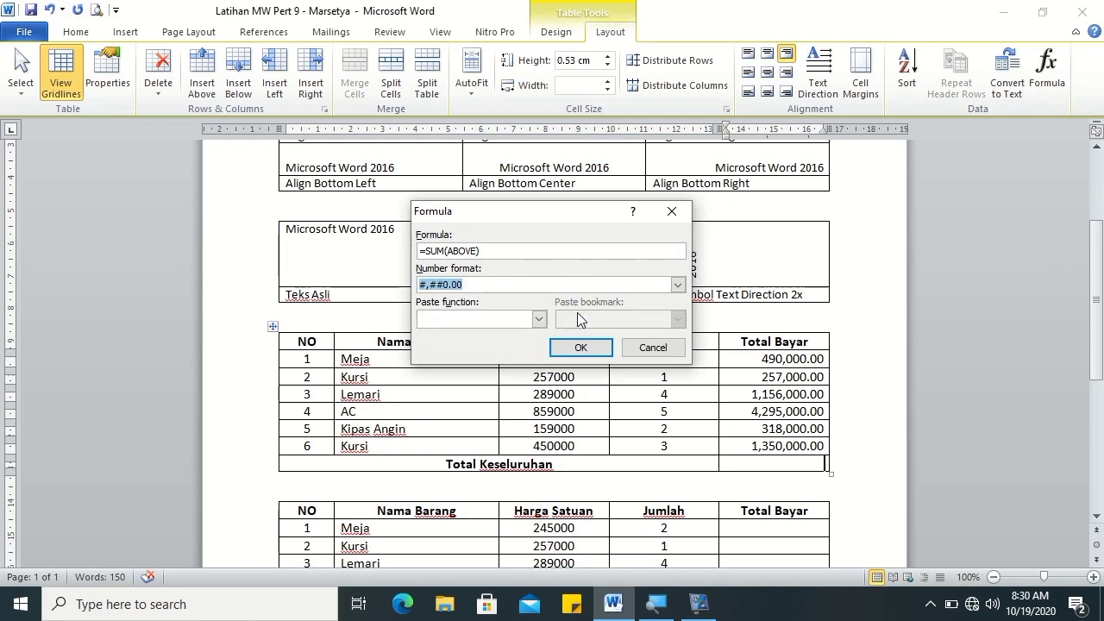
{"action": "left_click", "coordinate": [590, 347]}
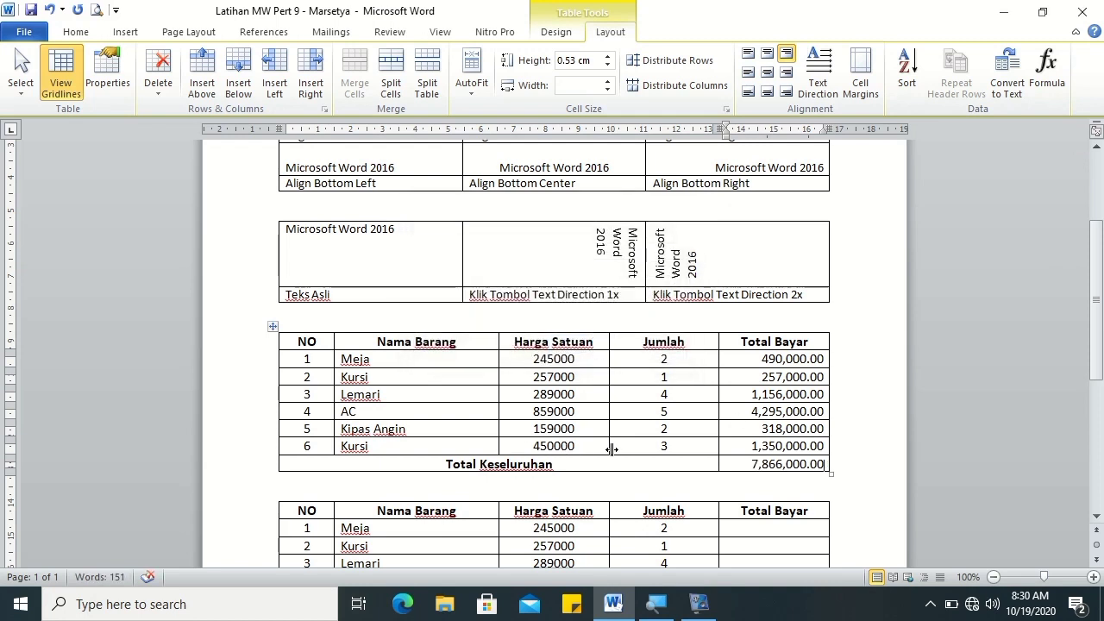
{"action": "left_click_drag", "start_coordinate": [1099, 282], "coordinate": [1099, 337]}
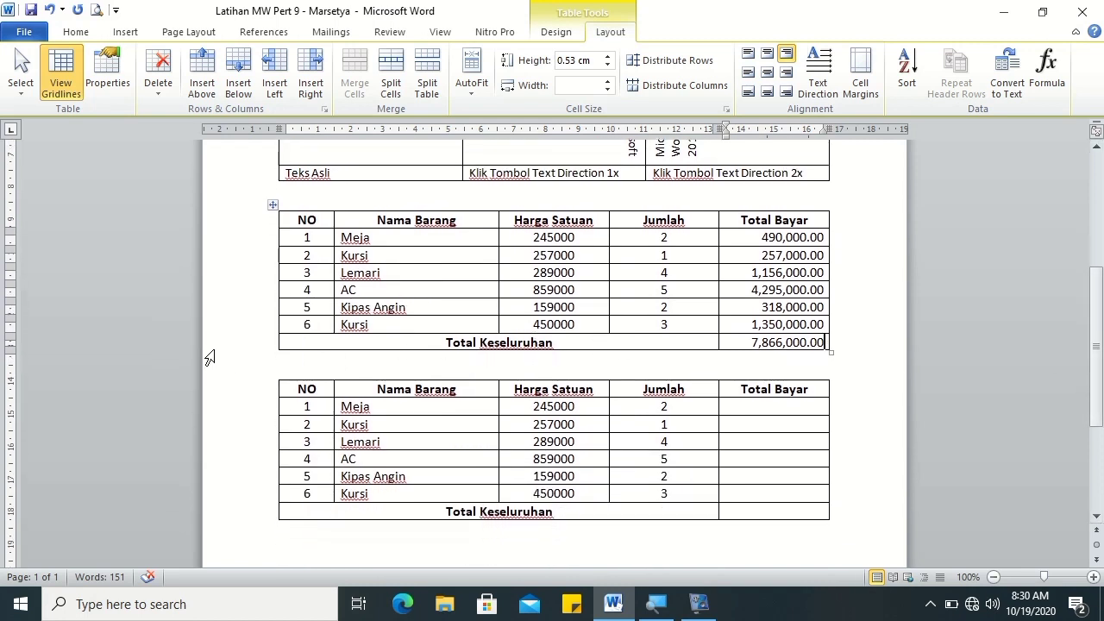
{"action": "left_click", "coordinate": [284, 359]}
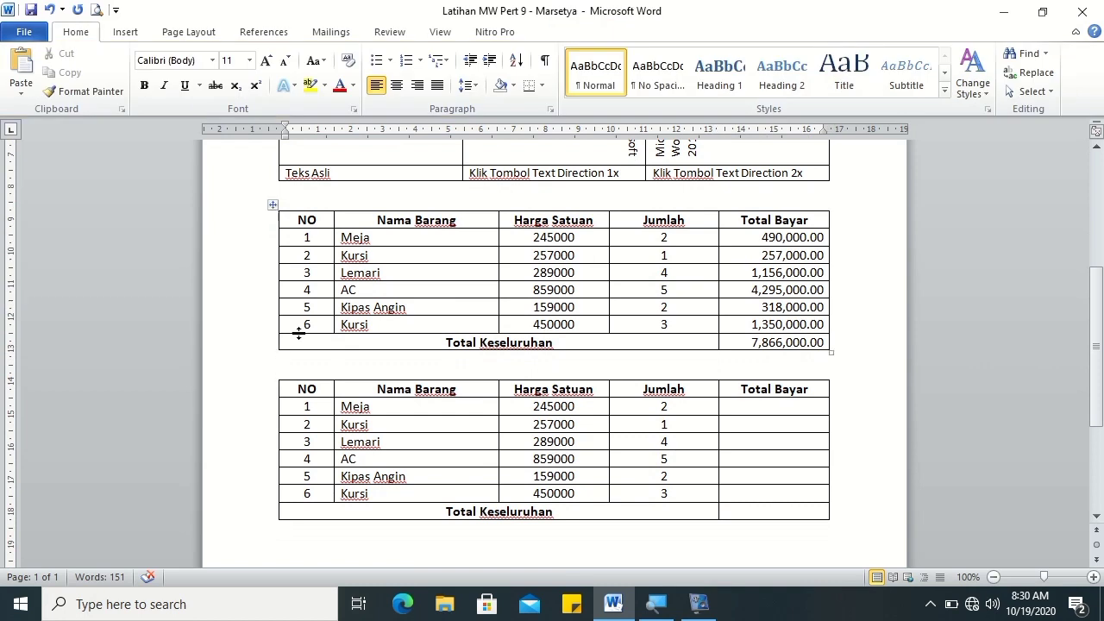
Step: Draw a small text box just above the second table
{"action": "left_click", "coordinate": [116, 35]}
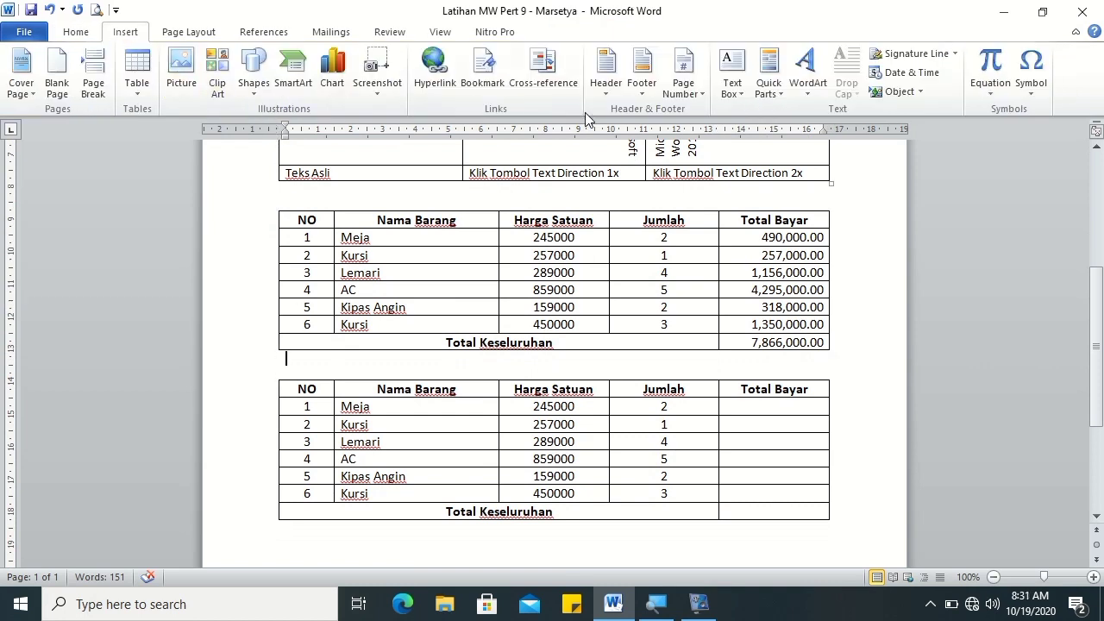
{"action": "left_click", "coordinate": [738, 90]}
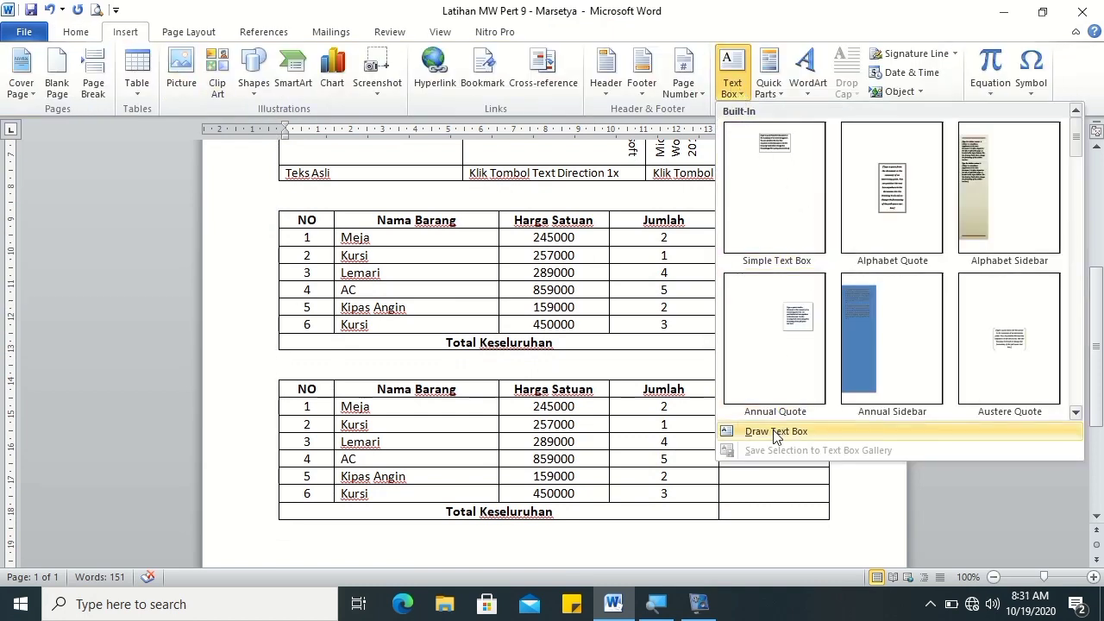
{"action": "left_click", "coordinate": [775, 432]}
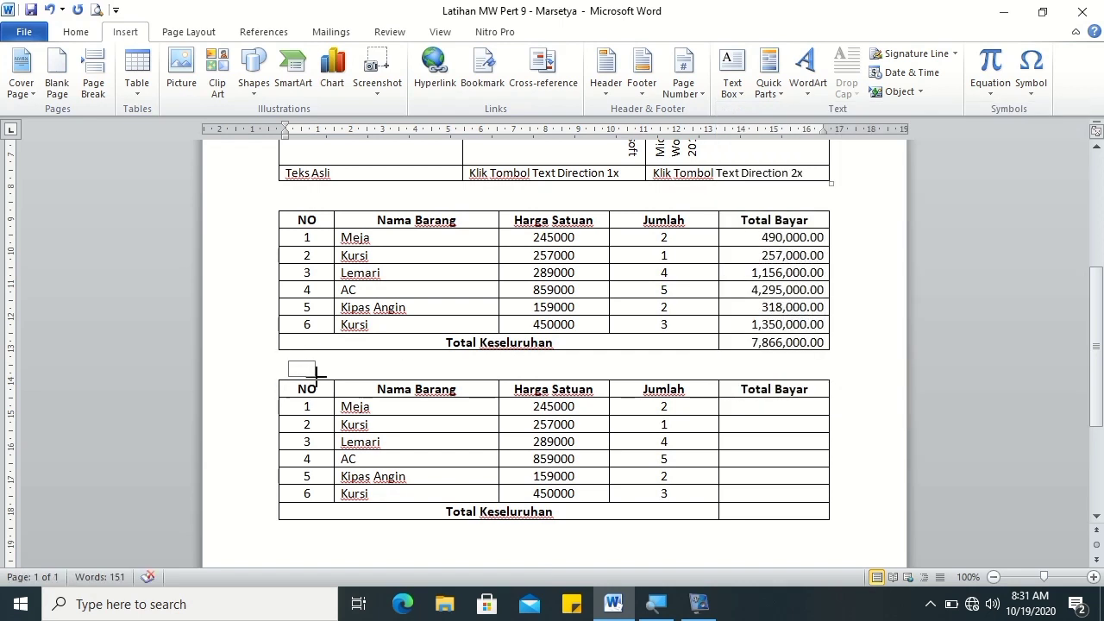
{"action": "left_click_drag", "start_coordinate": [316, 373], "coordinate": [320, 378]}
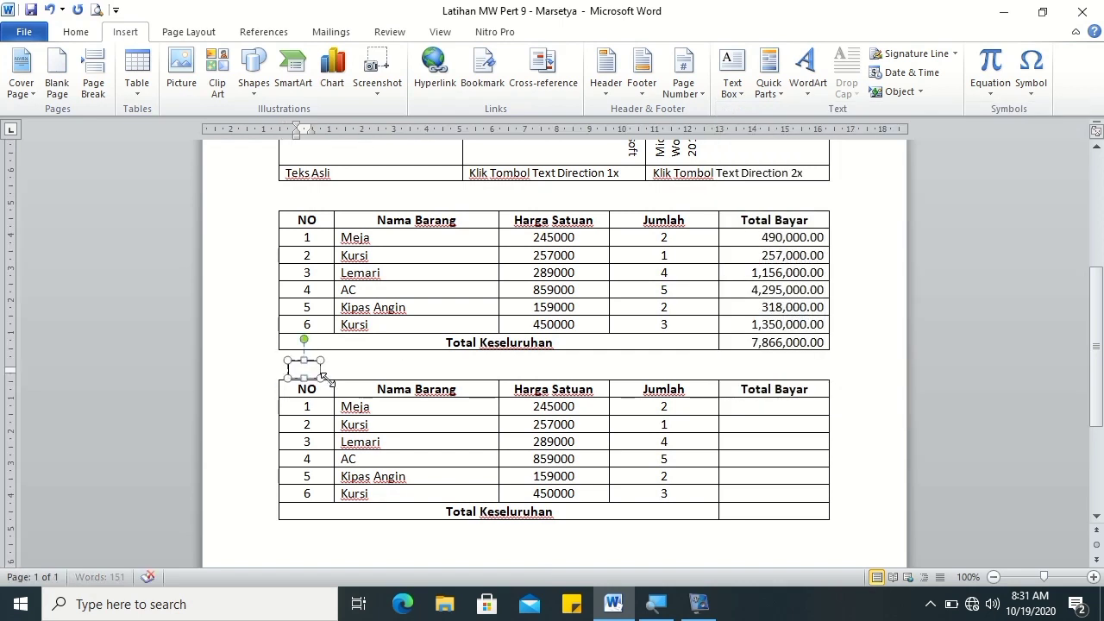
Step: Set the text box font to Arial size 13 and type the letter A
{"action": "left_click", "coordinate": [86, 34]}
{"action": "left_click", "coordinate": [201, 60]}
{"action": "type", "text": "Arial"}
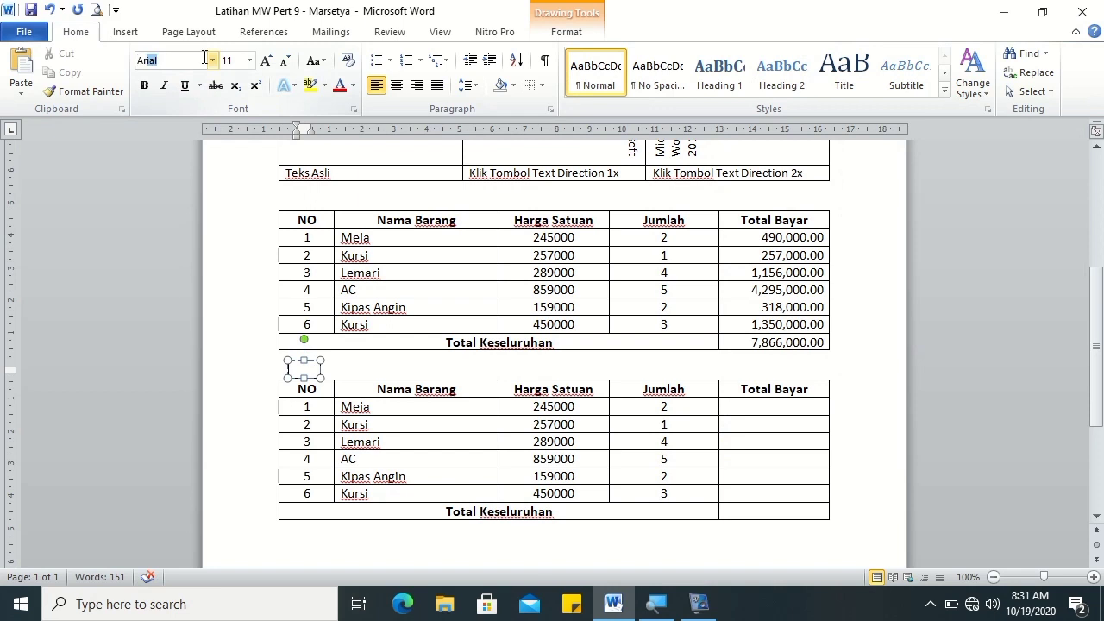
{"action": "left_click", "coordinate": [234, 56]}
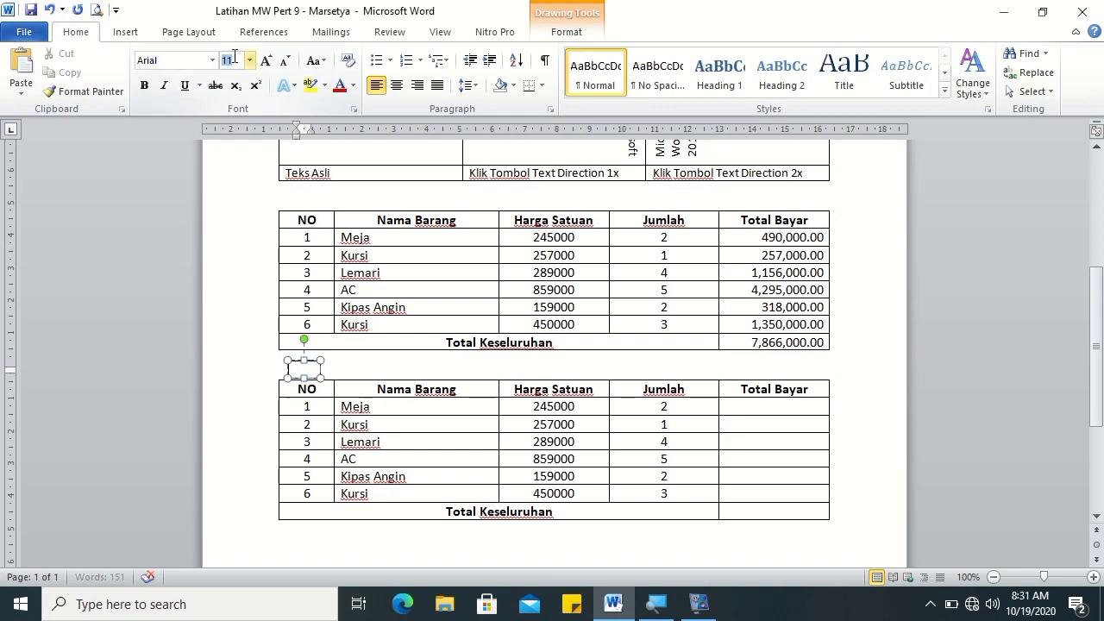
{"action": "type", "text": "13"}
{"action": "key", "text": "Return"}
{"action": "type", "text": "^"}
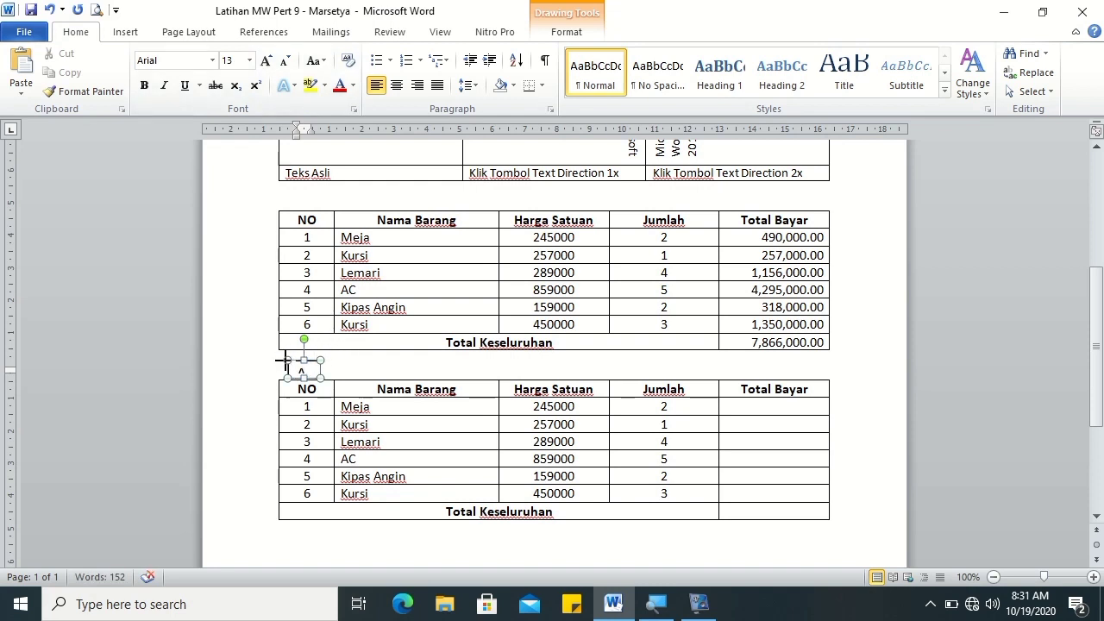
{"action": "key", "text": "BackSpace"}
{"action": "type", "text": "A"}
{"action": "left_click", "coordinate": [438, 372]}
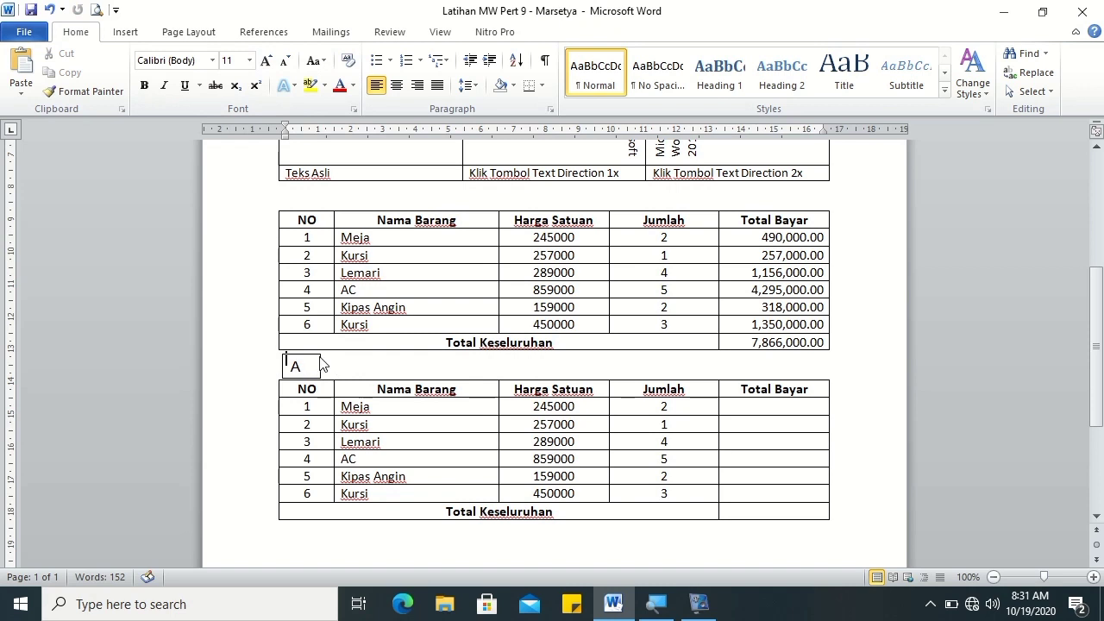
{"action": "left_click", "coordinate": [319, 362]}
Step: Set the A text box's line colour to No line in Format Shape
{"action": "right_click", "coordinate": [319, 356]}
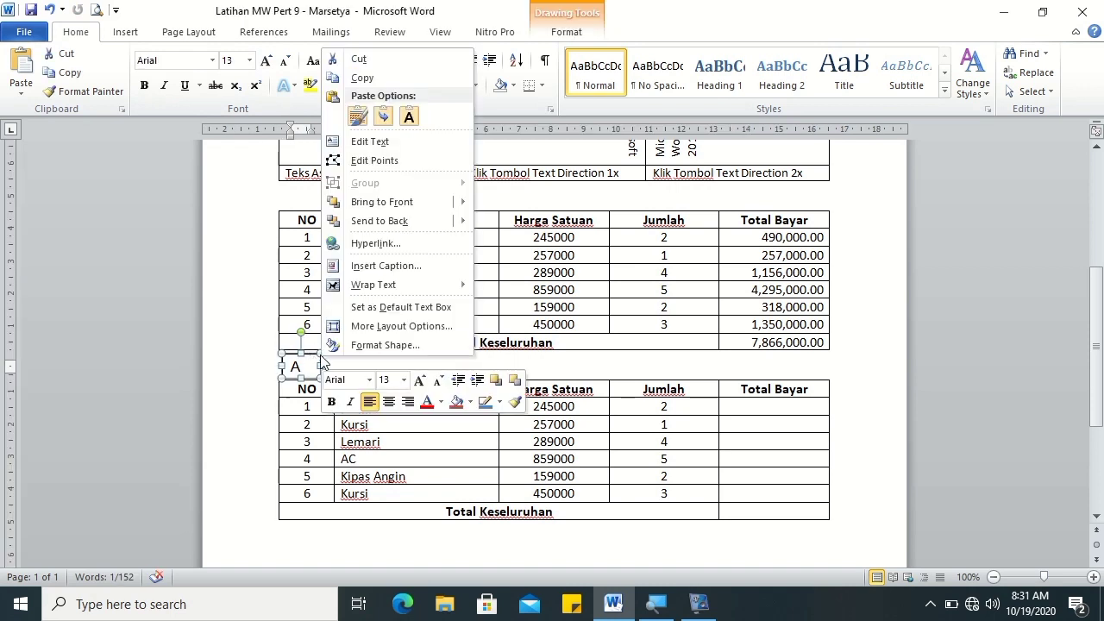
{"action": "left_click", "coordinate": [398, 345]}
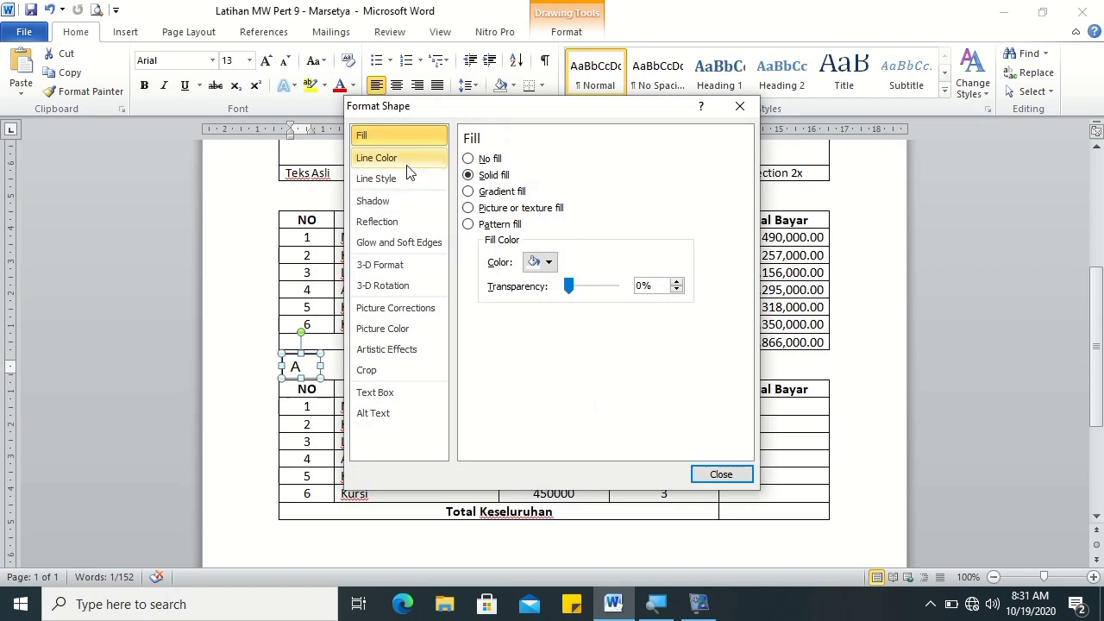
{"action": "left_click", "coordinate": [408, 163]}
{"action": "left_click", "coordinate": [406, 176]}
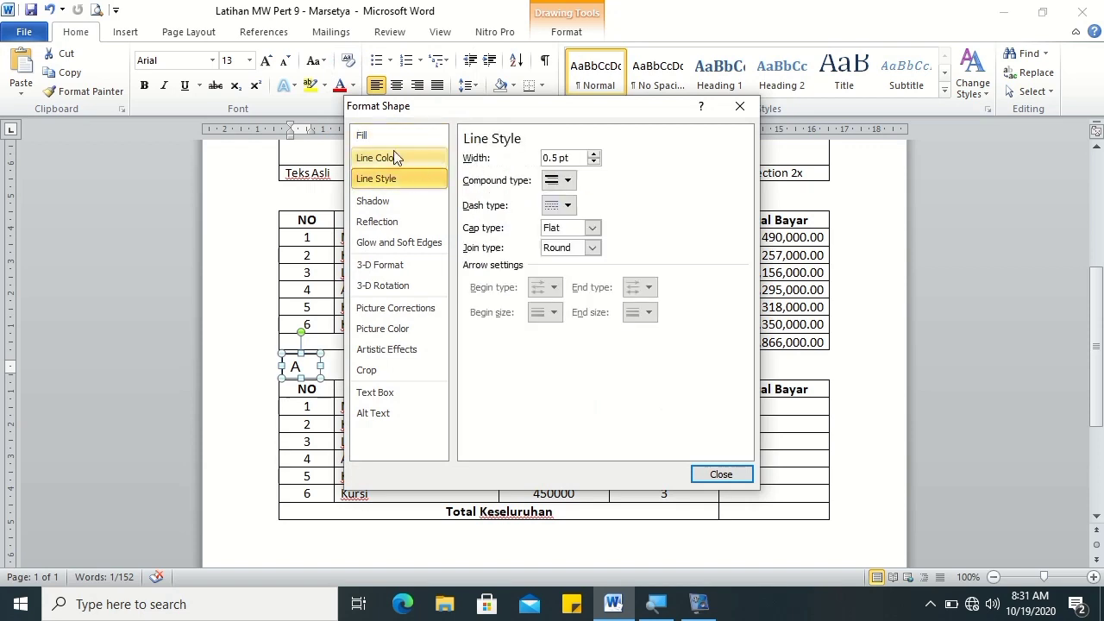
{"action": "left_click", "coordinate": [395, 157]}
{"action": "left_click", "coordinate": [469, 159]}
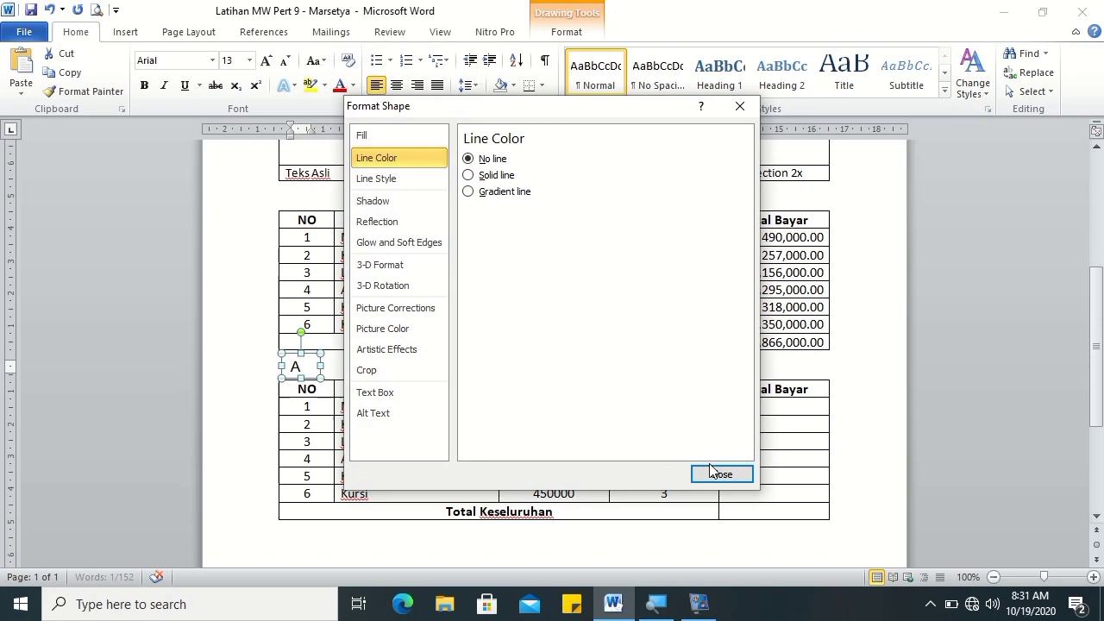
{"action": "left_click", "coordinate": [718, 473]}
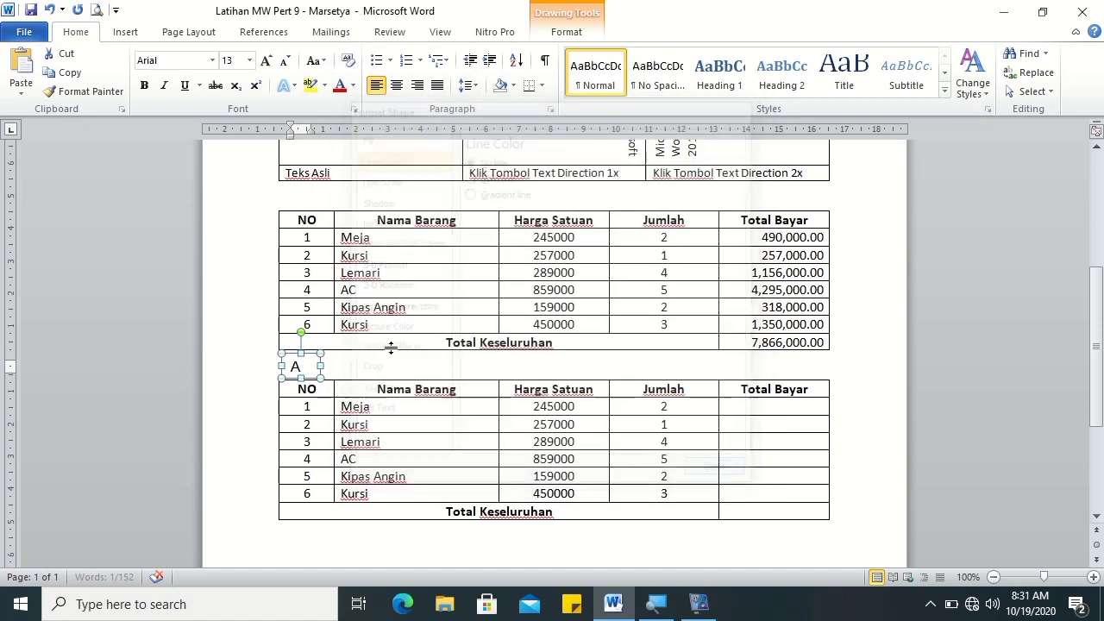
{"action": "left_click", "coordinate": [316, 365]}
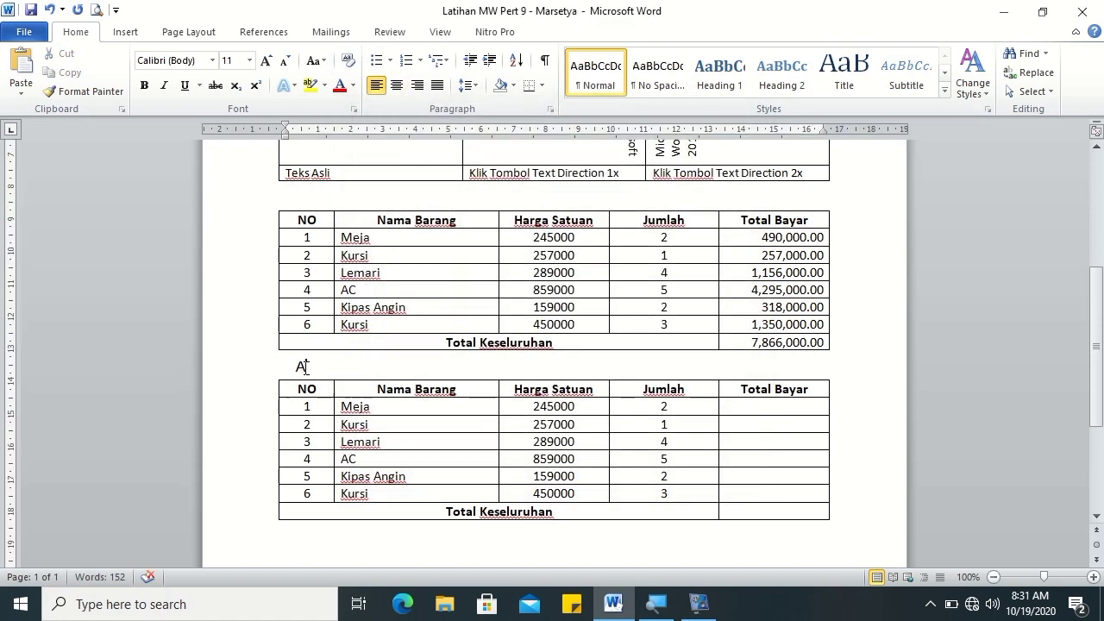
{"action": "left_click", "coordinate": [306, 365]}
{"action": "left_click", "coordinate": [306, 357]}
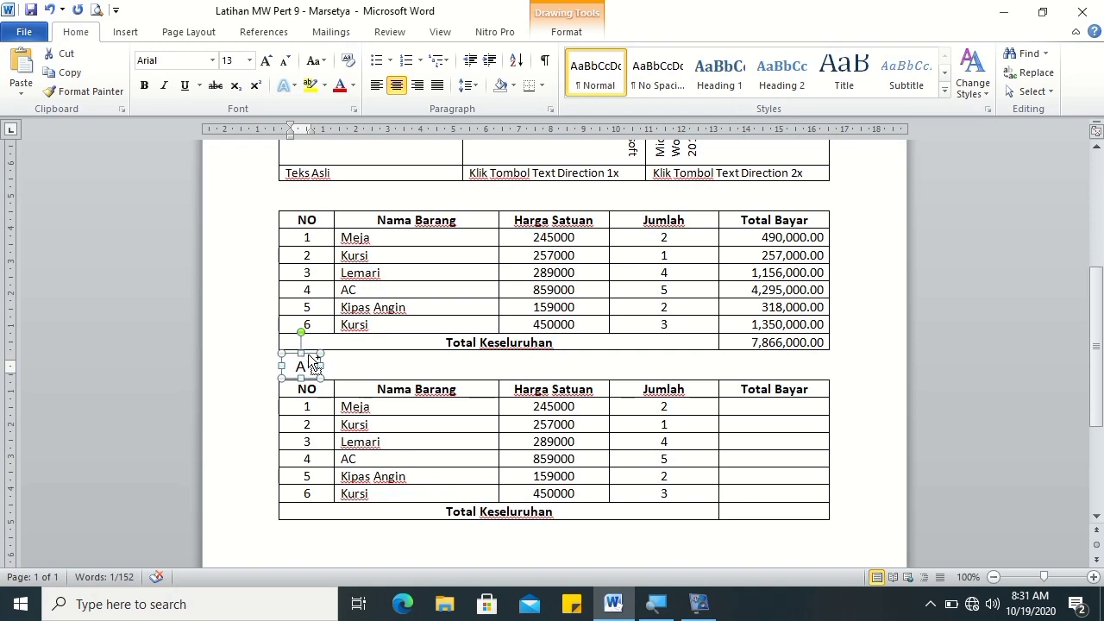
Step: Paste copies of the A label, relabel them B and C, and place them above Nama Barang and Harga Satuan
{"action": "key", "text": "ctrl+v"}
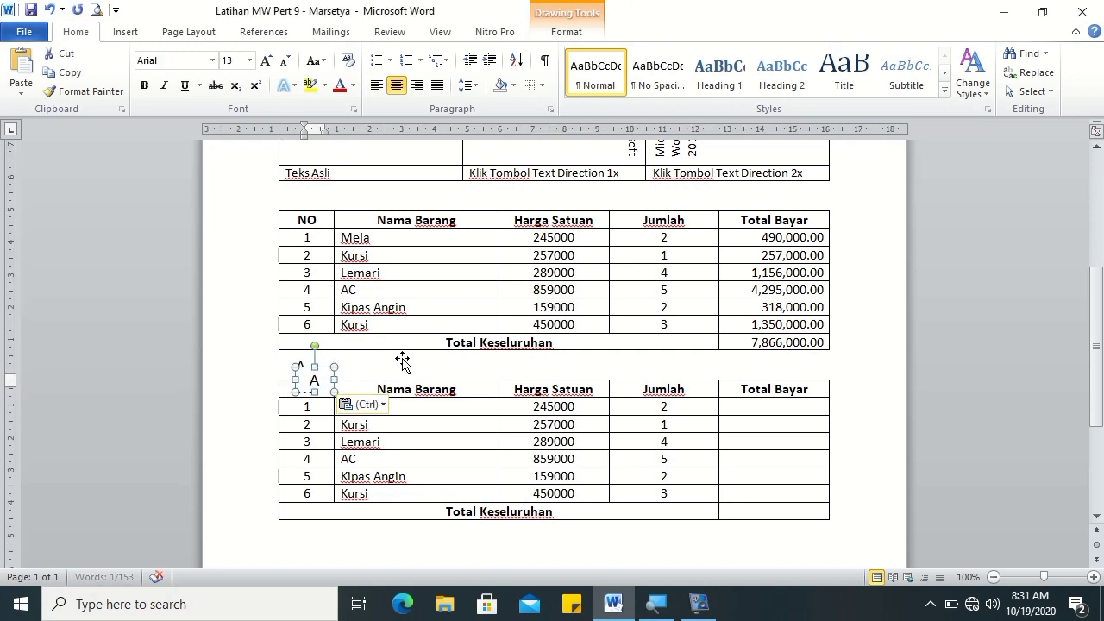
{"action": "left_click_drag", "start_coordinate": [328, 378], "coordinate": [409, 369]}
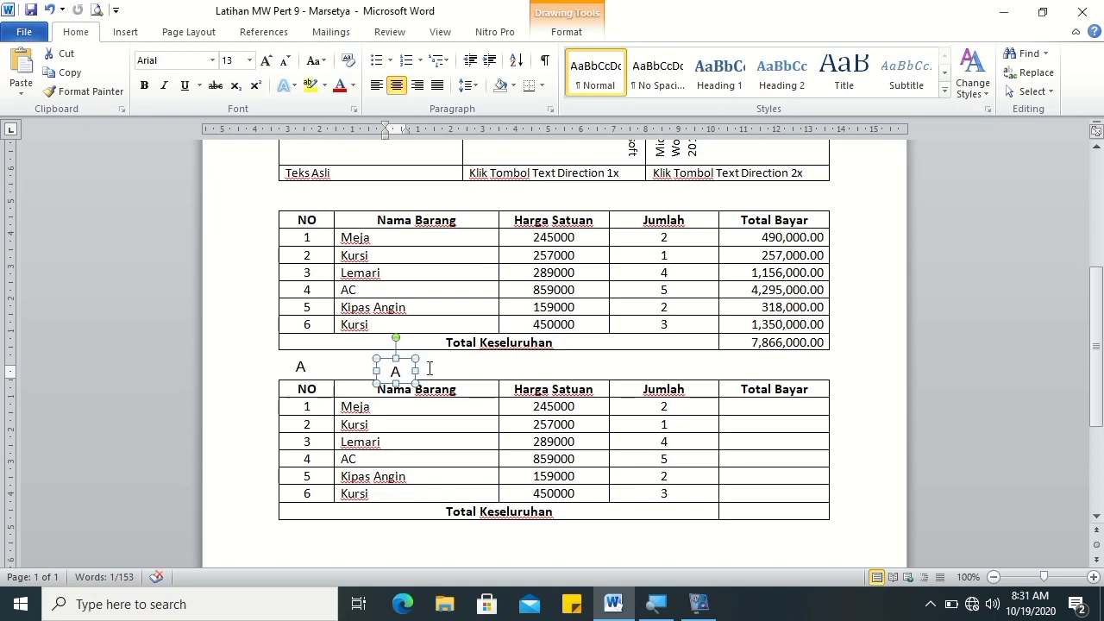
{"action": "left_click_drag", "start_coordinate": [400, 358], "coordinate": [399, 354]}
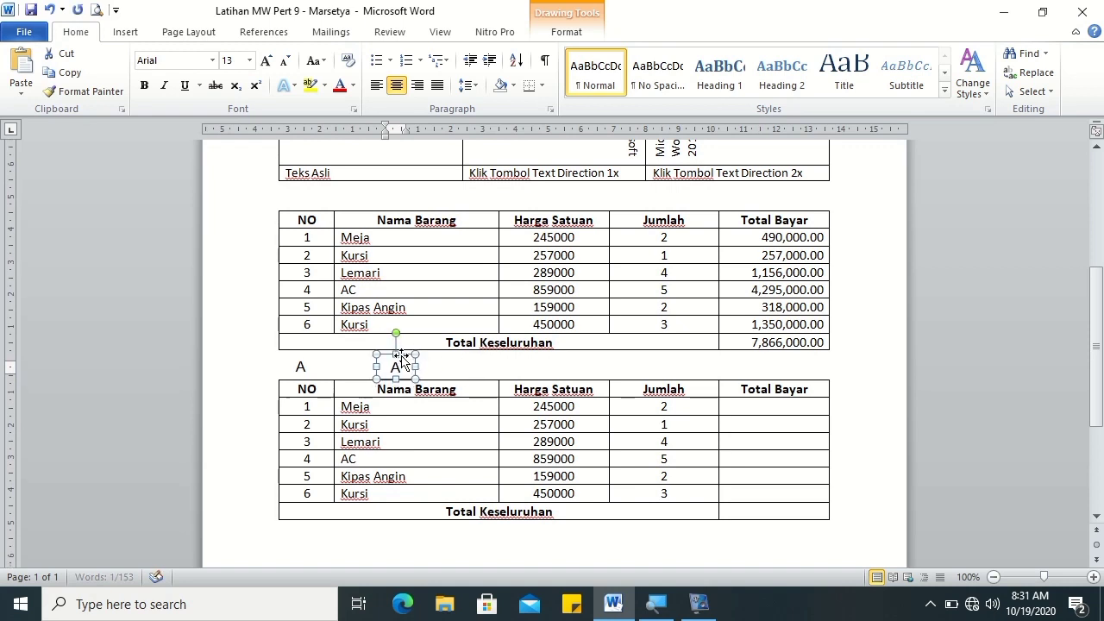
{"action": "double_click", "coordinate": [388, 365]}
{"action": "type", "text": "B"}
{"action": "left_click", "coordinate": [523, 372]}
{"action": "key", "text": "ctrl+v"}
{"action": "double_click", "coordinate": [317, 381]}
{"action": "type", "text": "C"}
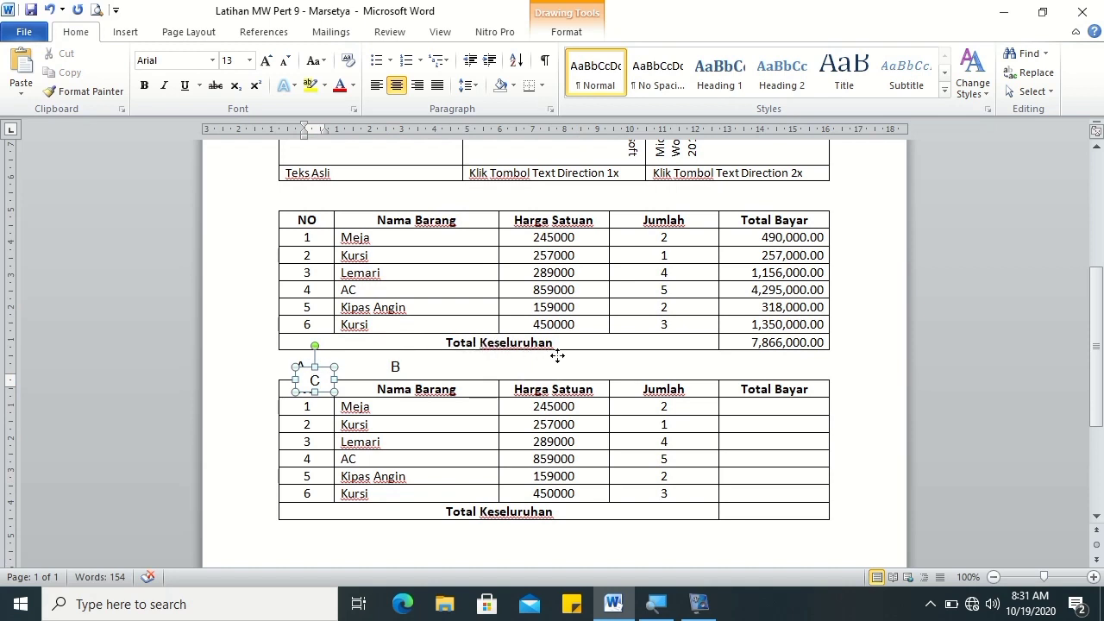
{"action": "left_click_drag", "start_coordinate": [559, 356], "coordinate": [592, 357]}
{"action": "left_click", "coordinate": [288, 354]}
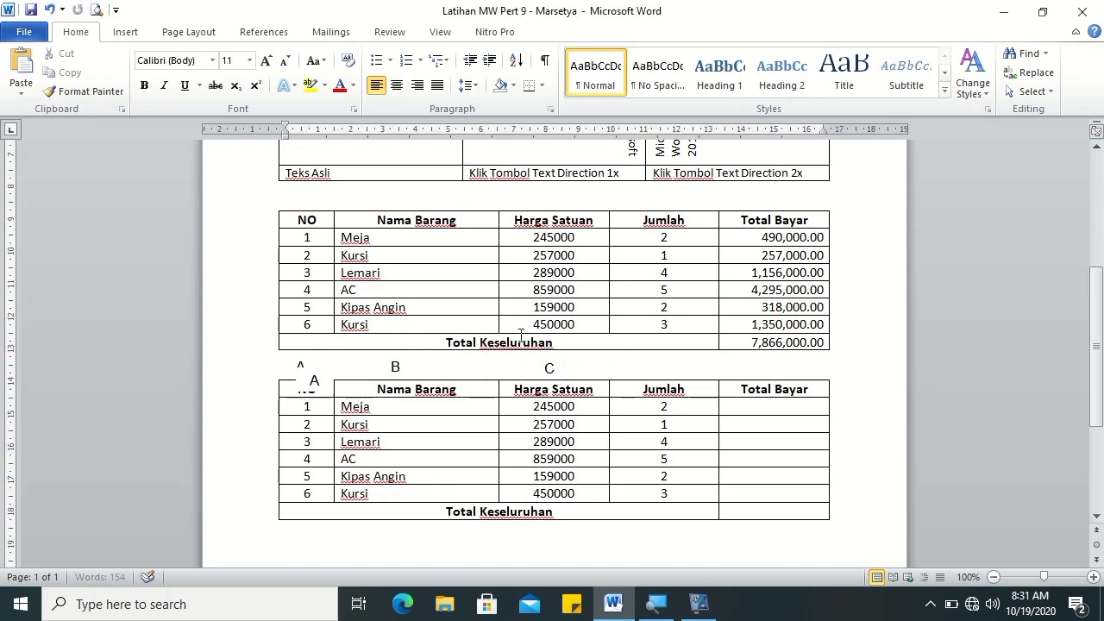
Step: Add D and E label copies above the Jumlah and Total Bayar columns
{"action": "key", "text": "ctrl+v"}
{"action": "double_click", "coordinate": [311, 380]}
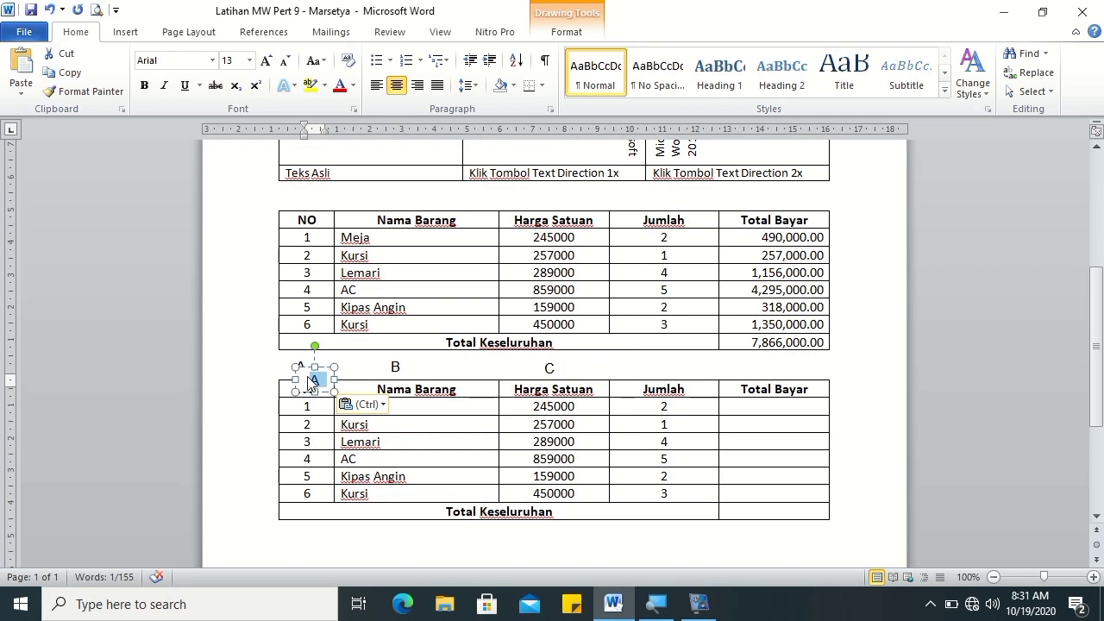
{"action": "type", "text": "D"}
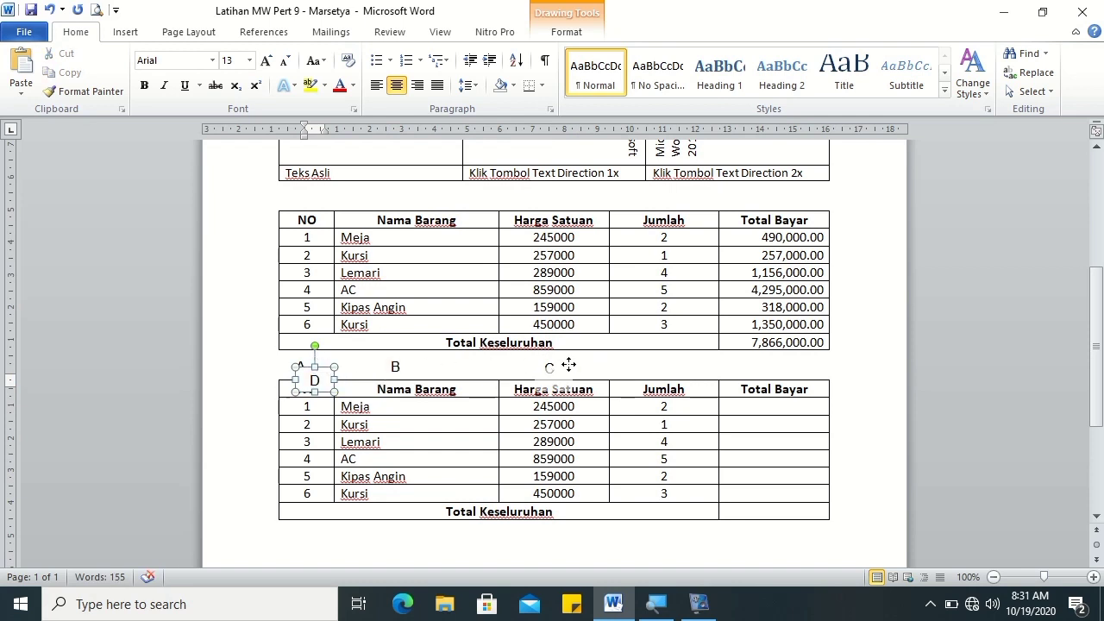
{"action": "left_click_drag", "start_coordinate": [662, 357], "coordinate": [660, 360]}
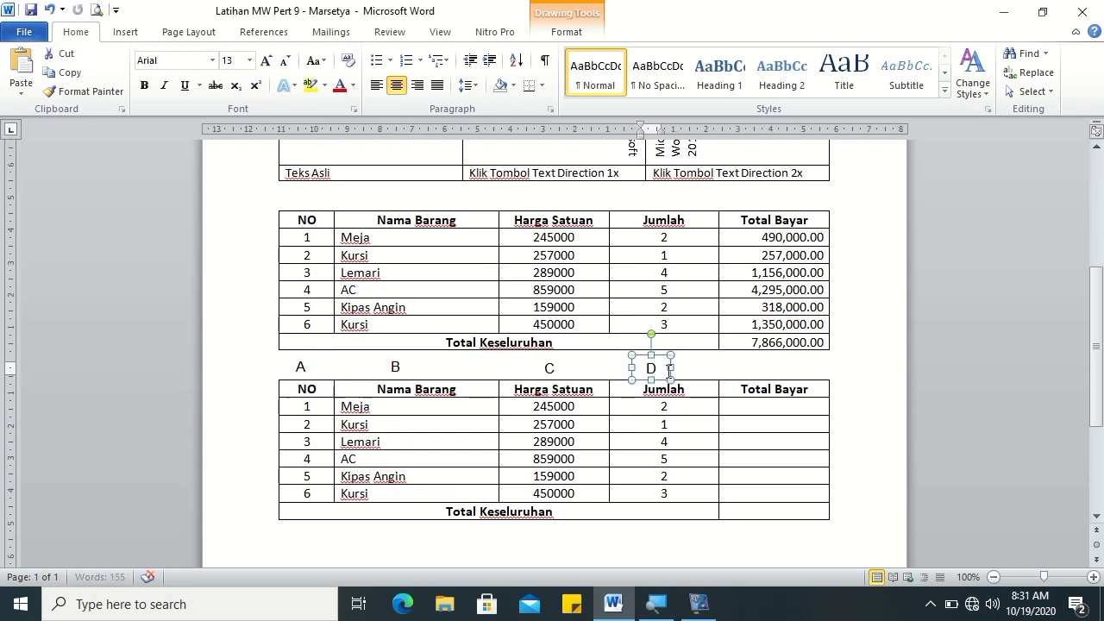
{"action": "left_click", "coordinate": [717, 364]}
{"action": "key", "text": "ctrl+v"}
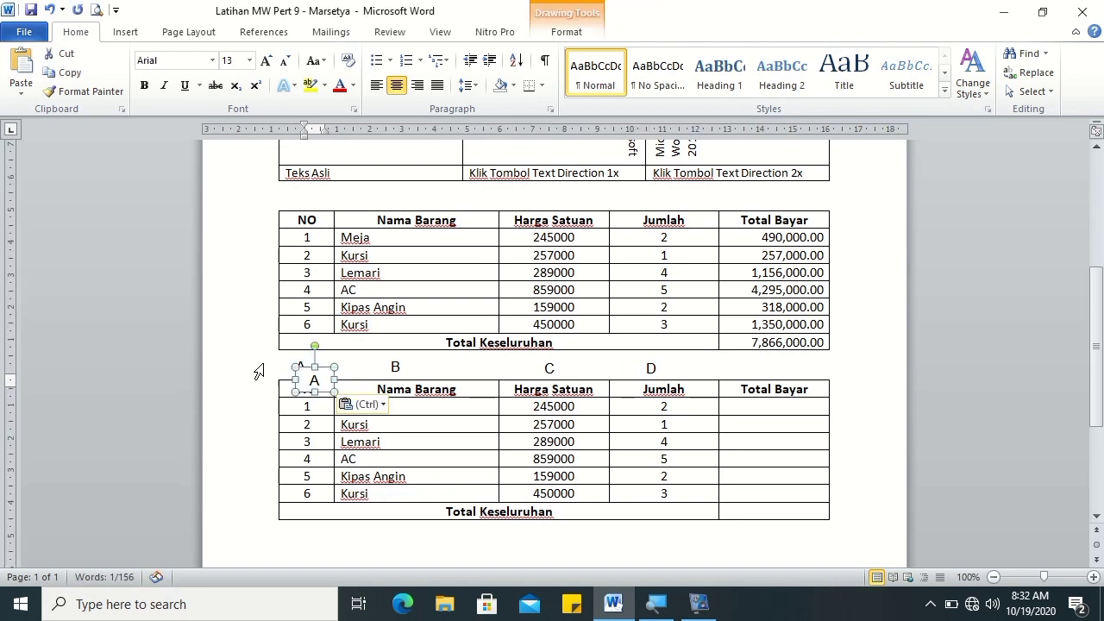
{"action": "double_click", "coordinate": [316, 380]}
{"action": "type", "text": "E"}
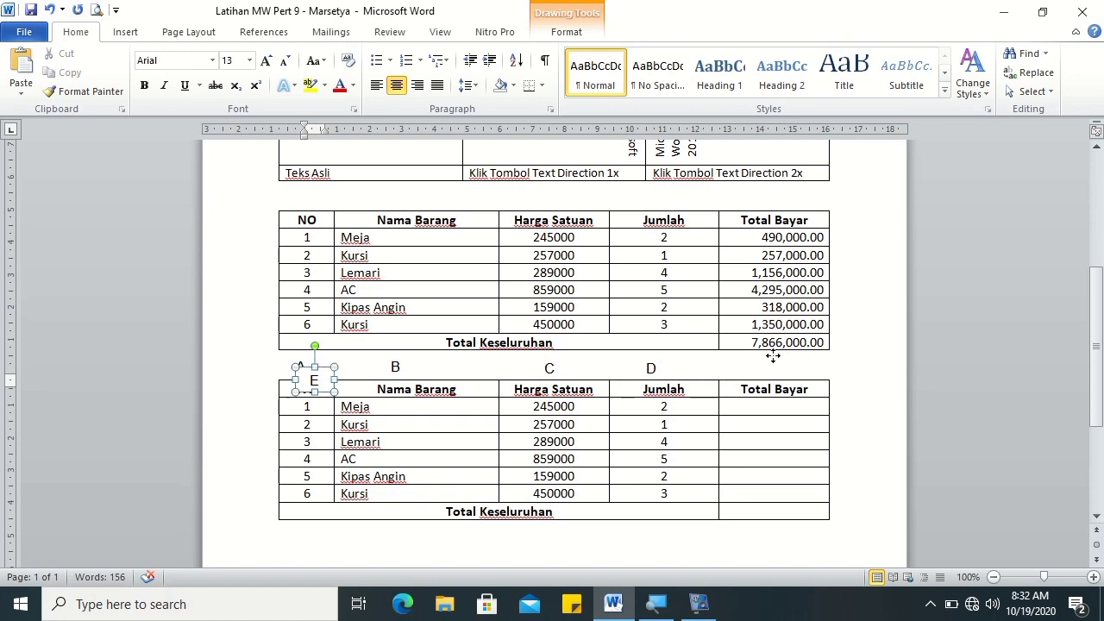
{"action": "left_click_drag", "start_coordinate": [773, 357], "coordinate": [764, 355]}
{"action": "left_click", "coordinate": [829, 363]}
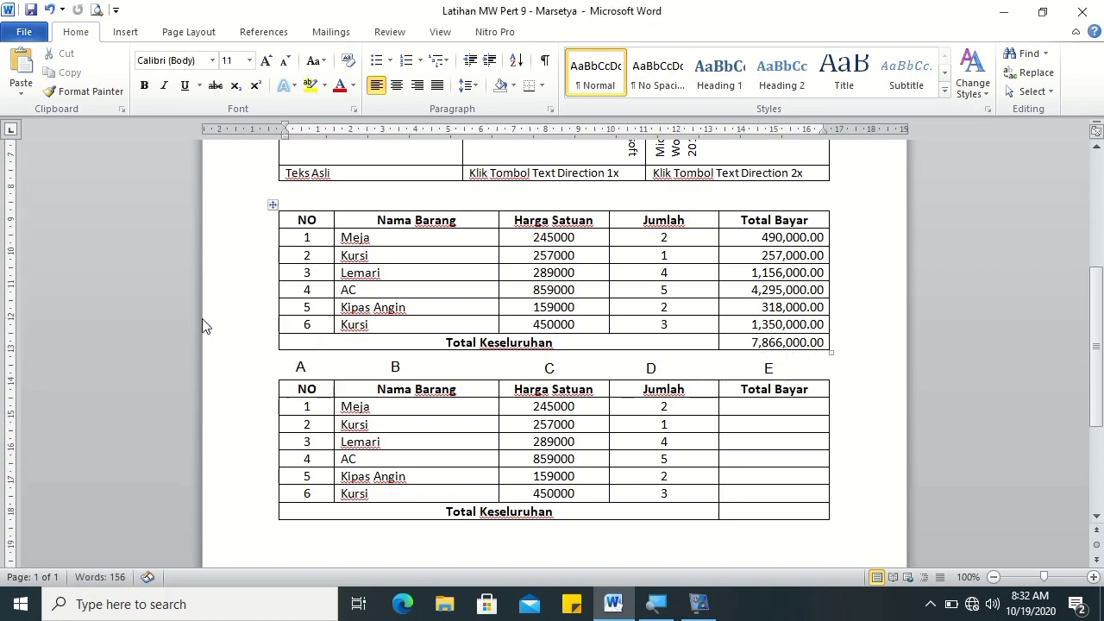
Step: Paste another label copy and move it beside the NO header row
{"action": "key", "text": "ctrl+v"}
{"action": "mouse_move", "coordinate": [330, 395]}
{"action": "left_mouse_down"}
{"action": "mouse_move", "coordinate": [311, 388]}
{"action": "mouse_move", "coordinate": [273, 405]}
{"action": "left_mouse_up"}
{"action": "double_click", "coordinate": [257, 390]}
Step: Change the label beside the header row to 1
{"action": "type", "text": "1"}
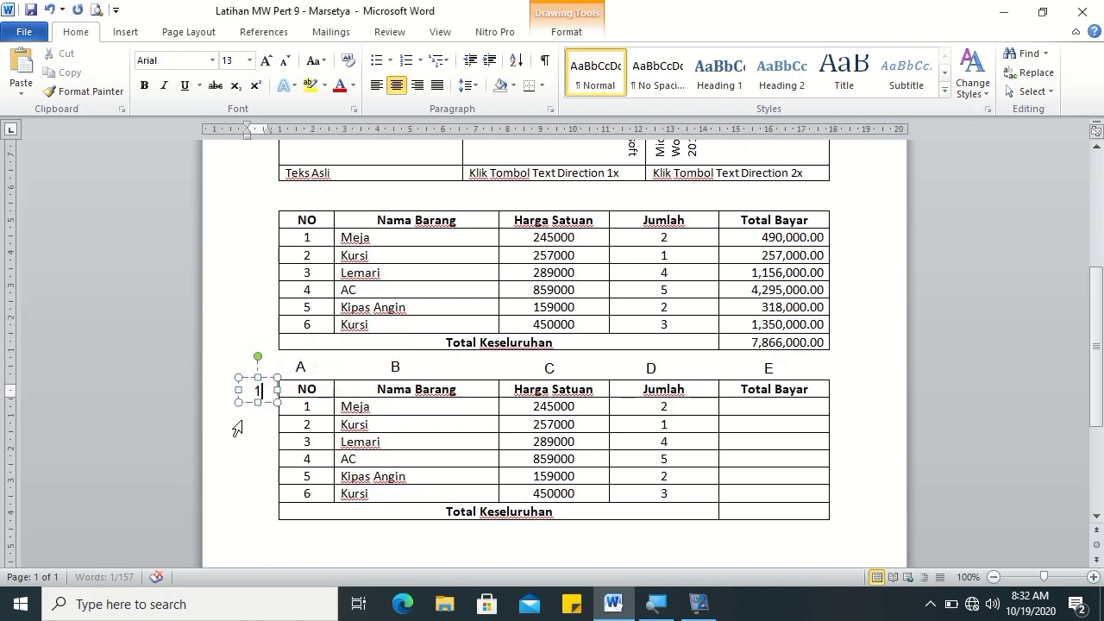
{"action": "left_click", "coordinate": [236, 438]}
{"action": "left_click", "coordinate": [210, 361]}
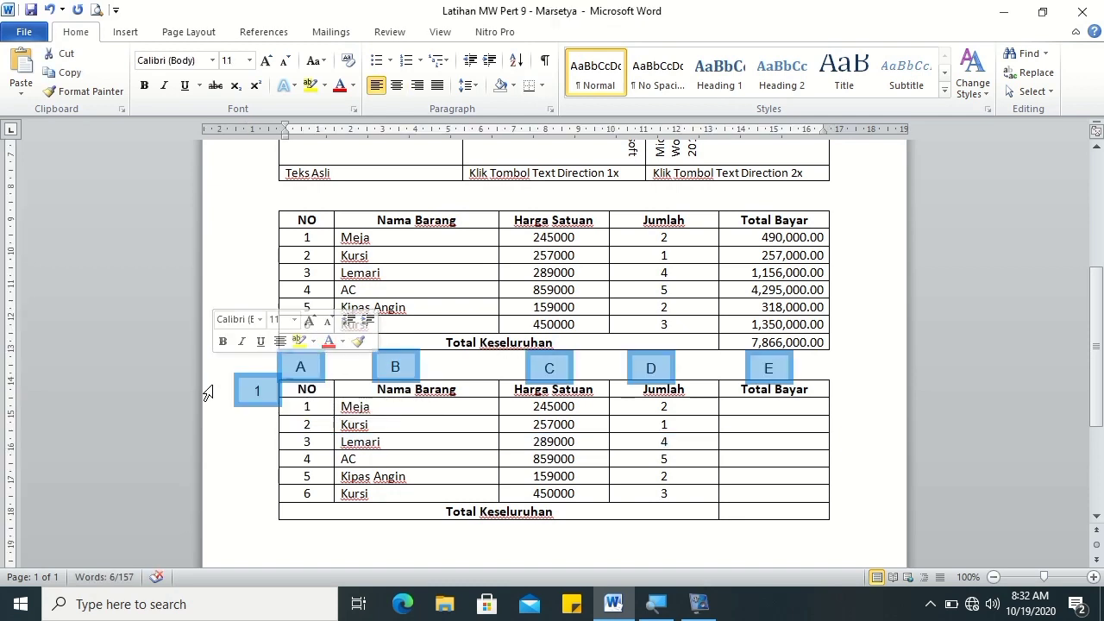
{"action": "left_click", "coordinate": [215, 428]}
{"action": "left_click", "coordinate": [254, 477]}
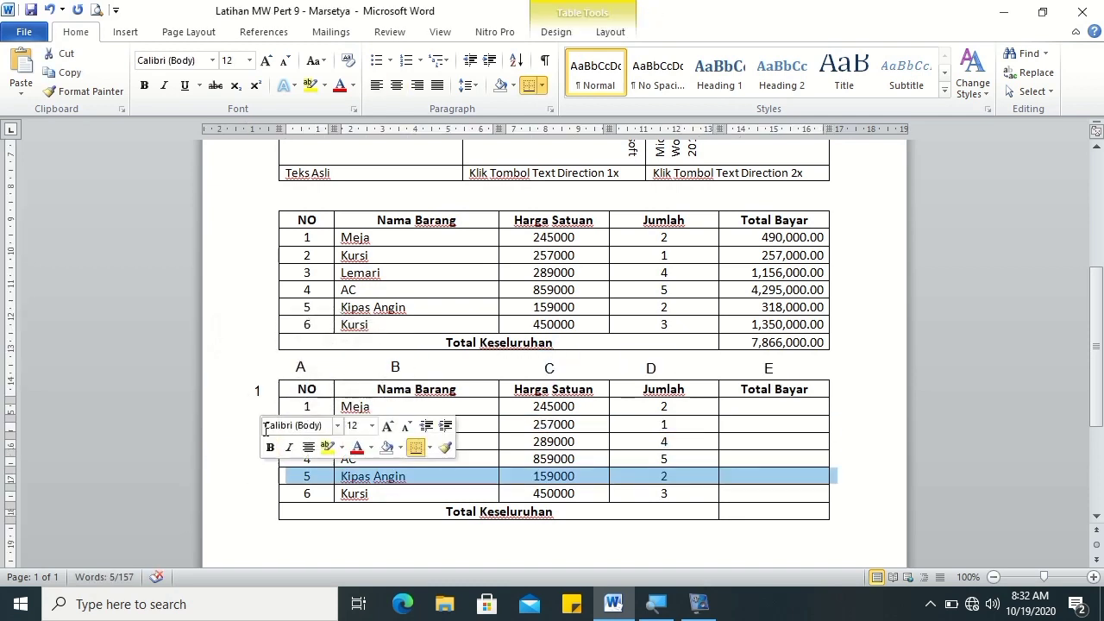
Step: Paste another label, change it to 2, and place it left of the Meja row
{"action": "left_click", "coordinate": [339, 363]}
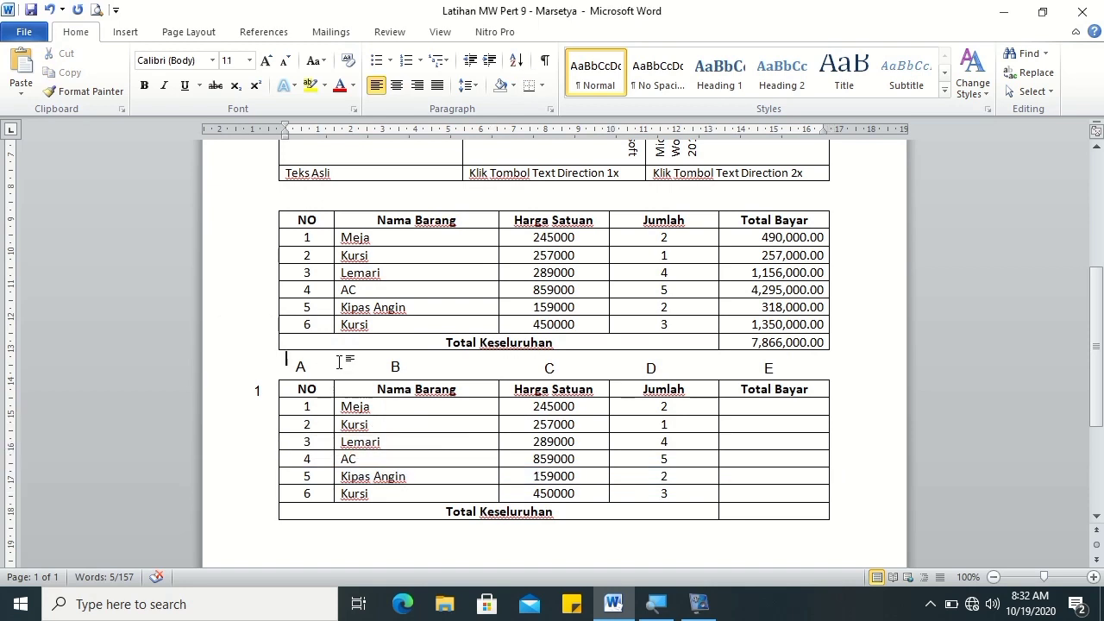
{"action": "key", "text": "ctrl+v"}
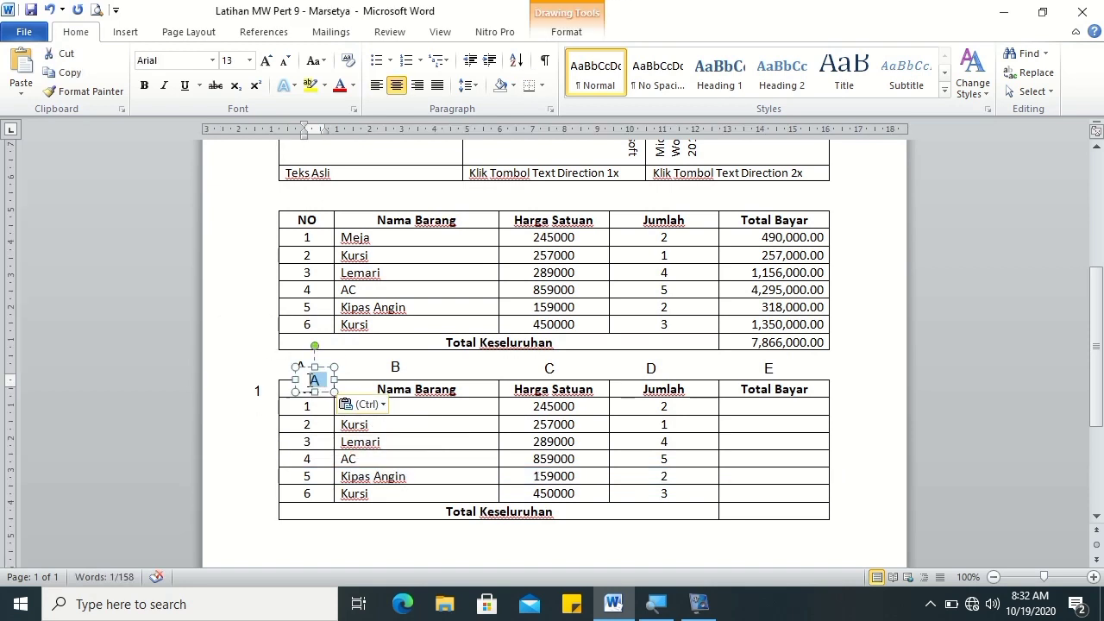
{"action": "type", "text": "2"}
{"action": "left_click", "coordinate": [316, 391]}
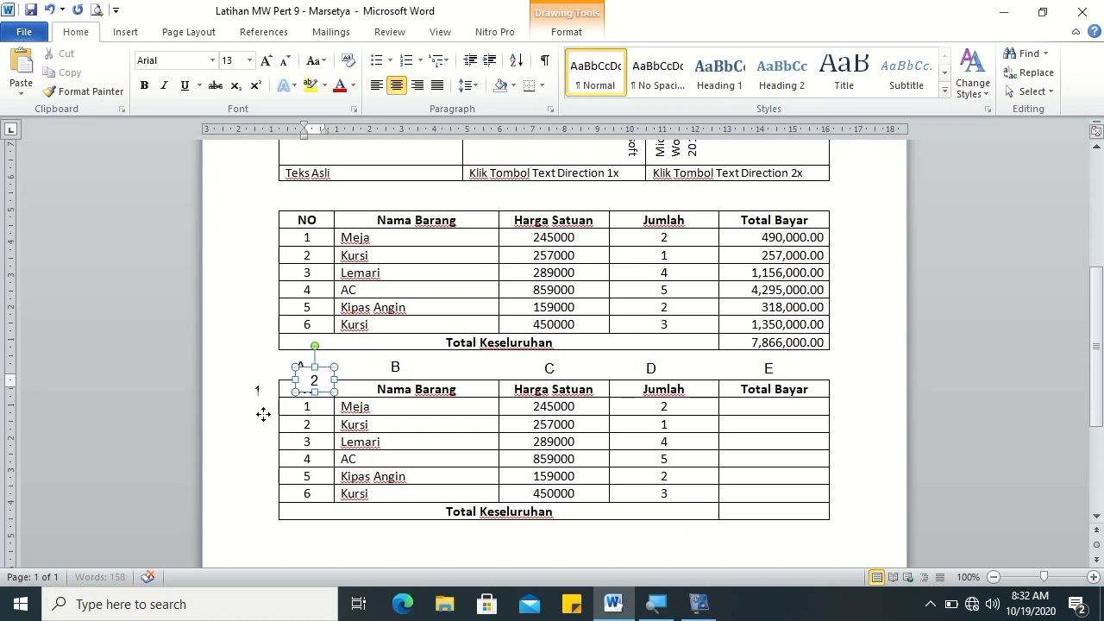
{"action": "left_click_drag", "start_coordinate": [263, 415], "coordinate": [207, 436]}
{"action": "left_click", "coordinate": [249, 459]}
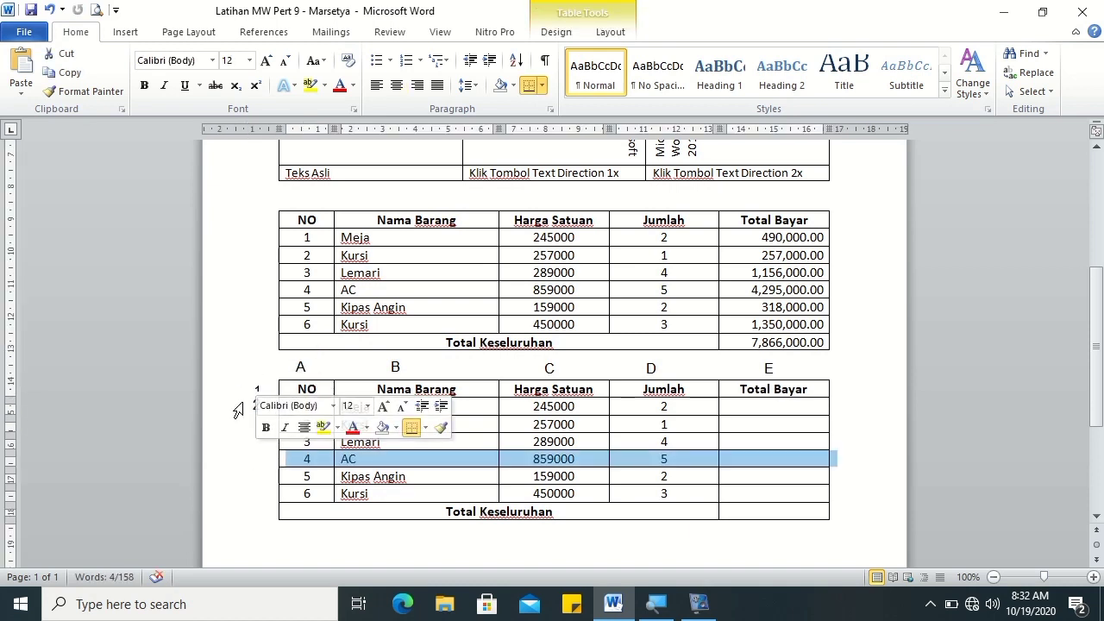
{"action": "double_click", "coordinate": [253, 413]}
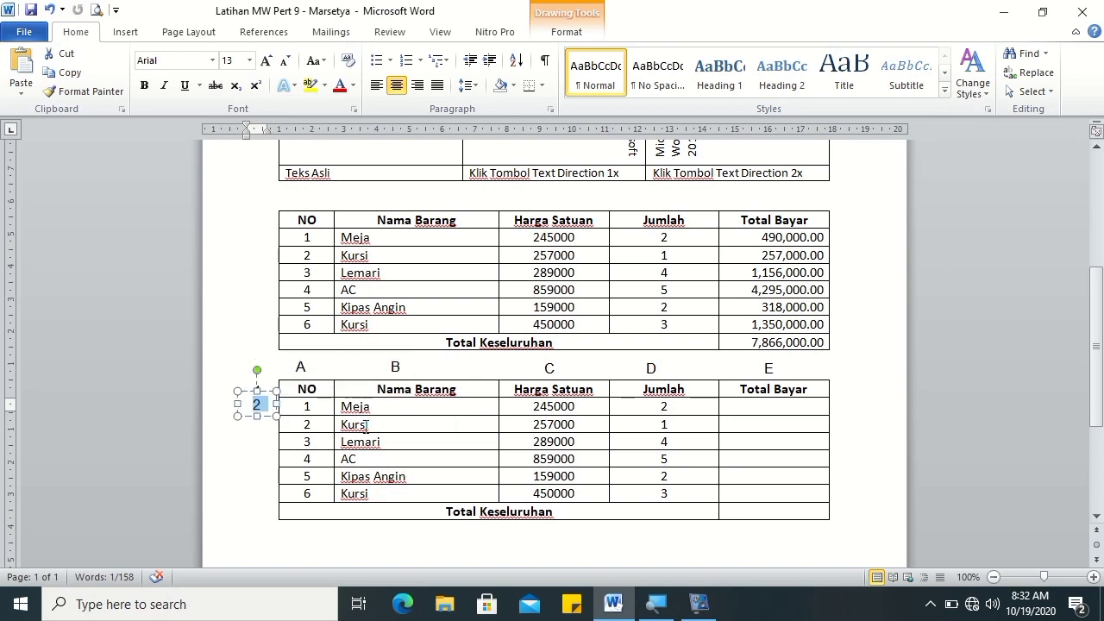
{"action": "left_click", "coordinate": [295, 413]}
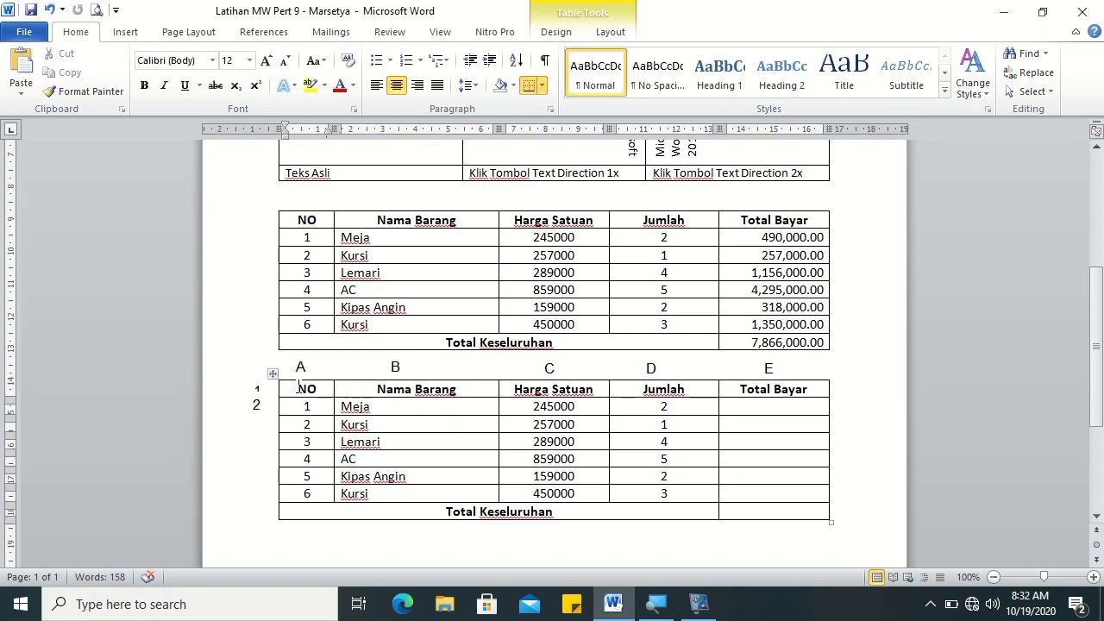
{"action": "left_click_drag", "start_coordinate": [297, 388], "coordinate": [732, 510]}
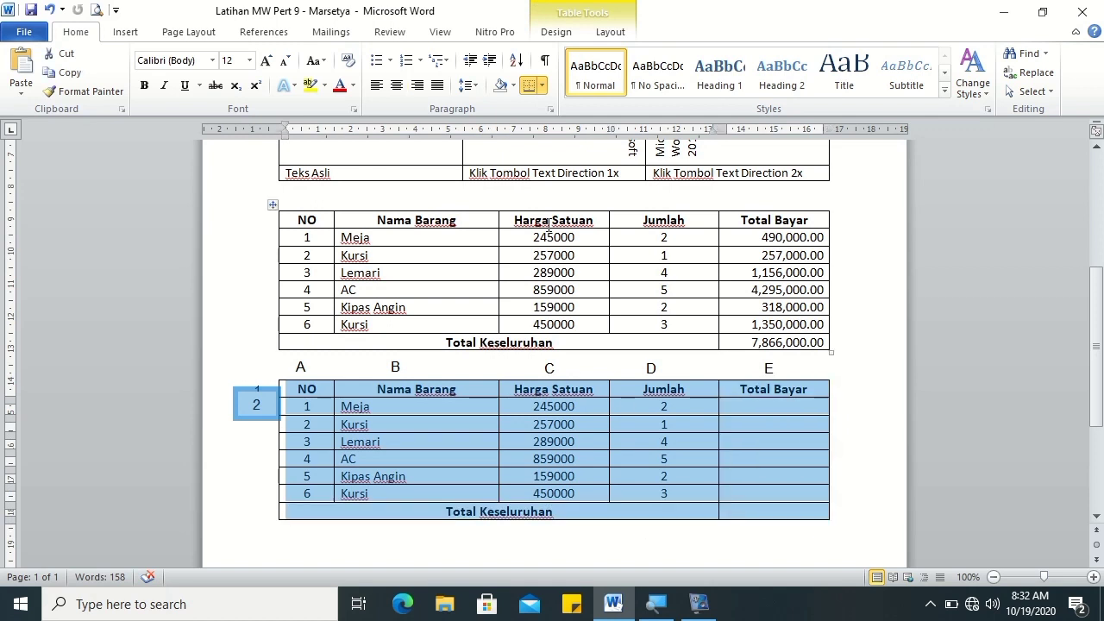
Step: Set the lower table's line spacing to 1.15 and nudge label 2 down beside the Meja row
{"action": "left_click", "coordinate": [465, 84]}
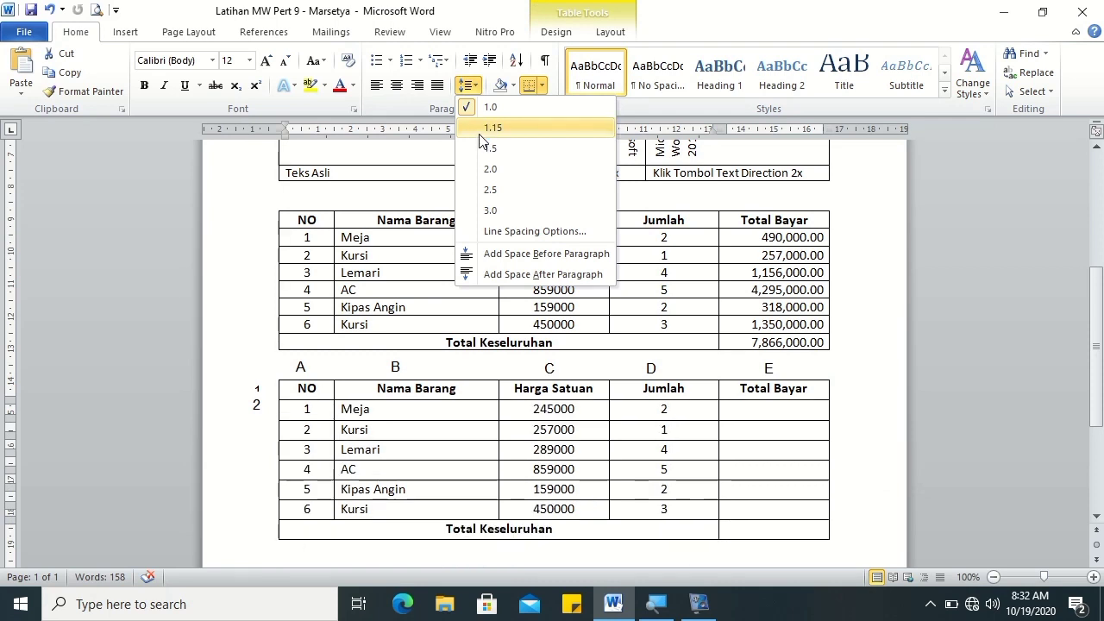
{"action": "left_click", "coordinate": [480, 129]}
{"action": "left_click", "coordinate": [269, 417]}
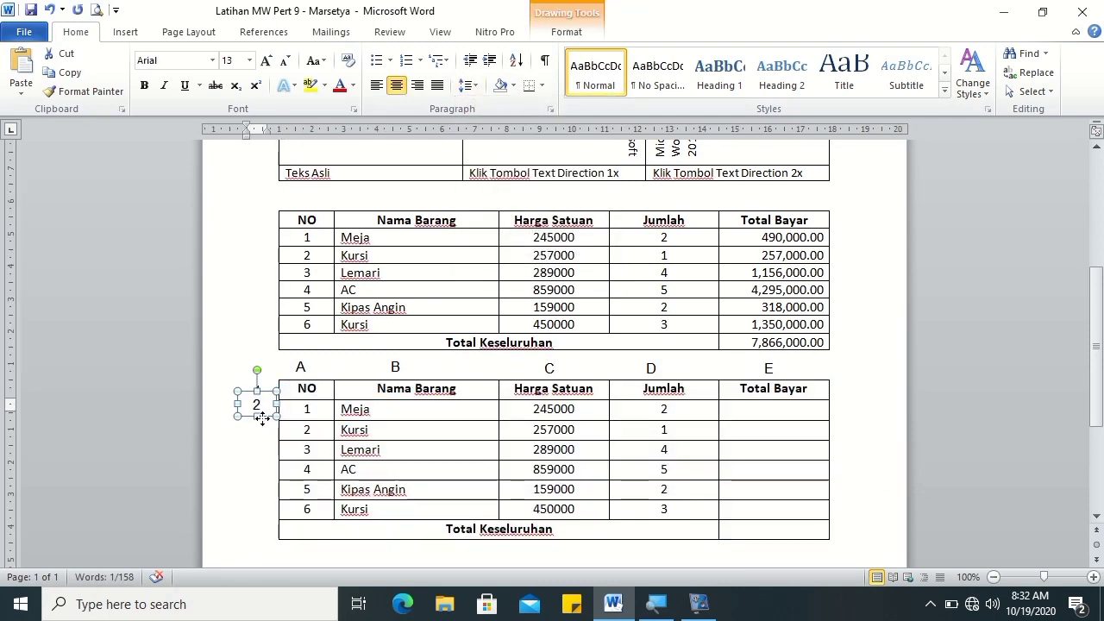
{"action": "type", "text": "1"}
{"action": "key", "text": "Return"}
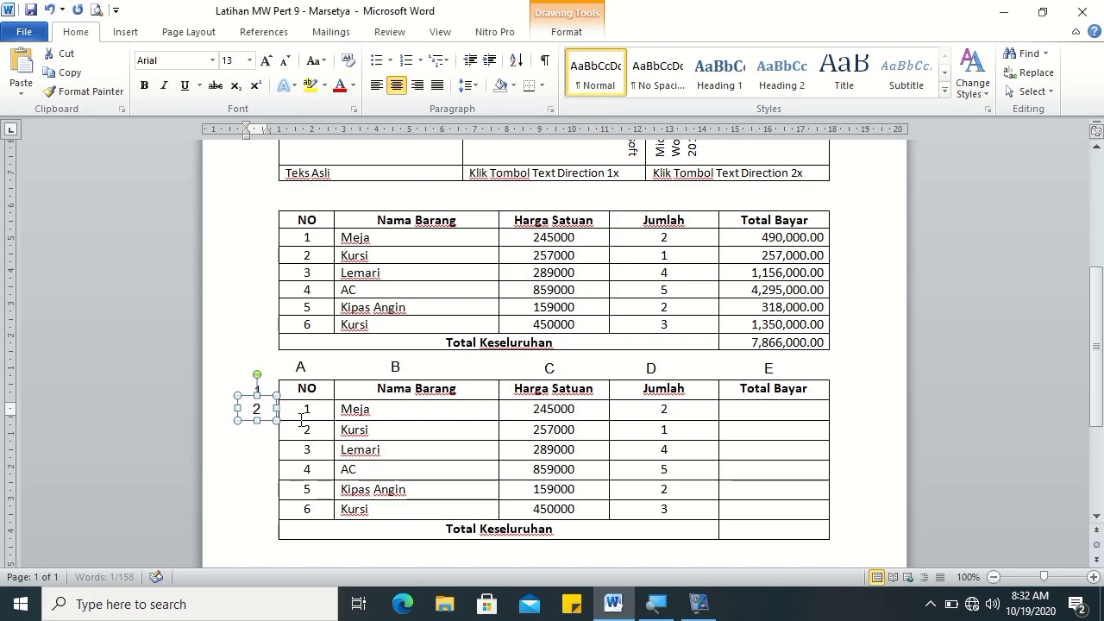
{"action": "left_click", "coordinate": [281, 450]}
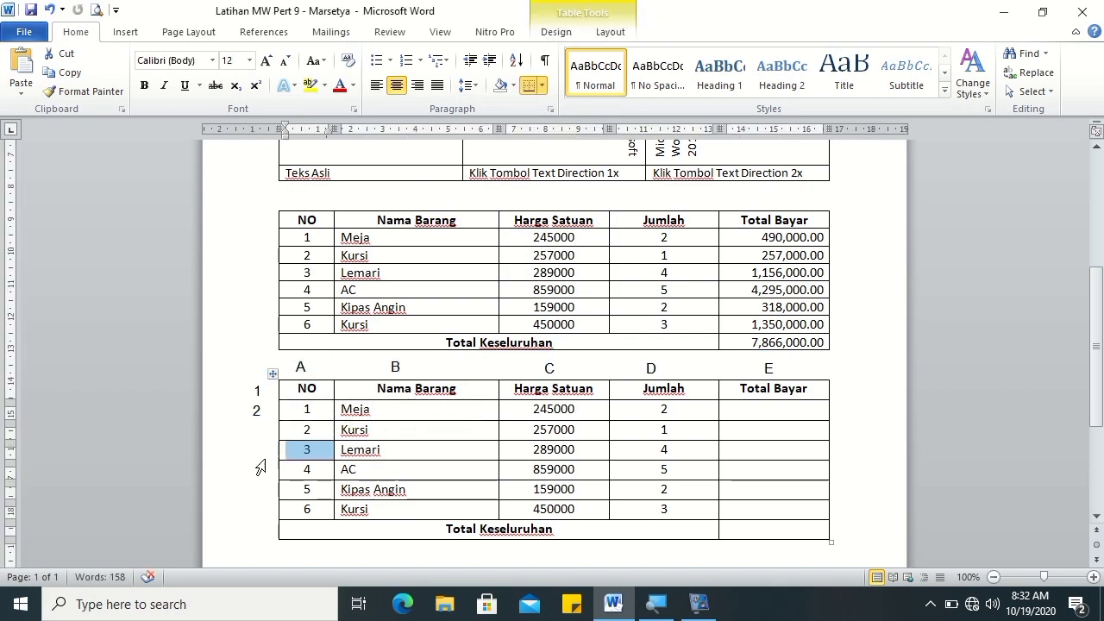
Step: Select the Lemari row, clear its contents, then undo the deletion
{"action": "left_click", "coordinate": [301, 387]}
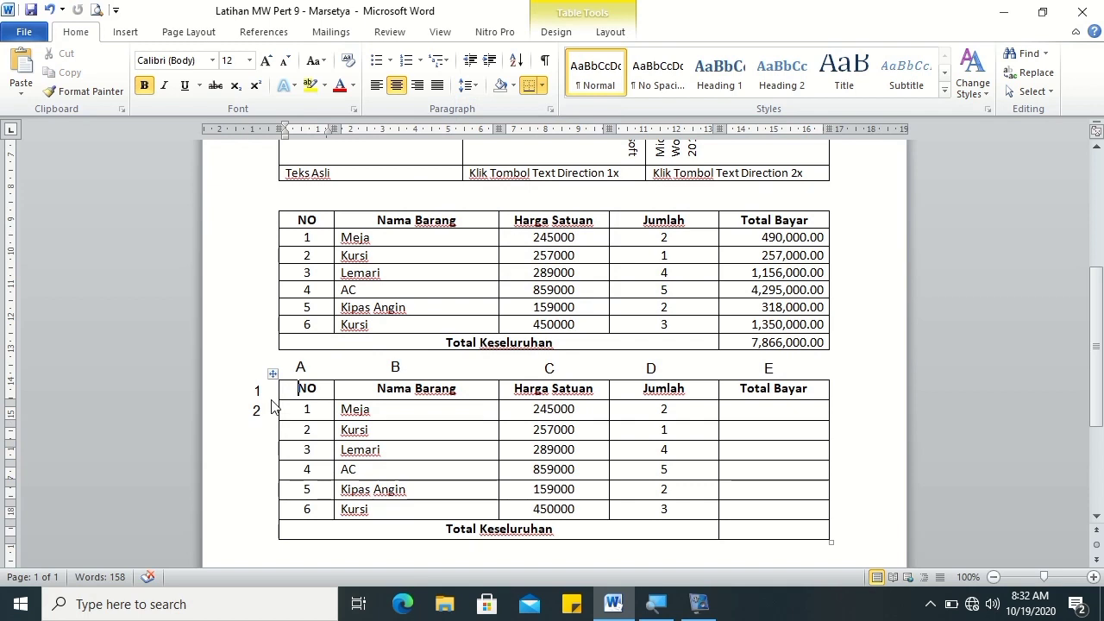
{"action": "left_click", "coordinate": [276, 417]}
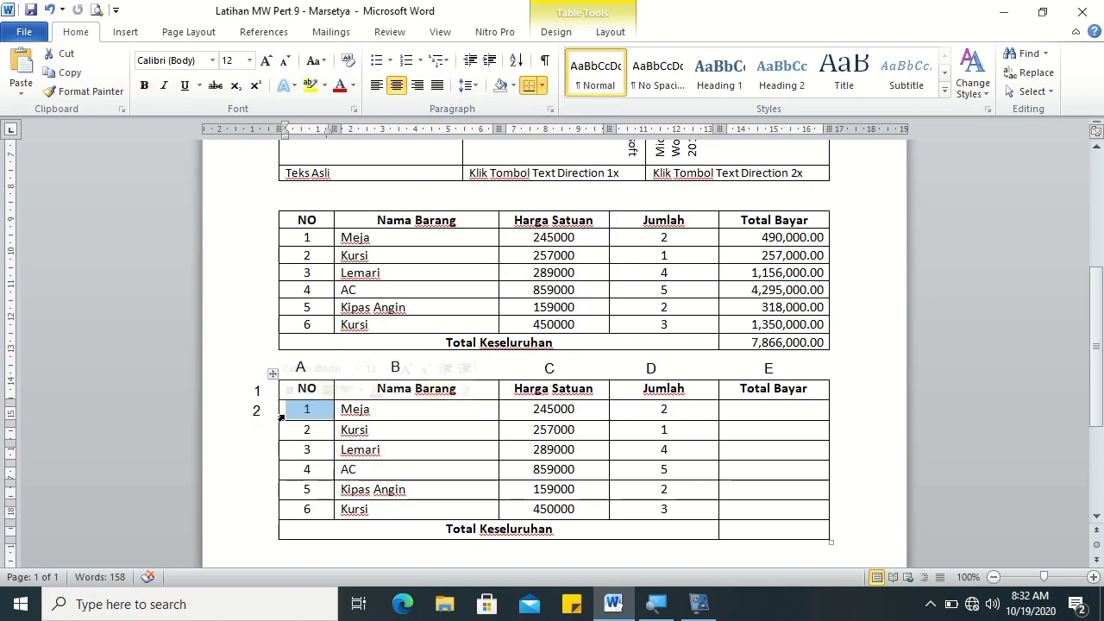
{"action": "left_click", "coordinate": [238, 448]}
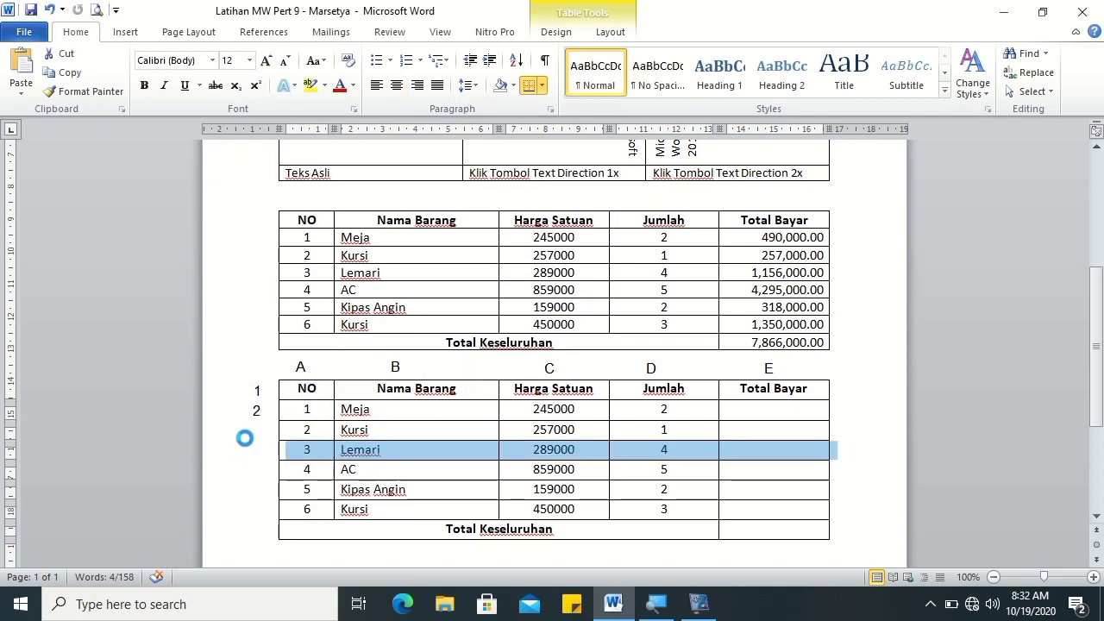
{"action": "key", "text": "Delete"}
{"action": "key", "text": "ctrl+z"}
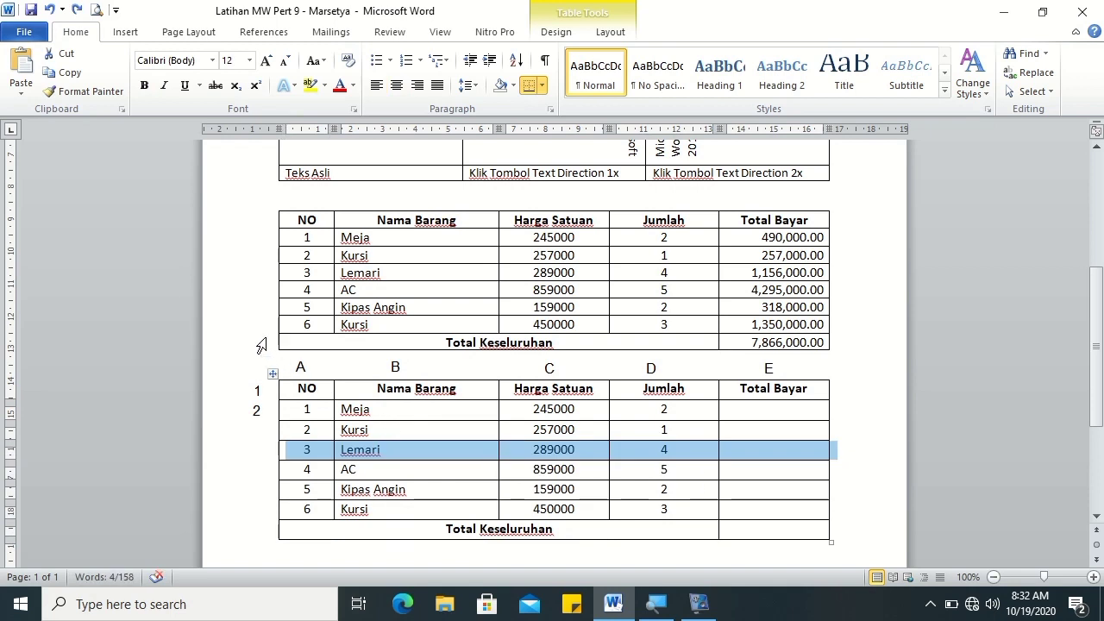
Step: Paste a copy of the A label box, change it to 3, and place it below labels 1 and 2
{"action": "left_click", "coordinate": [259, 324]}
{"action": "left_click", "coordinate": [336, 360]}
{"action": "key", "text": "ctrl+v"}
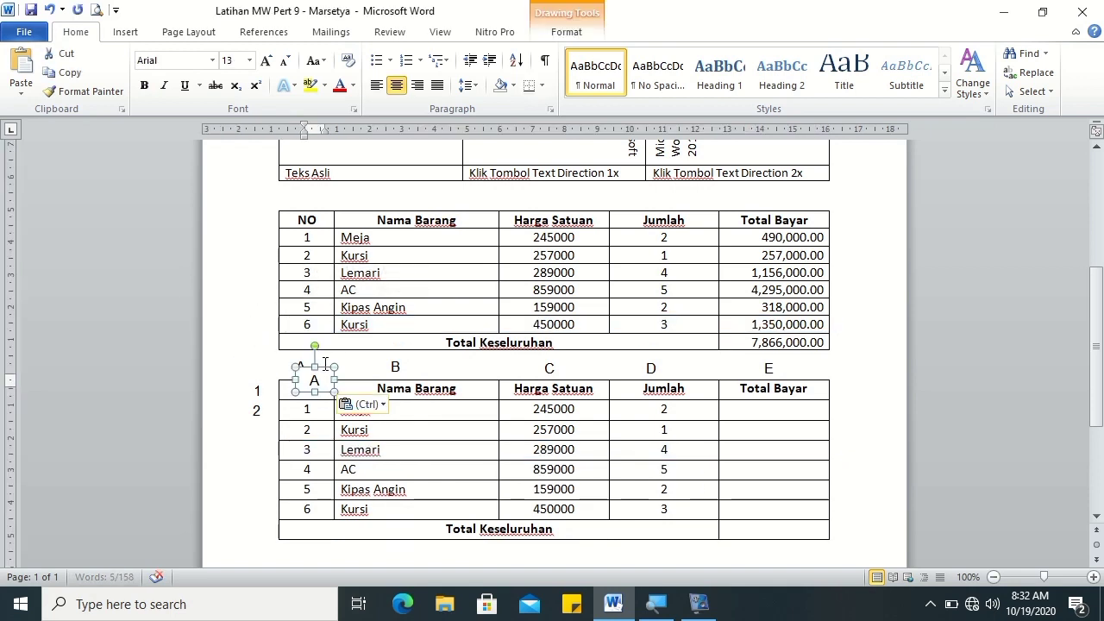
{"action": "left_click", "coordinate": [314, 379]}
{"action": "type", "text": "3"}
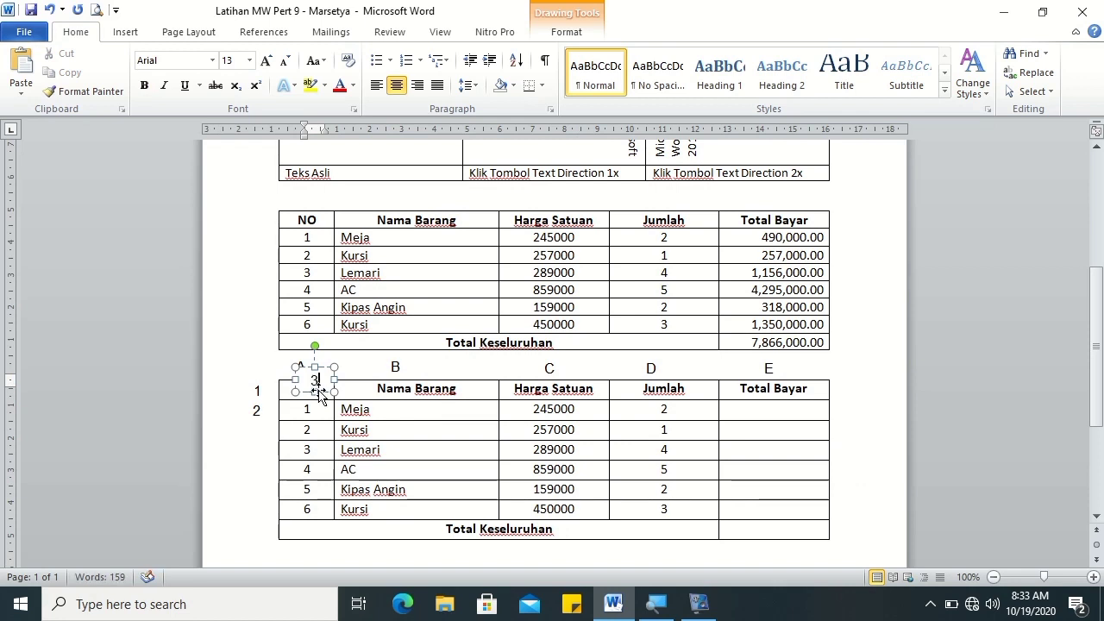
{"action": "key", "text": "BackSpace"}
{"action": "type", "text": "3"}
{"action": "left_click_drag", "start_coordinate": [263, 441], "coordinate": [251, 472]}
{"action": "left_click", "coordinate": [252, 473]}
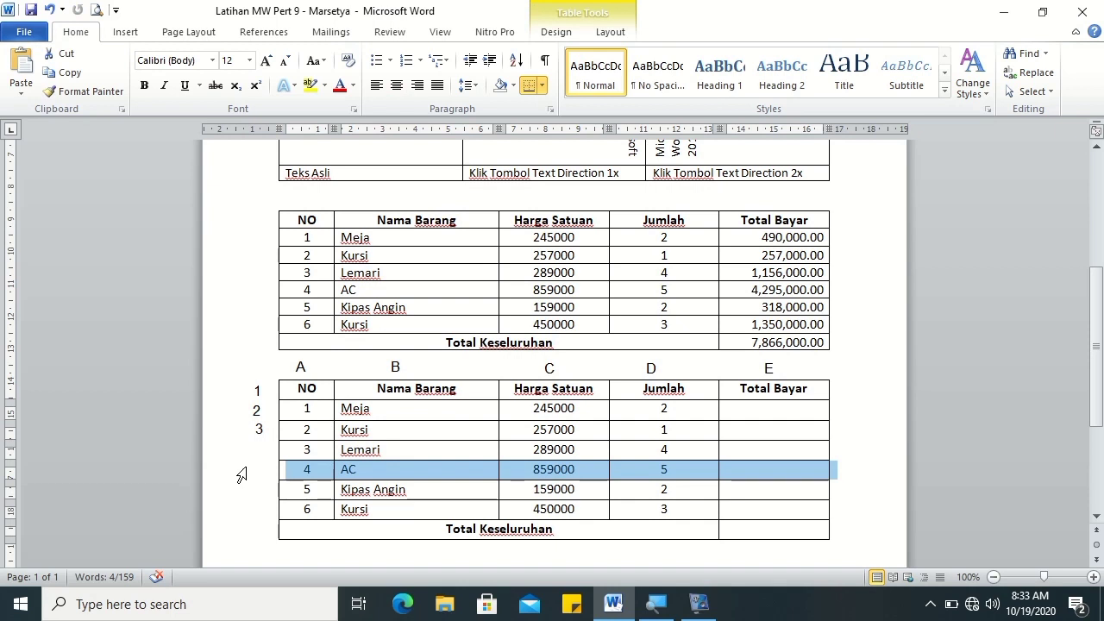
Step: Paste another label as 4 in the margin below 3, and nudge labels 4 and 1 into line
{"action": "left_click", "coordinate": [273, 350]}
{"action": "left_click", "coordinate": [345, 365]}
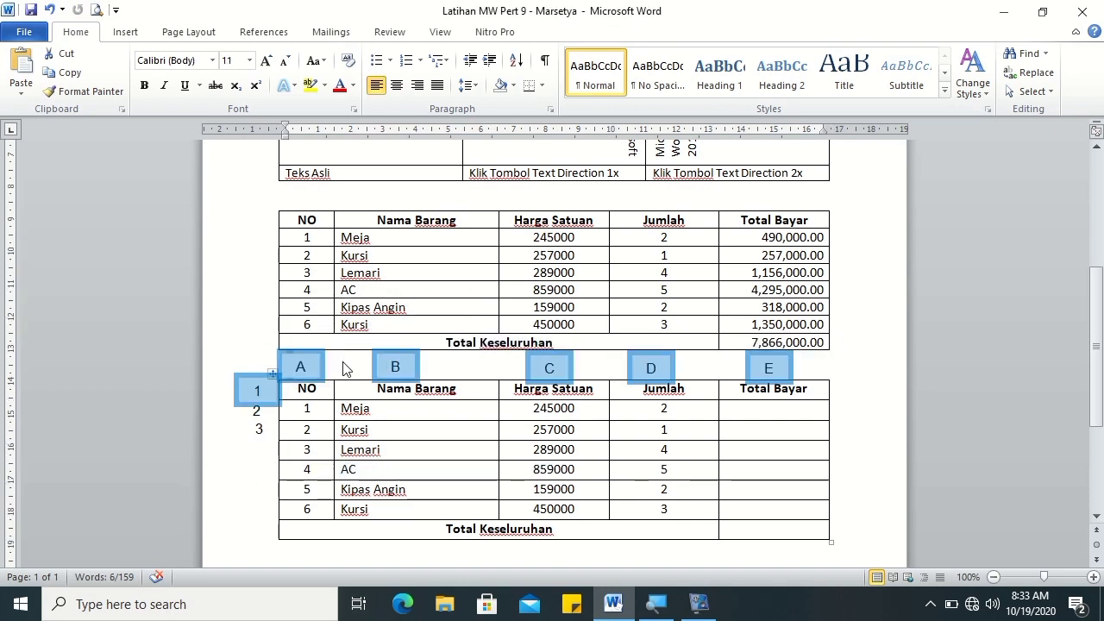
{"action": "key", "text": "ctrl+v"}
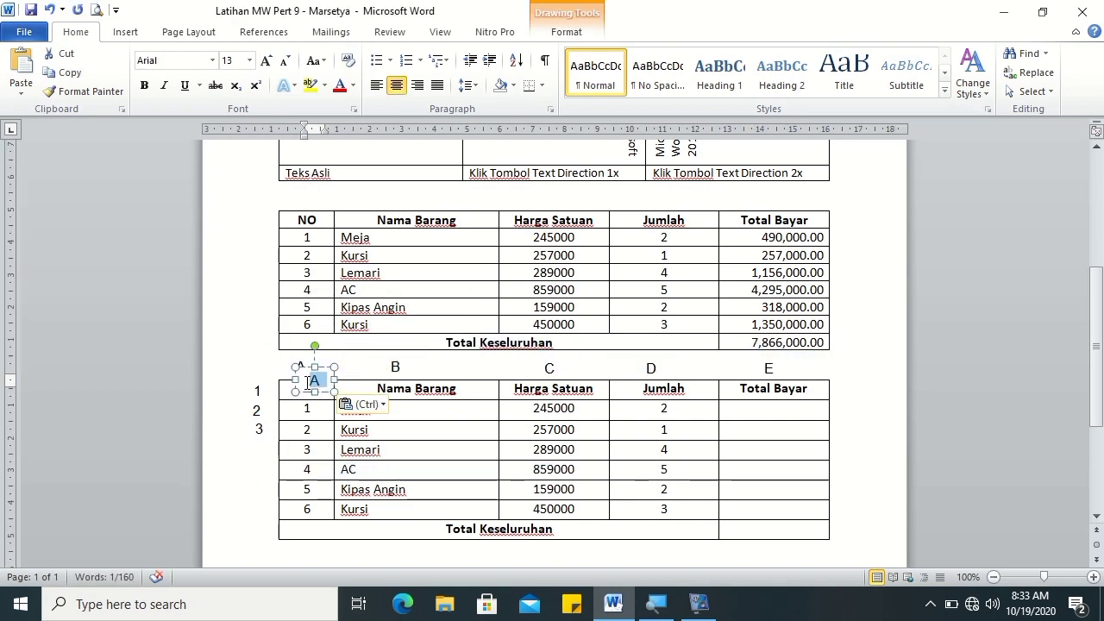
{"action": "type", "text": "4"}
{"action": "key", "text": "Escape"}
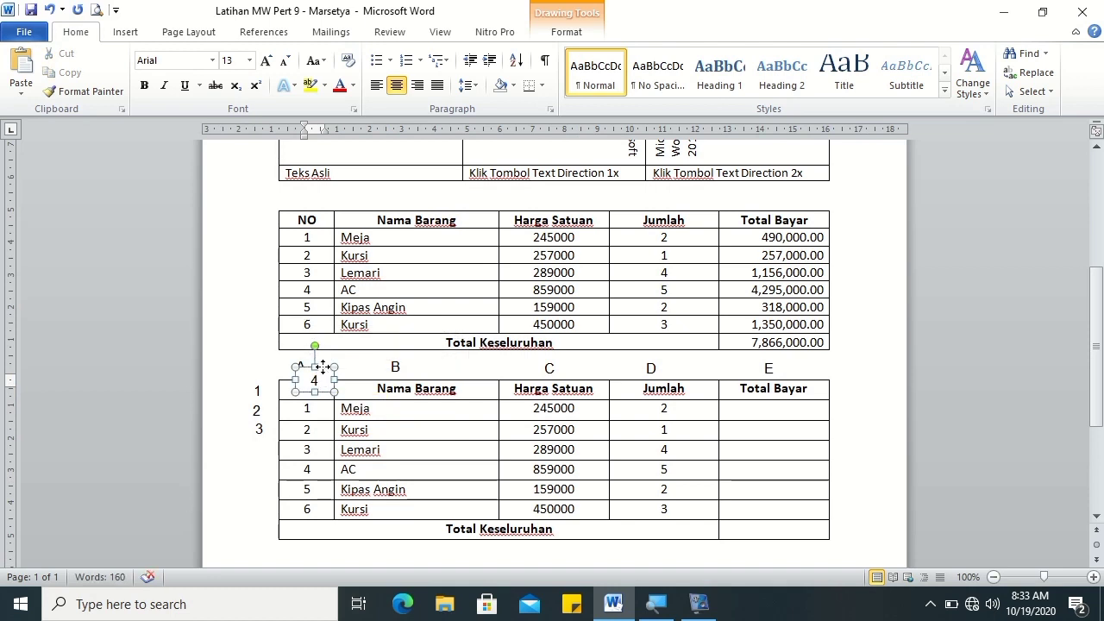
{"action": "left_click_drag", "start_coordinate": [260, 446], "coordinate": [251, 458]}
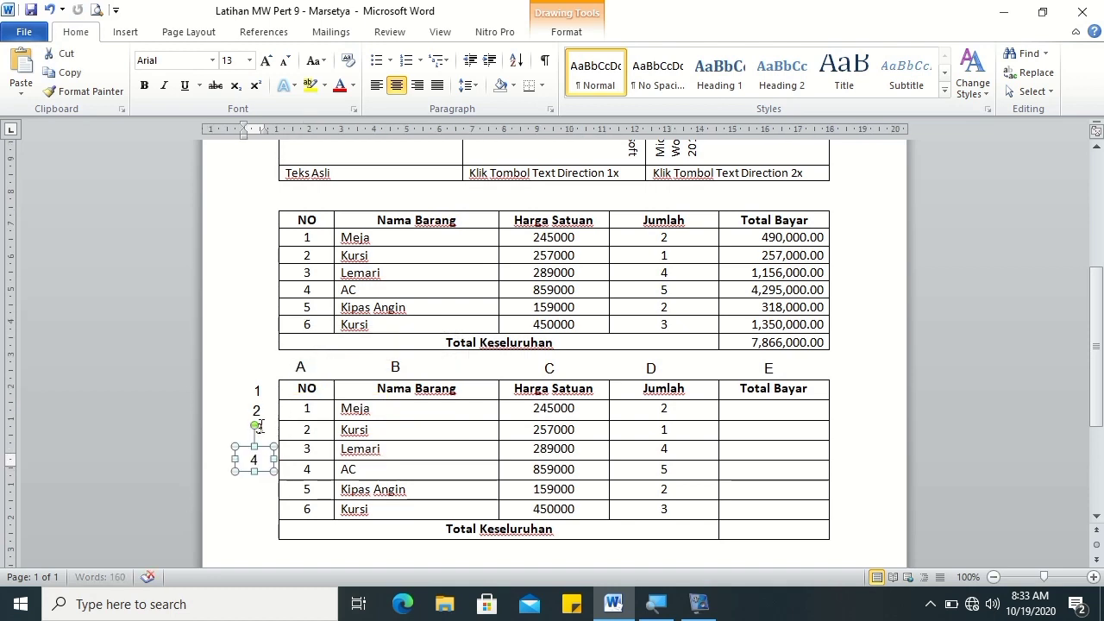
{"action": "left_click", "coordinate": [256, 410]}
{"action": "left_click", "coordinate": [257, 455]}
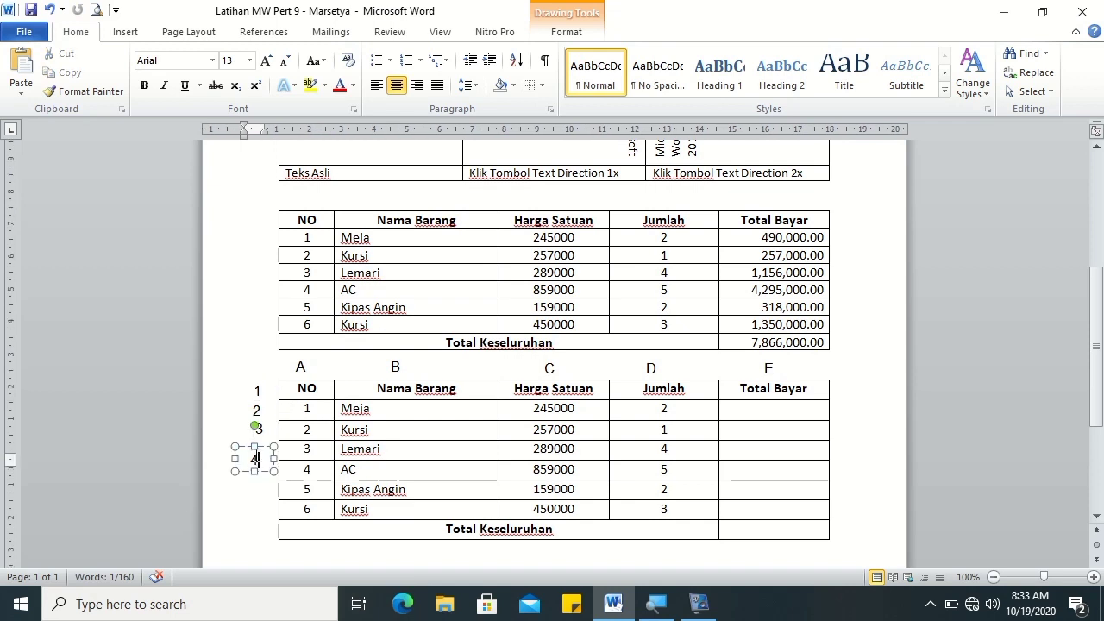
{"action": "key", "text": "ctrl+Right"}
{"action": "key", "text": "ctrl+Right"}
{"action": "key", "text": "ctrl+Right"}
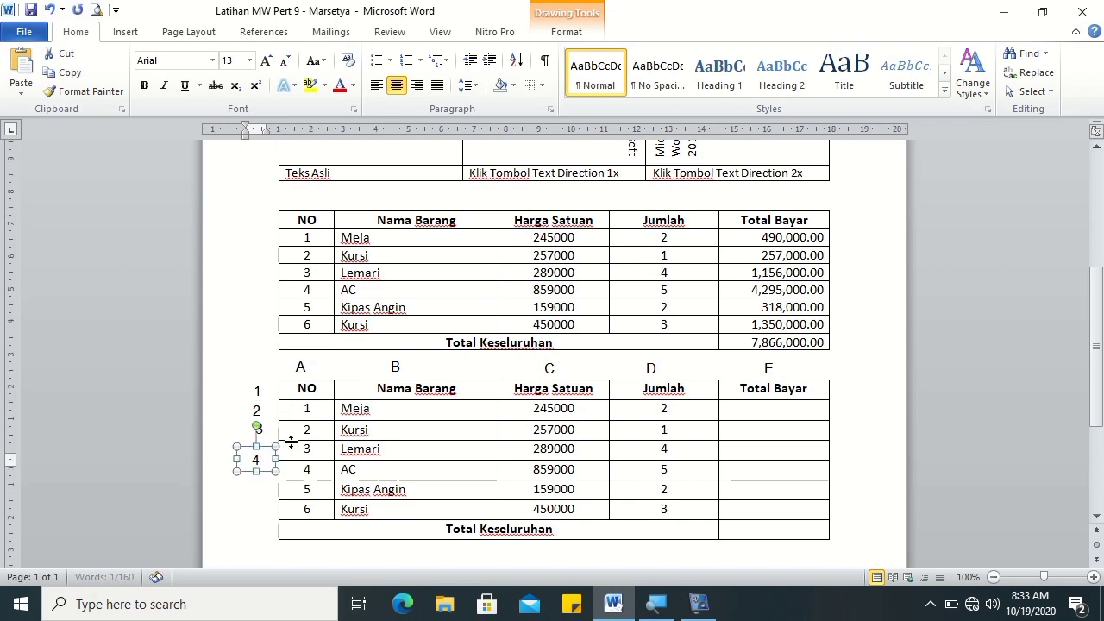
{"action": "key", "text": "ctrl+Up"}
{"action": "key", "text": "ctrl+Up"}
{"action": "key", "text": "ctrl+Up"}
{"action": "key", "text": "ctrl+Up"}
{"action": "key", "text": "ctrl+Up"}
{"action": "key", "text": "ctrl+Up"}
{"action": "key", "text": "ctrl+Right"}
{"action": "key", "text": "ctrl+Right"}
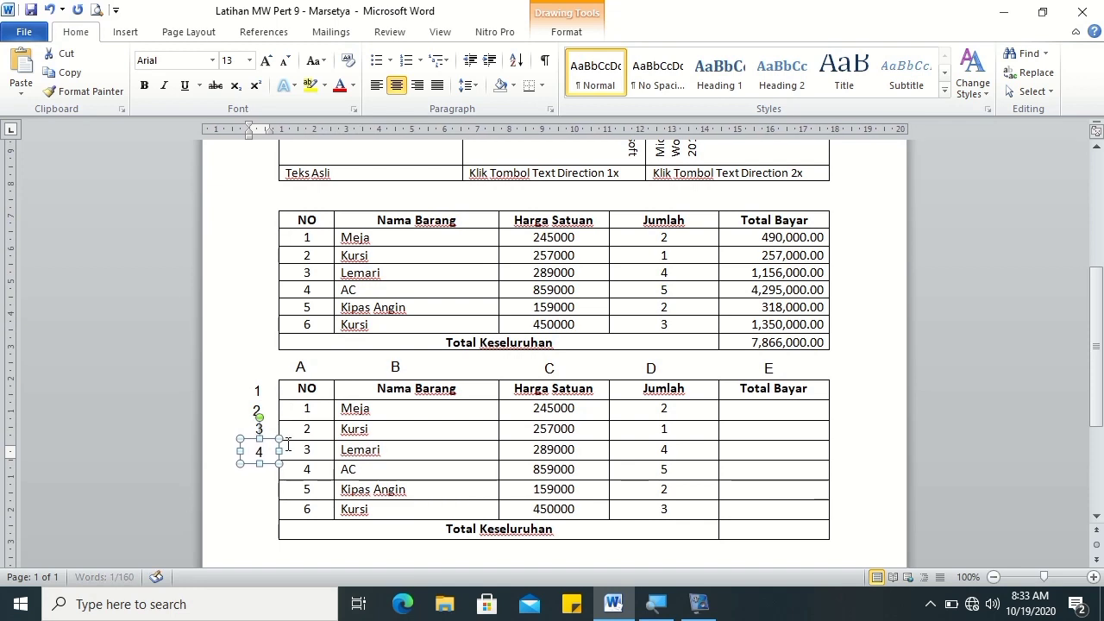
{"action": "left_click", "coordinate": [253, 408]}
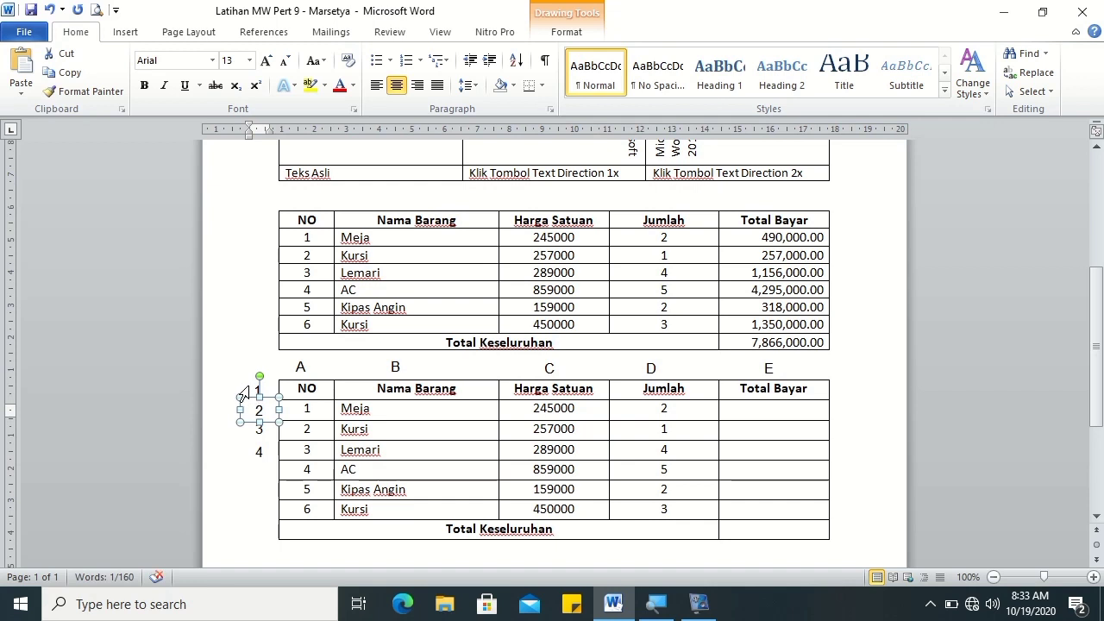
{"action": "left_click", "coordinate": [263, 384]}
{"action": "key", "text": "ctrl+Right"}
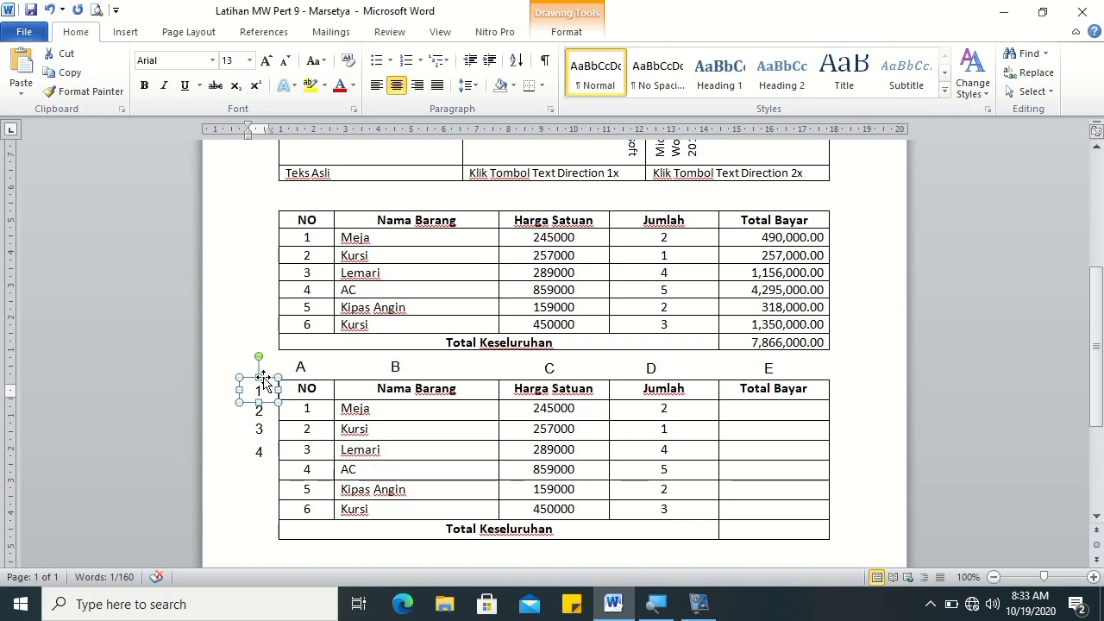
Step: Paste a further label copy, retype it as 5, and position it beside the AC row
{"action": "left_click", "coordinate": [321, 360]}
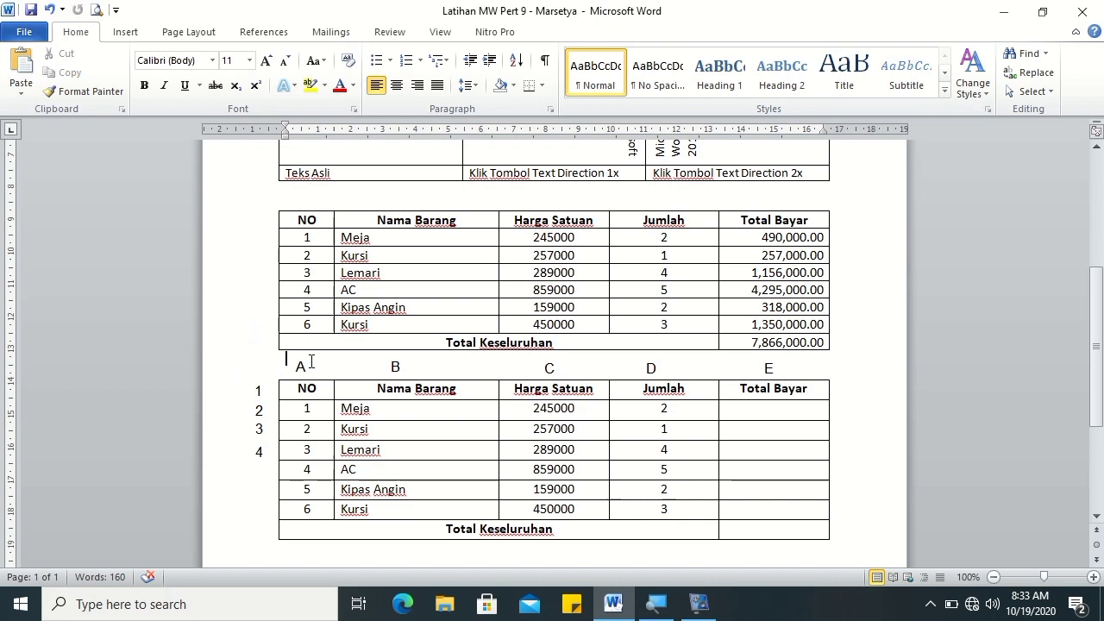
{"action": "key", "text": "ctrl+v"}
{"action": "left_click_drag", "start_coordinate": [317, 380], "coordinate": [296, 390]}
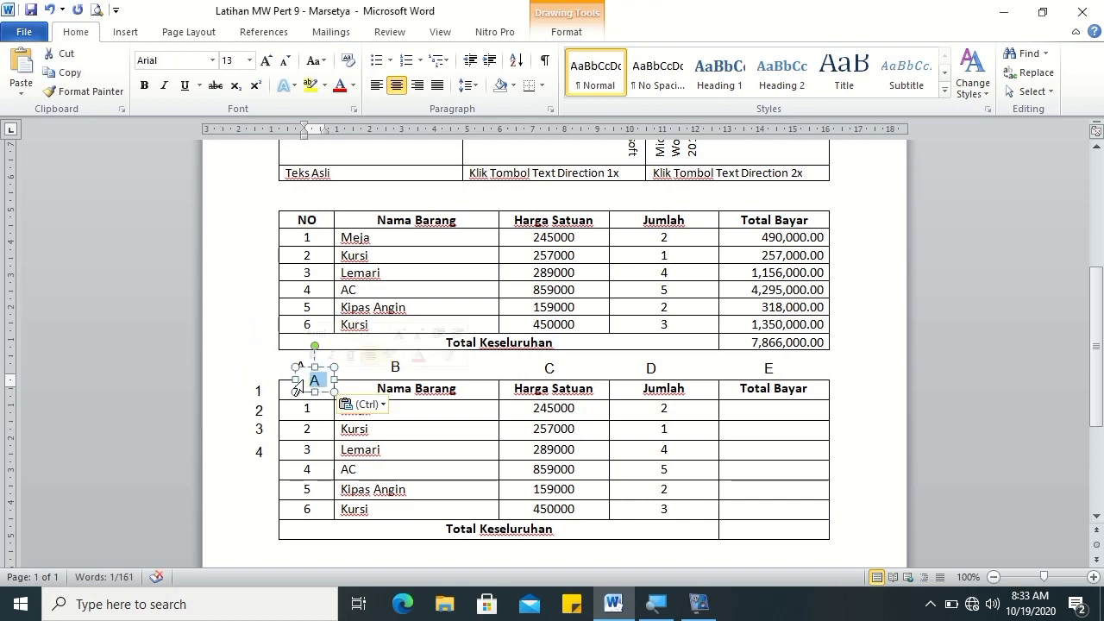
{"action": "type", "text": "6"}
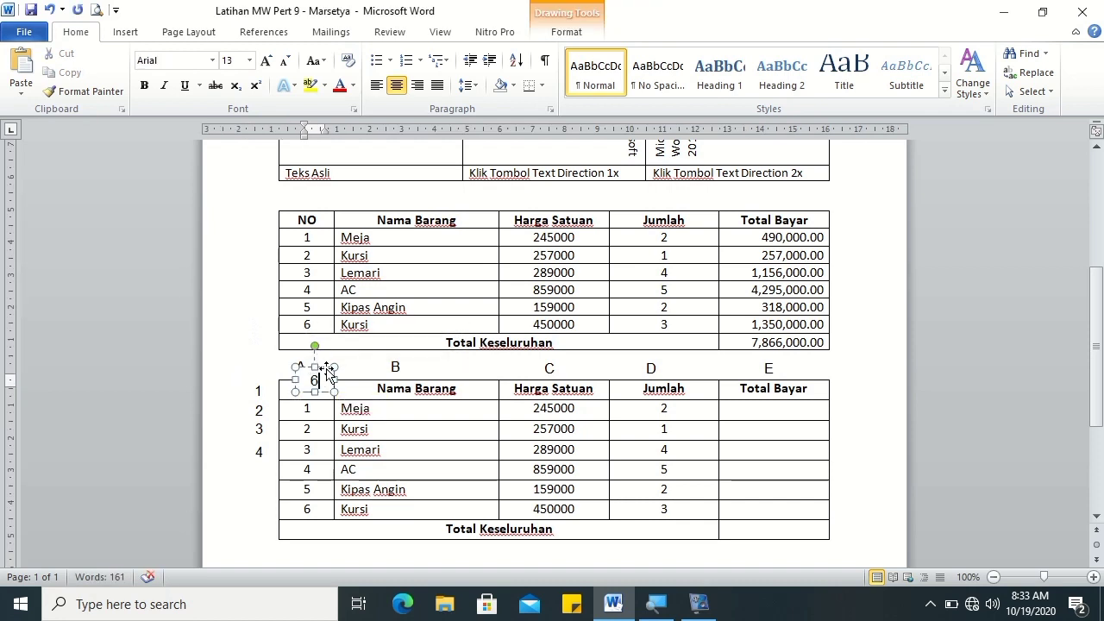
{"action": "key", "text": "BackSpace"}
{"action": "type", "text": "5"}
{"action": "left_click", "coordinate": [320, 369]}
{"action": "left_click_drag", "start_coordinate": [260, 462], "coordinate": [259, 471]}
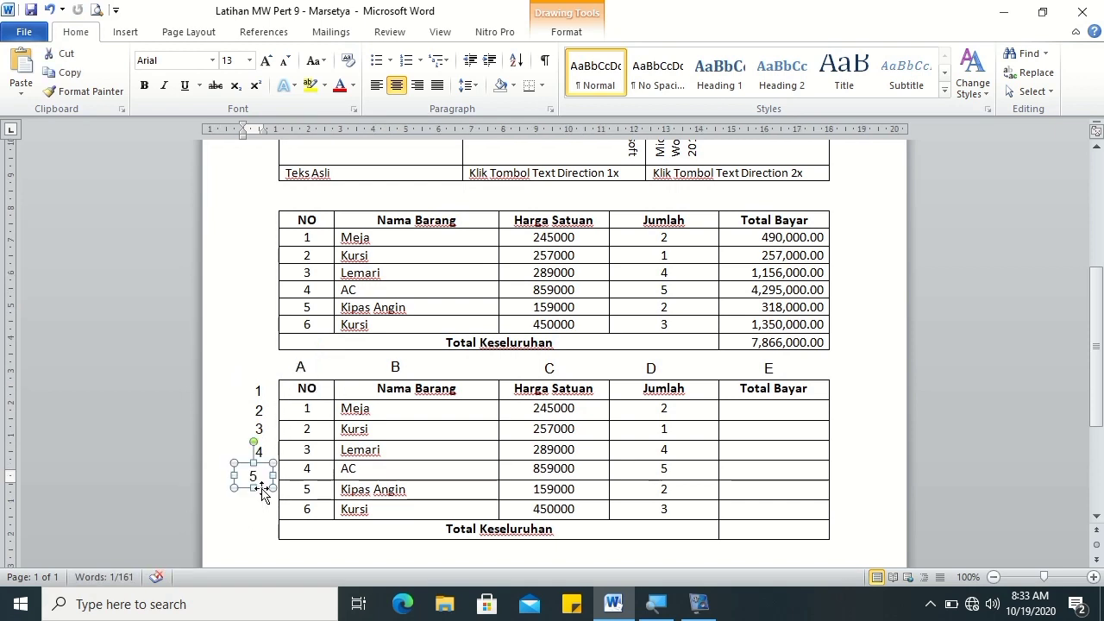
{"action": "left_click_drag", "start_coordinate": [263, 488], "coordinate": [267, 488]}
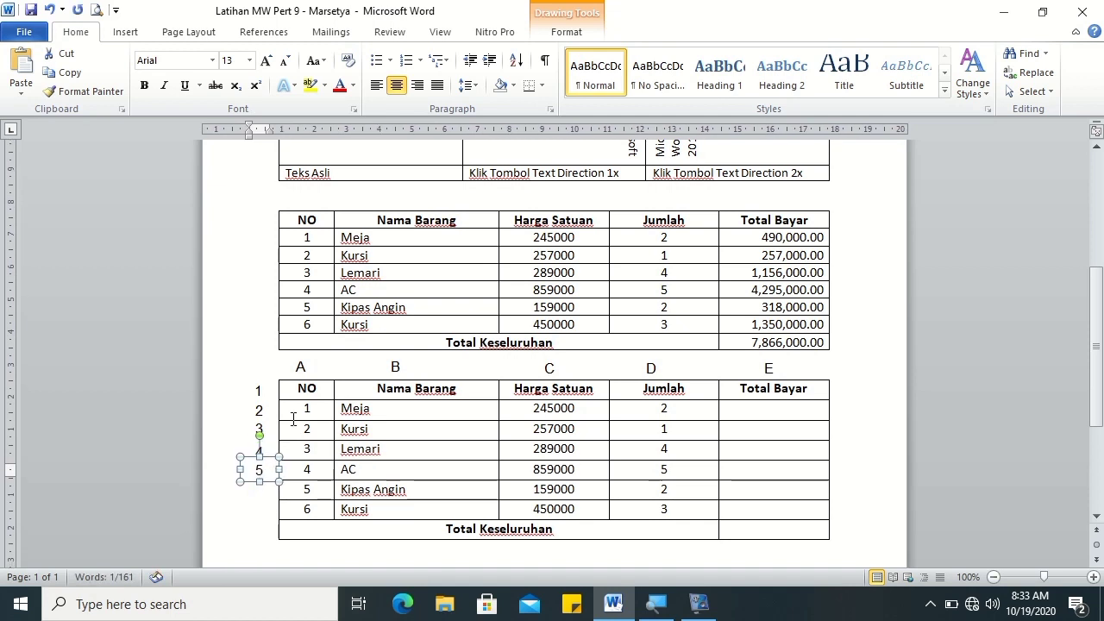
{"action": "key", "text": "ctrl+z"}
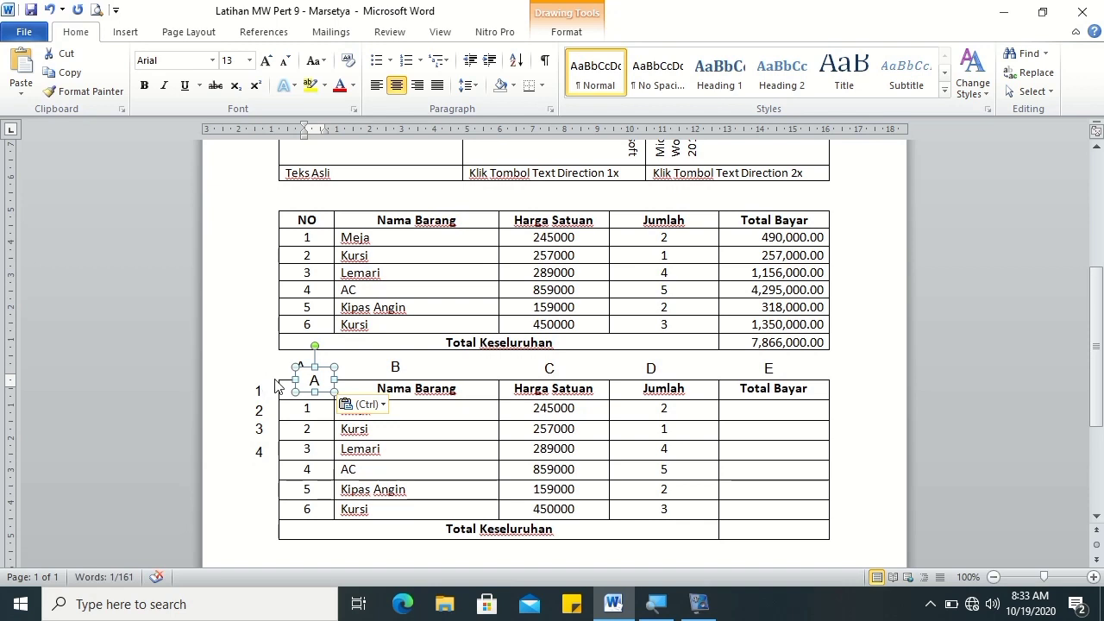
Step: Restore the 5 label's position, then add a 6 label beside the Kipas Angin row
{"action": "key", "text": "ctrl+y"}
{"action": "left_click_drag", "start_coordinate": [261, 379], "coordinate": [328, 365]}
{"action": "left_click", "coordinate": [340, 365]}
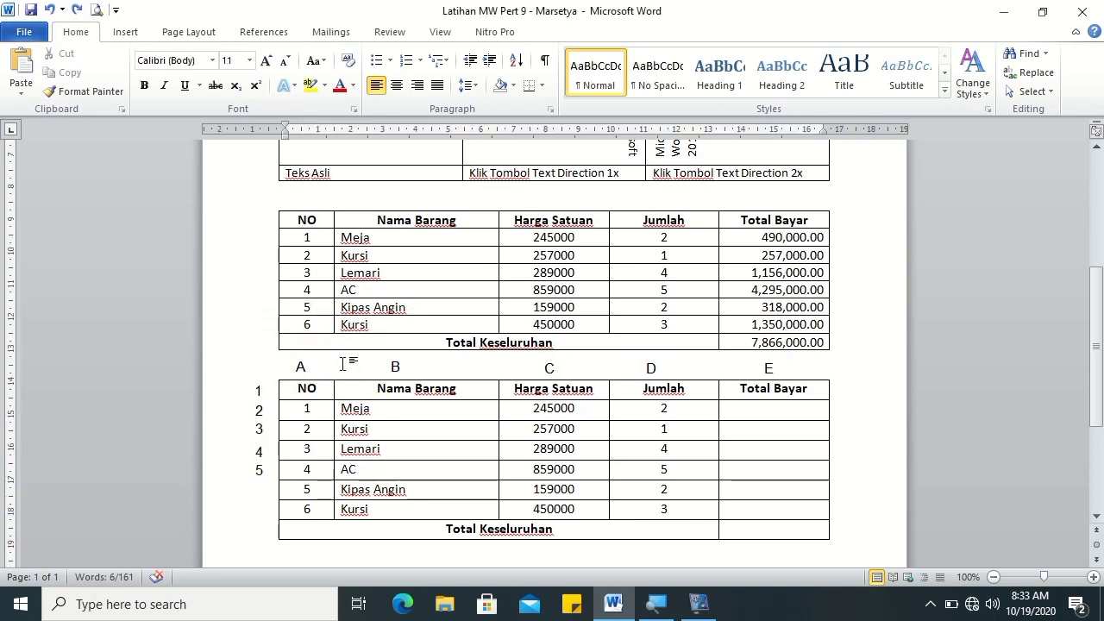
{"action": "key", "text": "ctrl+v"}
{"action": "double_click", "coordinate": [312, 385]}
{"action": "type", "text": "6"}
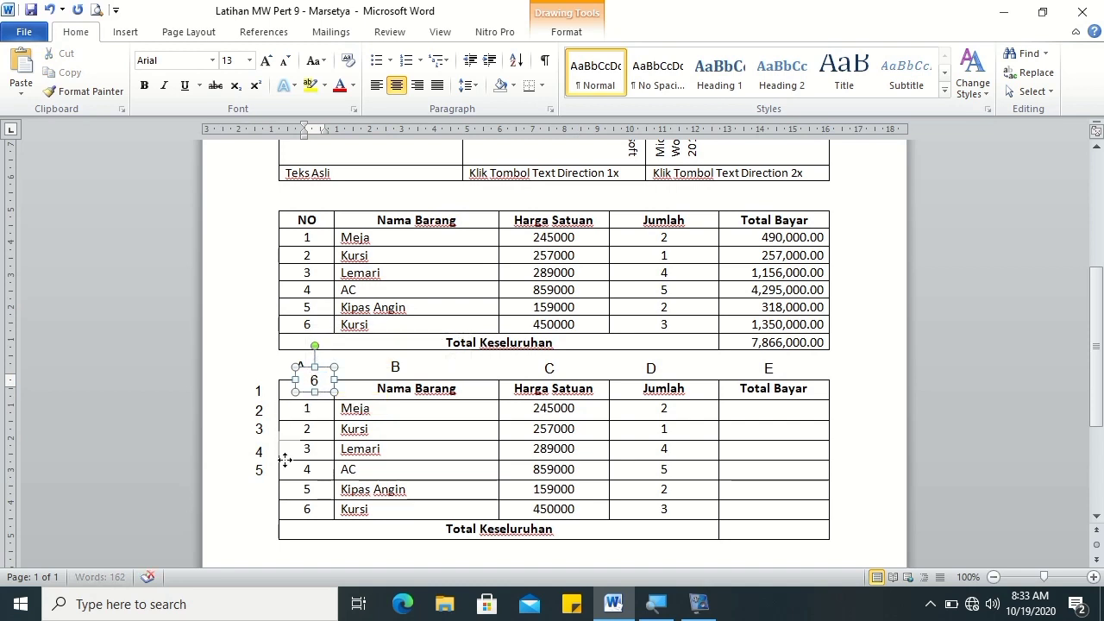
{"action": "left_click_drag", "start_coordinate": [263, 500], "coordinate": [262, 501]}
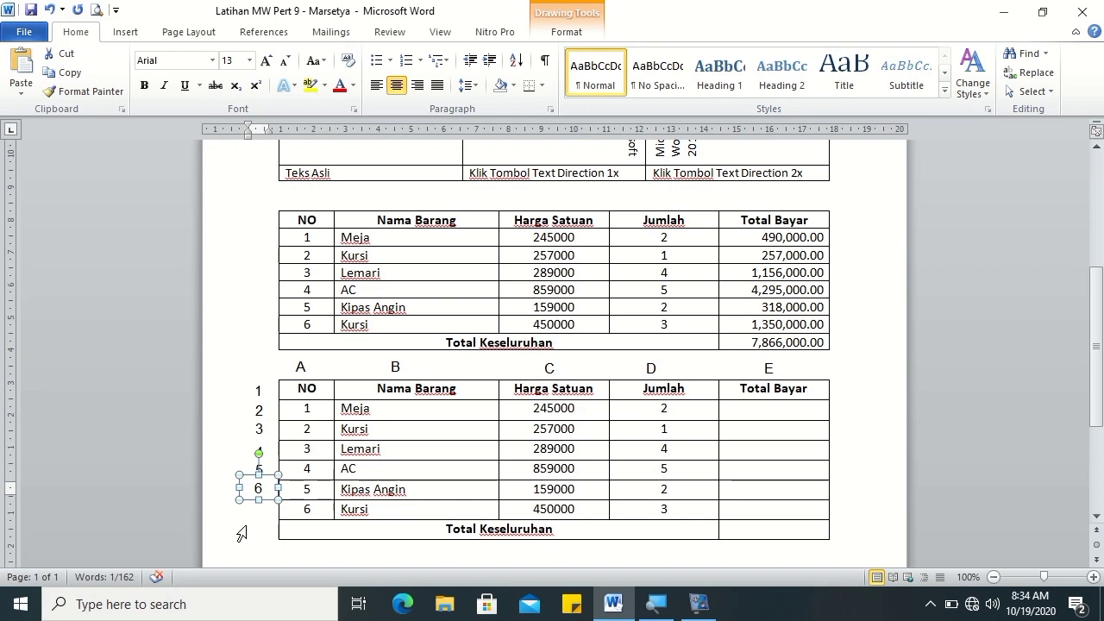
{"action": "left_click", "coordinate": [261, 536]}
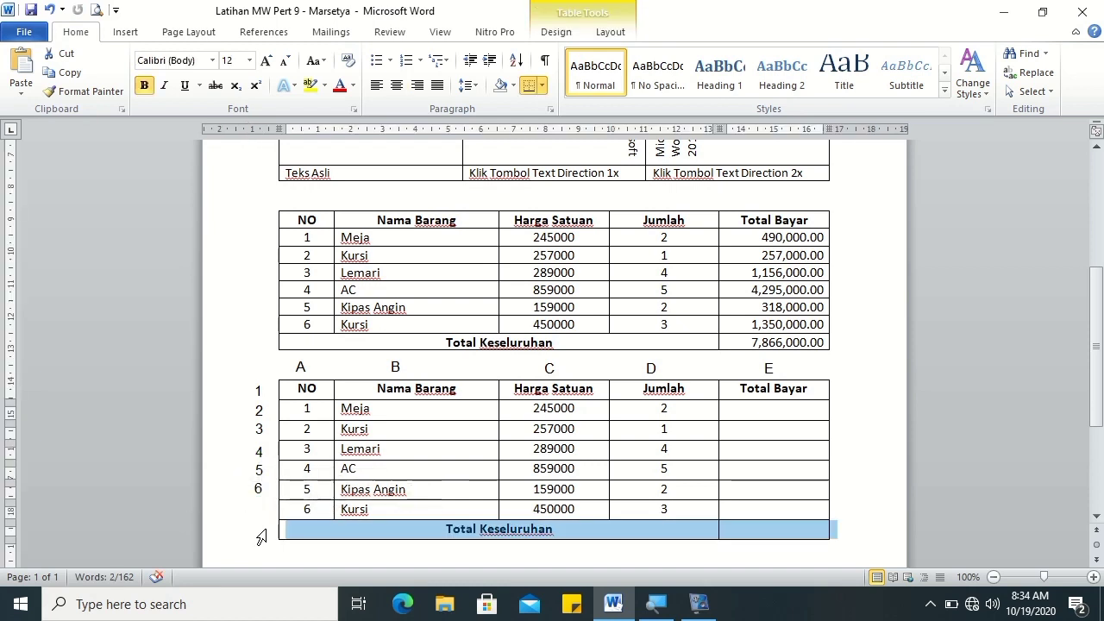
Step: Add a 7 label and align it beside the last Kursi row
{"action": "left_click", "coordinate": [309, 549]}
{"action": "key", "text": "ctrl+v"}
{"action": "double_click", "coordinate": [316, 382]}
{"action": "type", "text": "7"}
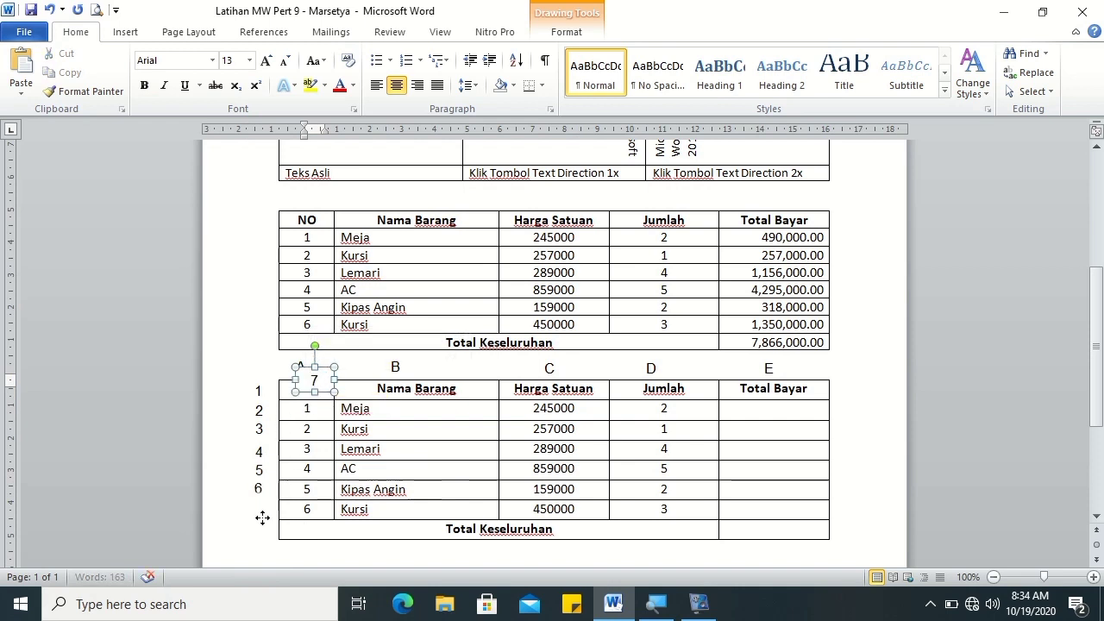
{"action": "left_click_drag", "start_coordinate": [262, 518], "coordinate": [259, 517]}
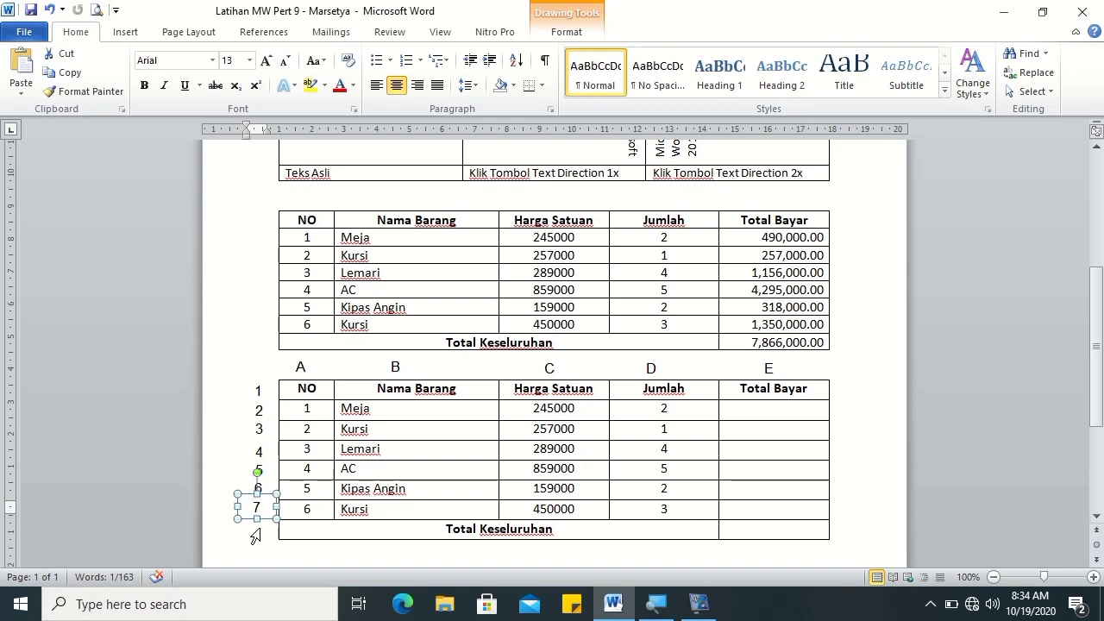
{"action": "key", "text": "Right"}
{"action": "key", "text": "Down"}
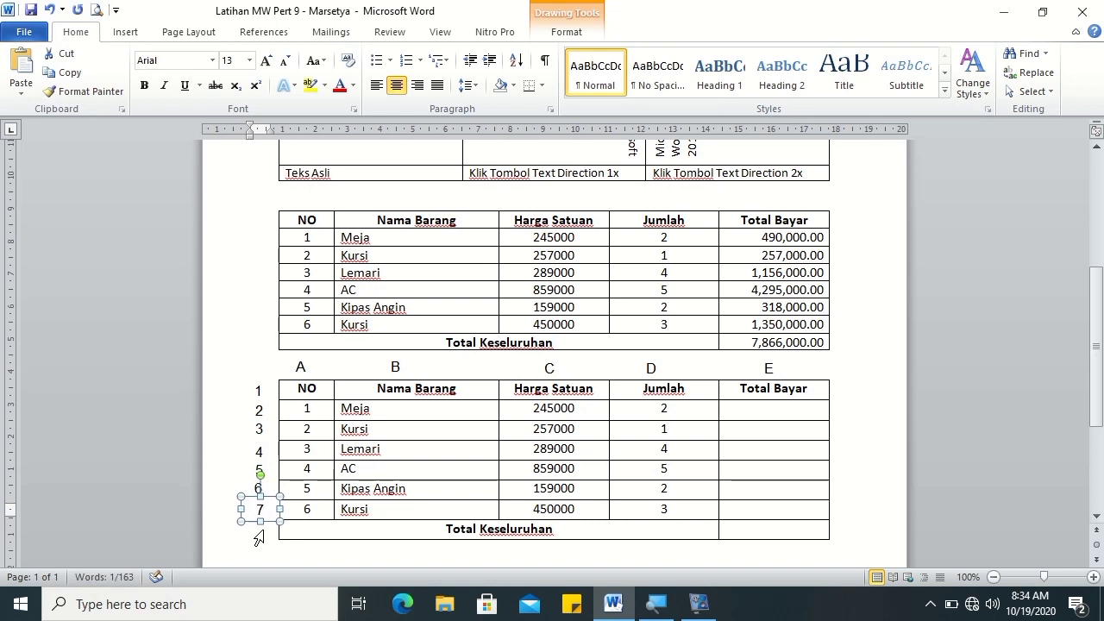
{"action": "left_click", "coordinate": [260, 558]}
Step: Add an 8 label and align it beside the Total Keseluruhan row
{"action": "key", "text": "ctrl+v"}
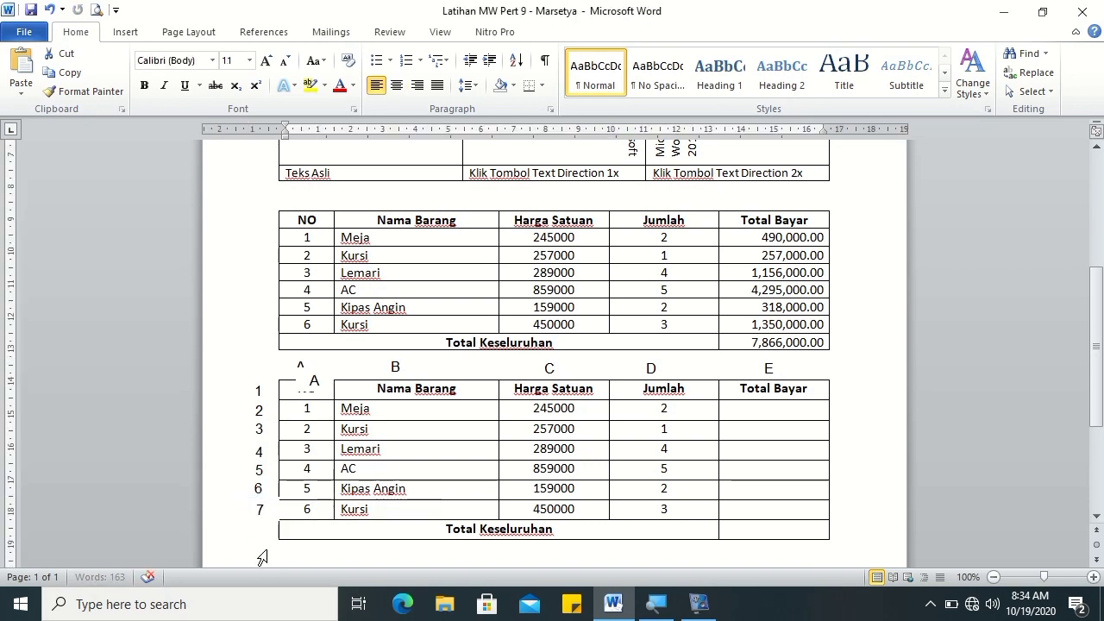
{"action": "left_click", "coordinate": [267, 502]}
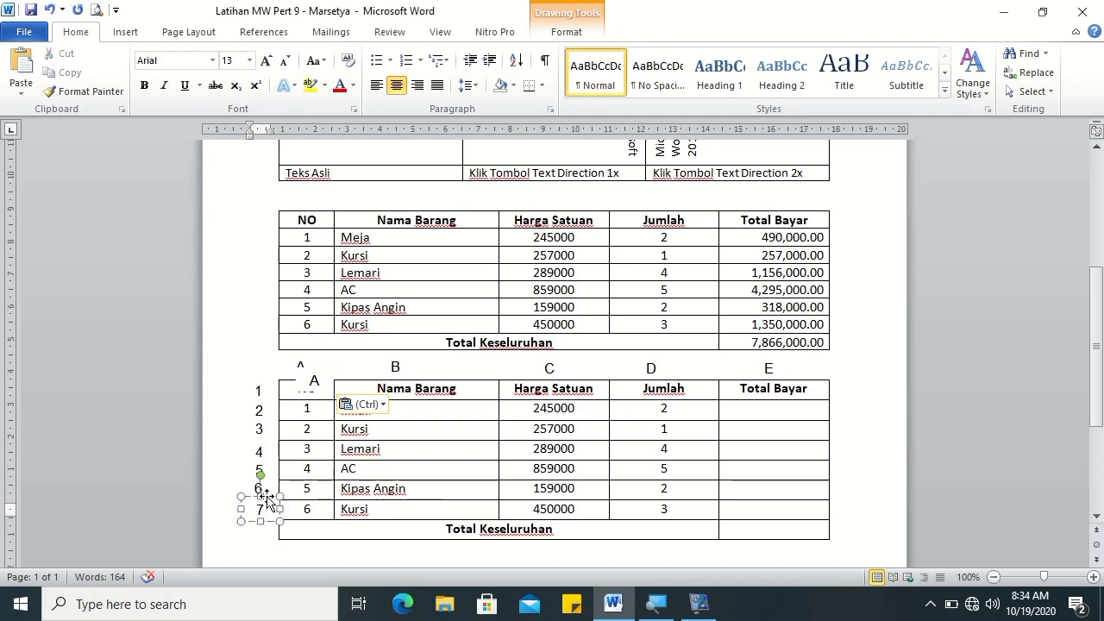
{"action": "left_click", "coordinate": [312, 379]}
{"action": "double_click", "coordinate": [312, 380]}
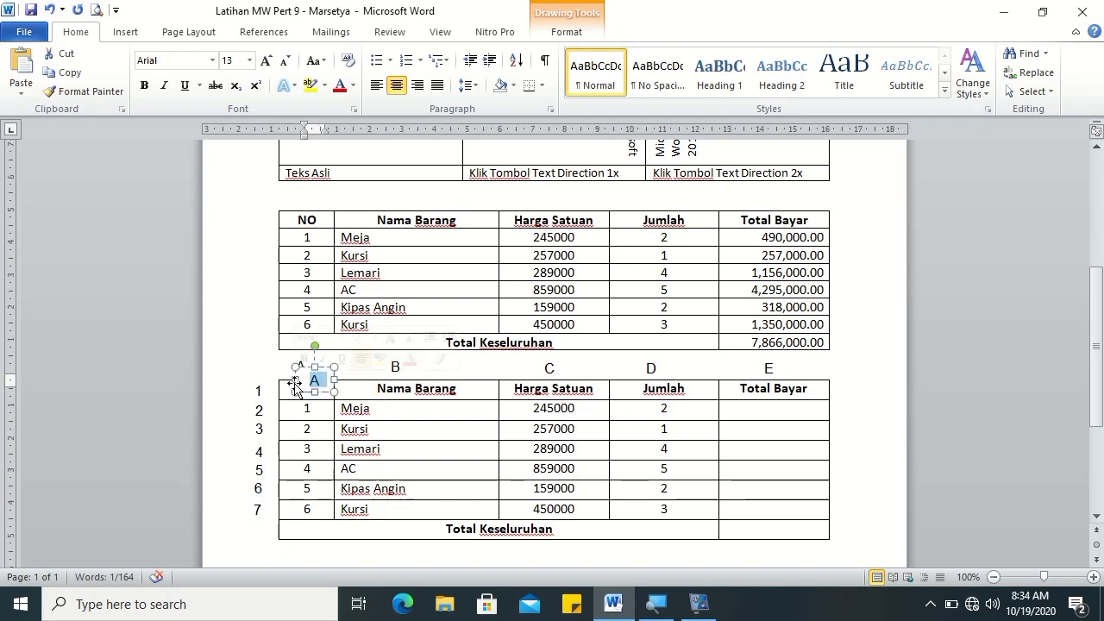
{"action": "type", "text": "8"}
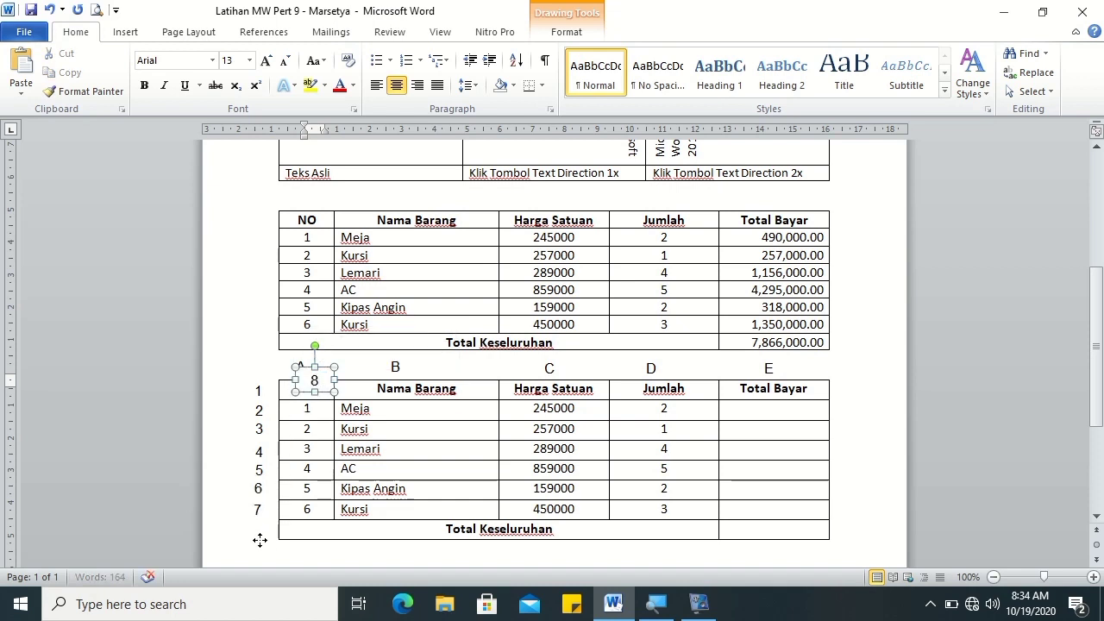
{"action": "left_click_drag", "start_coordinate": [260, 539], "coordinate": [255, 527]}
{"action": "left_click", "coordinate": [288, 546]}
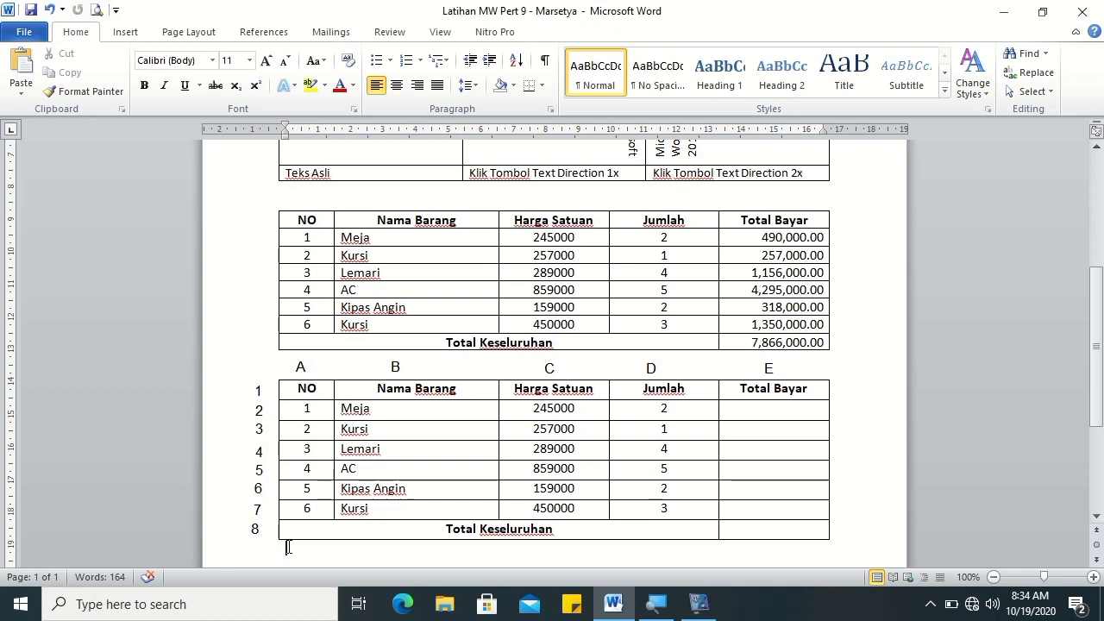
{"action": "left_click", "coordinate": [260, 529]}
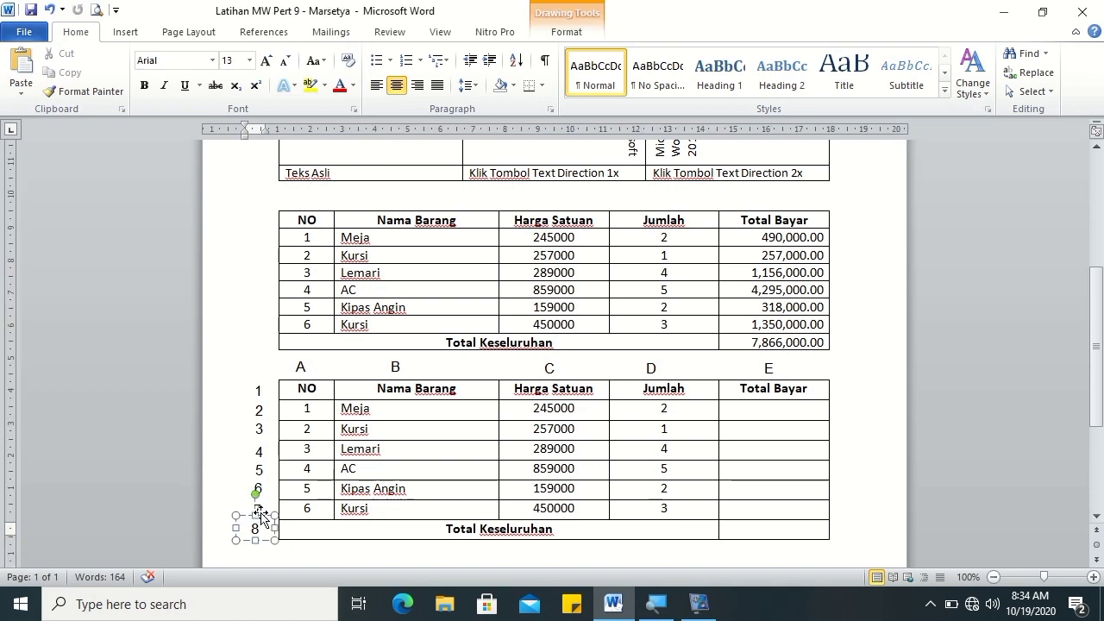
{"action": "left_click_drag", "start_coordinate": [261, 517], "coordinate": [264, 518]}
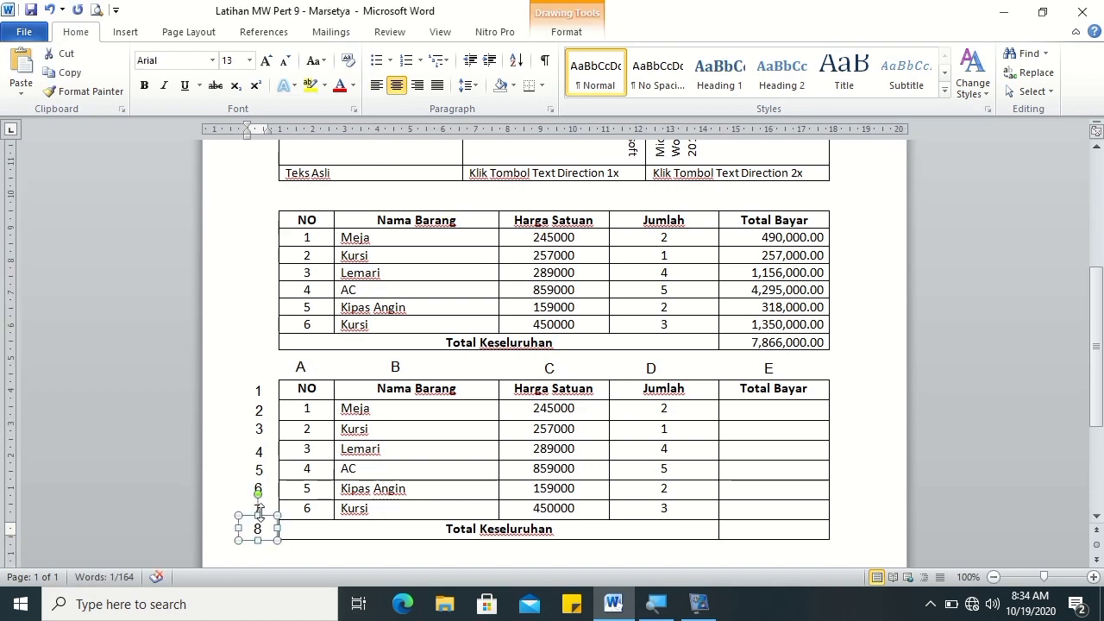
{"action": "left_click", "coordinate": [295, 553]}
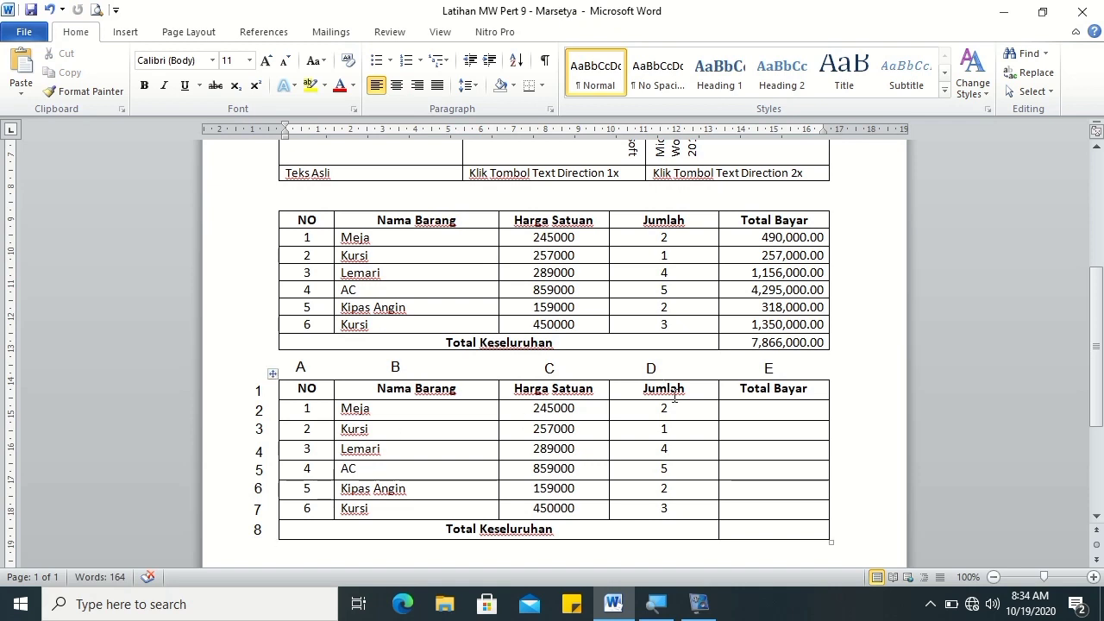
Step: Enter =C2*D2 with #,##0.00 format in Meja's Total Bayar cell, showing 490,000.00
{"action": "left_click", "coordinate": [799, 415]}
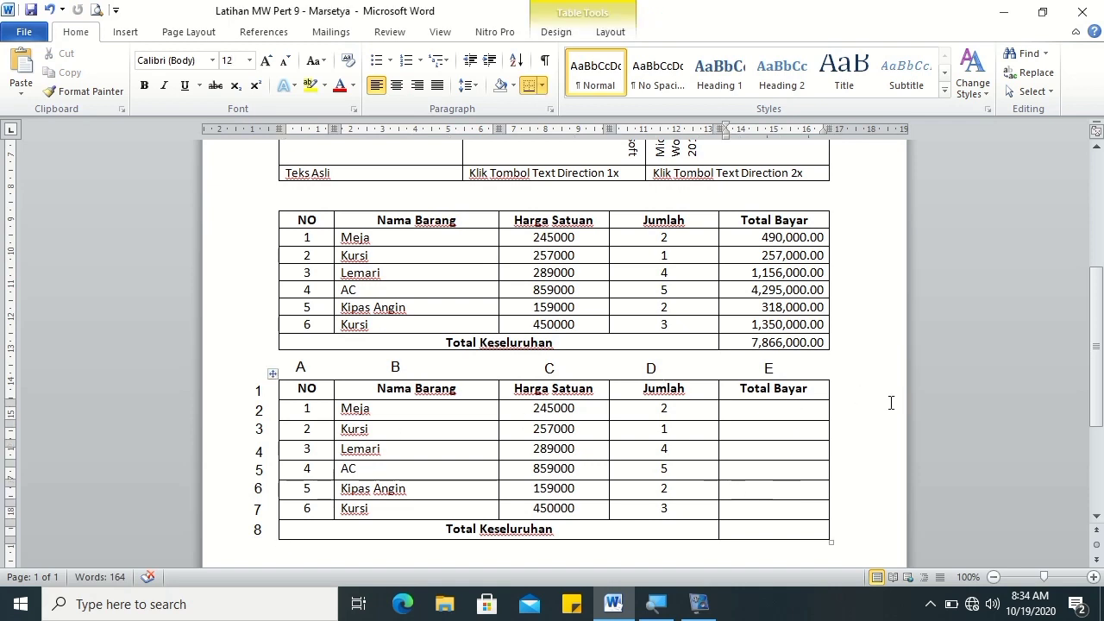
{"action": "left_click", "coordinate": [610, 31]}
{"action": "left_click", "coordinate": [1047, 73]}
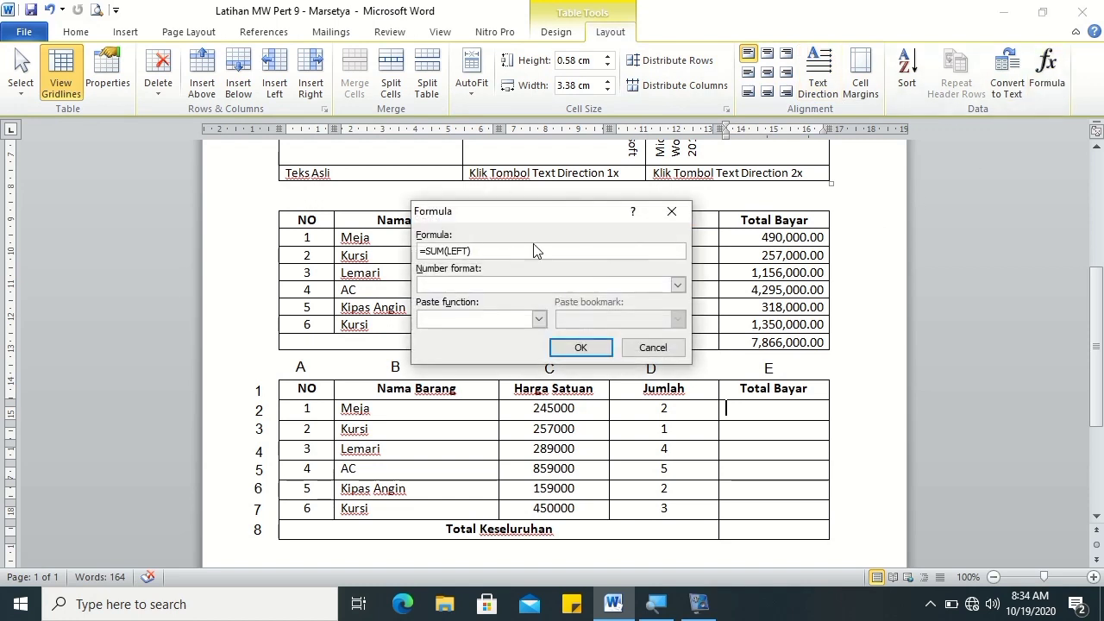
{"action": "left_click_drag", "start_coordinate": [486, 250], "coordinate": [409, 255]}
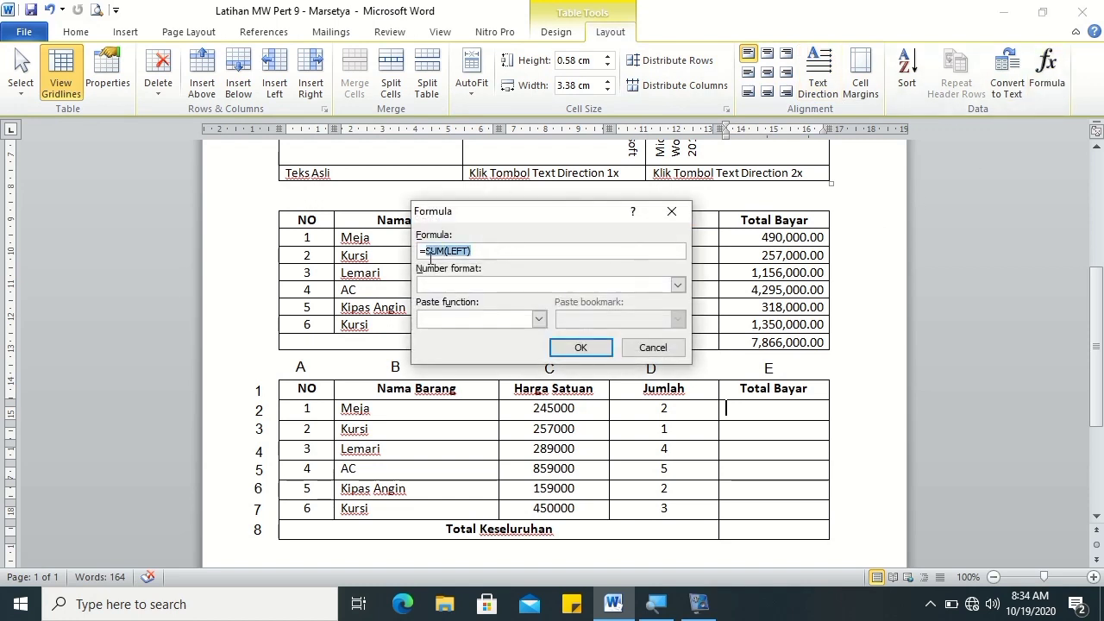
{"action": "key", "text": "BackSpace"}
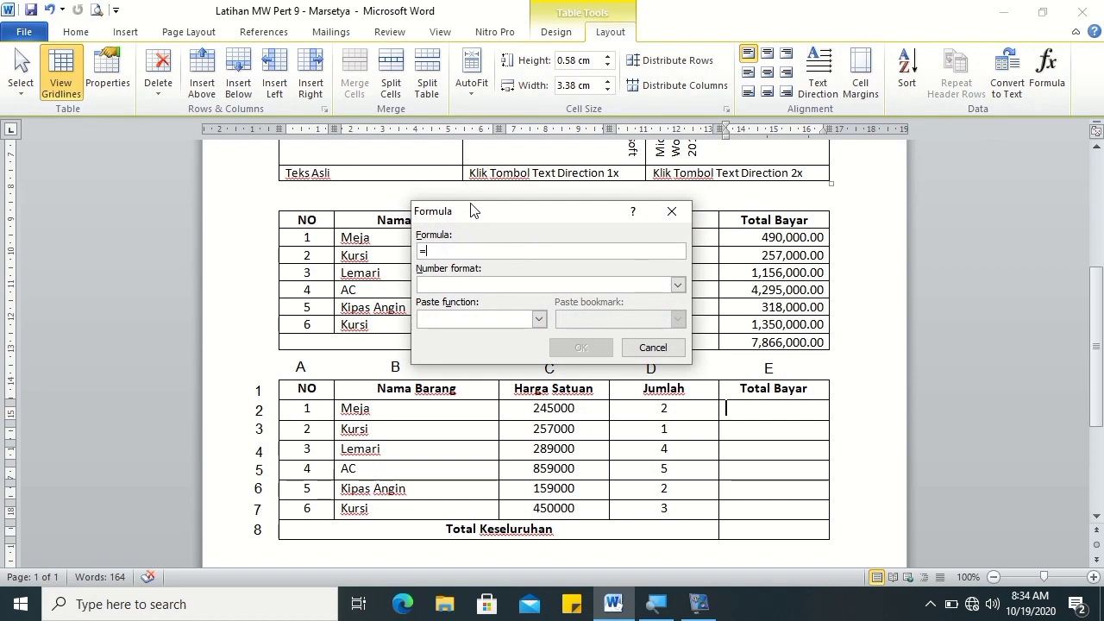
{"action": "left_click_drag", "start_coordinate": [472, 210], "coordinate": [798, 206]}
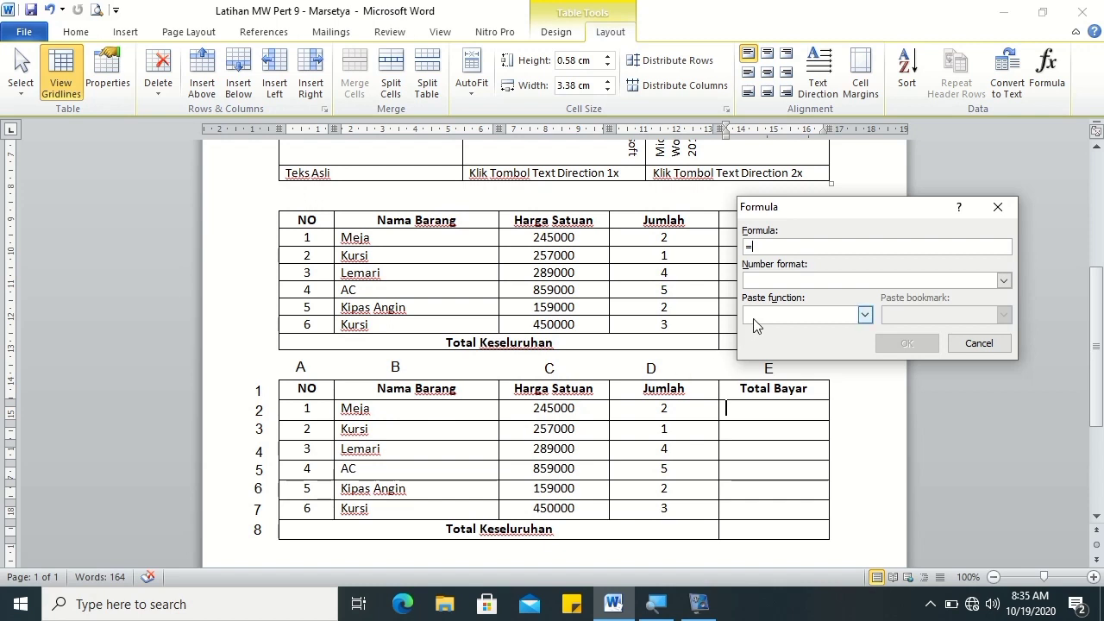
{"action": "type", "text": "C2*"}
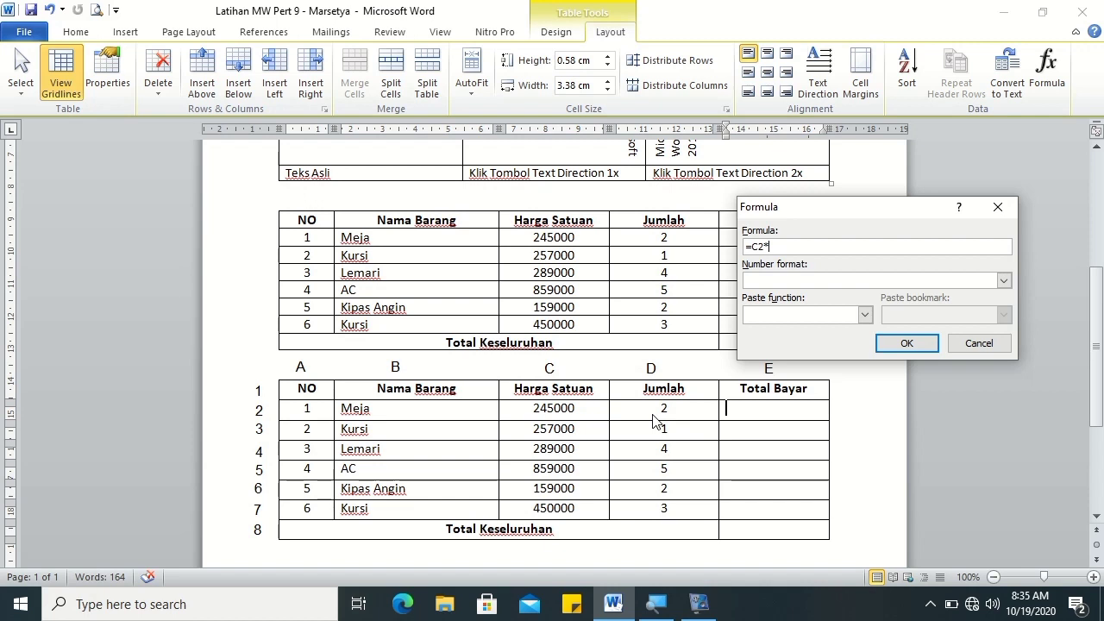
{"action": "type", "text": "2"}
{"action": "left_click", "coordinate": [1003, 280]}
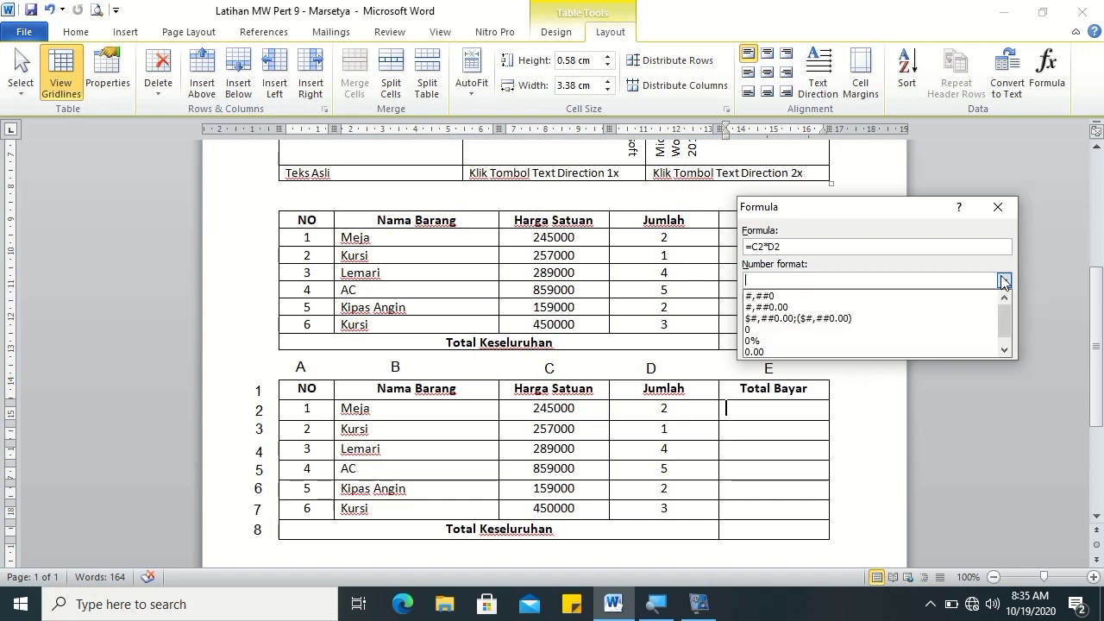
{"action": "left_click", "coordinate": [963, 308]}
{"action": "left_click", "coordinate": [906, 343]}
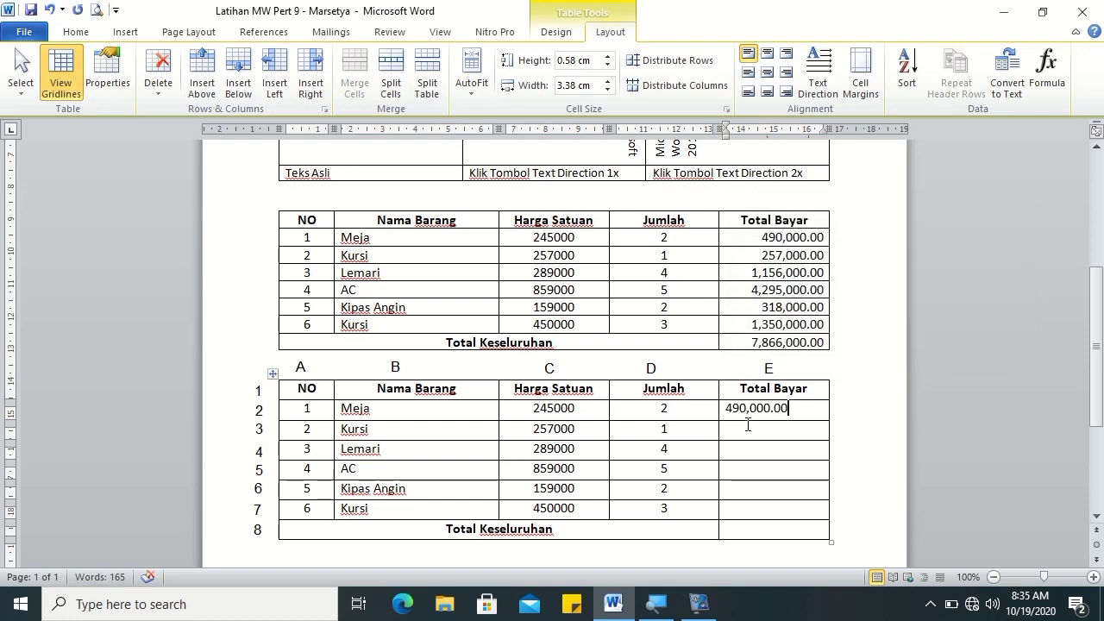
Step: Enter =C3*D3 with #,##0.00 format in the Kursi total cell, showing 257,000.00
{"action": "left_click", "coordinate": [1046, 70]}
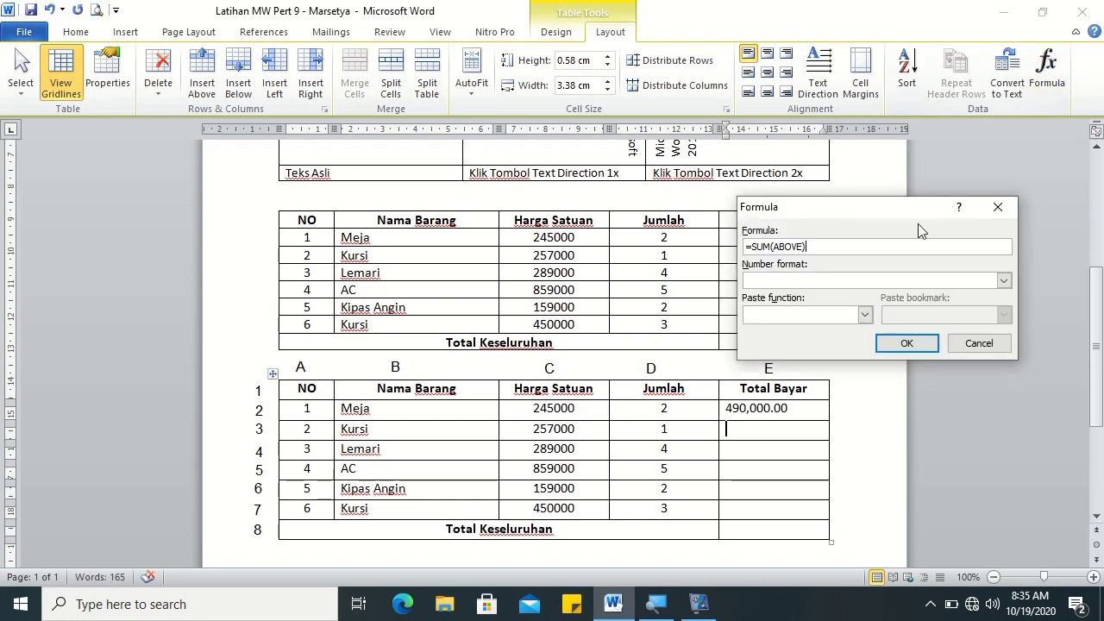
{"action": "left_click_drag", "start_coordinate": [816, 245], "coordinate": [754, 249]}
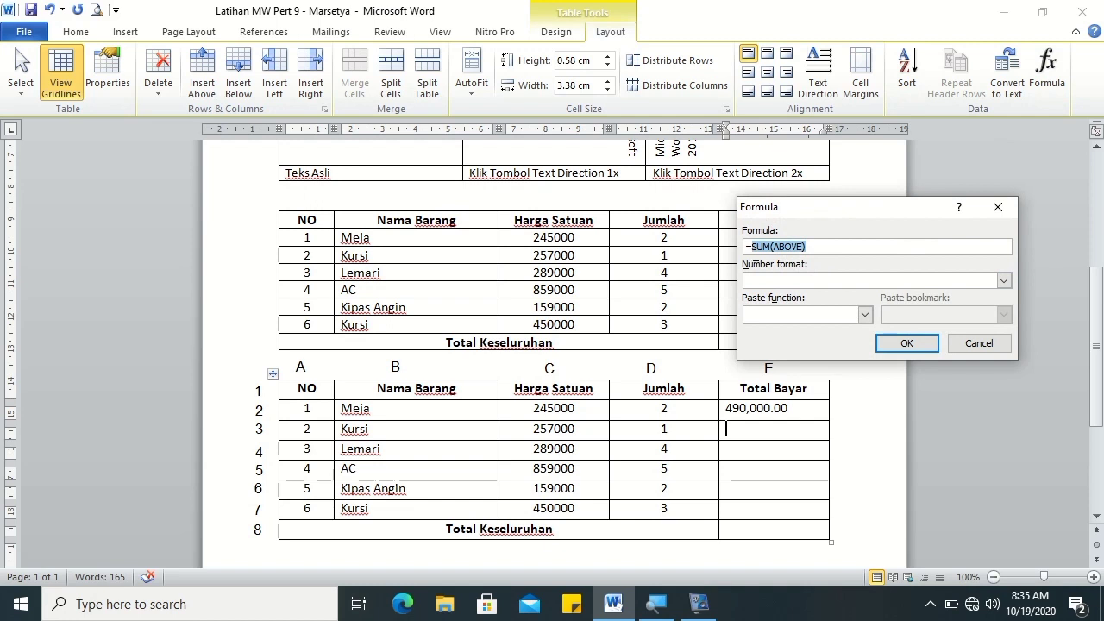
{"action": "type", "text": "C3*D3"}
{"action": "left_click", "coordinate": [1004, 280]}
{"action": "left_click", "coordinate": [978, 308]}
{"action": "left_click", "coordinate": [938, 343]}
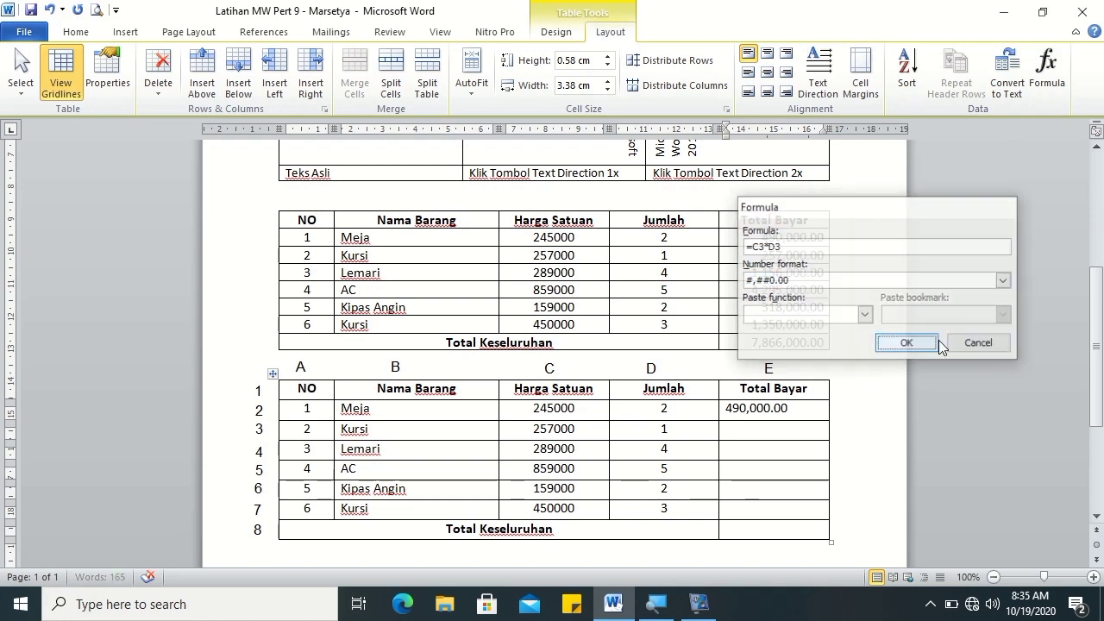
Step: Enter =C4*D4 with #,##0.00 format in the Lemari total cell, showing 1,156,000.00
{"action": "left_click", "coordinate": [798, 451]}
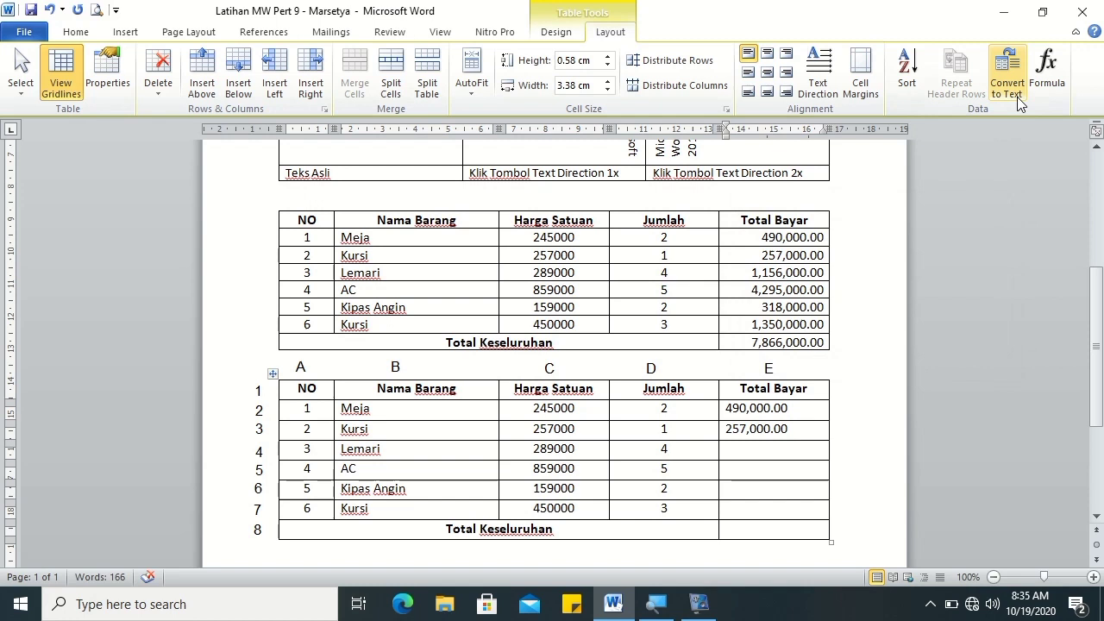
{"action": "left_click", "coordinate": [1047, 73]}
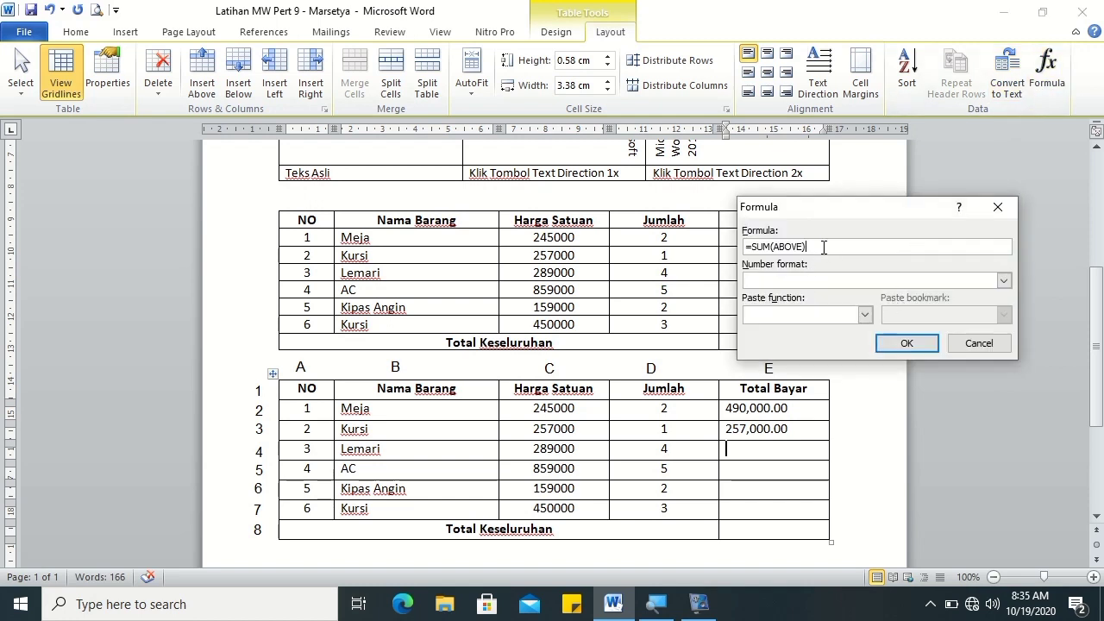
{"action": "left_click_drag", "start_coordinate": [826, 246], "coordinate": [751, 246]}
{"action": "type", "text": "C"}
{"action": "type", "text": "4"}
{"action": "left_click", "coordinate": [1003, 281]}
{"action": "left_click", "coordinate": [945, 307]}
{"action": "left_click", "coordinate": [910, 343]}
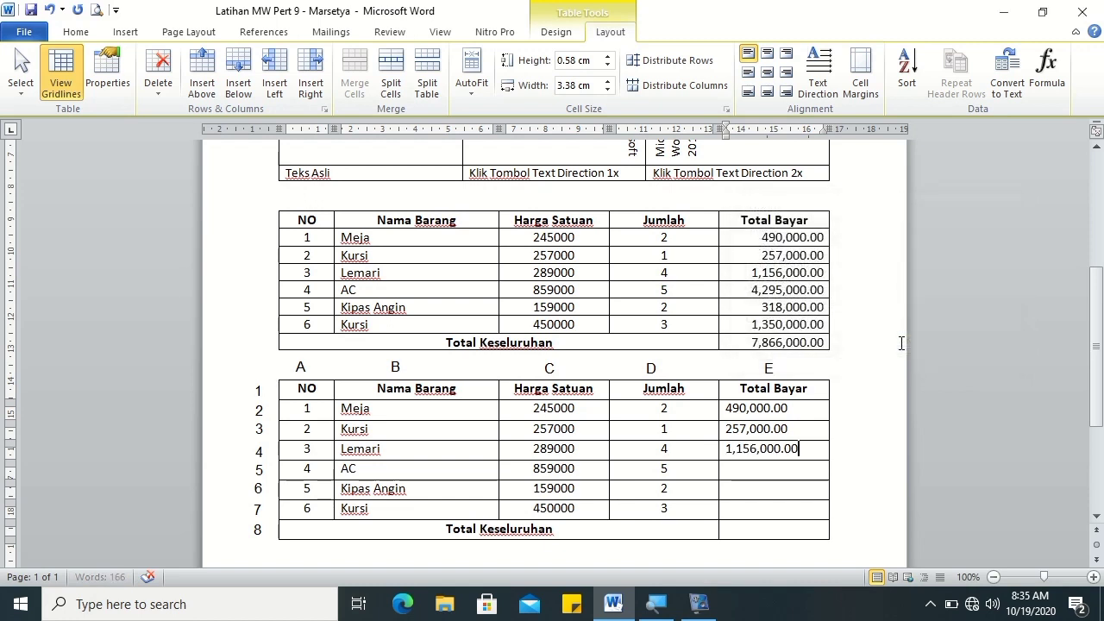
Step: Enter =C5*D5 with #,##0.00 format in the AC total cell, showing 4,295,000.00
{"action": "left_click", "coordinate": [1046, 73]}
{"action": "left_click_drag", "start_coordinate": [806, 246], "coordinate": [759, 246]}
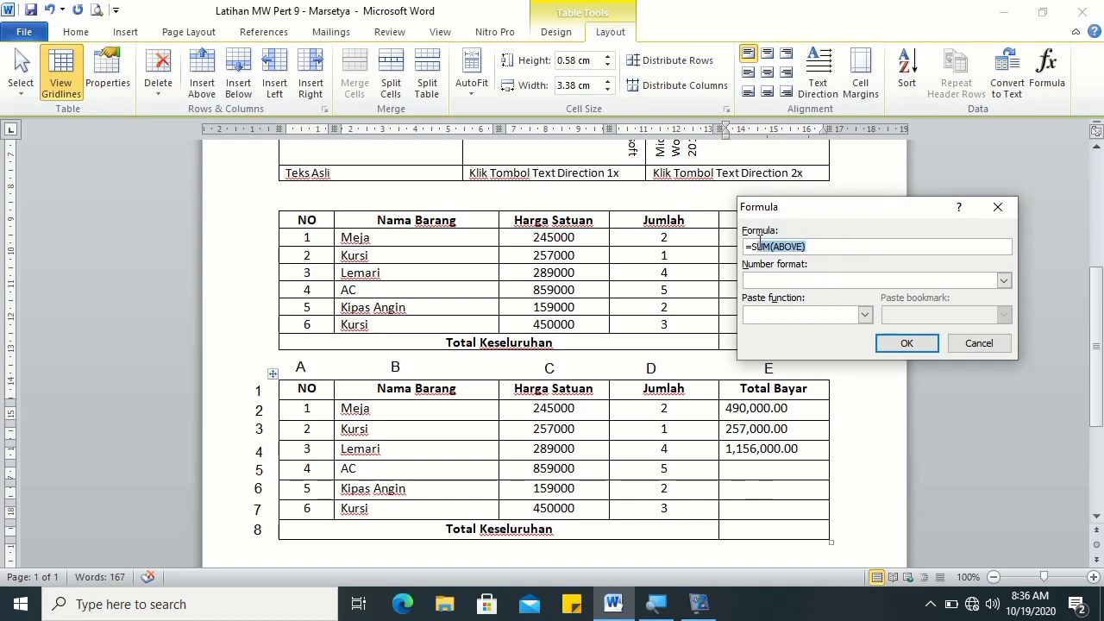
{"action": "type", "text": "C"}
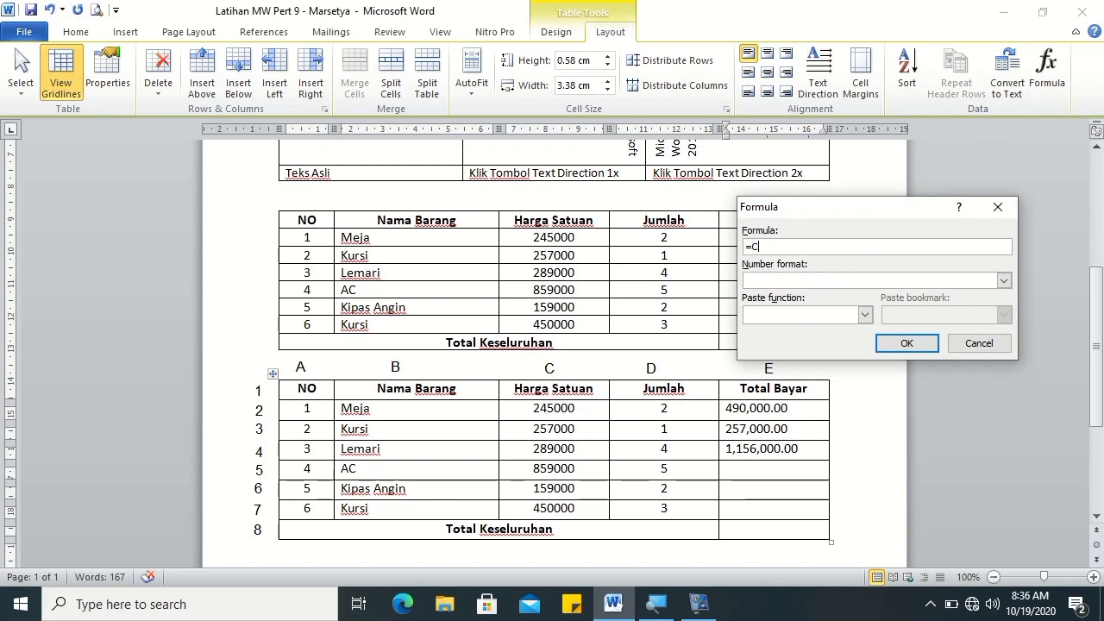
{"action": "type", "text": "5*"}
{"action": "left_click", "coordinate": [1003, 280]}
{"action": "left_click", "coordinate": [975, 309]}
{"action": "left_click", "coordinate": [907, 342]}
Step: Start the row 6 total formula, replacing the suggested SUM(ABOVE) with a C-column product
{"action": "left_click", "coordinate": [777, 489]}
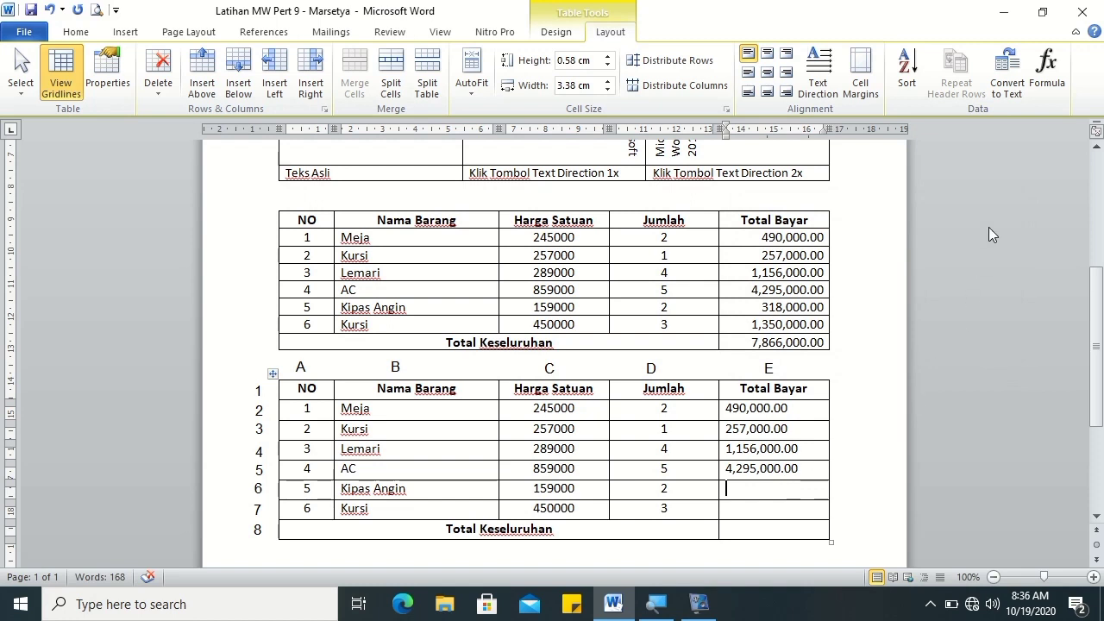
{"action": "left_click", "coordinate": [1046, 73]}
{"action": "left_click_drag", "start_coordinate": [824, 247], "coordinate": [753, 248]}
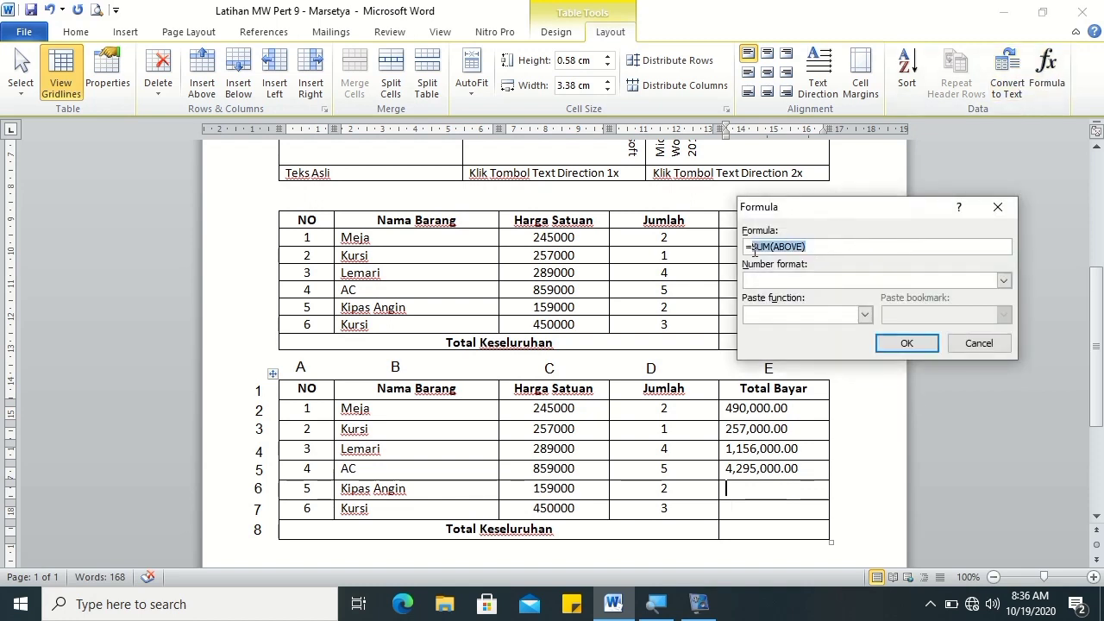
{"action": "type", "text": "C"}
{"action": "key", "text": "BackSpace"}
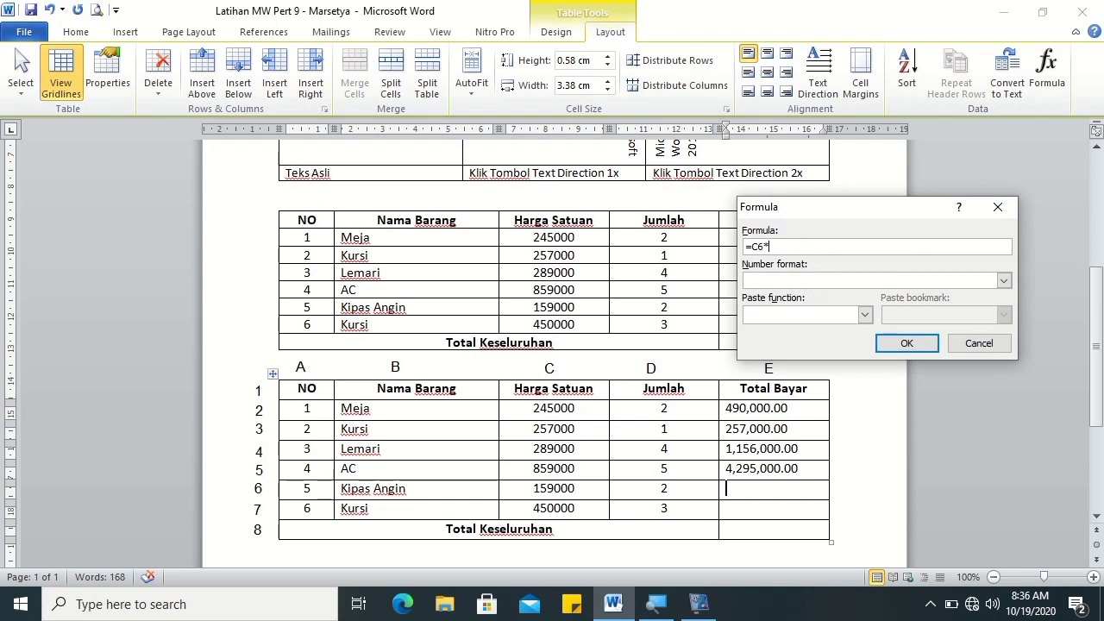
Step: Give the row 6 formula #,##0.00 format, showing 318,000.00
{"action": "left_click", "coordinate": [1004, 280]}
{"action": "left_click", "coordinate": [990, 305]}
{"action": "left_click", "coordinate": [916, 343]}
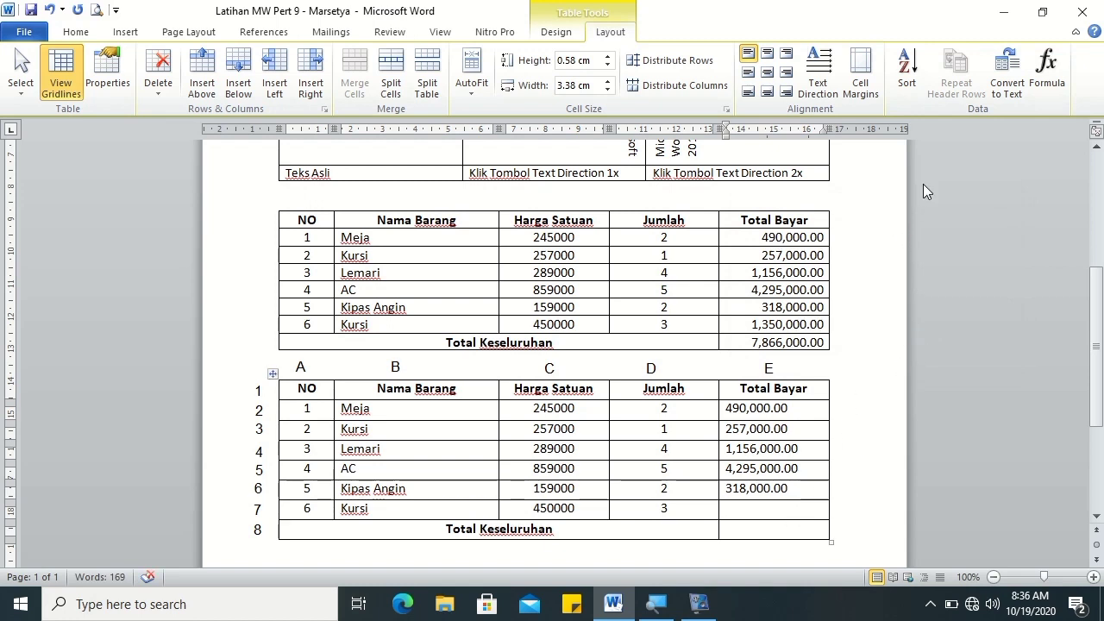
Step: Enter =C7*D7 with #,##0.00 format in the row 7 total cell, showing 1,350,000.00
{"action": "left_click", "coordinate": [1045, 74]}
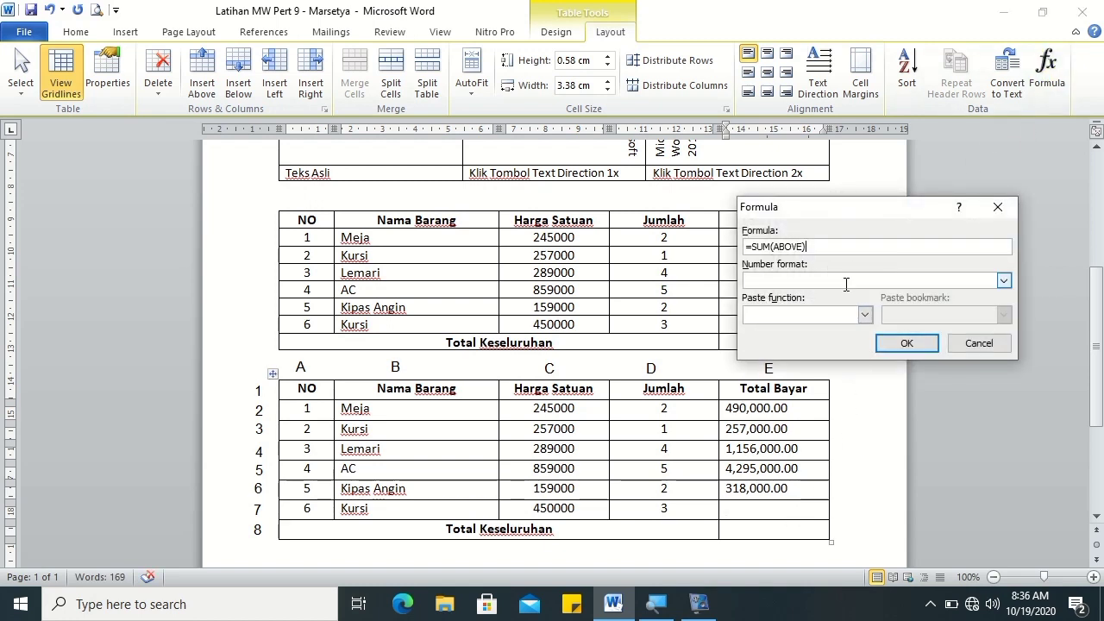
{"action": "left_click_drag", "start_coordinate": [849, 242], "coordinate": [753, 247]}
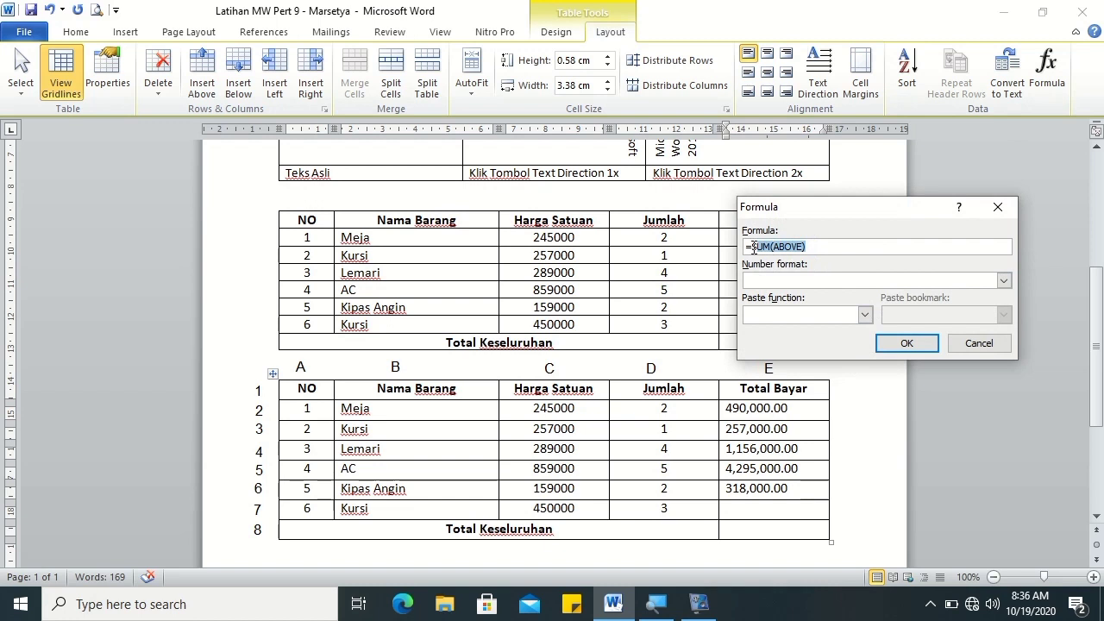
{"action": "type", "text": "SC"}
{"action": "type", "text": "7/"}
{"action": "key", "text": "BackSpace"}
{"action": "left_click", "coordinate": [755, 247]}
{"action": "key", "text": "BackSpace"}
{"action": "type", "text": "*D7"}
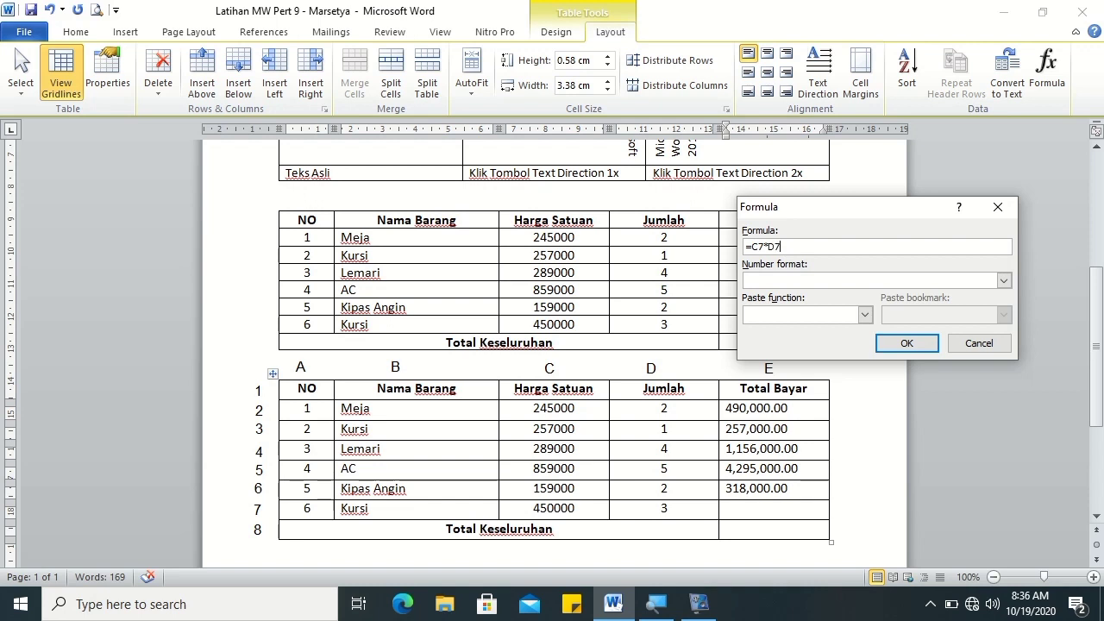
{"action": "left_click", "coordinate": [1004, 281]}
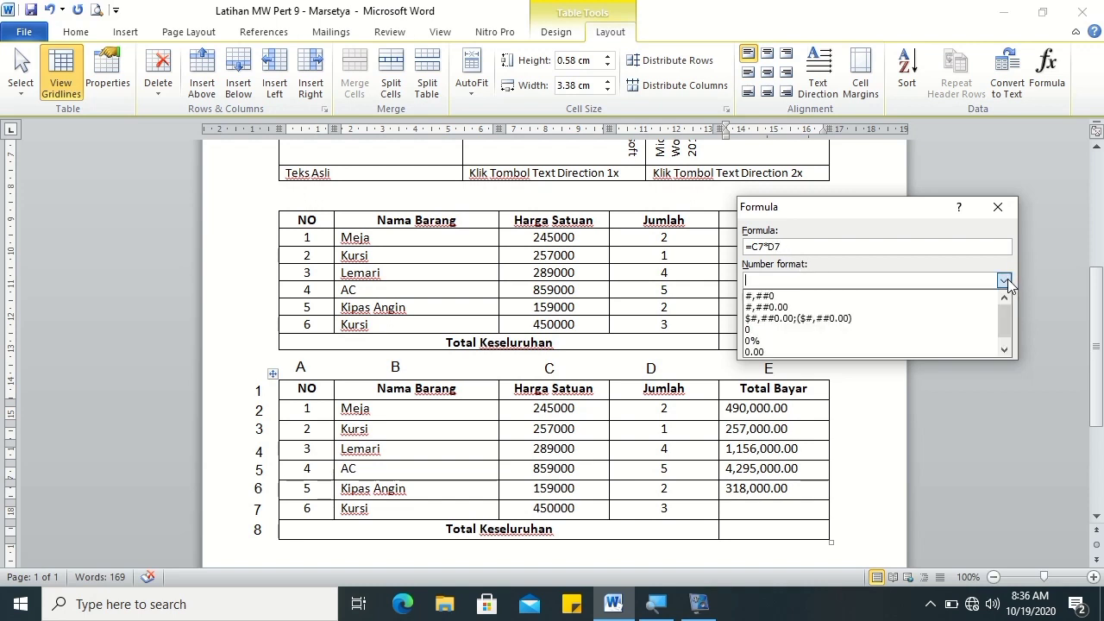
{"action": "left_click", "coordinate": [776, 304]}
{"action": "left_click", "coordinate": [912, 345]}
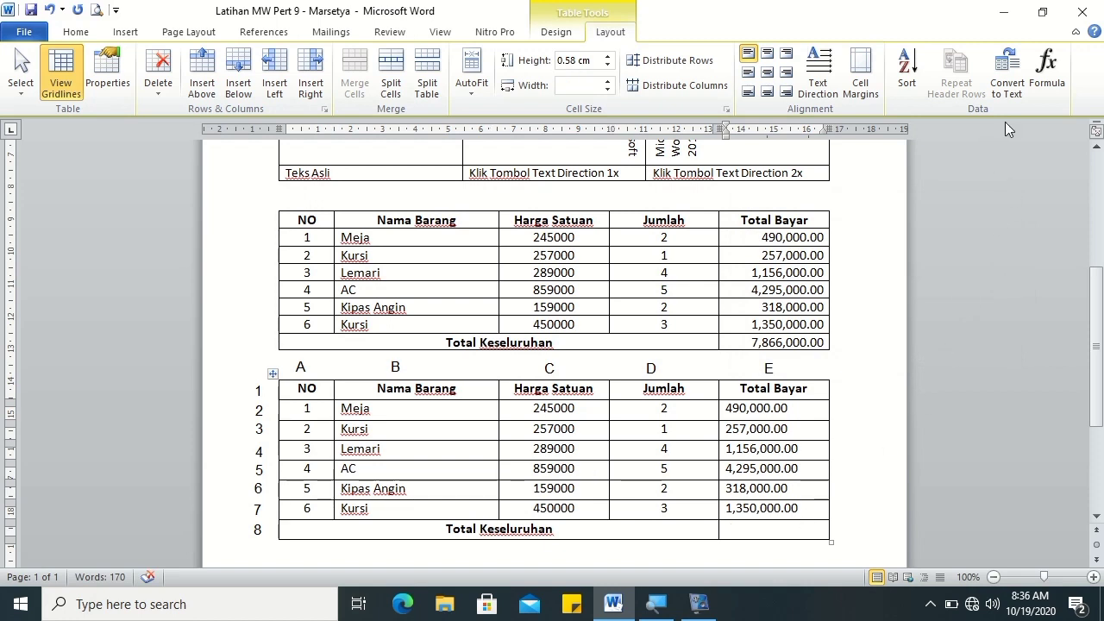
Step: Add the =SUM(ABOVE) grand total with #,##0.00 format, showing 7,866,000.00
{"action": "left_click", "coordinate": [1046, 74]}
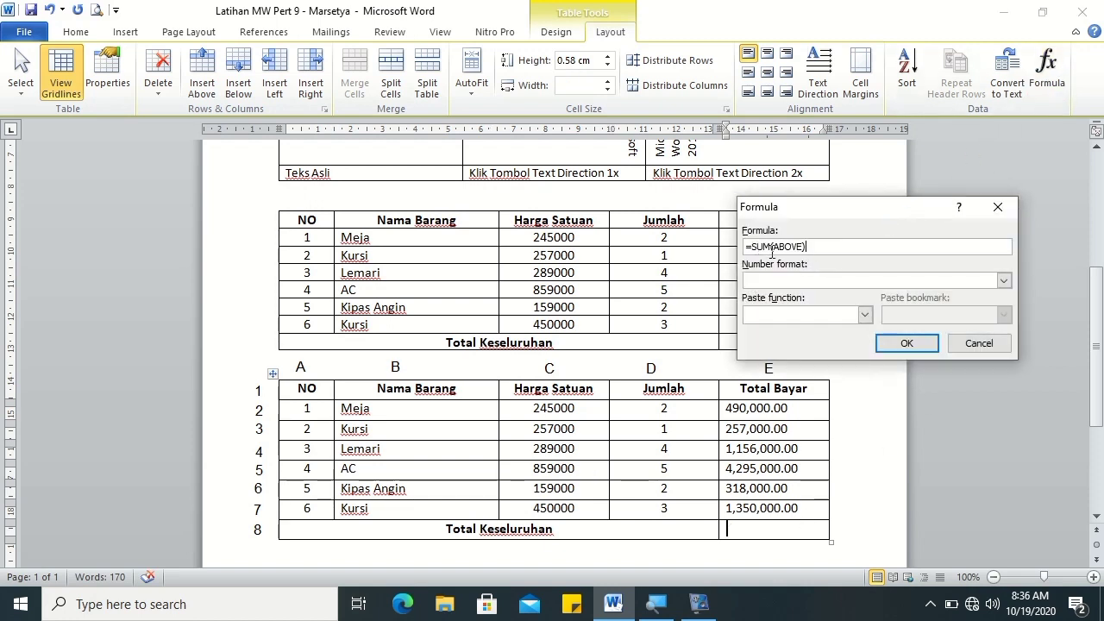
{"action": "left_click", "coordinate": [1004, 280]}
{"action": "left_click", "coordinate": [949, 303]}
{"action": "left_click", "coordinate": [907, 343]}
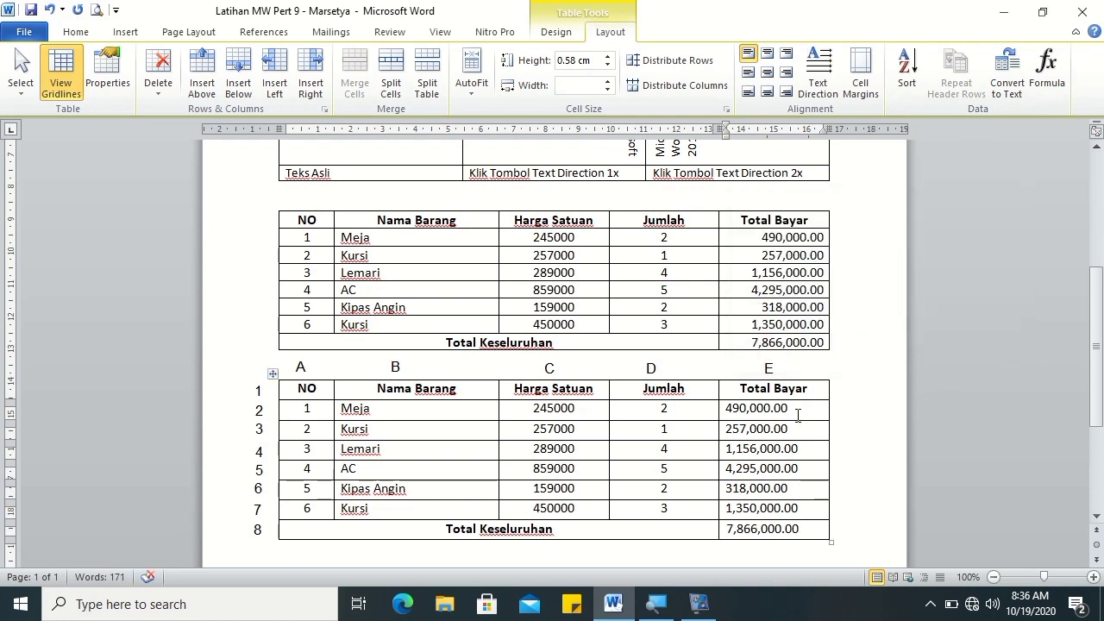
Step: Align the Total Bayar amounts in rows 2–8 of the lower table center right
{"action": "left_click_drag", "start_coordinate": [779, 410], "coordinate": [802, 530]}
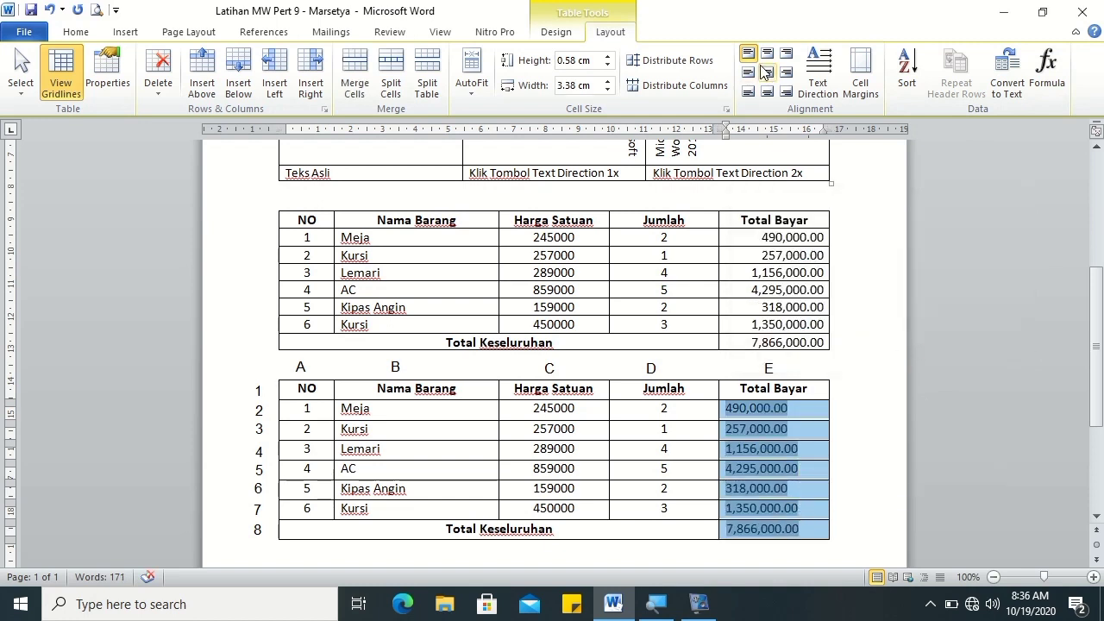
{"action": "left_click", "coordinate": [788, 54]}
{"action": "left_click", "coordinate": [872, 428]}
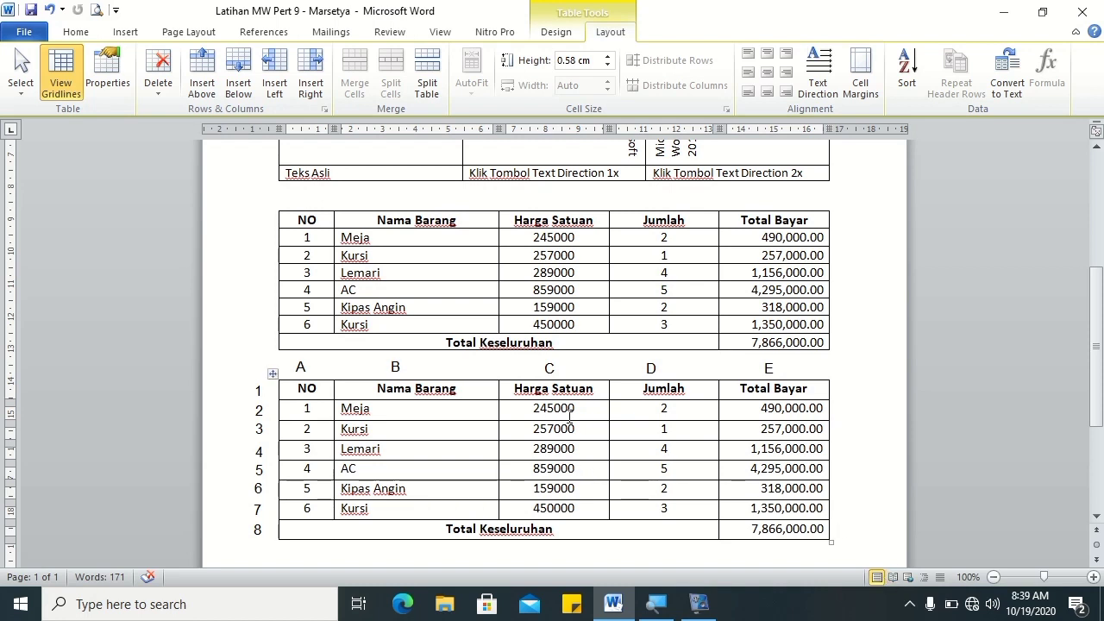
Step: Select the upper table's header and item rows and bring up Sort
{"action": "mouse_move", "coordinate": [414, 274]}
{"action": "left_click_drag", "start_coordinate": [324, 220], "coordinate": [779, 328]}
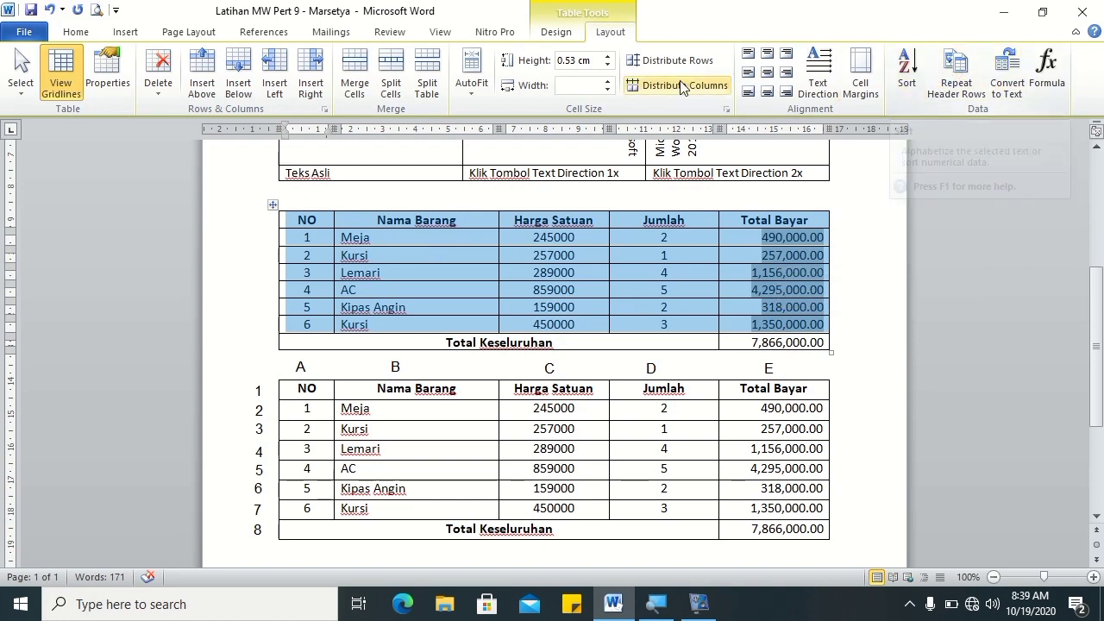
{"action": "left_click", "coordinate": [910, 95]}
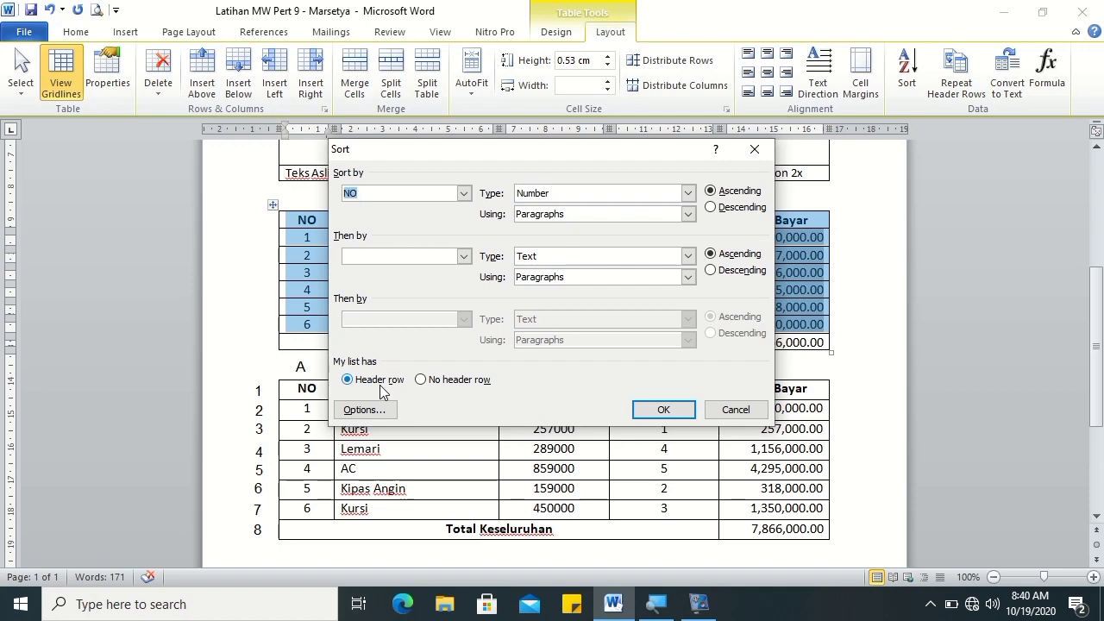
Step: Sort the rows by Nama Barang ascending within paragraphs, keeping the header row on top
{"action": "left_click", "coordinate": [553, 198]}
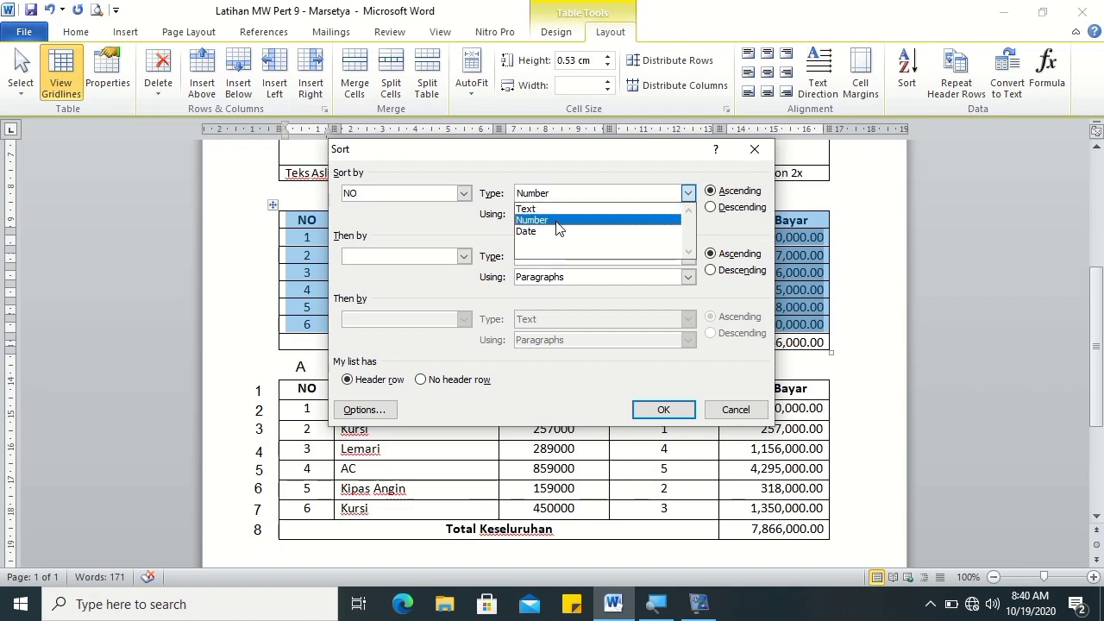
{"action": "left_click", "coordinate": [513, 171]}
{"action": "mouse_move", "coordinate": [532, 153]}
{"action": "left_mouse_down"}
{"action": "mouse_move", "coordinate": [413, 133]}
{"action": "mouse_move", "coordinate": [631, 97]}
{"action": "left_mouse_up"}
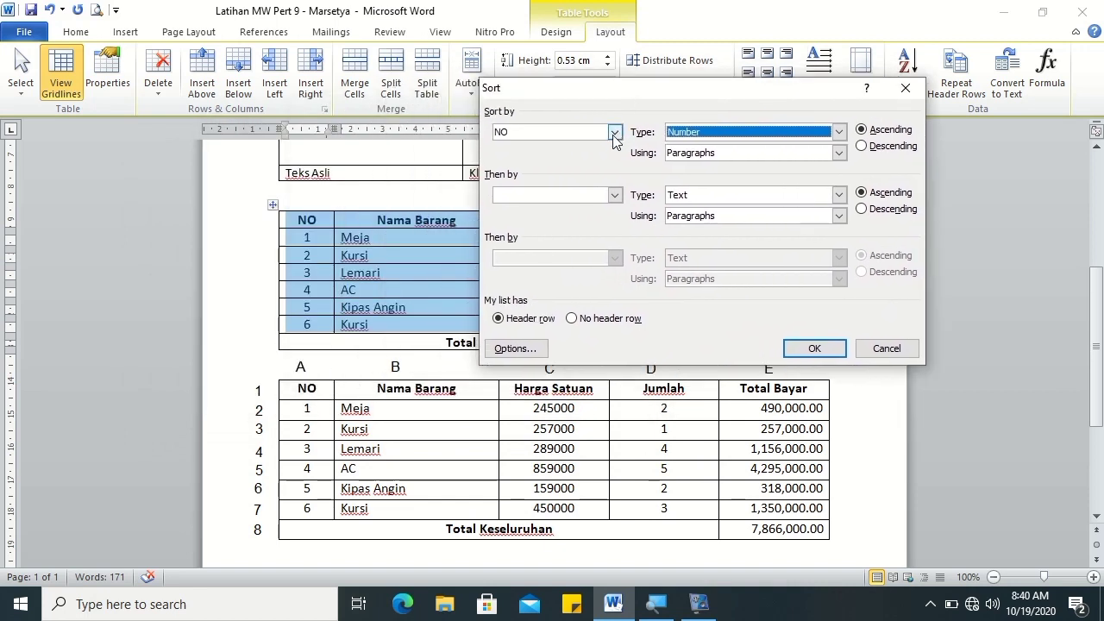
{"action": "left_click", "coordinate": [614, 132]}
{"action": "left_click", "coordinate": [601, 159]}
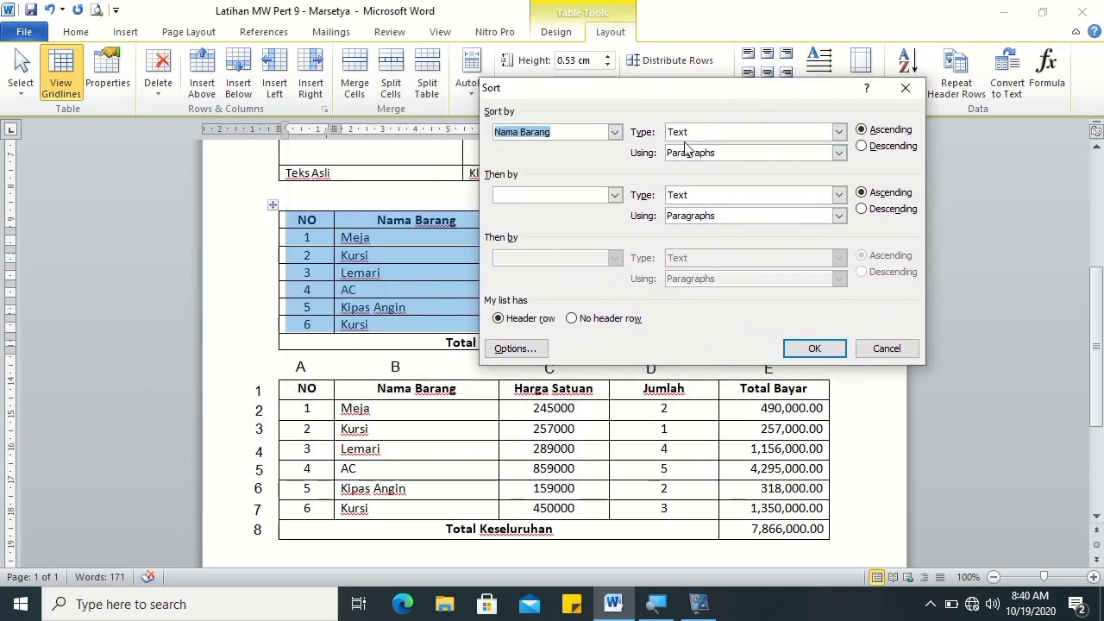
{"action": "left_click", "coordinate": [838, 153]}
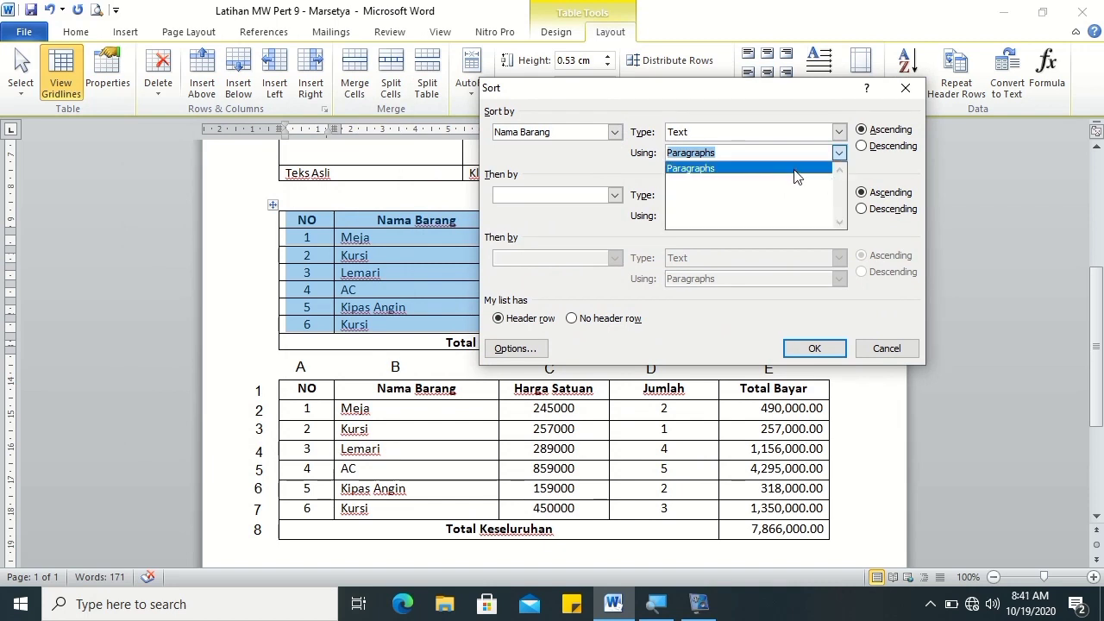
{"action": "left_click", "coordinate": [841, 152]}
{"action": "left_click_drag", "start_coordinate": [643, 93], "coordinate": [762, 106]}
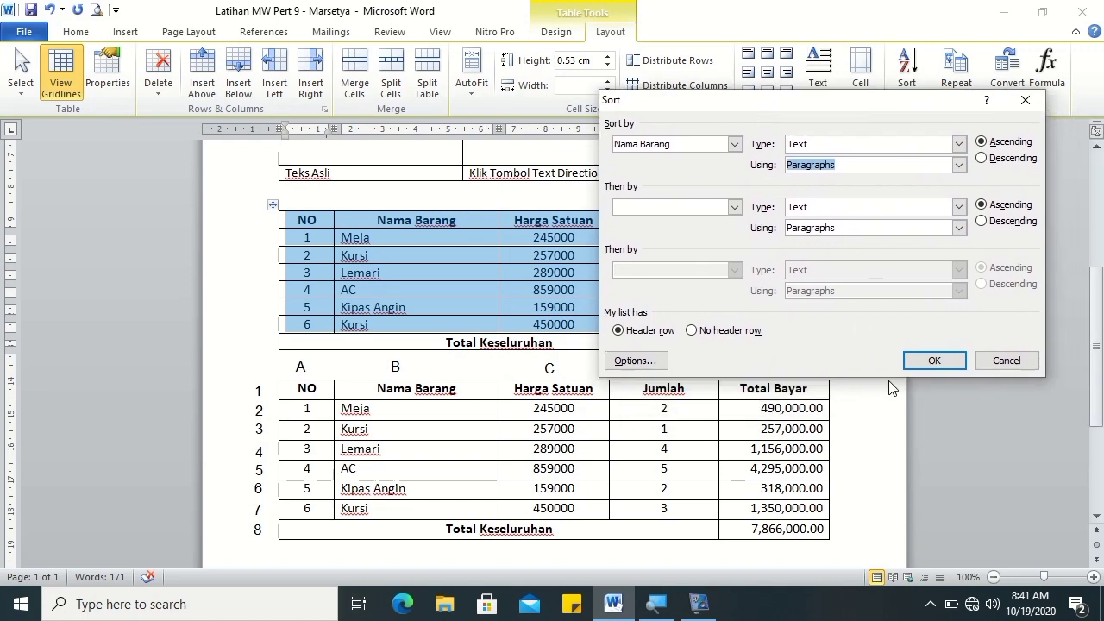
{"action": "left_click", "coordinate": [934, 361]}
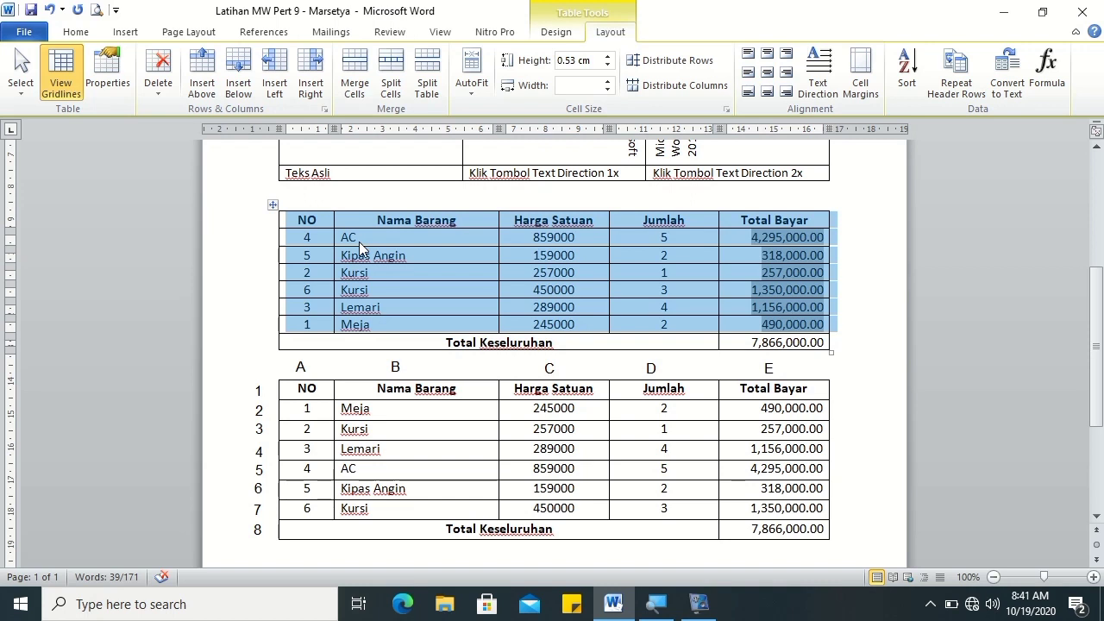
{"action": "left_click", "coordinate": [401, 307]}
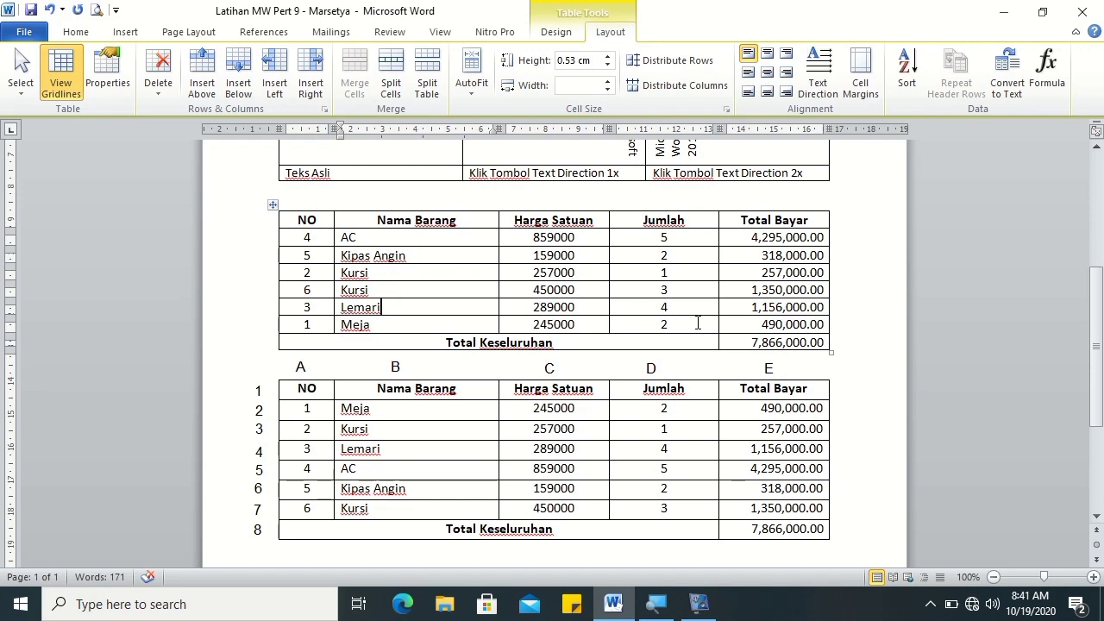
{"action": "left_click", "coordinate": [349, 237]}
{"action": "left_click", "coordinate": [904, 69]}
{"action": "left_click", "coordinate": [722, 207]}
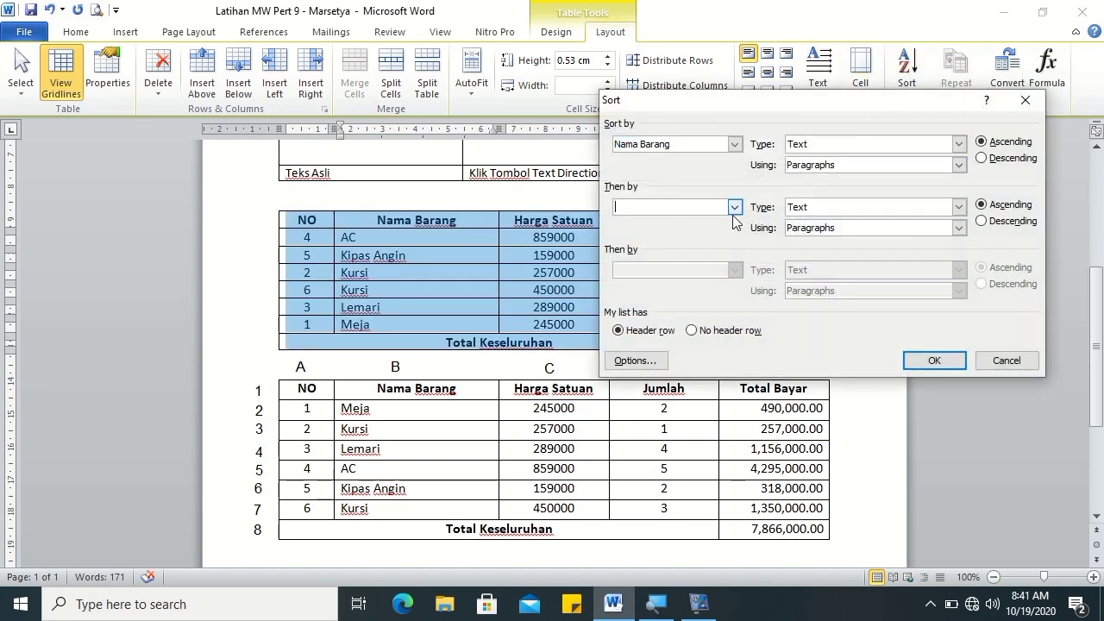
{"action": "left_click", "coordinate": [734, 208]}
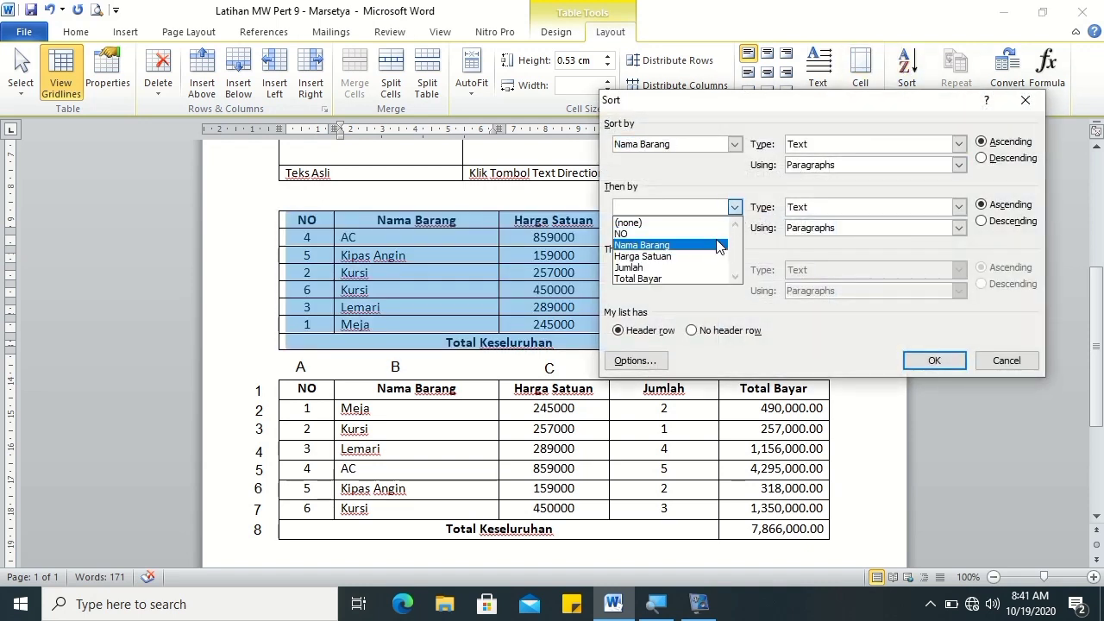
{"action": "left_click", "coordinate": [720, 246]}
{"action": "left_click", "coordinate": [734, 207]}
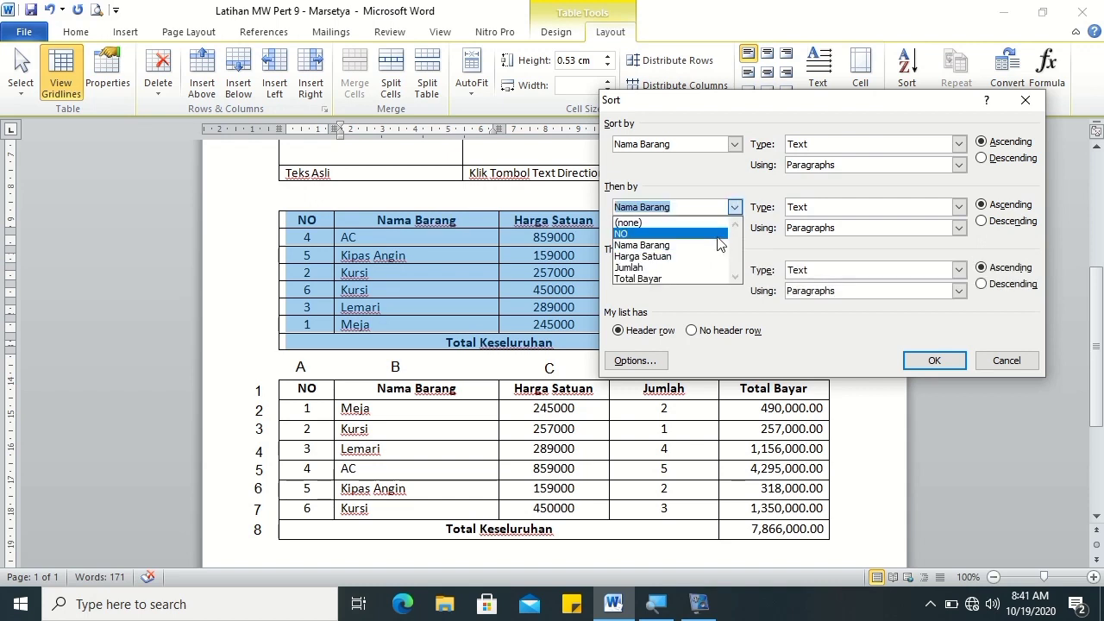
{"action": "left_click", "coordinate": [694, 258]}
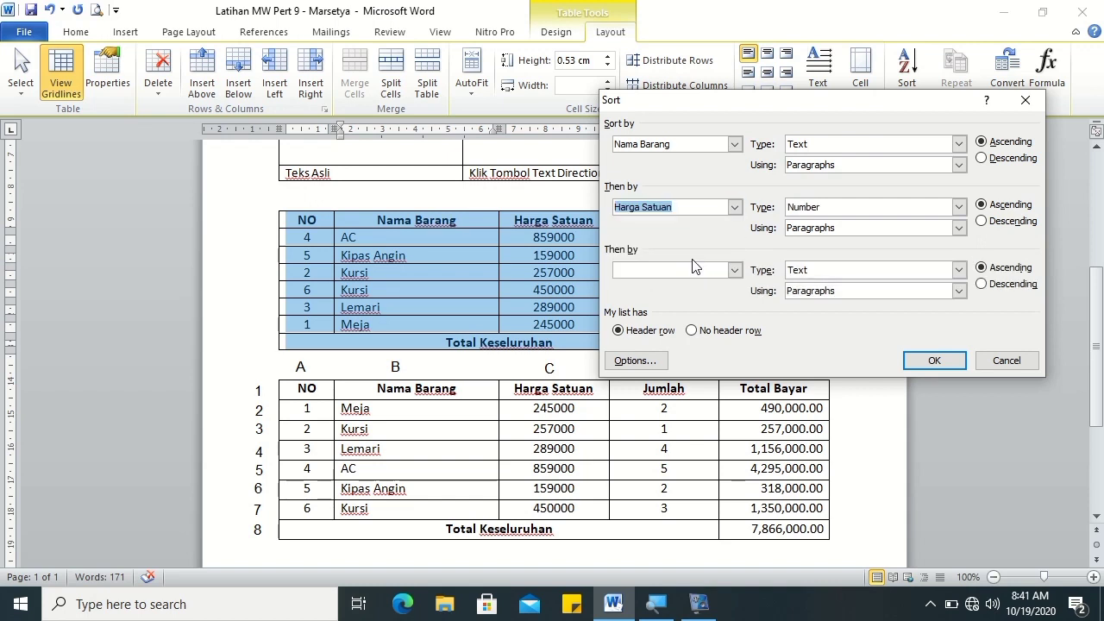
{"action": "left_click_drag", "start_coordinate": [773, 100], "coordinate": [875, 45]}
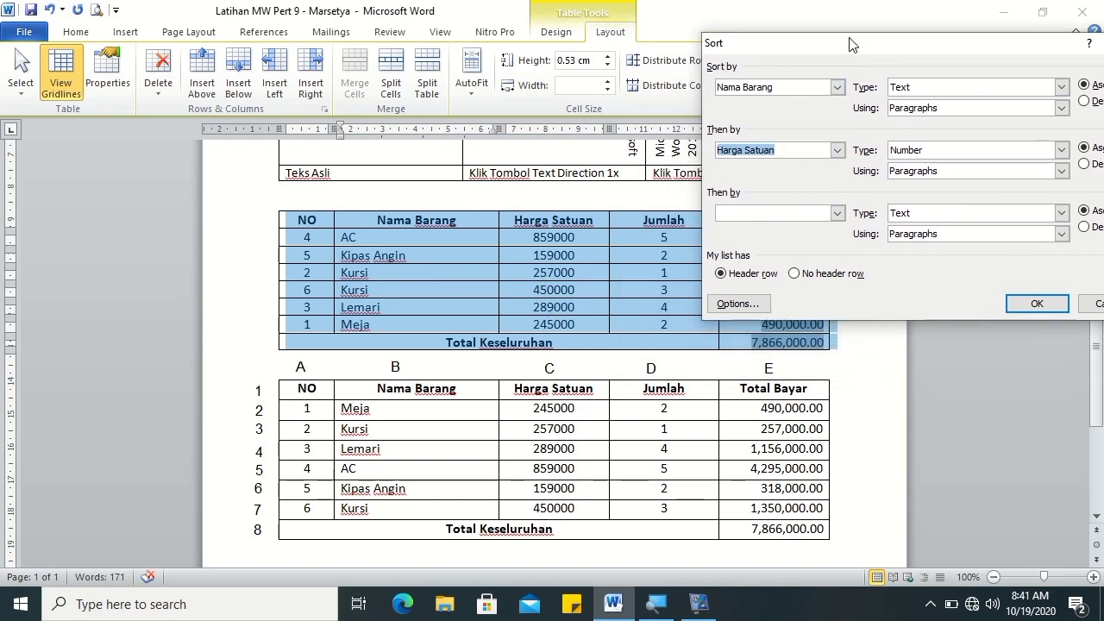
{"action": "left_click_drag", "start_coordinate": [879, 46], "coordinate": [739, 39]}
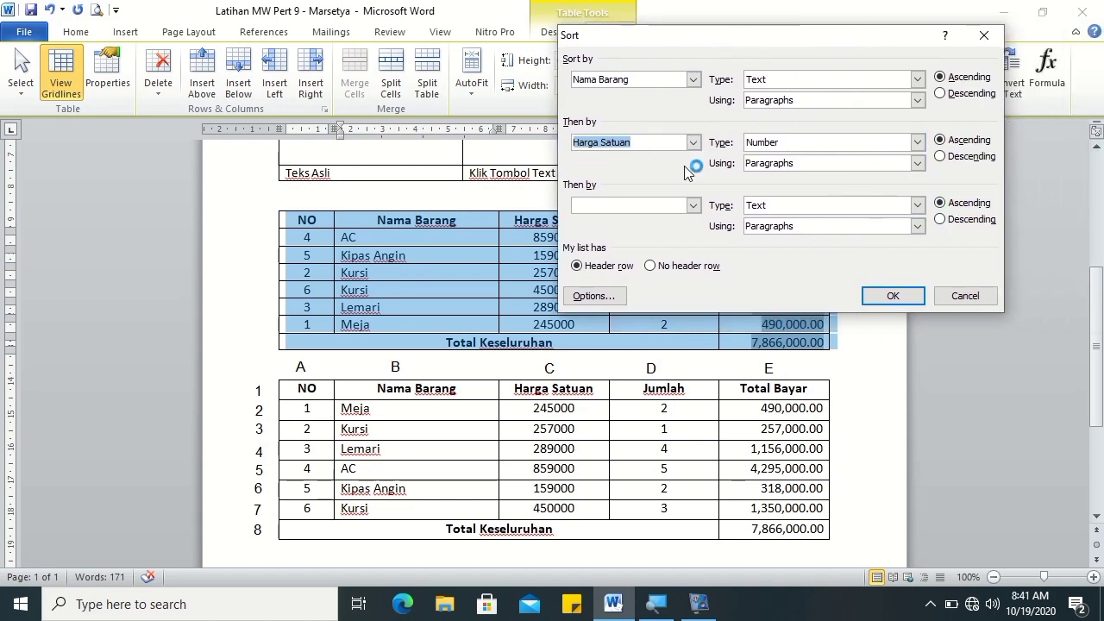
{"action": "left_click", "coordinate": [957, 157]}
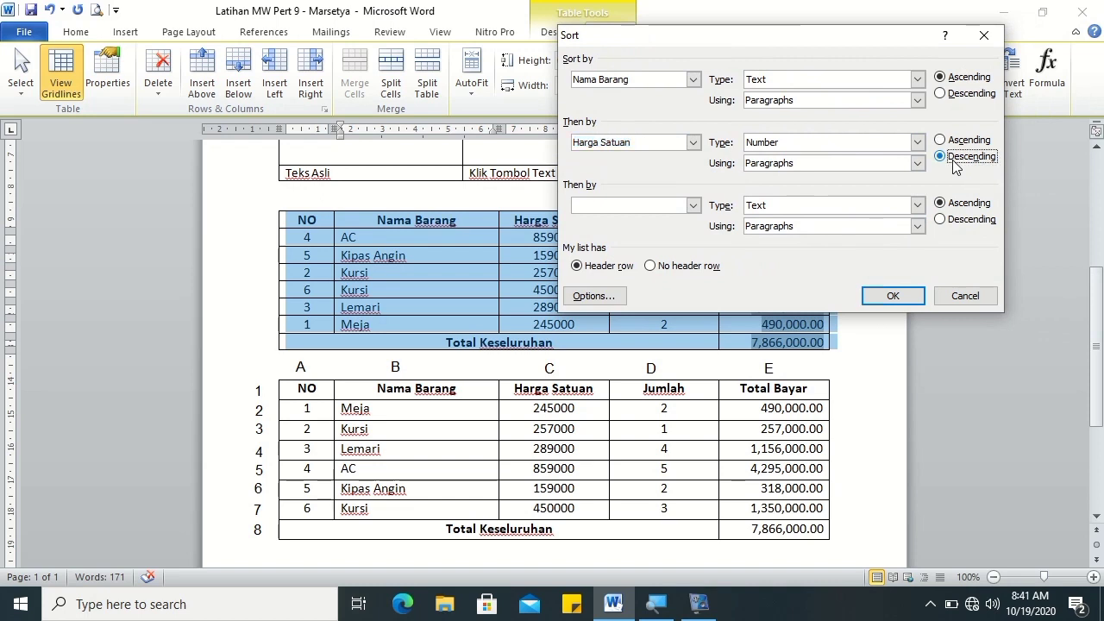
{"action": "left_click", "coordinate": [890, 297]}
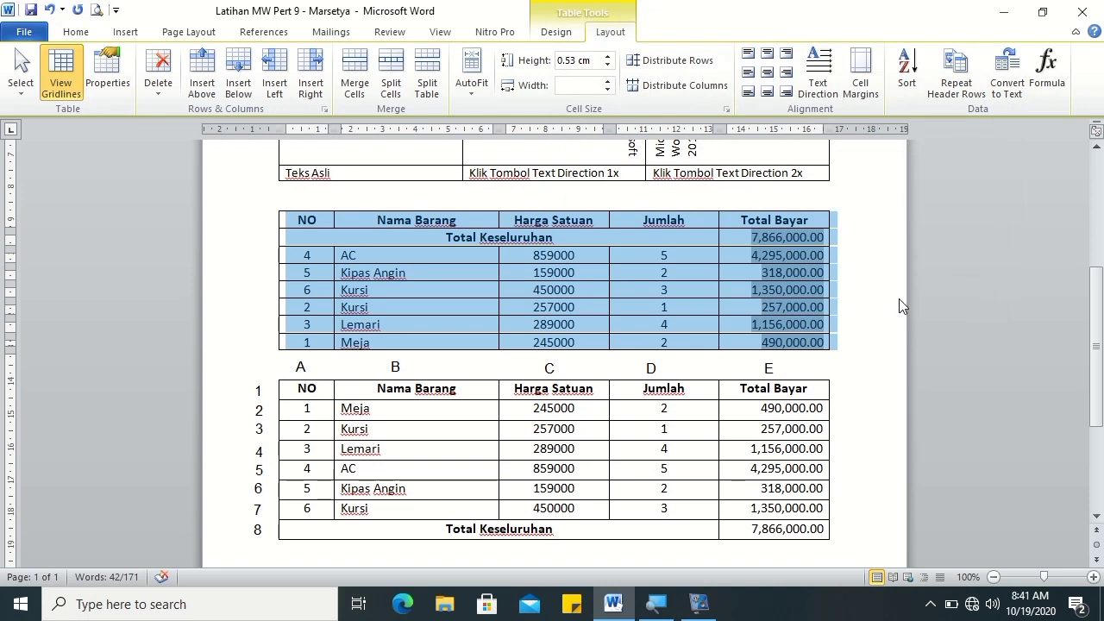
{"action": "key", "text": "ctrl+z"}
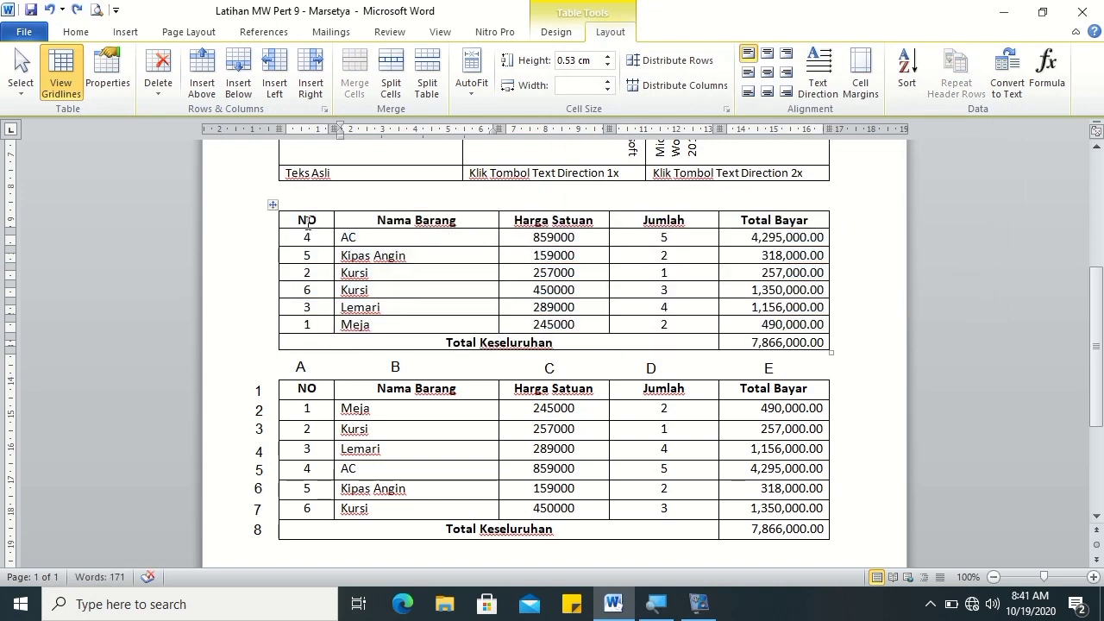
Step: Sort the header and item rows, excluding the total, by Nama Barang, then Harga Satuan descending
{"action": "left_click_drag", "start_coordinate": [302, 221], "coordinate": [783, 316]}
{"action": "left_click", "coordinate": [906, 71]}
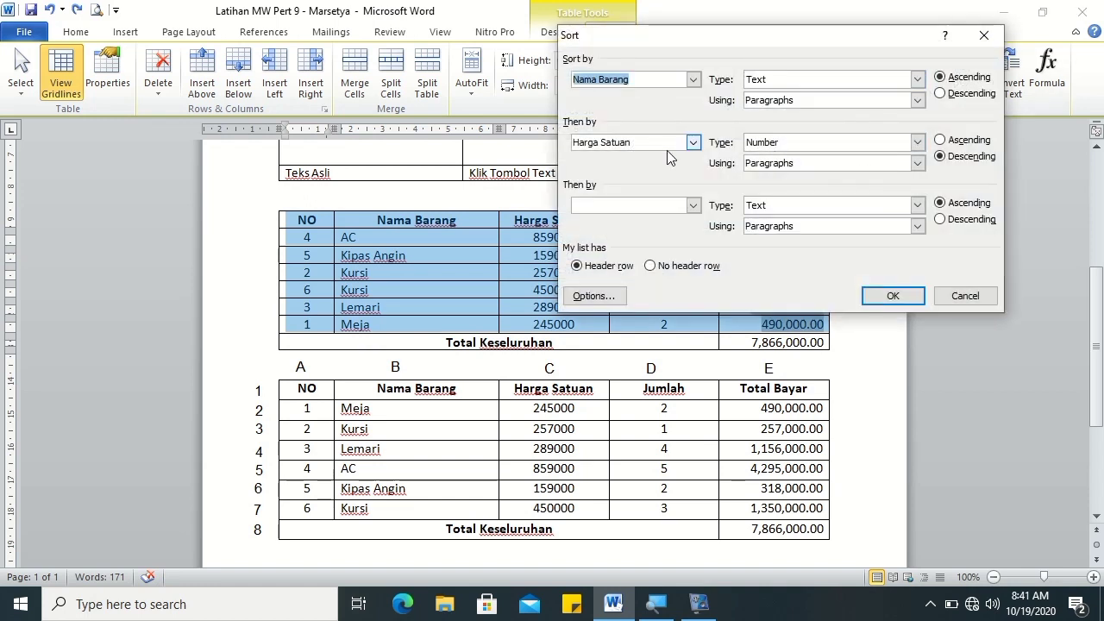
{"action": "left_click", "coordinate": [894, 295]}
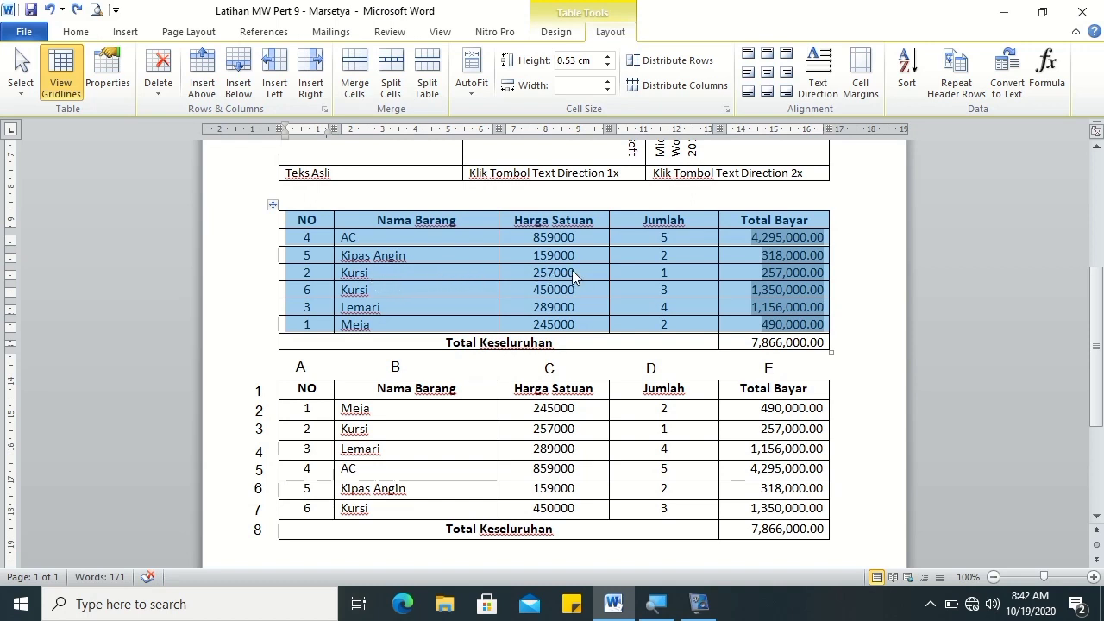
{"action": "left_click", "coordinate": [907, 72]}
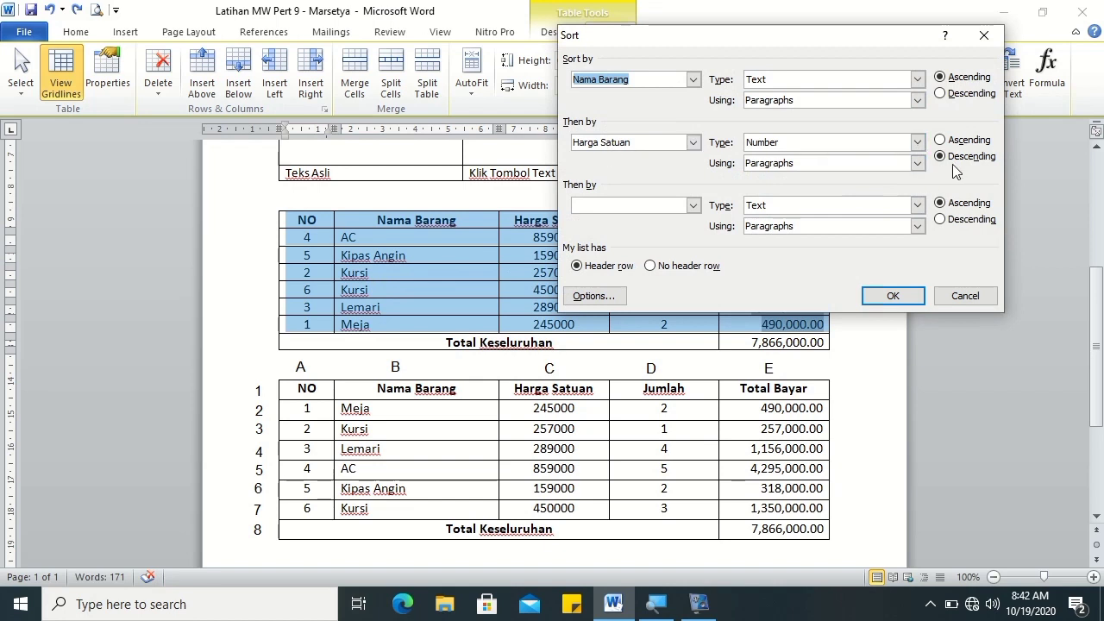
{"action": "left_click", "coordinate": [885, 299]}
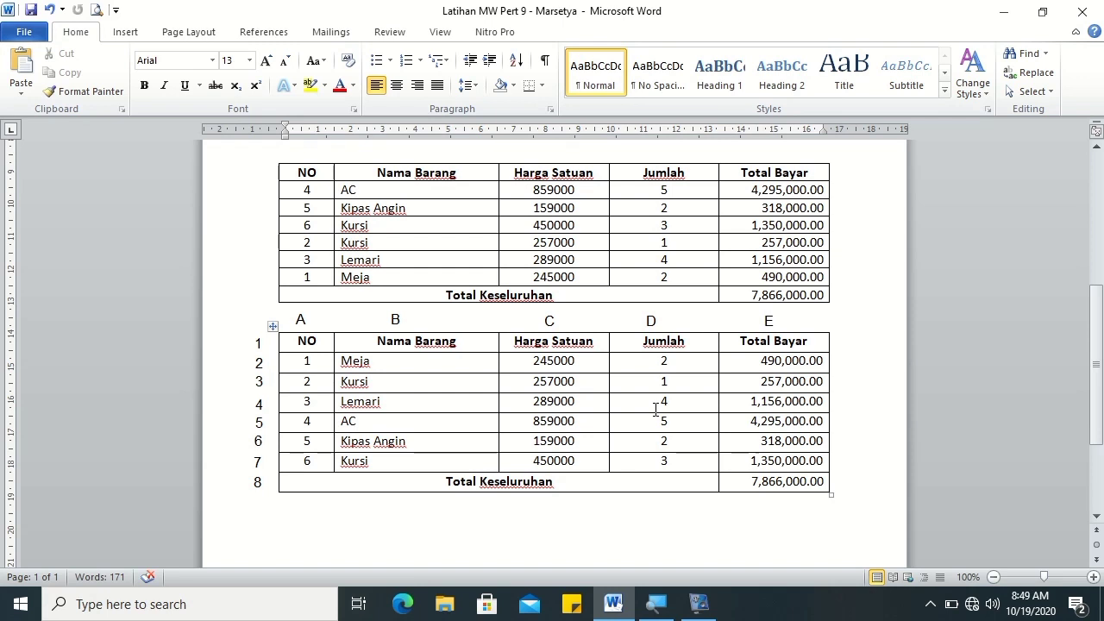
Step: Below the second table, type the header line No,Nama Barang,Harga Satuan,Jumlah
{"action": "scroll", "coordinate": [552, 479], "scroll_direction": "down", "scroll_amount": 3}
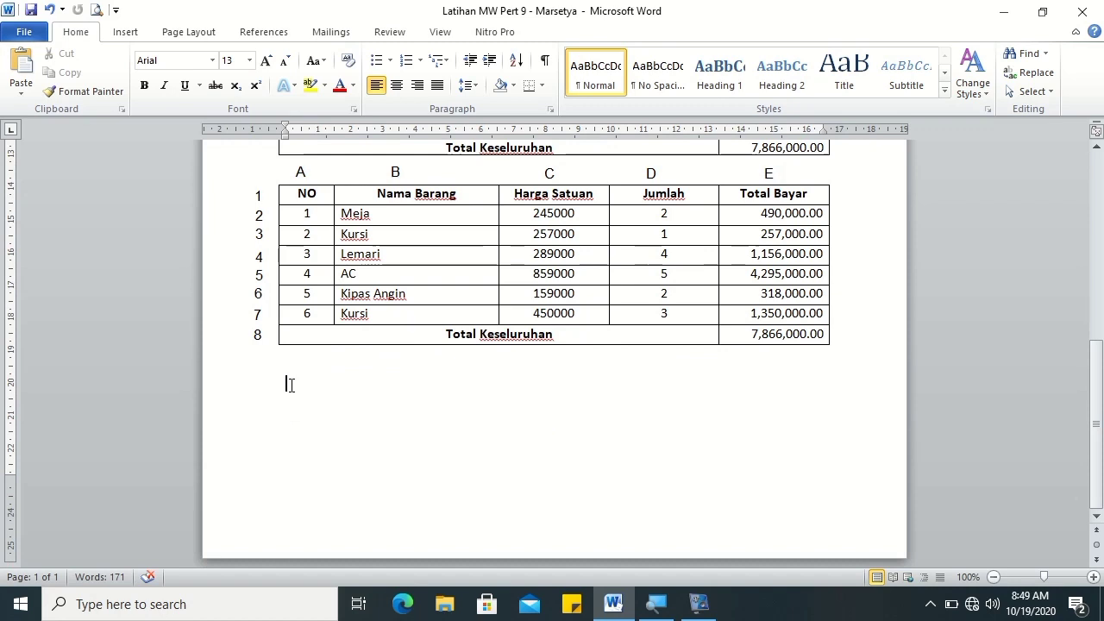
{"action": "type", "text": "No,"}
{"action": "type", "text": " Na"}
{"action": "key", "text": "BackSpace"}
{"action": "key", "text": "BackSpace"}
{"action": "key", "text": "BackSpace"}
{"action": "type", "text": "Nama  Barang,"}
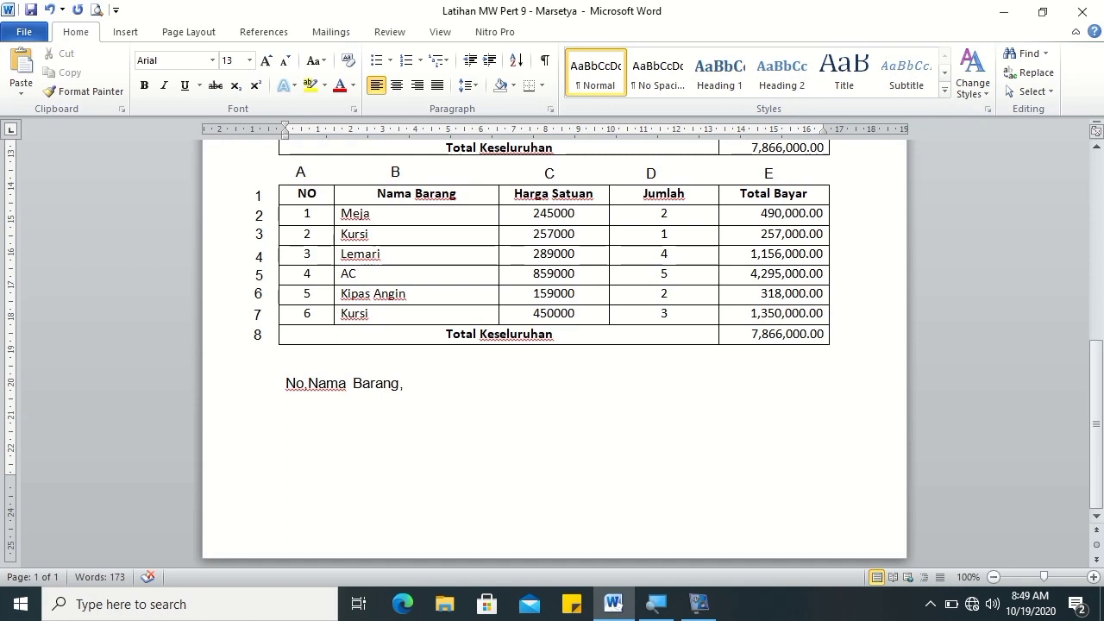
{"action": "type", "text": "Harga  Satuan,Jumlah"}
Step: Add item lines 1,Buku,5000,2, 2,Pensil,2500,3 and 3,Bolpoint,2800,3 on a new page
{"action": "key", "text": "Return"}
{"action": "type", "text": "1,"}
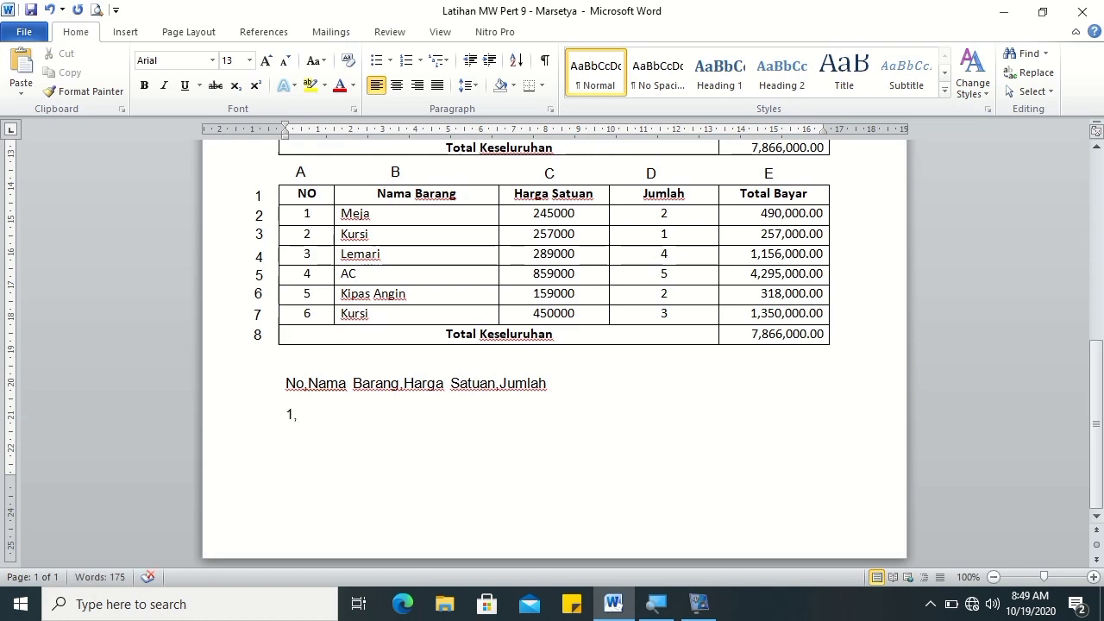
{"action": "type", "text": "Buku,"}
{"action": "type", "text": "5000"}
{"action": "type", "text": ",2"}
{"action": "key", "text": "Return"}
{"action": "type", "text": "2,"}
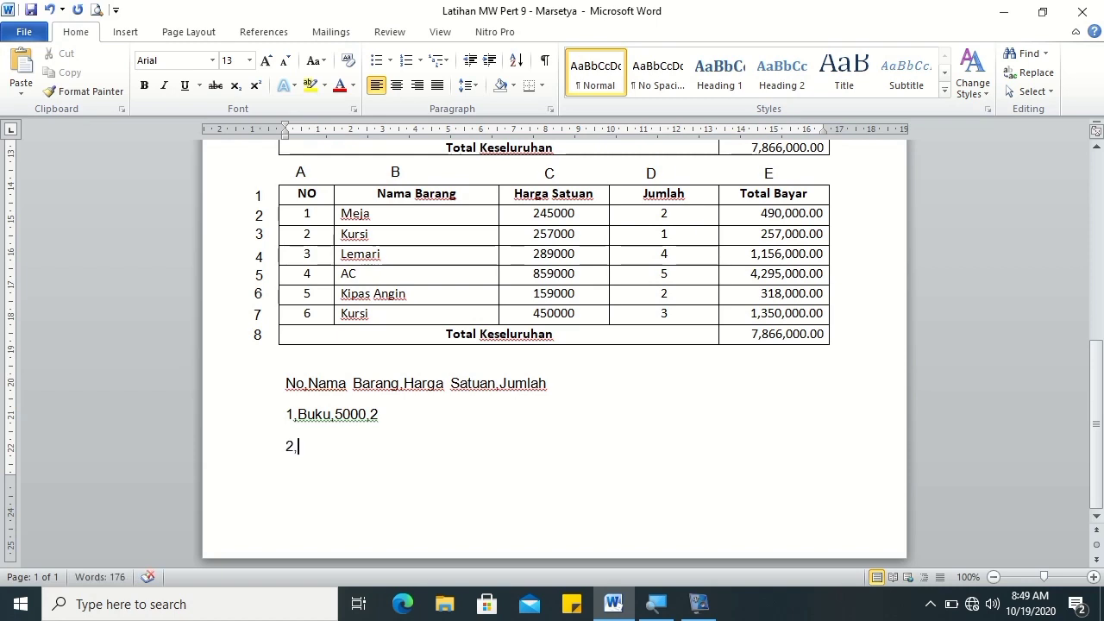
{"action": "type", "text": "Pensil,"}
{"action": "type", "text": "2500,3,"}
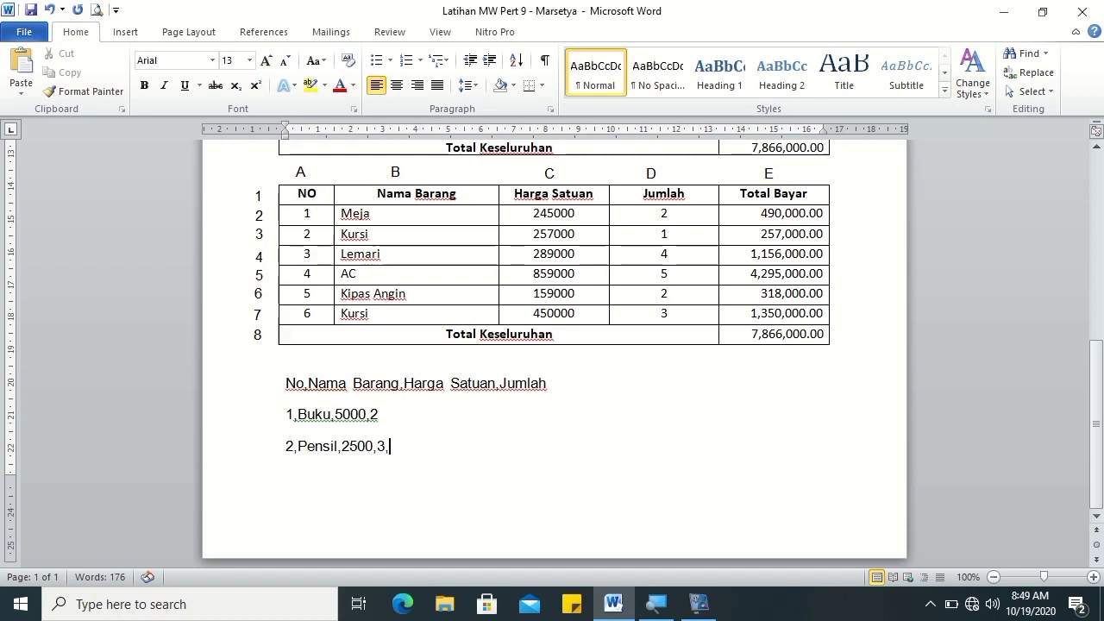
{"action": "key", "text": "ctrl+Return"}
{"action": "type", "text": "3,"}
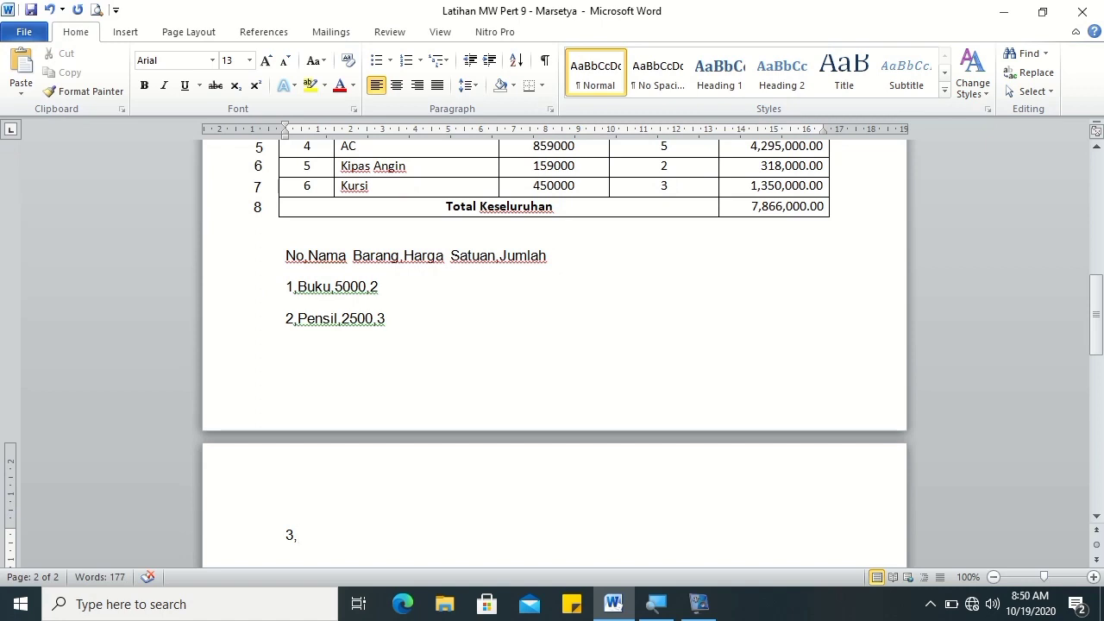
{"action": "type", "text": "Bolpoint,2800,3"}
Step: Add item lines 4,Penghapus,2500,4 and 5,Penggaris,2600,3 after Bolpoint
{"action": "key", "text": "Return"}
{"action": "type", "text": "4,"}
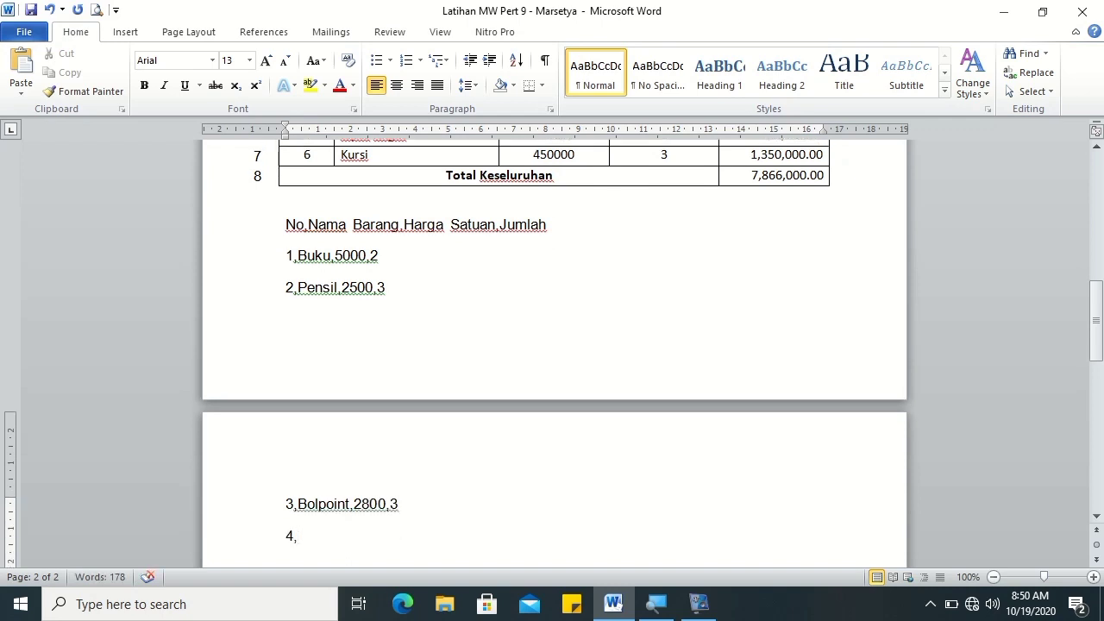
{"action": "type", "text": "Penghapus,2500,4"}
{"action": "key", "text": "Return"}
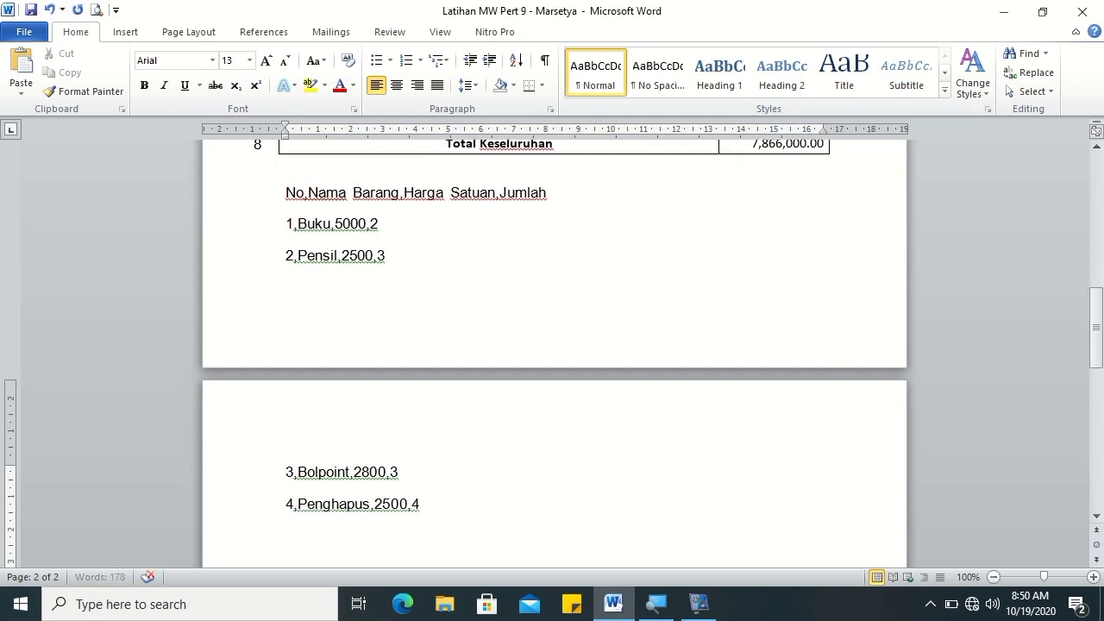
{"action": "type", "text": "5,Pengga"}
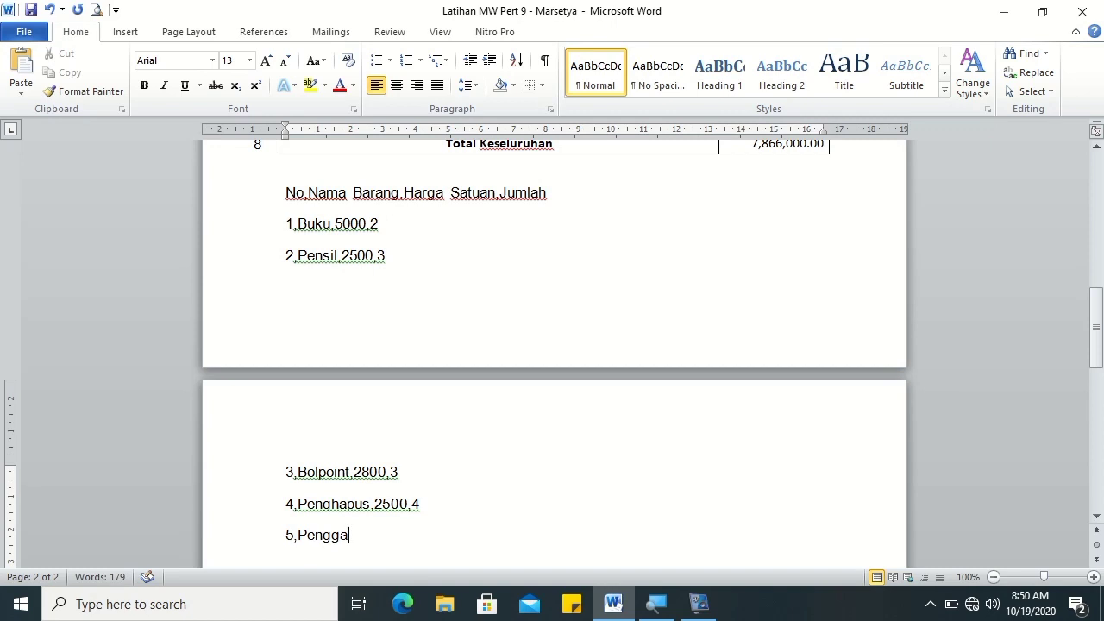
{"action": "type", "text": "ris,2600,"}
{"action": "type", "text": "3"}
Step: Add the sixth item line 6,Lem Kertas,2700,5
{"action": "key", "text": "Return"}
{"action": "type", "text": "6,"}
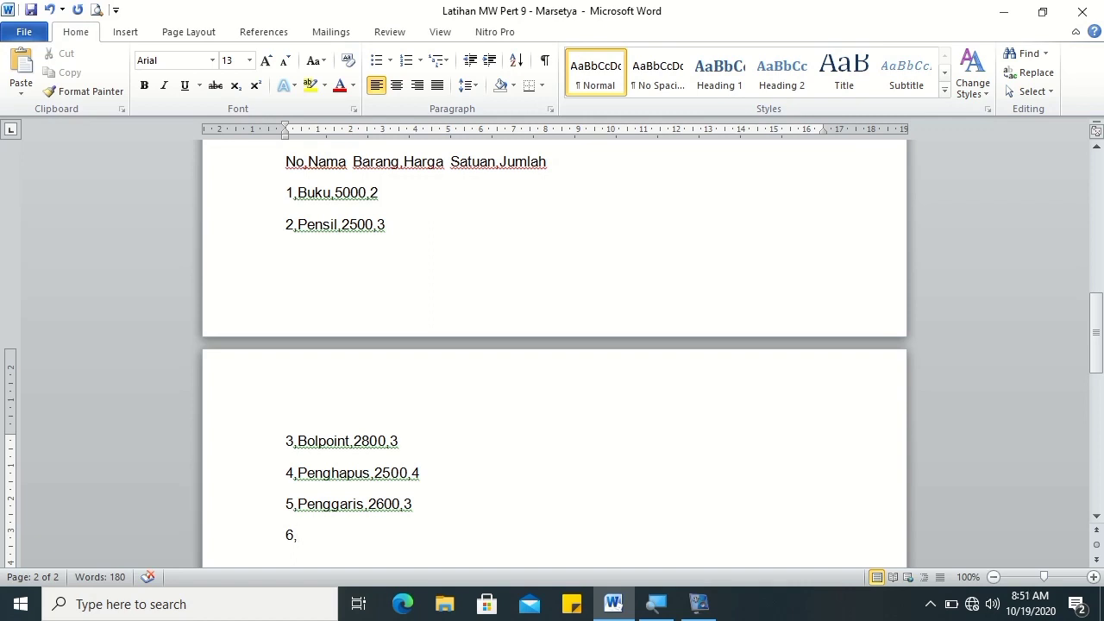
{"action": "type", "text": "P"}
{"action": "key", "text": "BackSpace"}
{"action": "type", "text": "Lem"}
{"action": "type", "text": "Kertas,"}
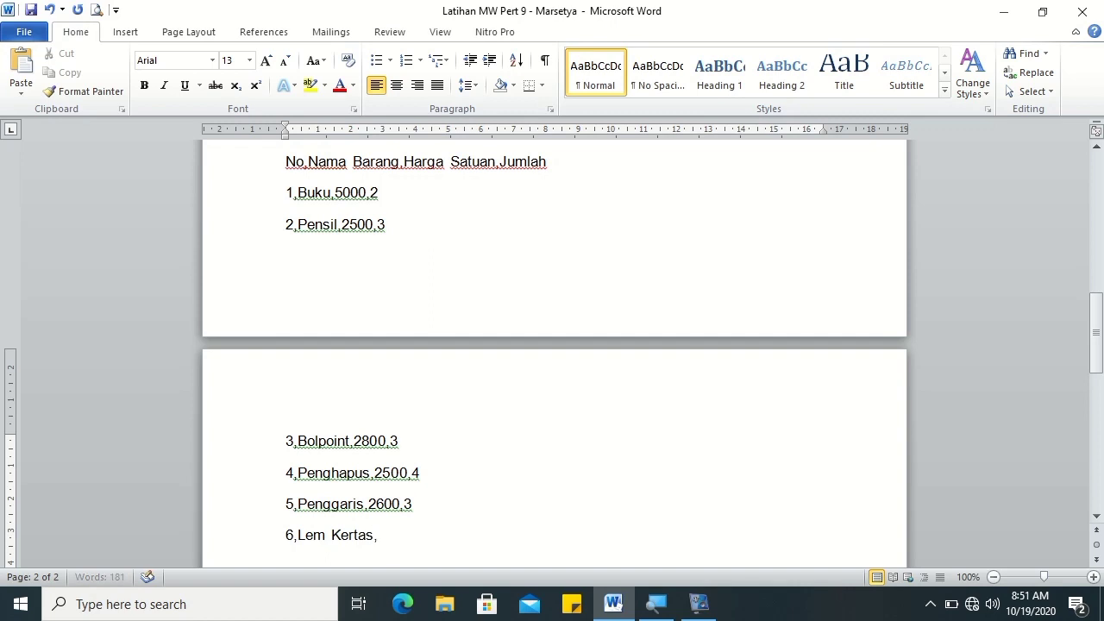
{"action": "type", "text": "270"}
{"action": "type", "text": "0,5"}
Step: Make the header line No,Nama Barang,Harga Satuan,Jumlah bold
{"action": "left_click_drag", "start_coordinate": [287, 161], "coordinate": [546, 168]}
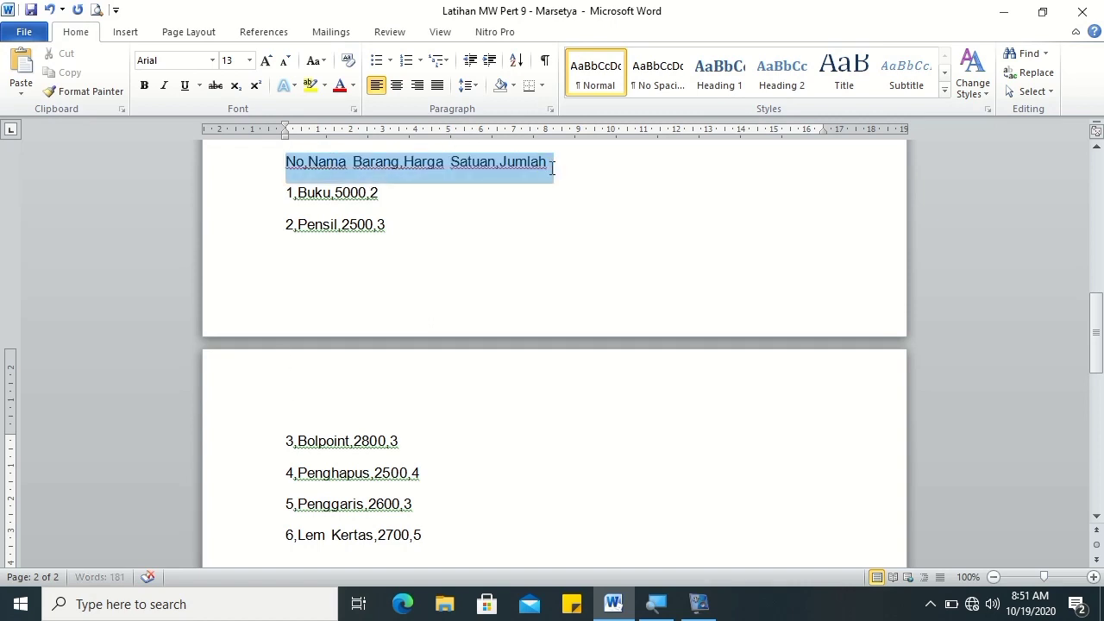
{"action": "key", "text": "ctrl+b"}
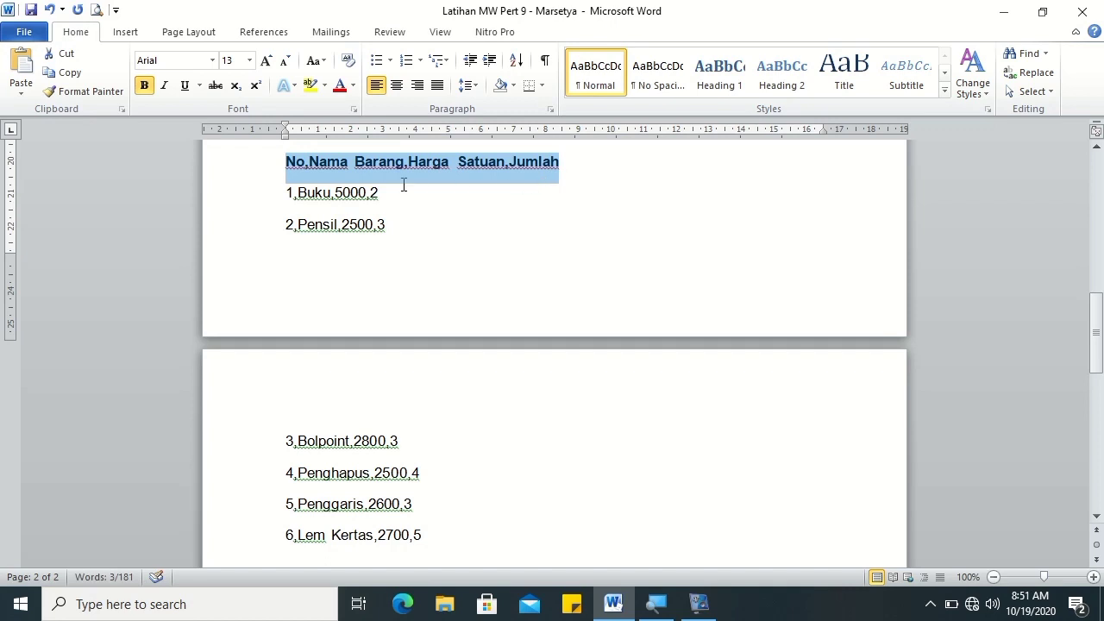
{"action": "left_click", "coordinate": [287, 162]}
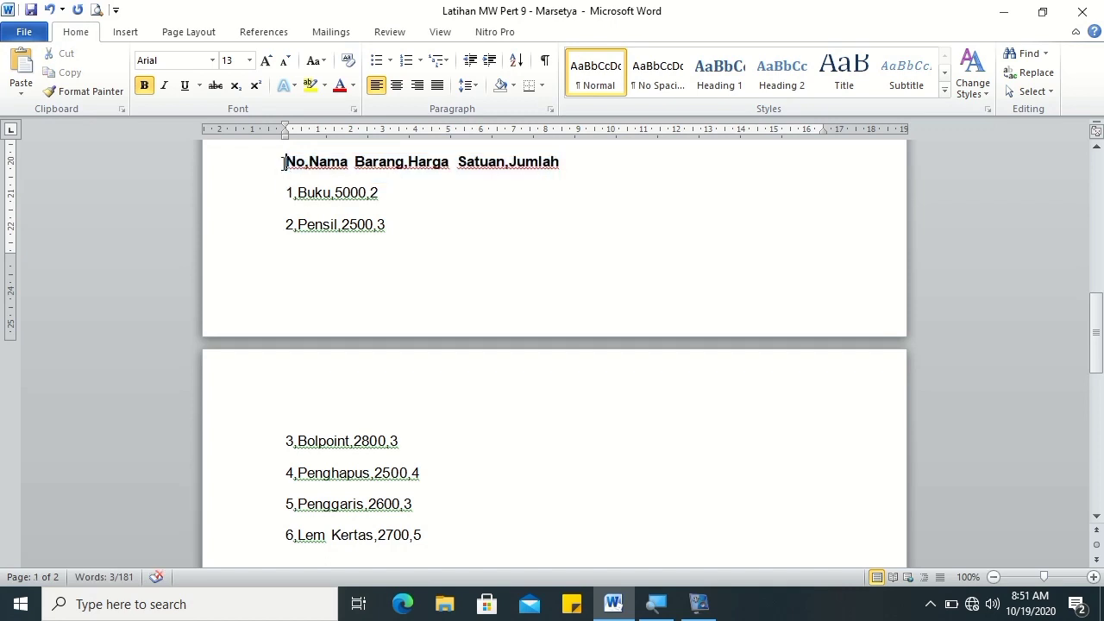
Step: Convert the header and six item lines into a four-column table, separating at commas
{"action": "left_click_drag", "start_coordinate": [288, 161], "coordinate": [426, 536]}
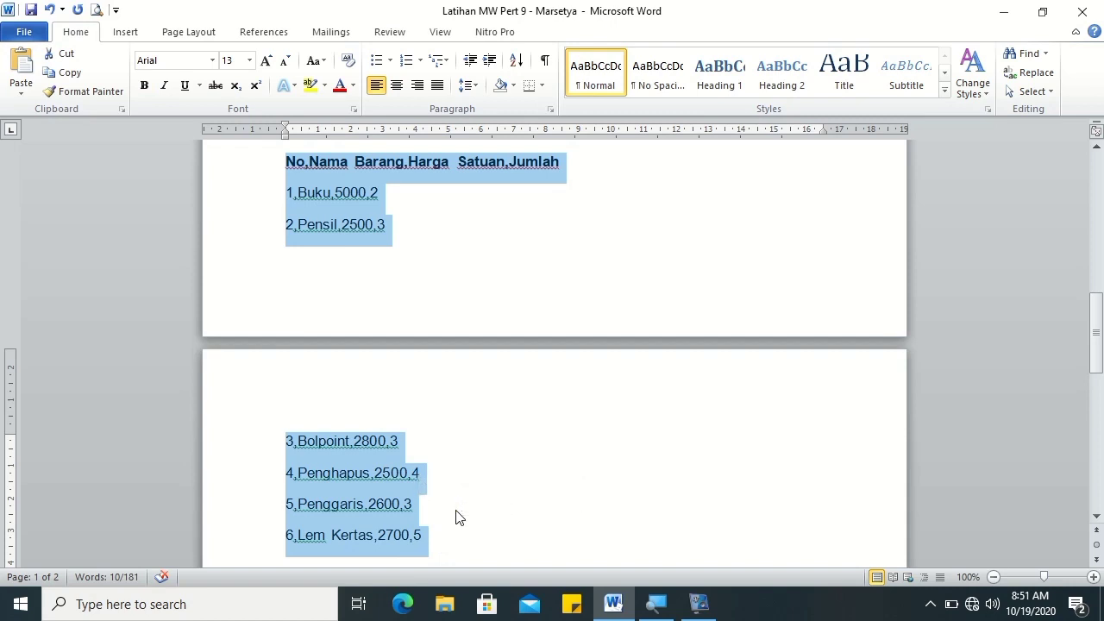
{"action": "left_click", "coordinate": [125, 34]}
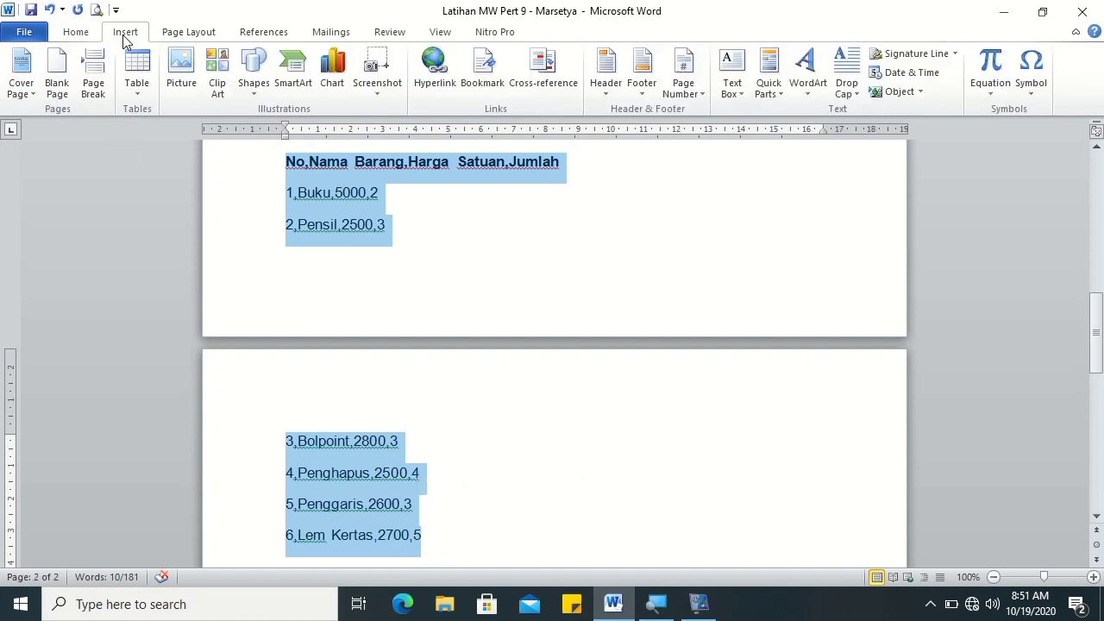
{"action": "left_click", "coordinate": [134, 93]}
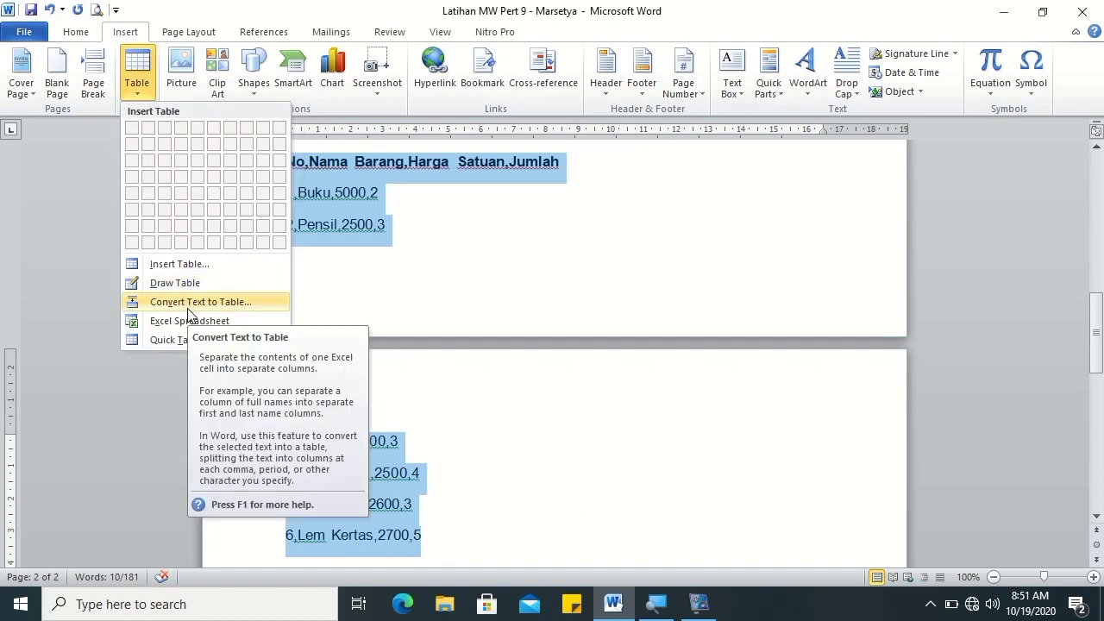
{"action": "left_click", "coordinate": [194, 302]}
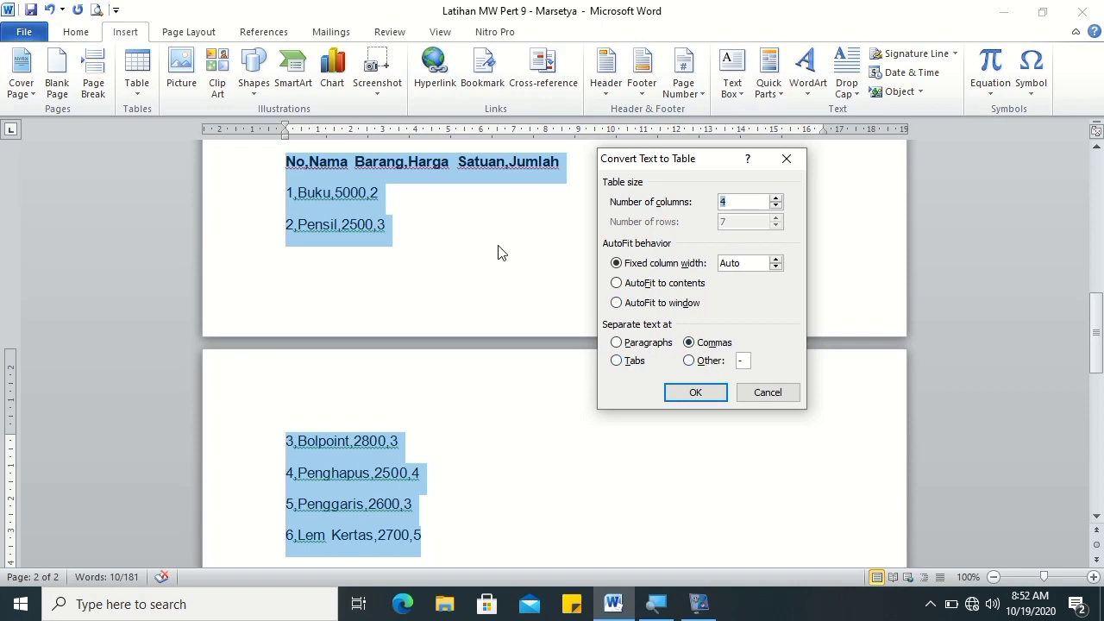
{"action": "left_click", "coordinate": [705, 398]}
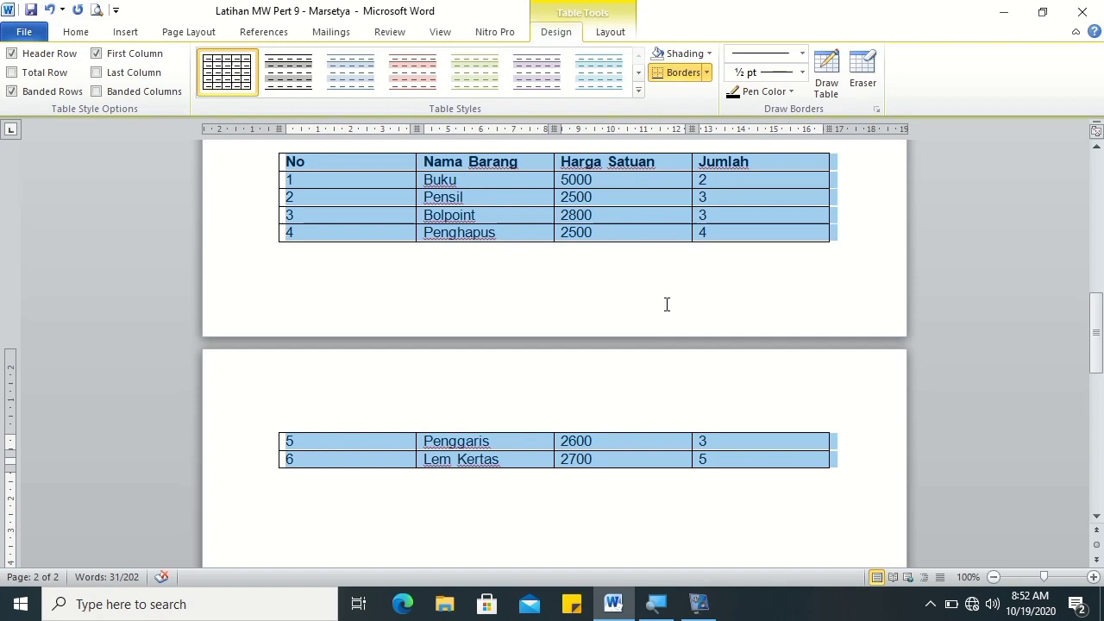
Step: Turn on Repeat Header Rows so No, Nama Barang, Harga Satuan, Jumlah reappears above Penggaris on page 2
{"action": "mouse_move", "coordinate": [327, 461]}
{"action": "left_click", "coordinate": [610, 32]}
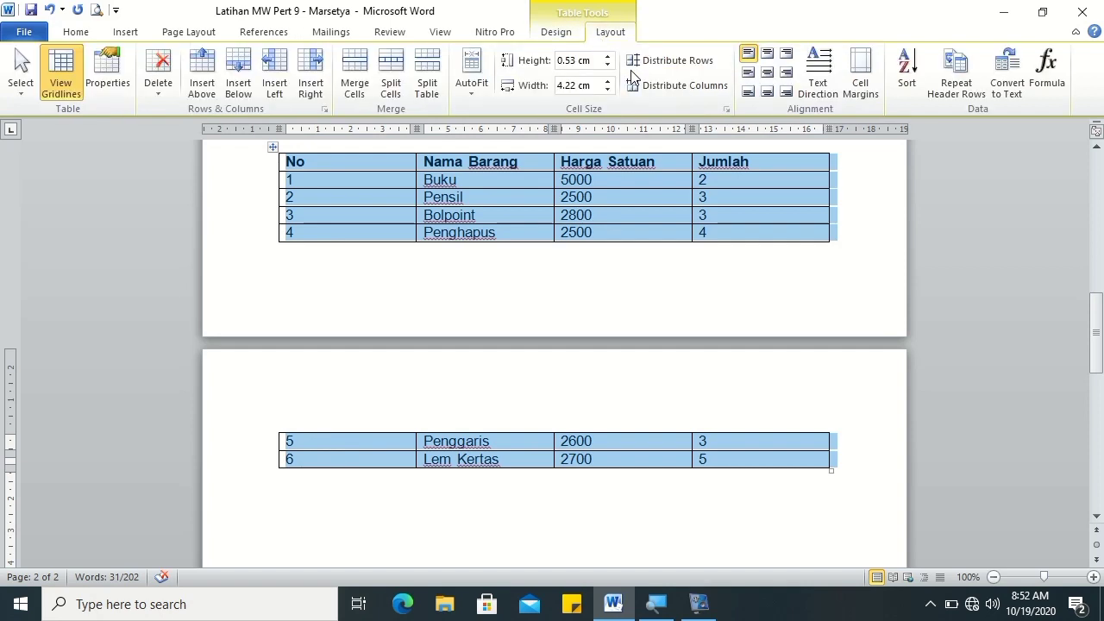
{"action": "left_click", "coordinate": [971, 90]}
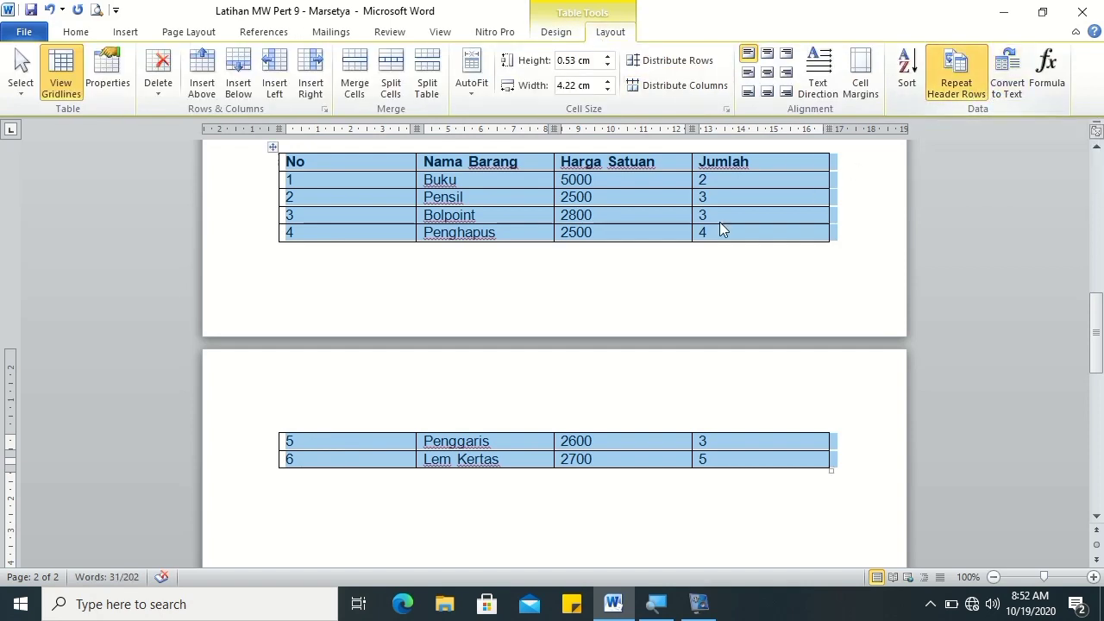
{"action": "left_click", "coordinate": [607, 233]}
{"action": "left_click", "coordinate": [319, 162]}
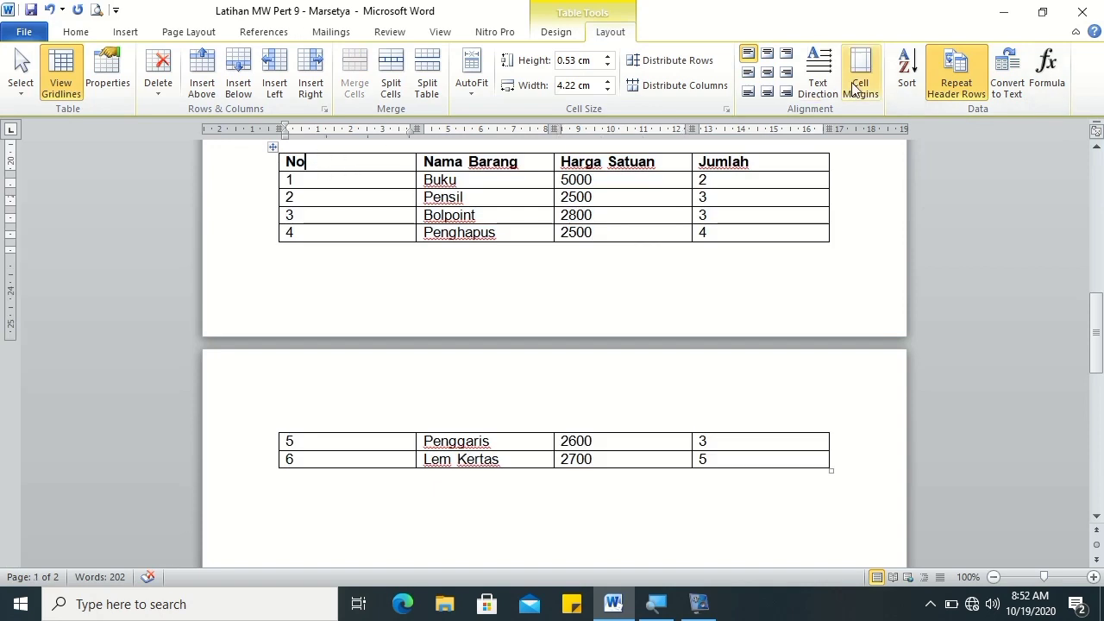
{"action": "left_click", "coordinate": [949, 80]}
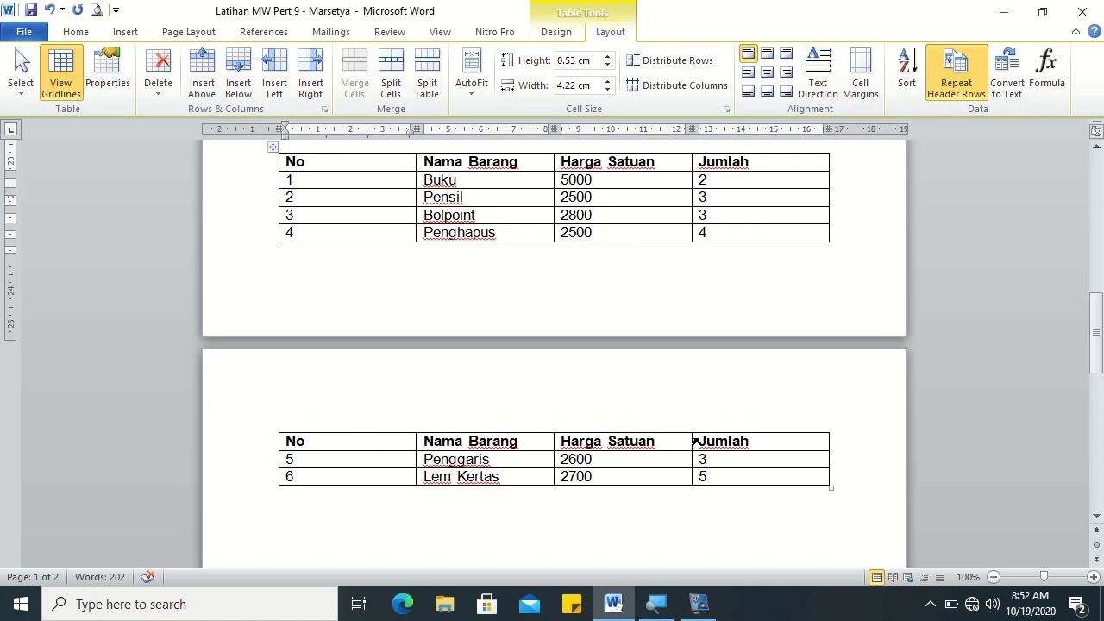
{"action": "left_click", "coordinate": [960, 80]}
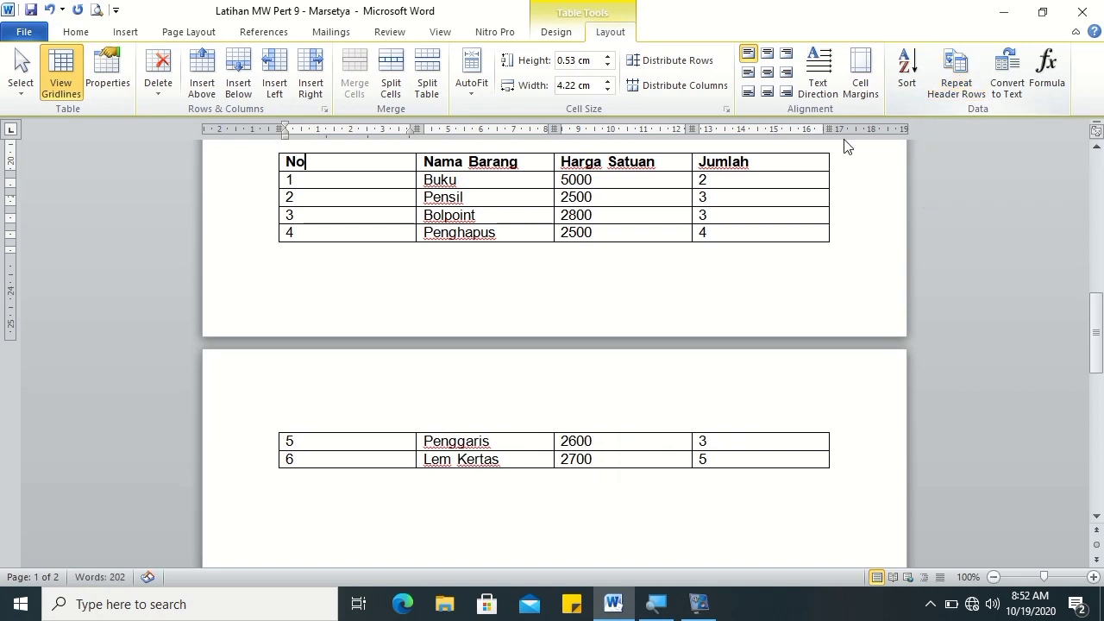
{"action": "left_click", "coordinate": [272, 153]}
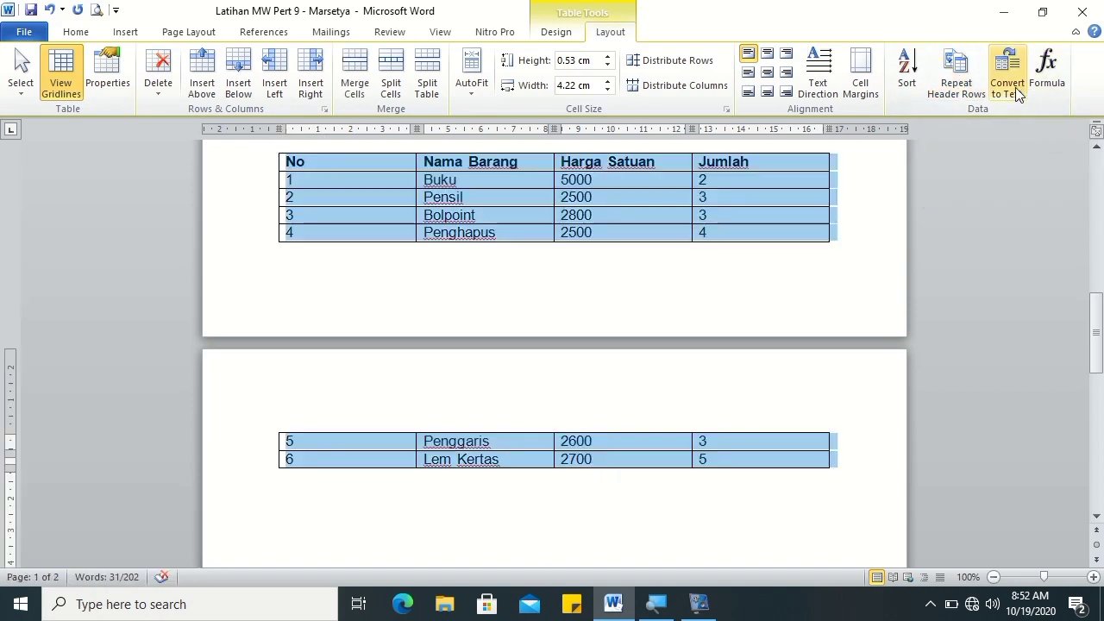
{"action": "left_click", "coordinate": [964, 88]}
{"action": "left_click", "coordinate": [345, 161]}
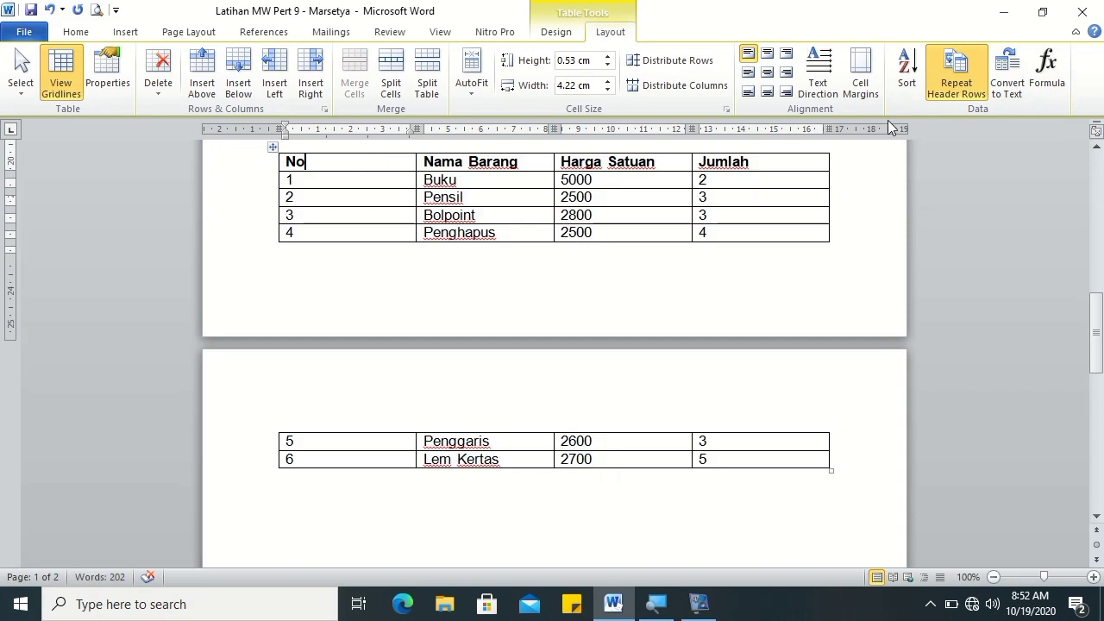
{"action": "left_click", "coordinate": [978, 70]}
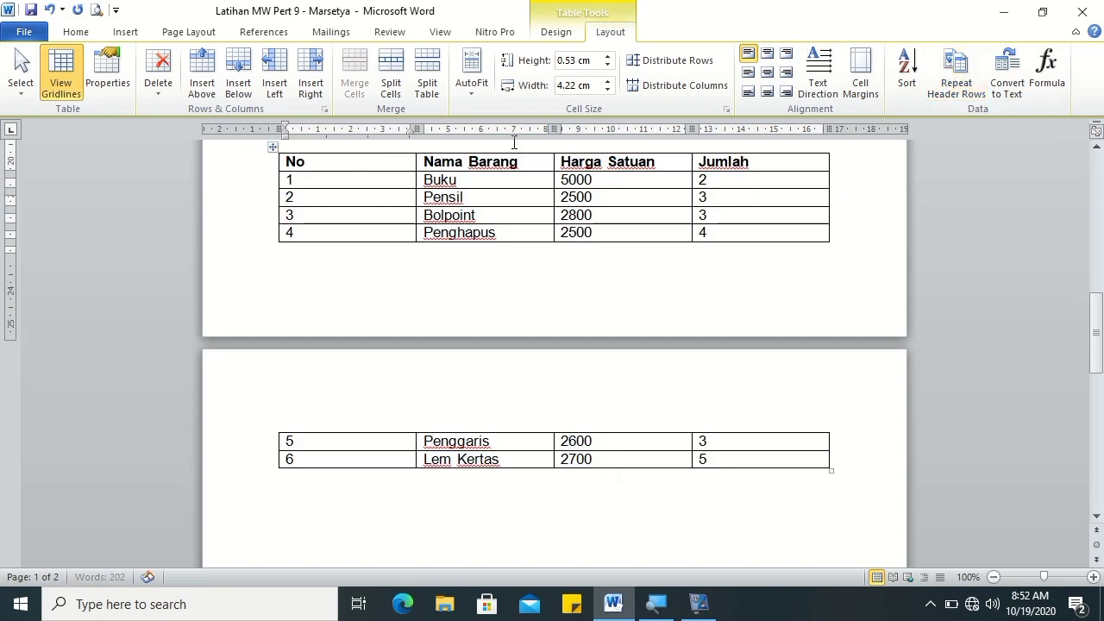
{"action": "left_click", "coordinate": [959, 70]}
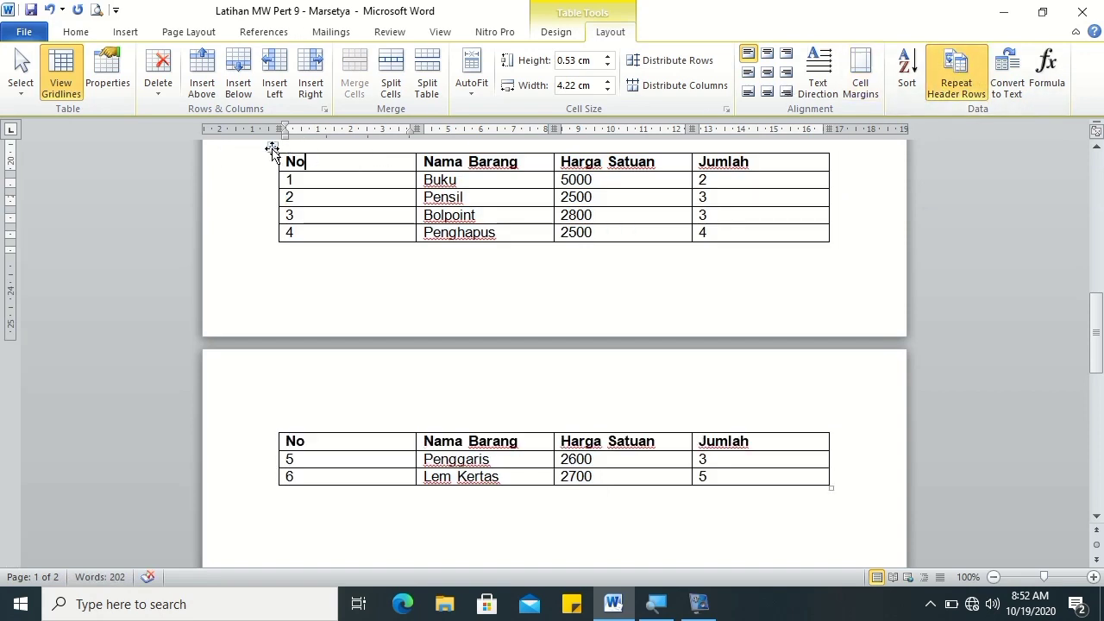
{"action": "left_click", "coordinate": [273, 146]}
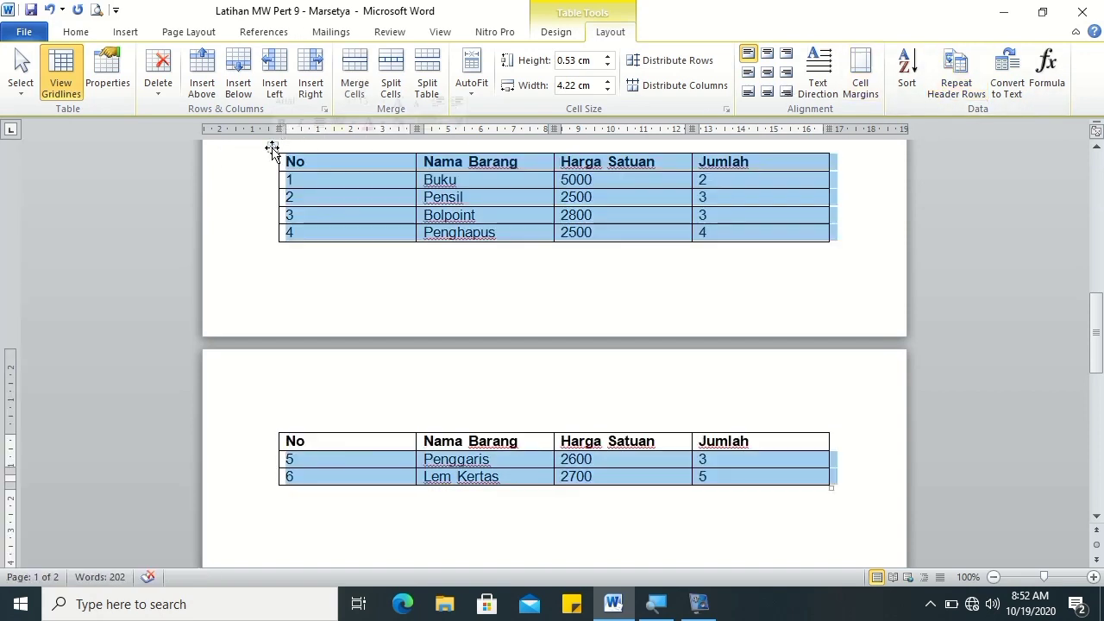
Step: Convert the purchase table to tab-separated text, then back into a four-column table
{"action": "left_click", "coordinate": [1021, 102]}
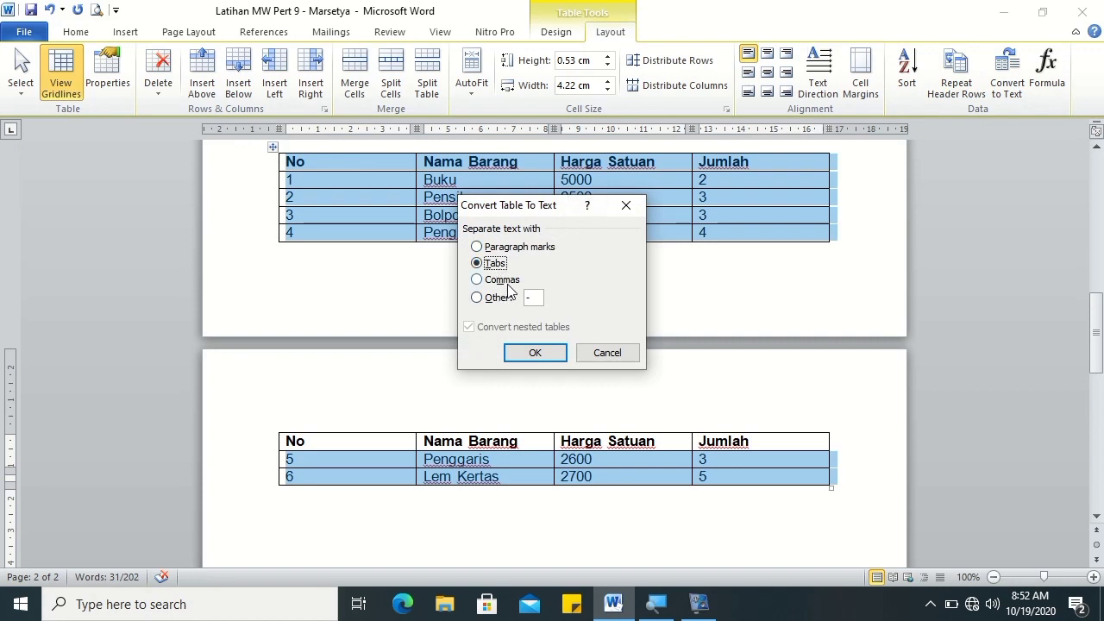
{"action": "left_click", "coordinate": [534, 356]}
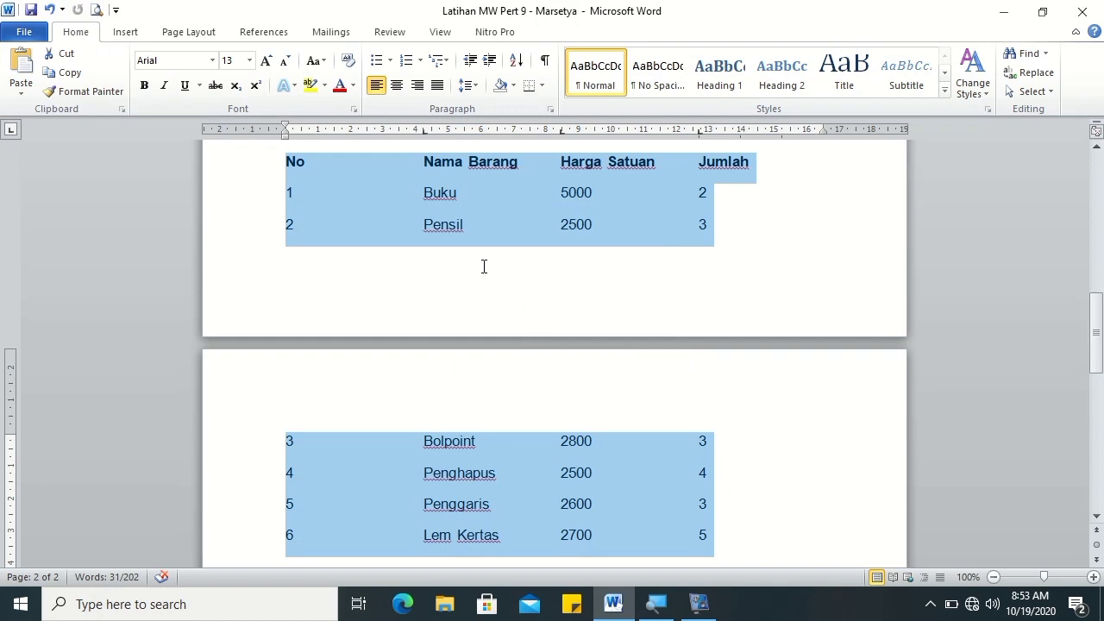
{"action": "left_click", "coordinate": [131, 33]}
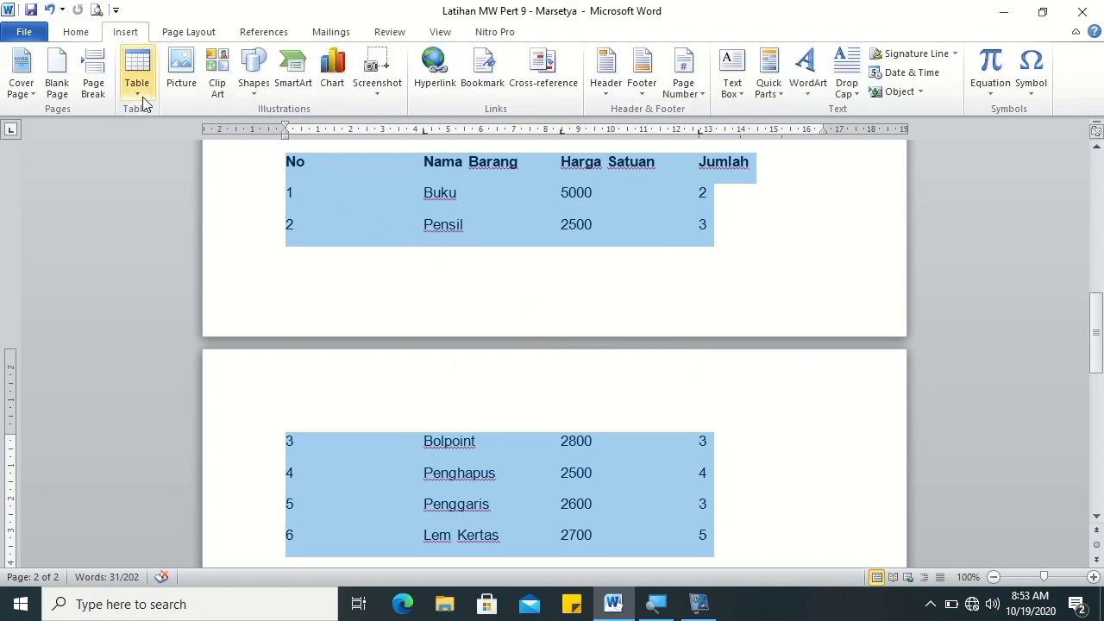
{"action": "left_click", "coordinate": [141, 92]}
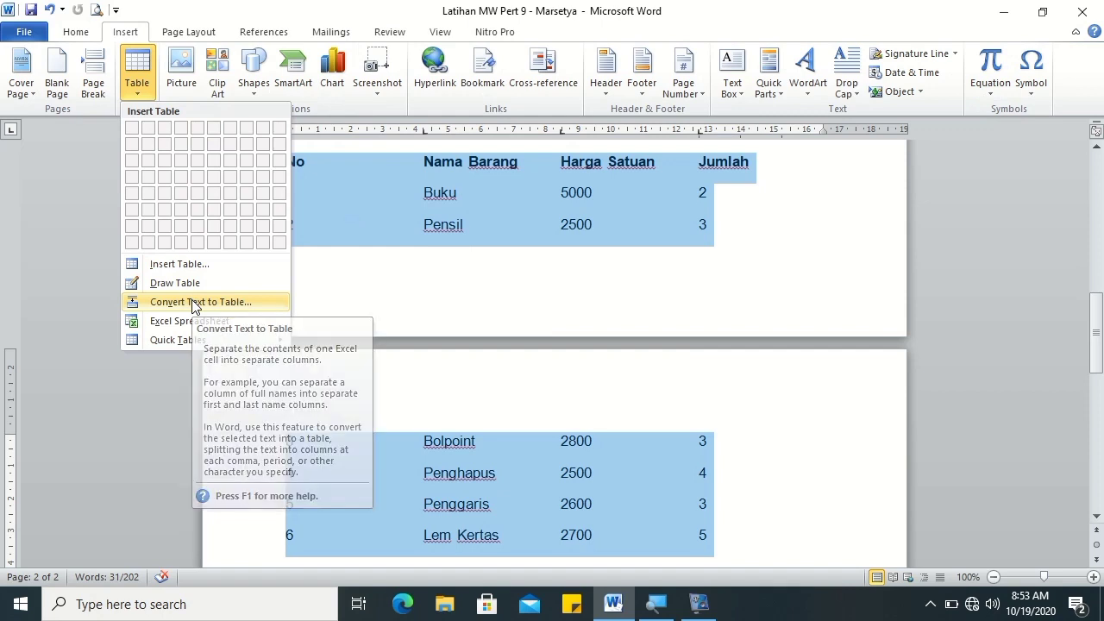
{"action": "left_click", "coordinate": [195, 304]}
{"action": "left_click", "coordinate": [695, 393]}
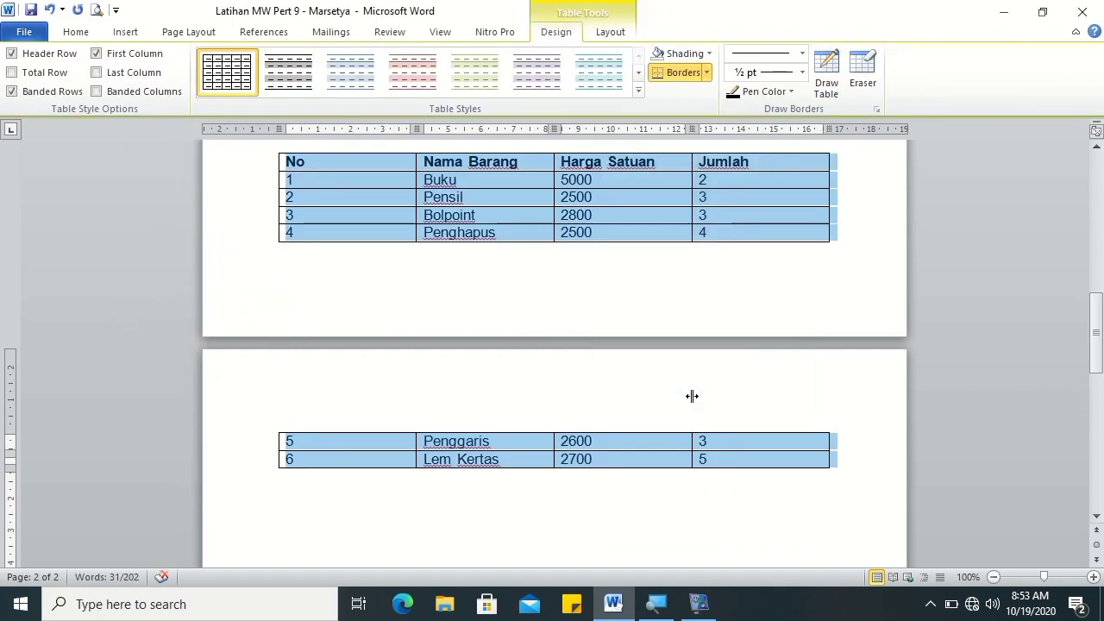